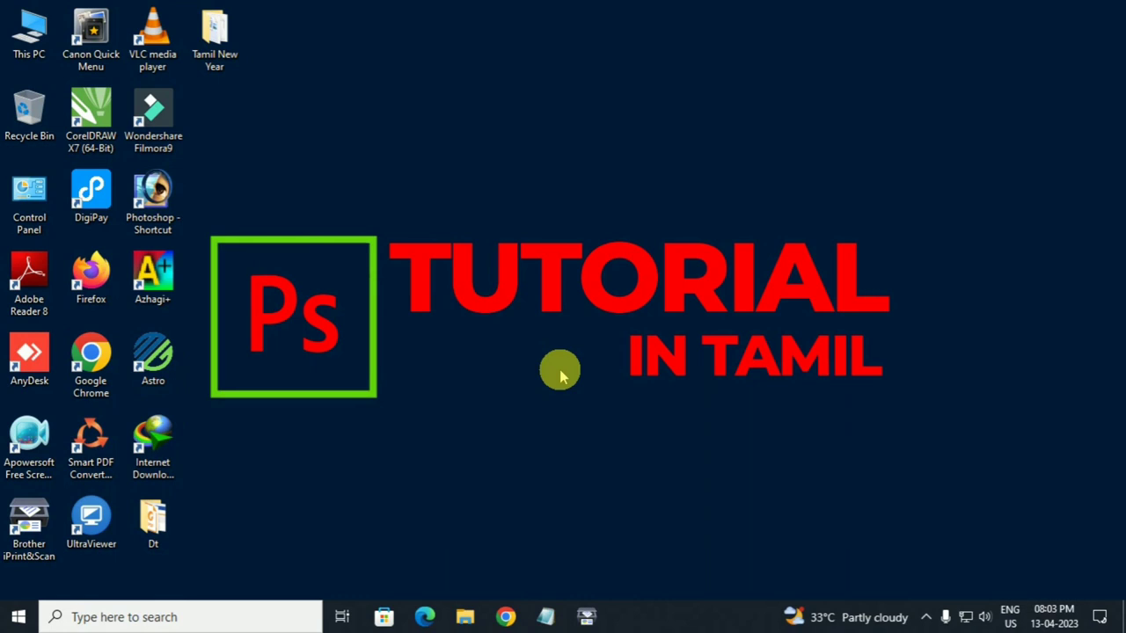
- Launch Adobe Photoshop from its desktop shortcut
{"action": "double_click", "coordinate": [154, 192]}
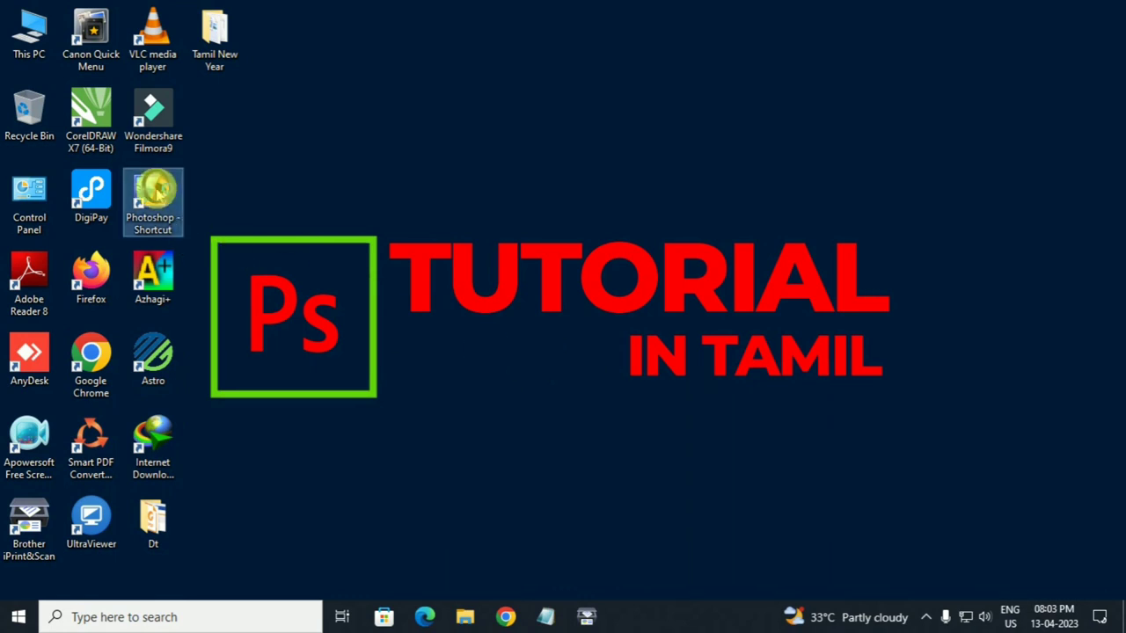
- Create a new white 1920 x 1080 document from the HDTV 1080i preset
{"action": "left_click", "coordinate": [12, 26]}
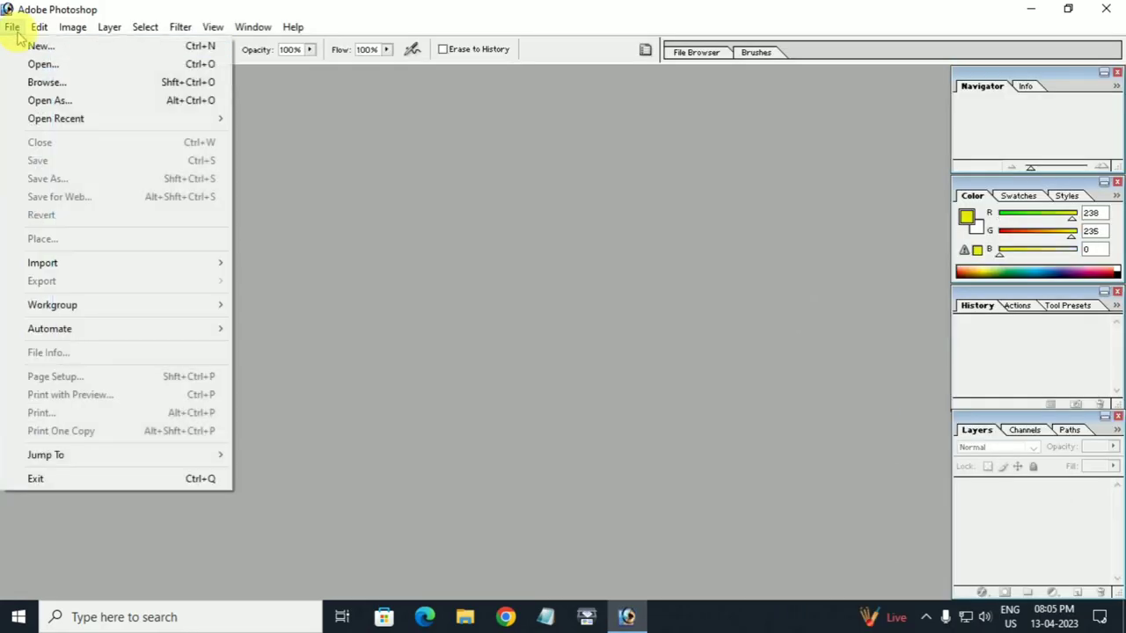
{"action": "left_click", "coordinate": [39, 48]}
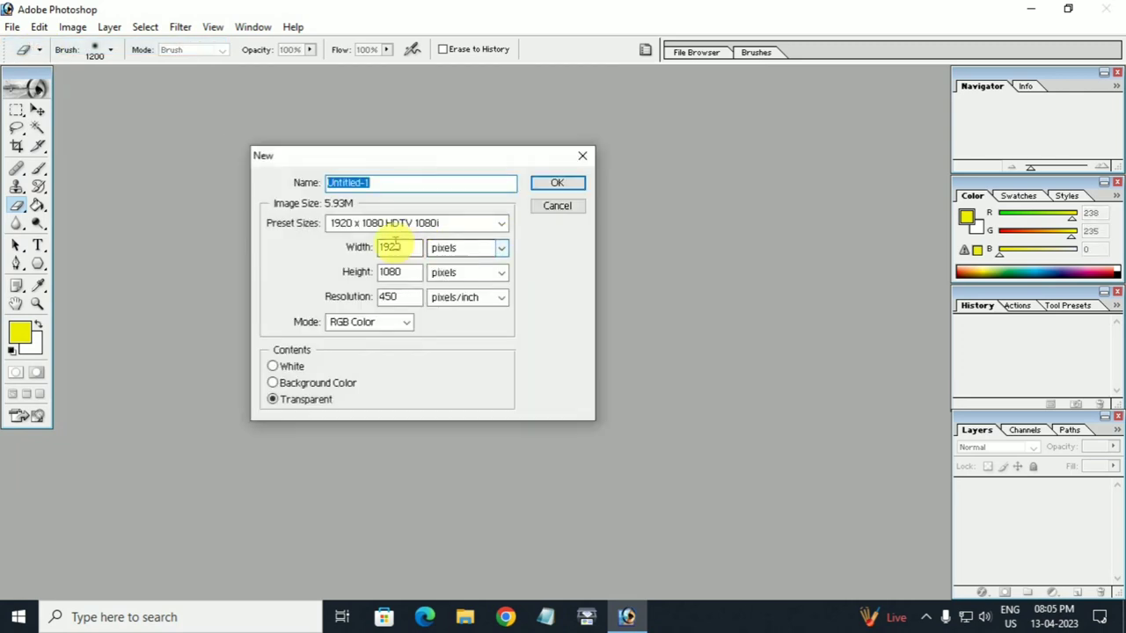
{"action": "left_click", "coordinate": [341, 225]}
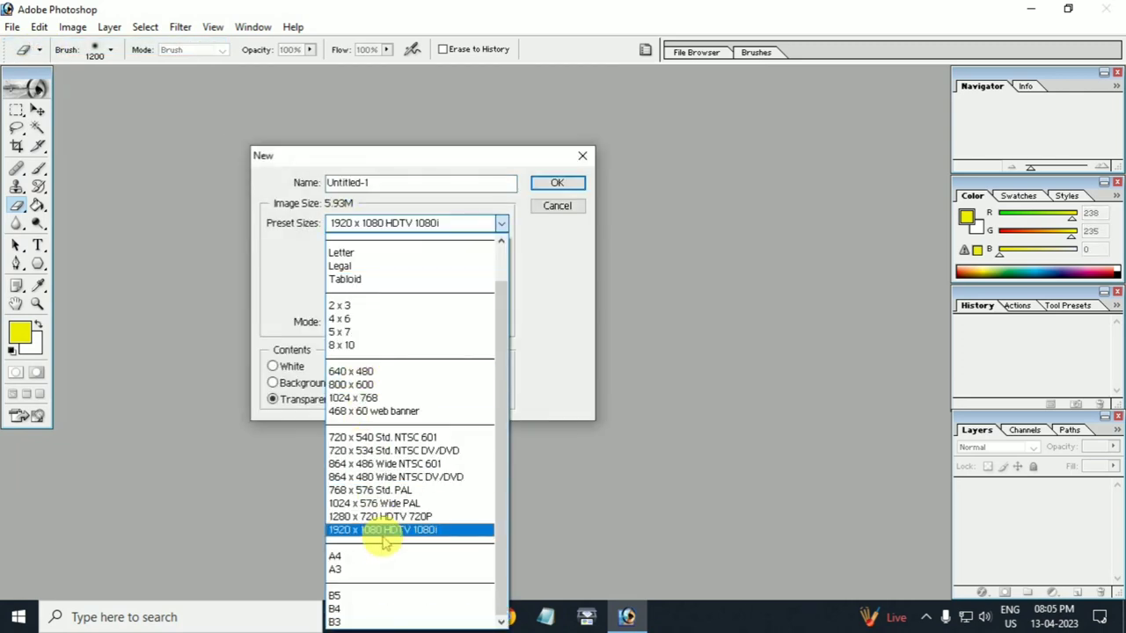
{"action": "left_click", "coordinate": [384, 534]}
{"action": "left_click_drag", "start_coordinate": [393, 293], "coordinate": [277, 297]}
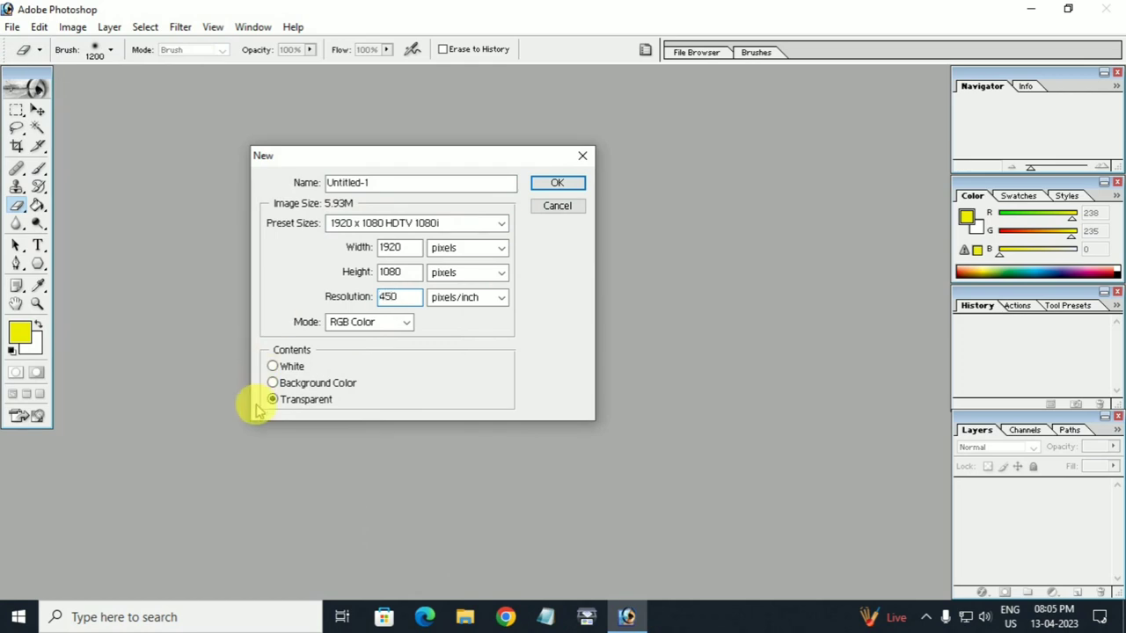
{"action": "left_click", "coordinate": [564, 188]}
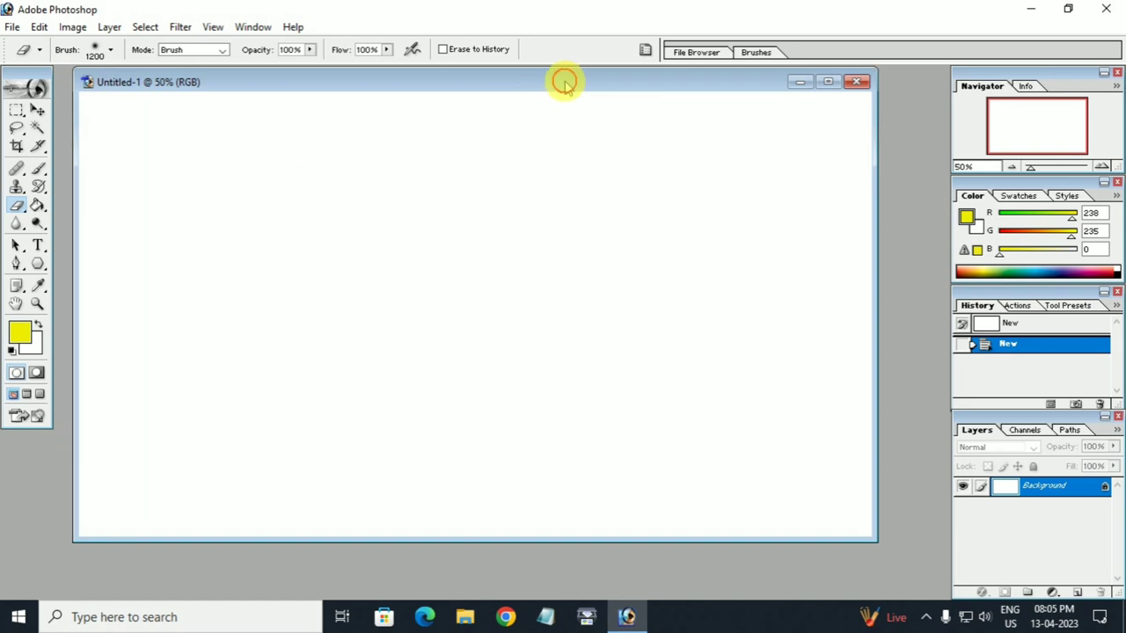
{"action": "left_click_drag", "start_coordinate": [564, 82], "coordinate": [581, 86]}
- Fill a new Layer 1 with mint green (R0 G238 B179) using the Paint Bucket
{"action": "left_click", "coordinate": [37, 109]}
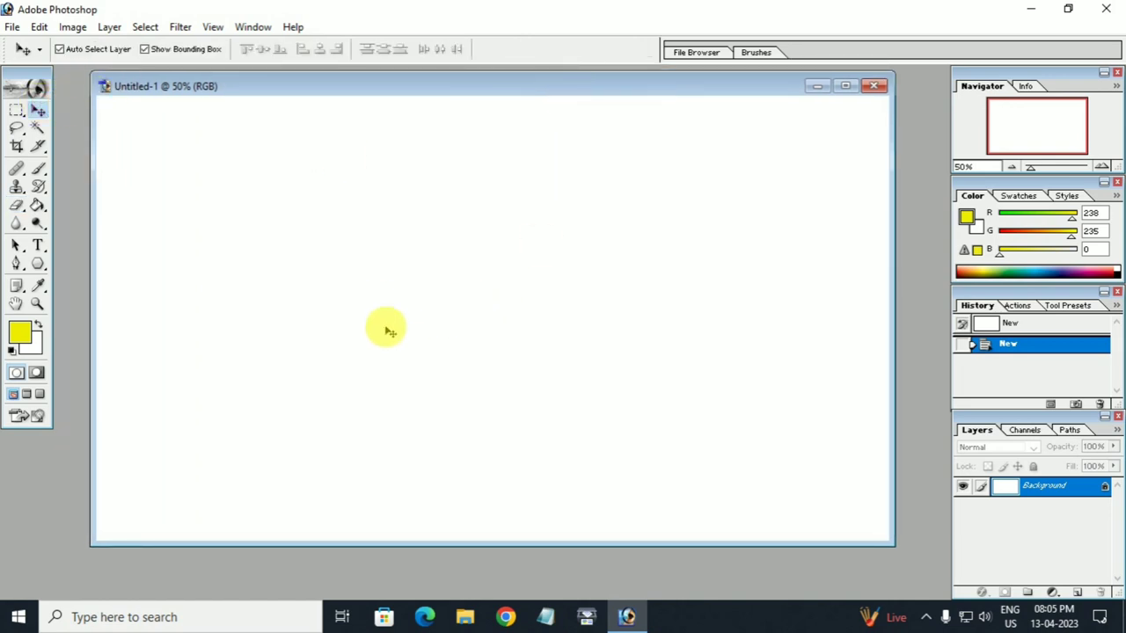
{"action": "left_click", "coordinate": [37, 205]}
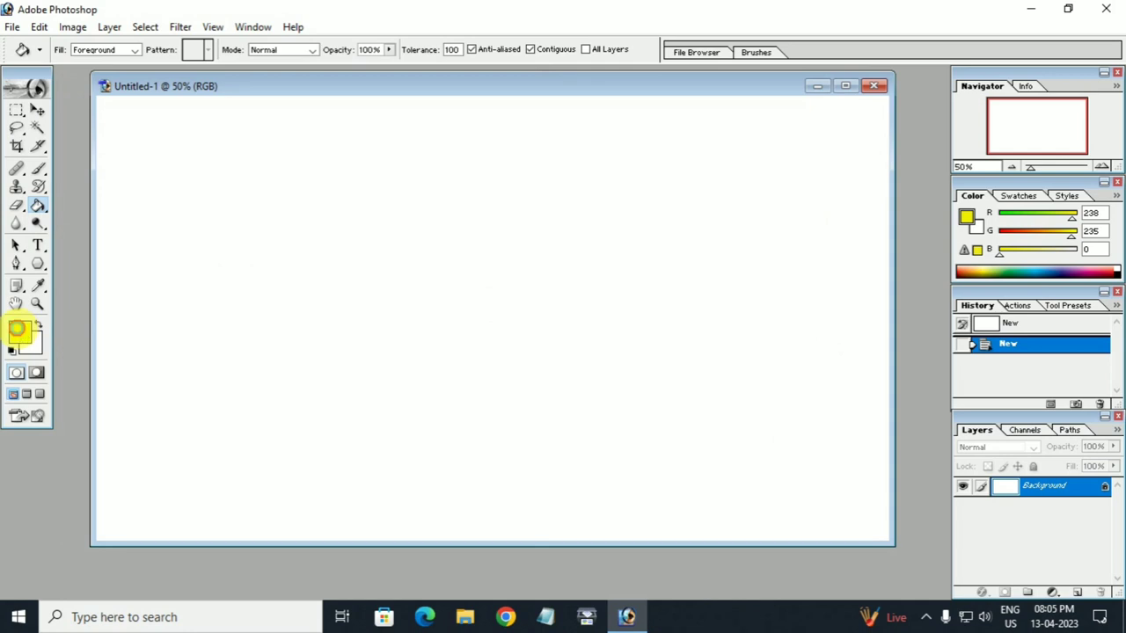
{"action": "left_click", "coordinate": [17, 328]}
{"action": "left_click", "coordinate": [489, 364]}
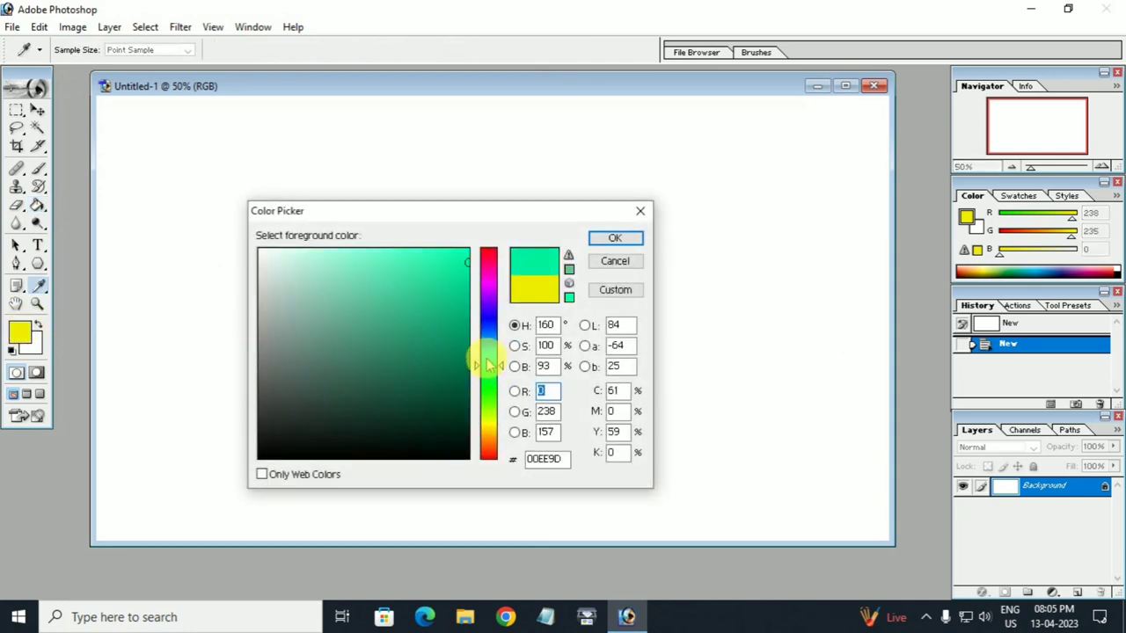
{"action": "left_click", "coordinate": [615, 241]}
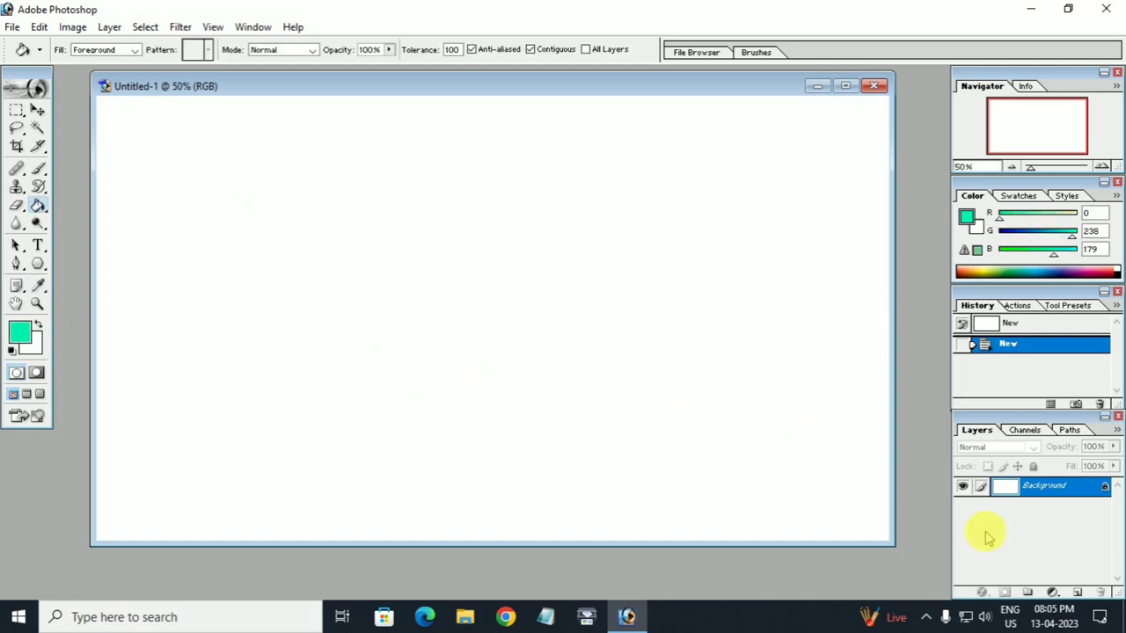
{"action": "left_click", "coordinate": [1075, 593]}
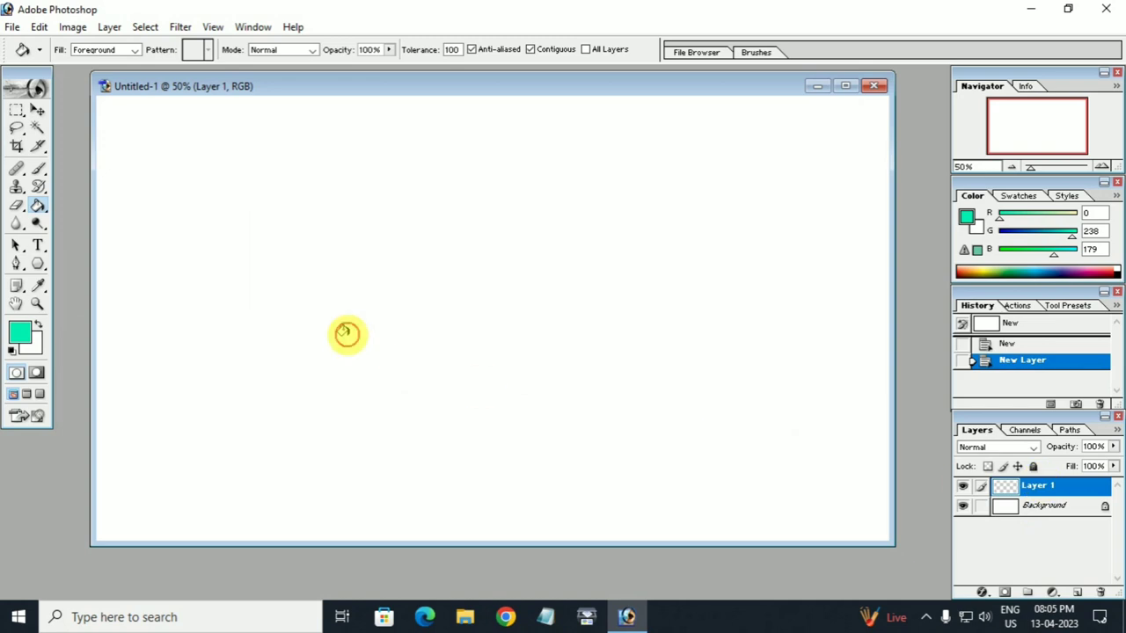
{"action": "left_click", "coordinate": [349, 335]}
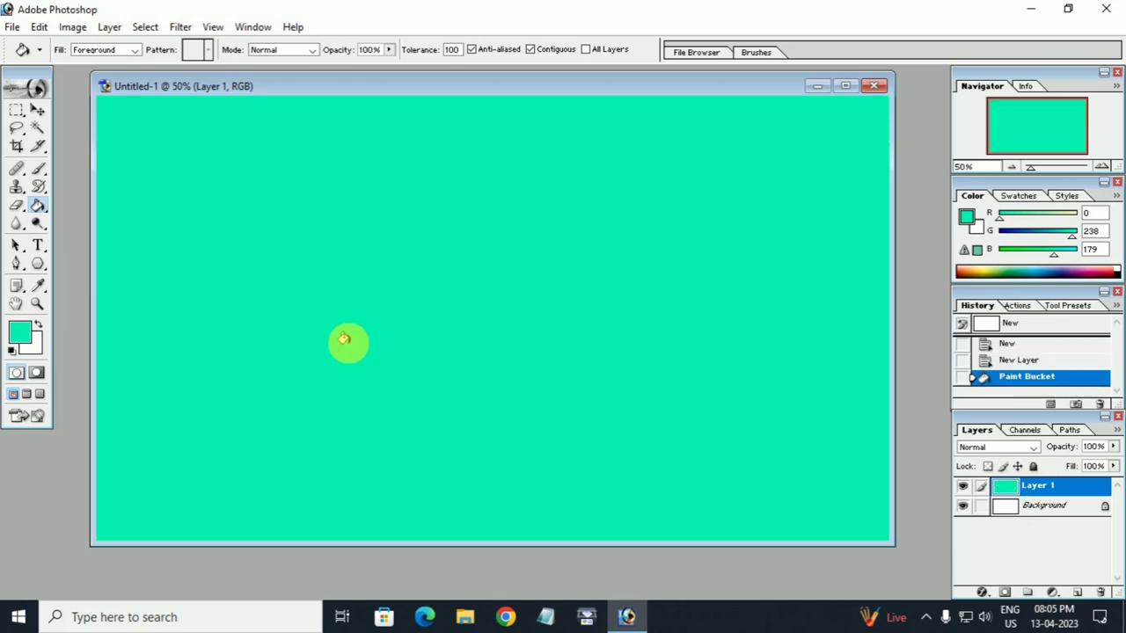
{"action": "left_click", "coordinate": [18, 208]}
- Set up a soft eraser brush at 1200 px
{"action": "left_click", "coordinate": [112, 53]}
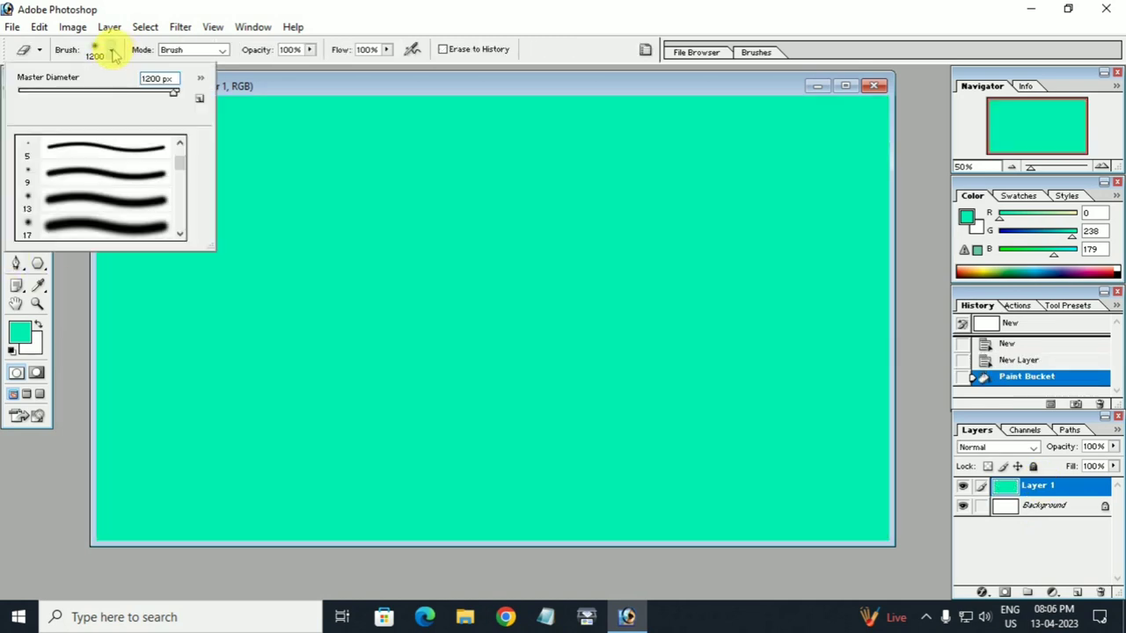
{"action": "scroll", "coordinate": [86, 200], "scroll_direction": "down", "scroll_amount": 1}
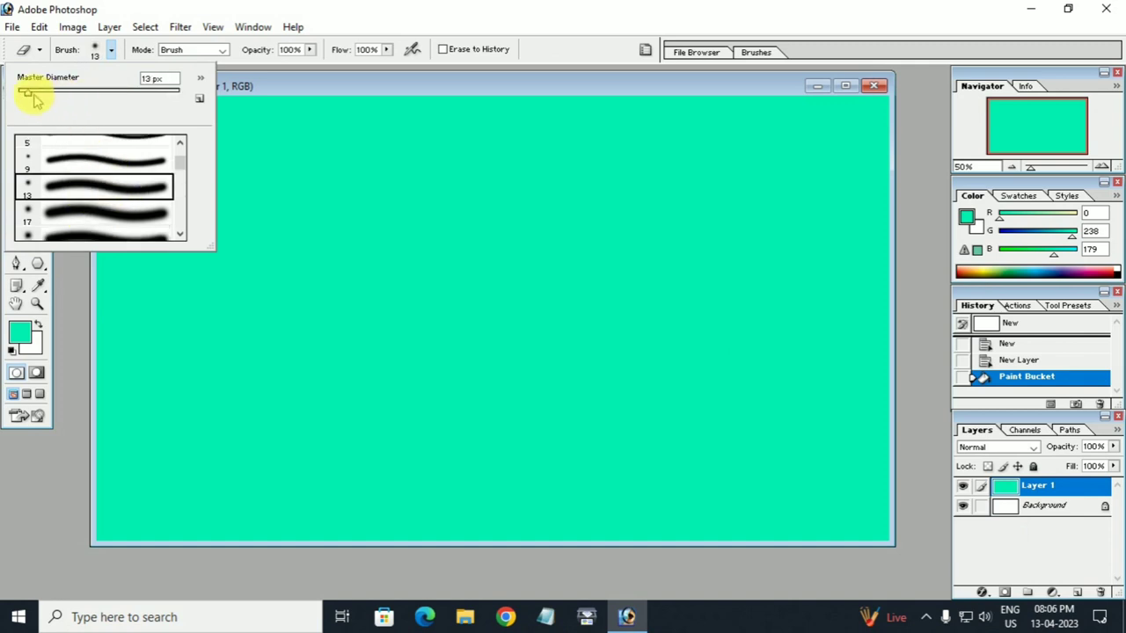
{"action": "left_click_drag", "start_coordinate": [110, 95], "coordinate": [124, 92]}
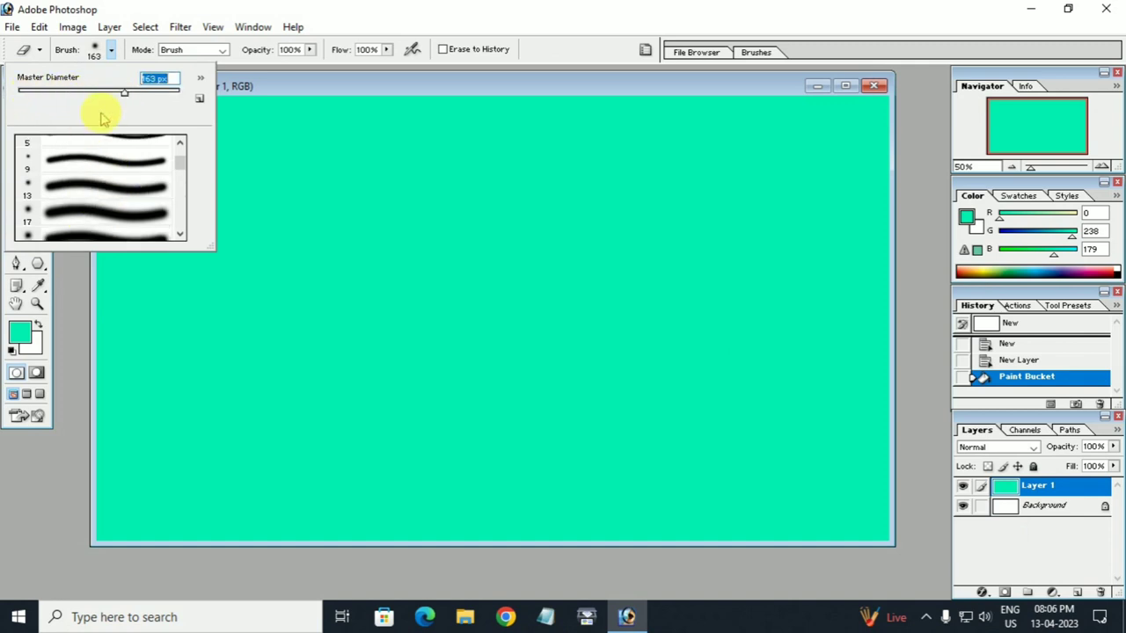
{"action": "left_click", "coordinate": [85, 282]}
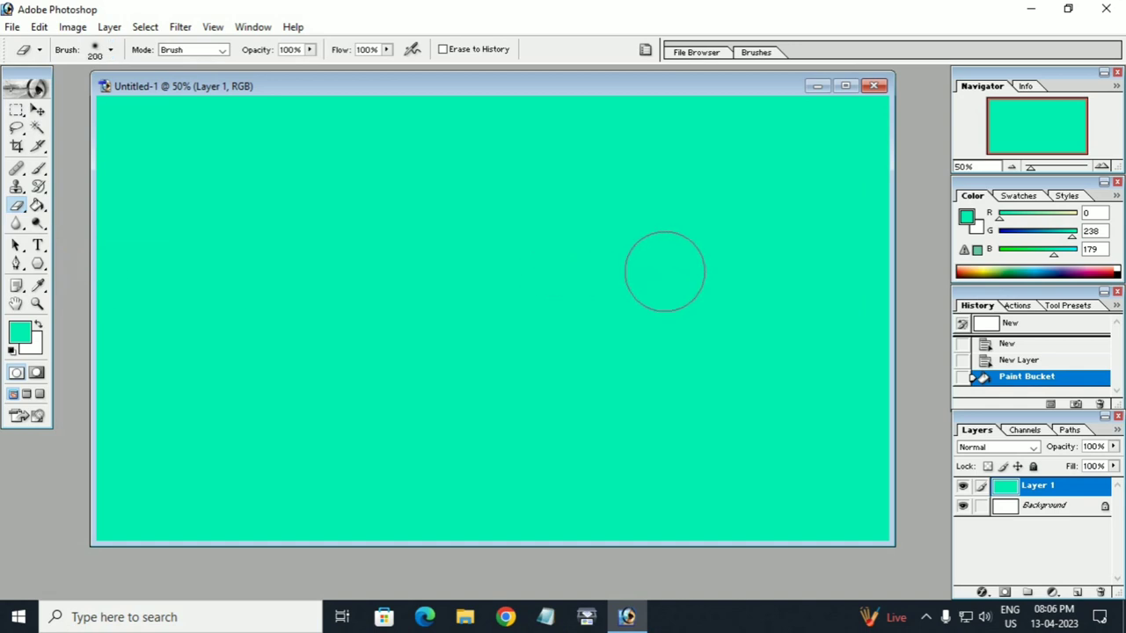
{"action": "key", "text": "bracketright"}
{"action": "key", "text": "bracketright"}
{"action": "key", "text": "bracketright"}
{"action": "key", "text": "bracketright"}
{"action": "key", "text": "bracketright"}
{"action": "key", "text": "bracketright"}
{"action": "key", "text": "bracketright"}
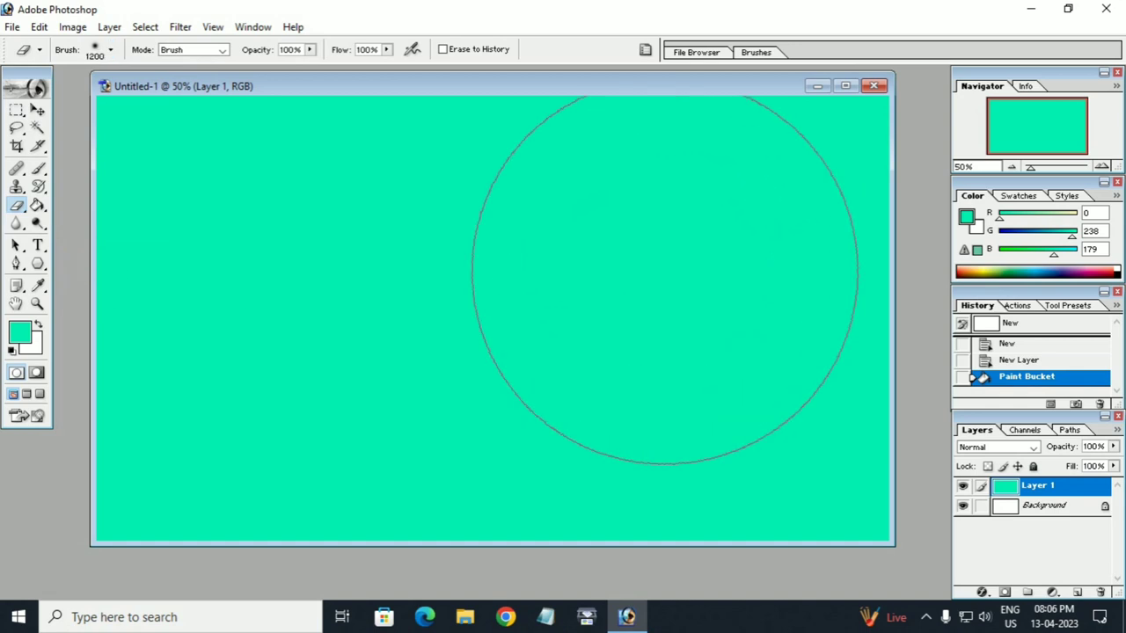
{"action": "key", "text": "bracketright"}
{"action": "key", "text": "bracketright"}
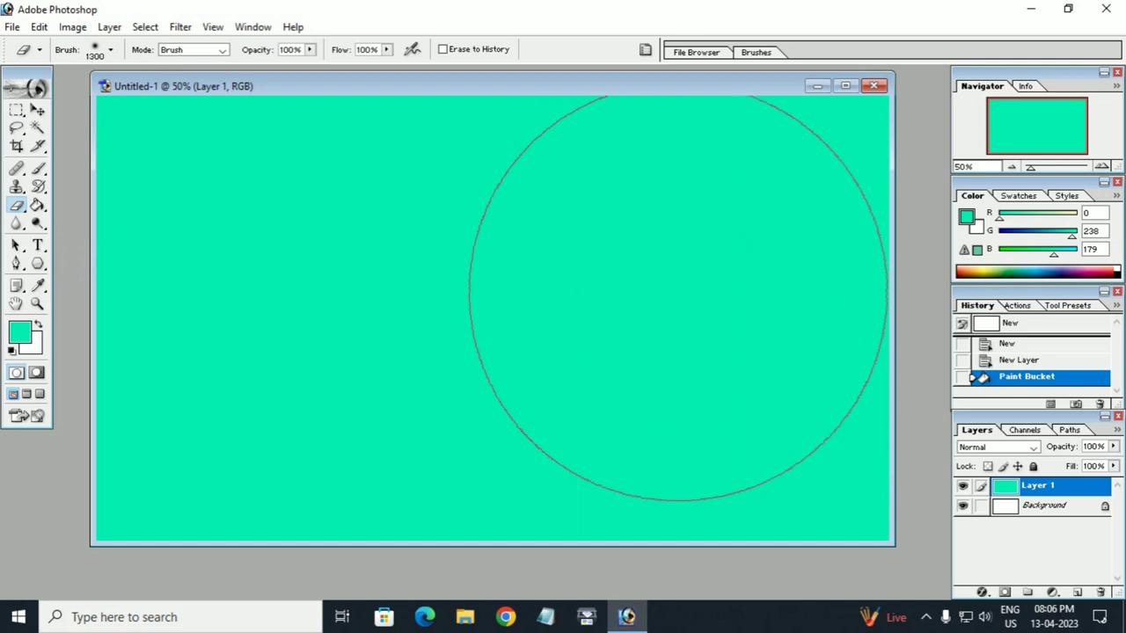
{"action": "key", "text": "bracketleft"}
- Erase a soft white glow right of centre on Layer 1, then minimise Photoshop
{"action": "left_click", "coordinate": [683, 284]}
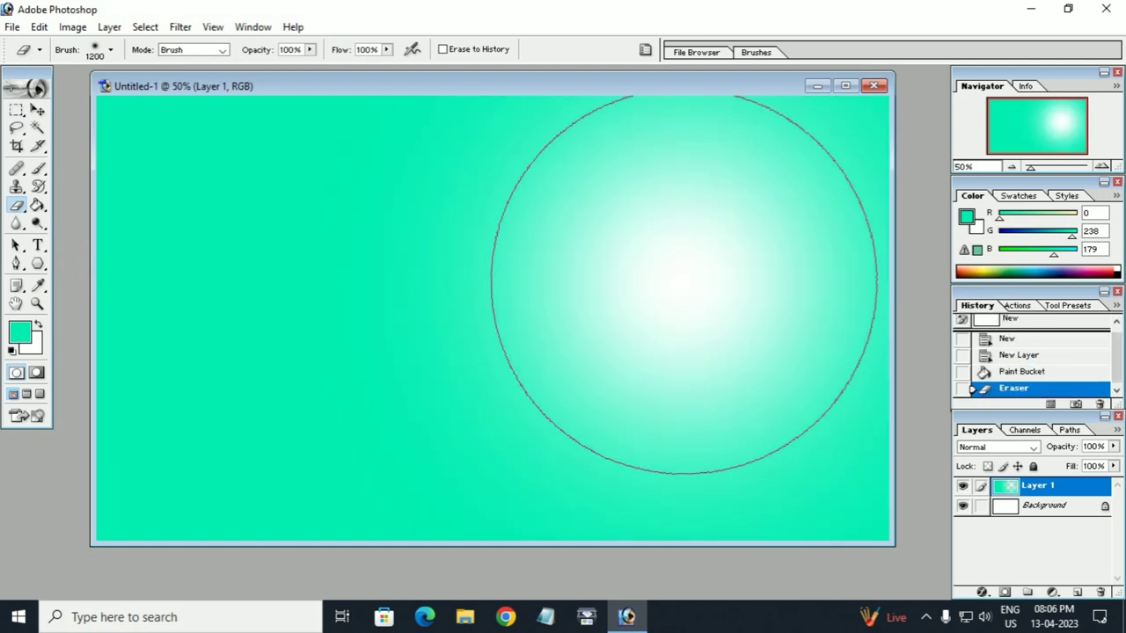
{"action": "left_click", "coordinate": [683, 284]}
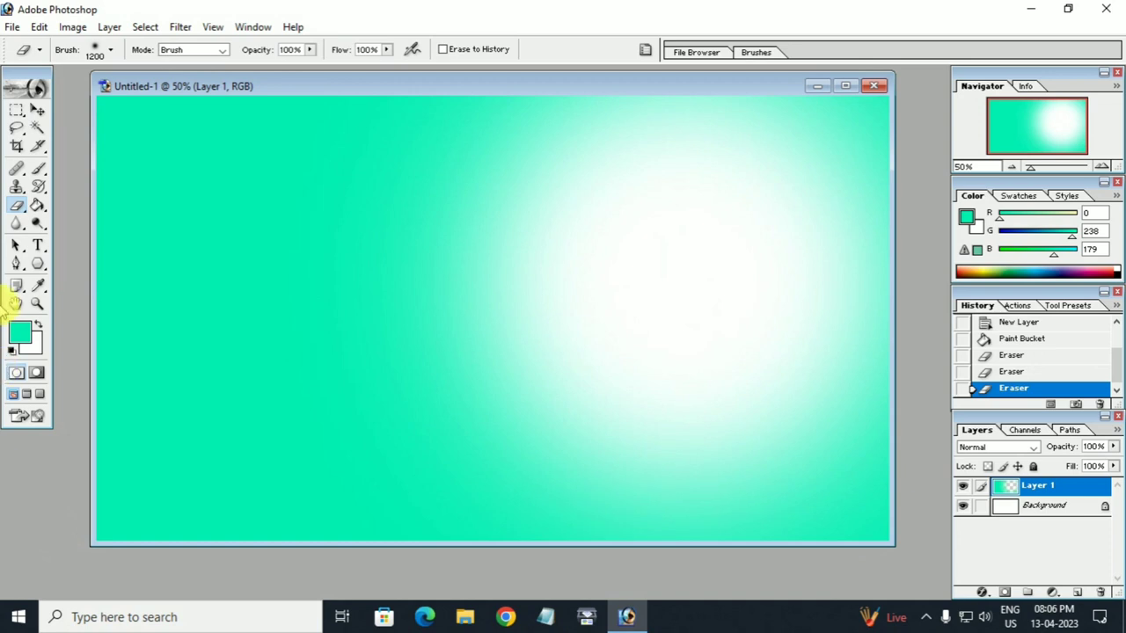
{"action": "left_click", "coordinate": [35, 111]}
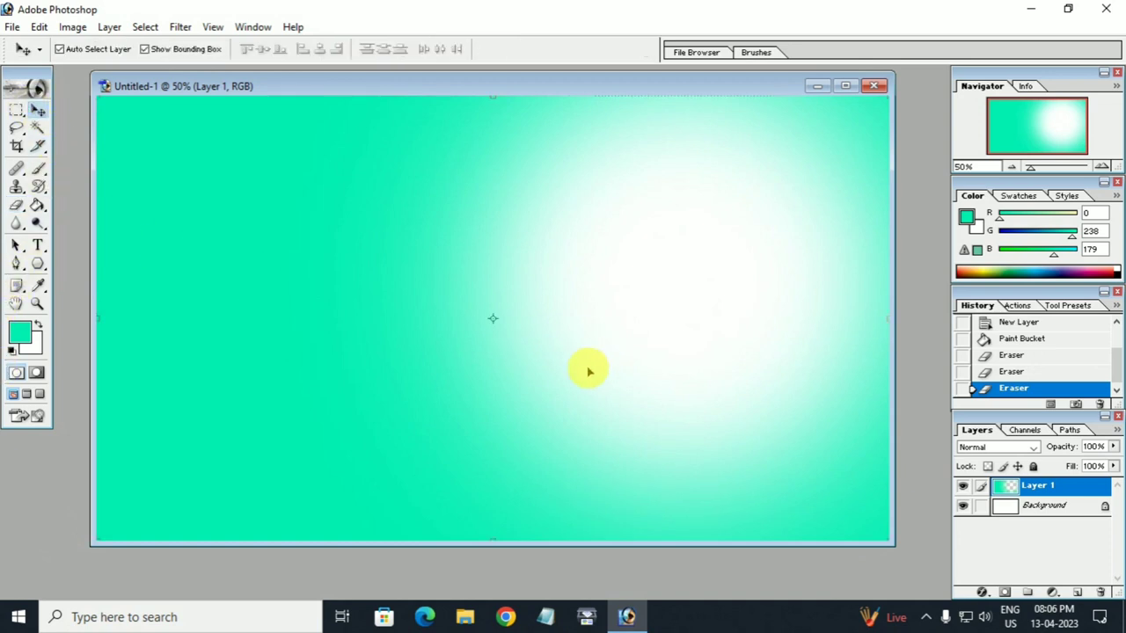
{"action": "left_click", "coordinate": [1117, 615]}
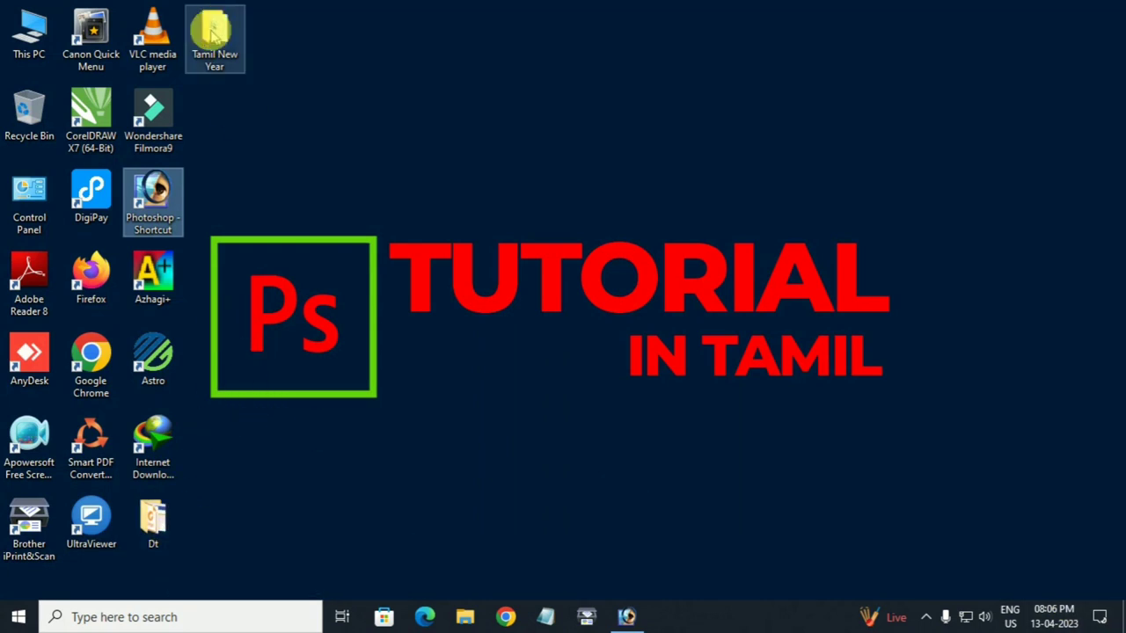
{"action": "double_click", "coordinate": [220, 40]}
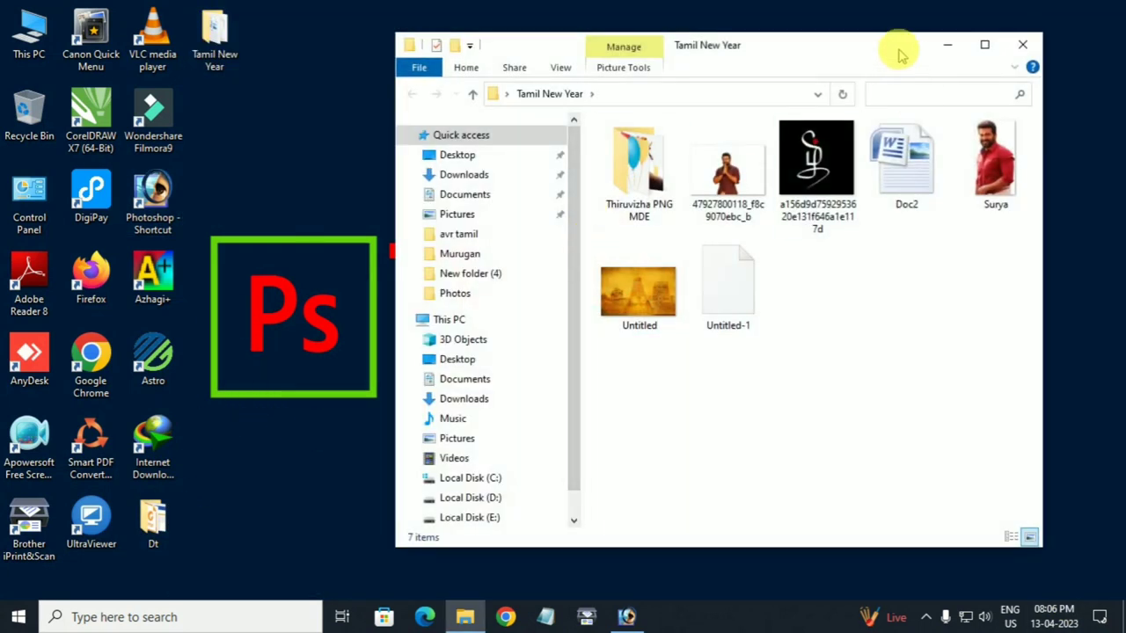
{"action": "double_click", "coordinate": [844, 43]}
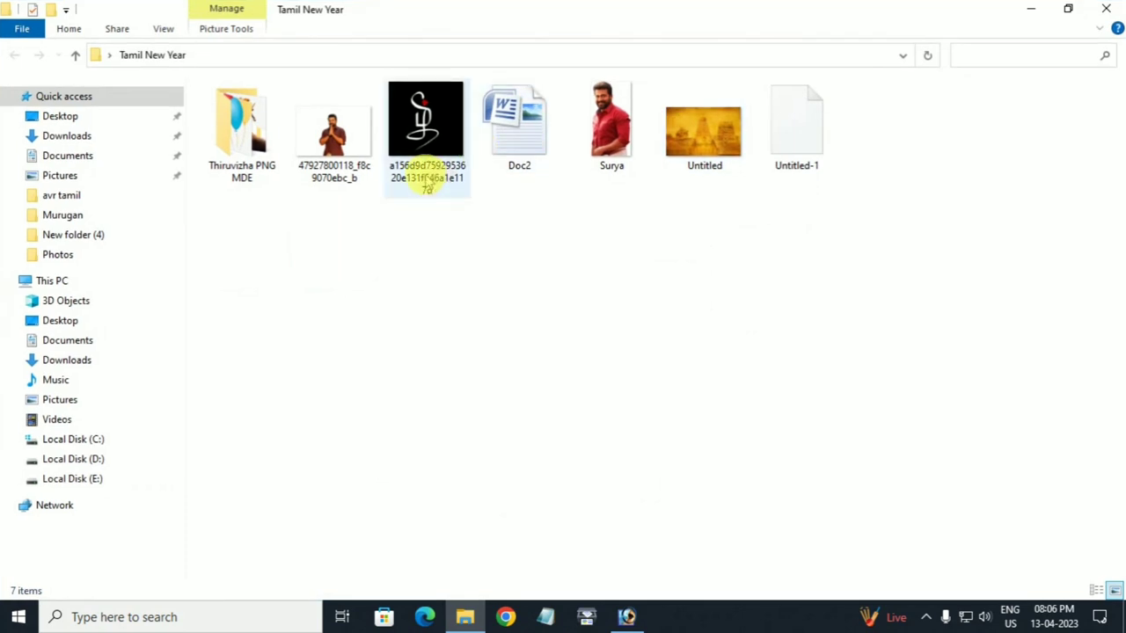
{"action": "left_click", "coordinate": [334, 132]}
{"action": "left_click", "coordinate": [611, 123]}
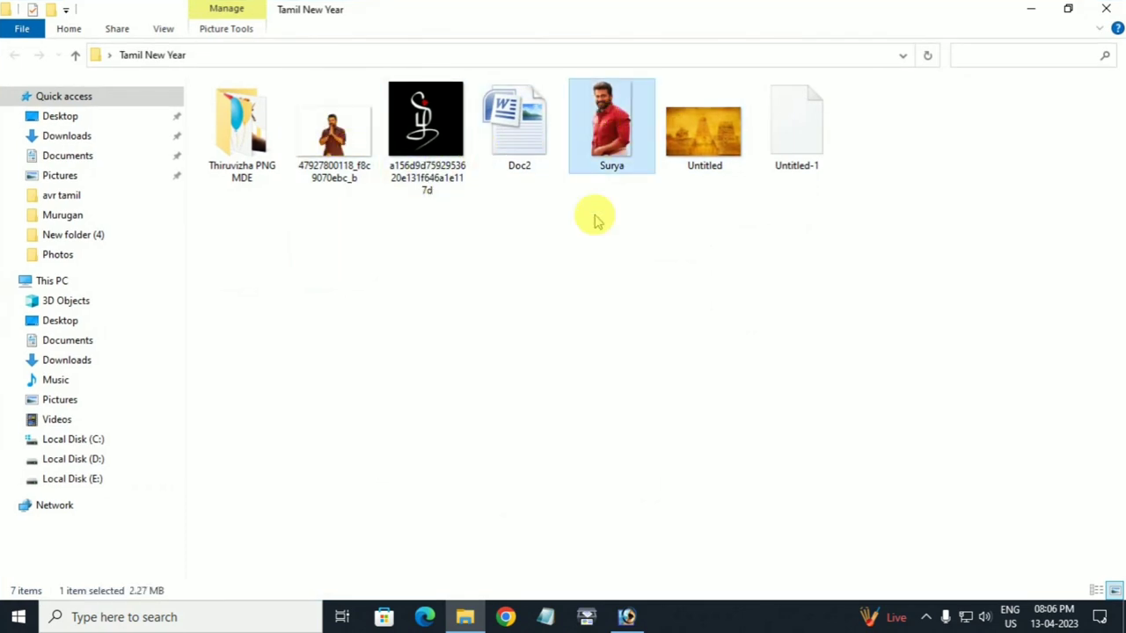
{"action": "left_click", "coordinate": [335, 132]}
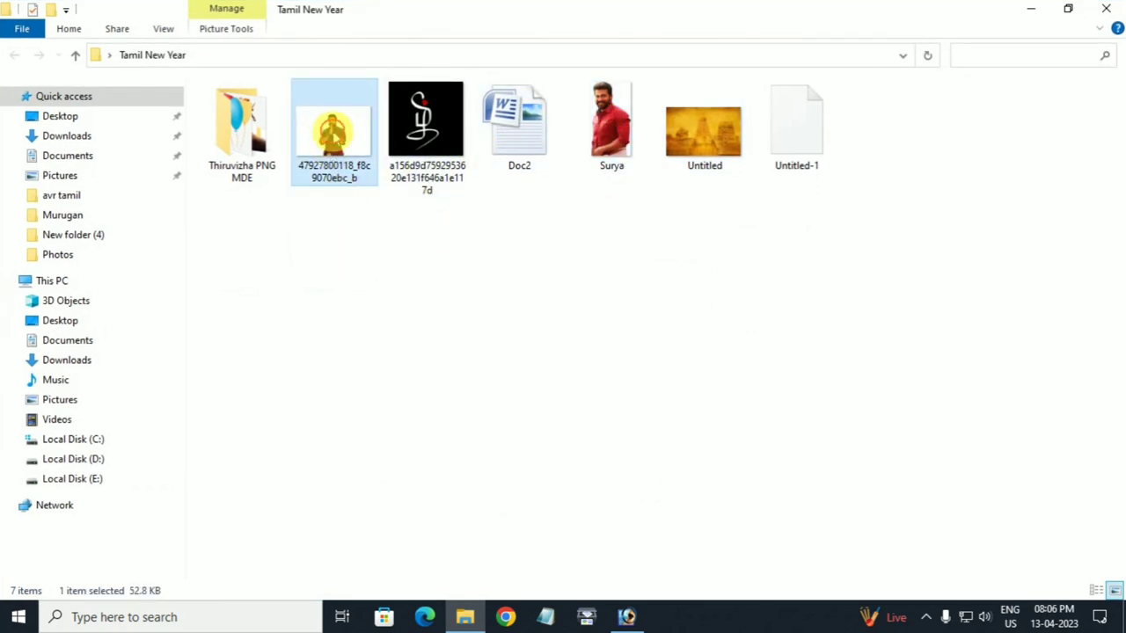
{"action": "mouse_move", "coordinate": [334, 132]}
{"action": "left_mouse_down"}
{"action": "mouse_move", "coordinate": [635, 620]}
{"action": "mouse_move", "coordinate": [506, 442]}
{"action": "left_mouse_up"}
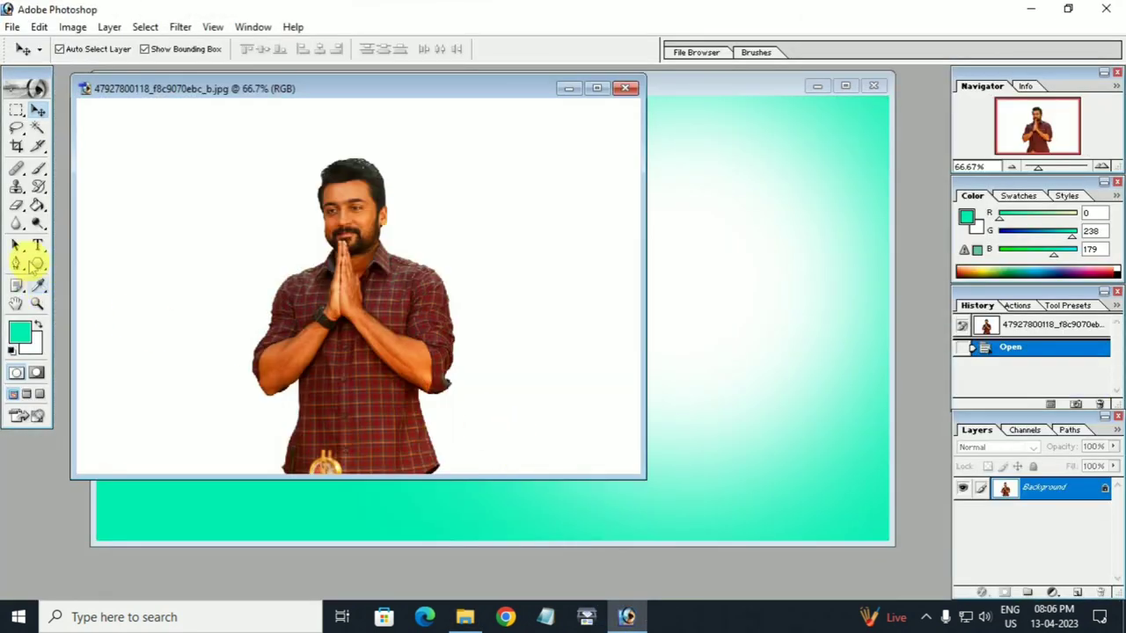
- Erase the white background around the folded-hands man and drag him into the poster
{"action": "left_click", "coordinate": [18, 207]}
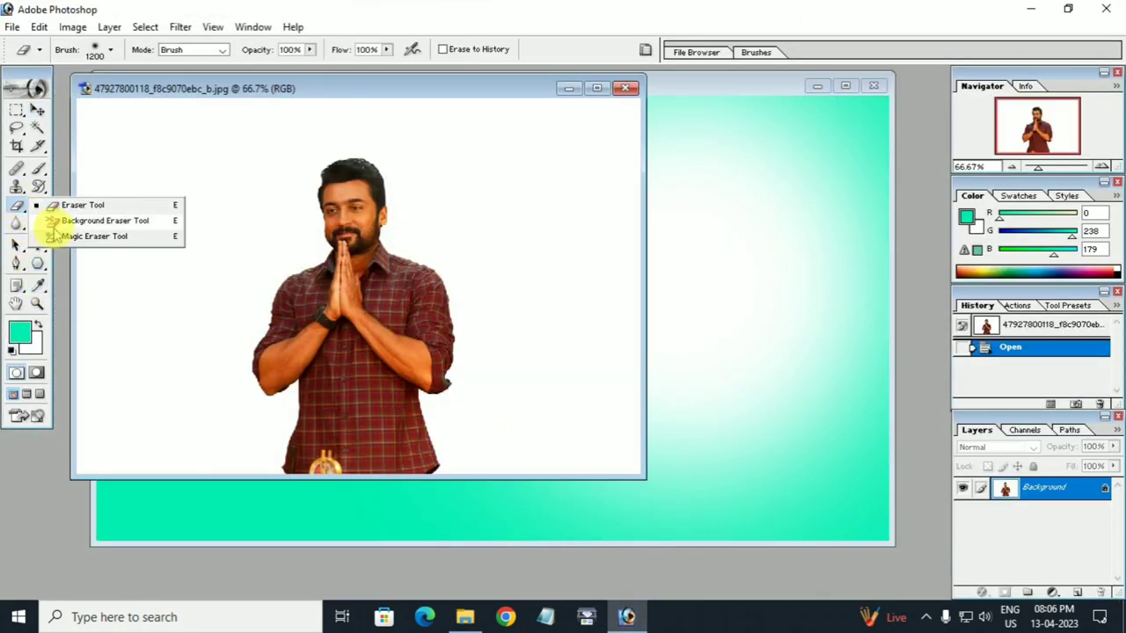
{"action": "left_click_drag", "start_coordinate": [17, 206], "coordinate": [101, 234]}
{"action": "left_click", "coordinate": [213, 251]}
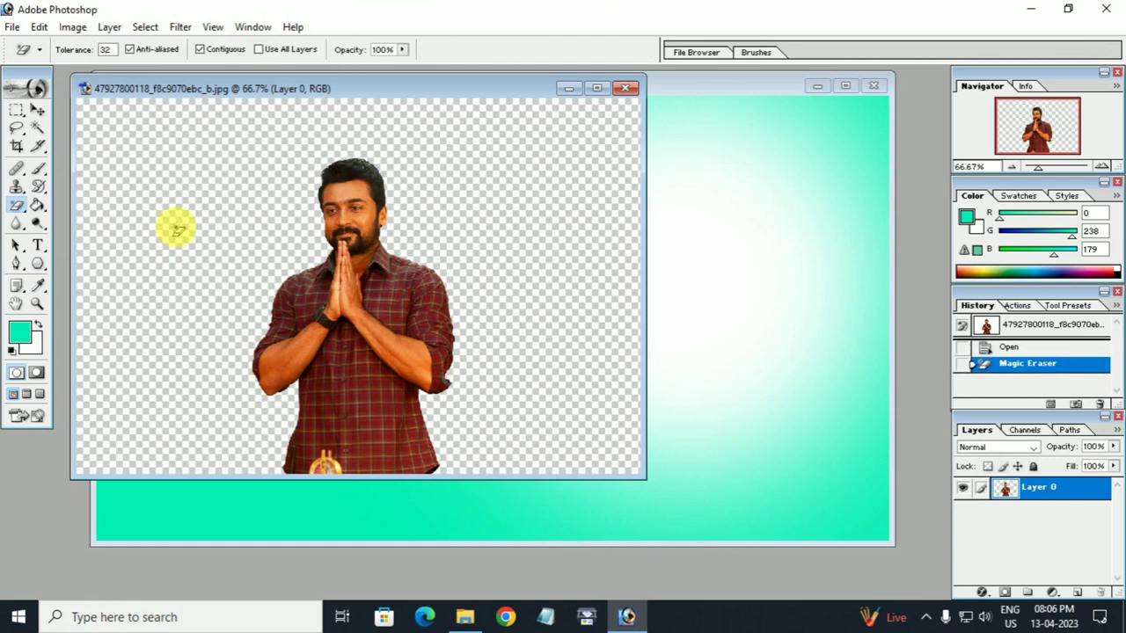
{"action": "left_click", "coordinate": [36, 111]}
{"action": "mouse_move", "coordinate": [366, 382]}
{"action": "left_mouse_down"}
{"action": "mouse_move", "coordinate": [776, 459]}
{"action": "mouse_move", "coordinate": [766, 470]}
{"action": "mouse_move", "coordinate": [628, 329]}
{"action": "mouse_move", "coordinate": [633, 321]}
{"action": "left_mouse_up"}
- Scale the man to about 198.7% and move him toward the bottom right
{"action": "left_click_drag", "start_coordinate": [721, 408], "coordinate": [875, 620]}
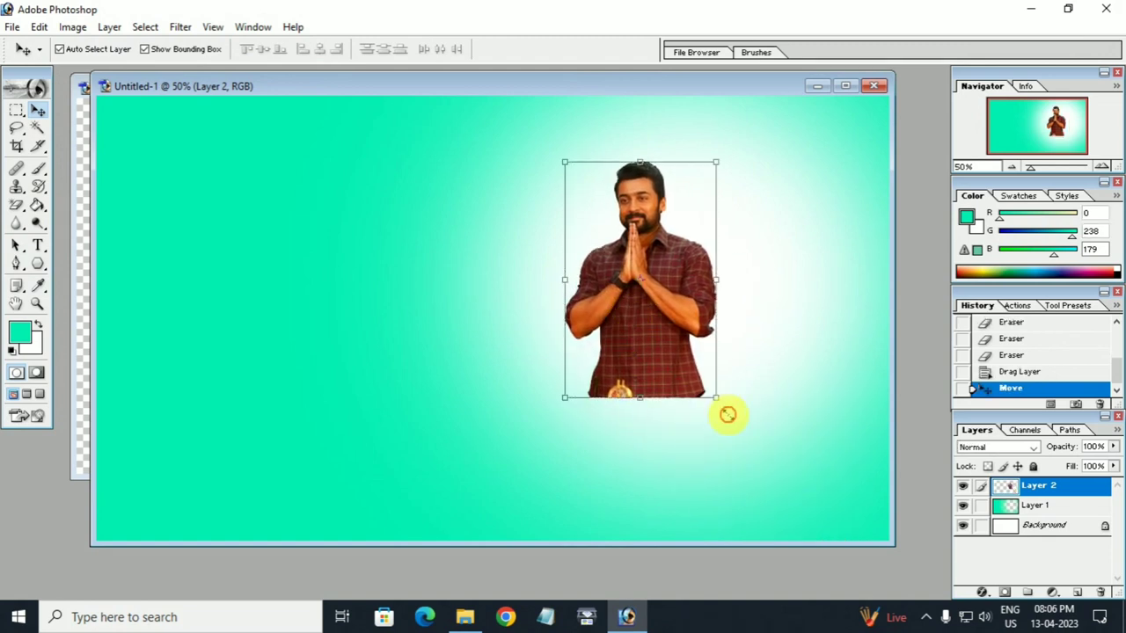
{"action": "left_click", "coordinate": [752, 404]}
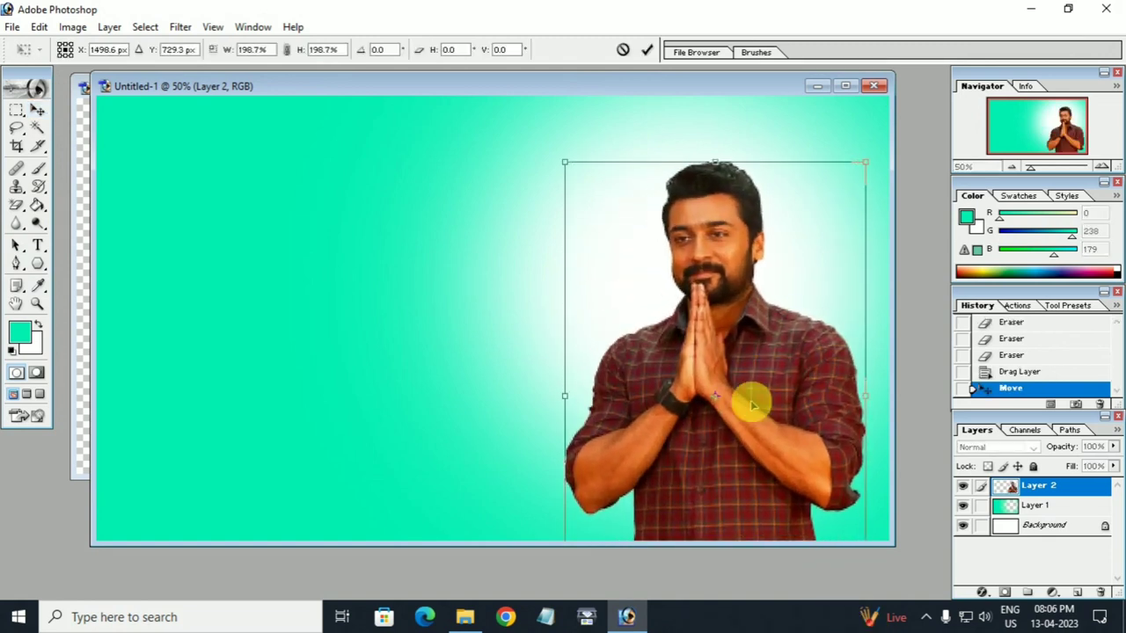
{"action": "mouse_move", "coordinate": [743, 422]}
{"action": "left_mouse_down"}
{"action": "mouse_move", "coordinate": [744, 472]}
{"action": "mouse_move", "coordinate": [750, 447]}
{"action": "left_mouse_up"}
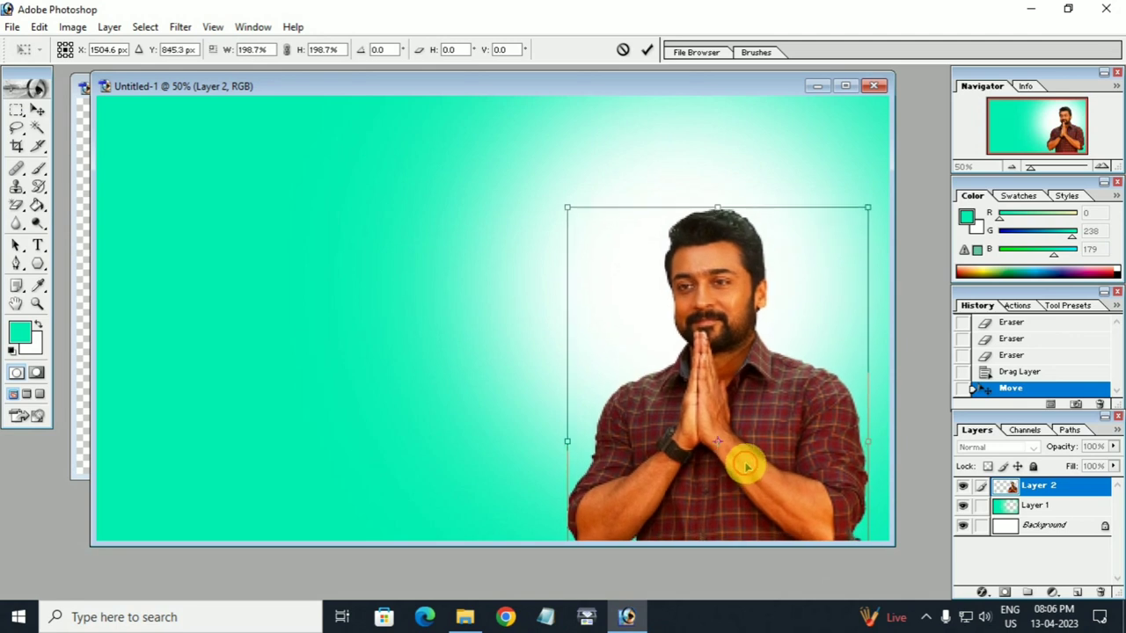
{"action": "key", "text": "Return"}
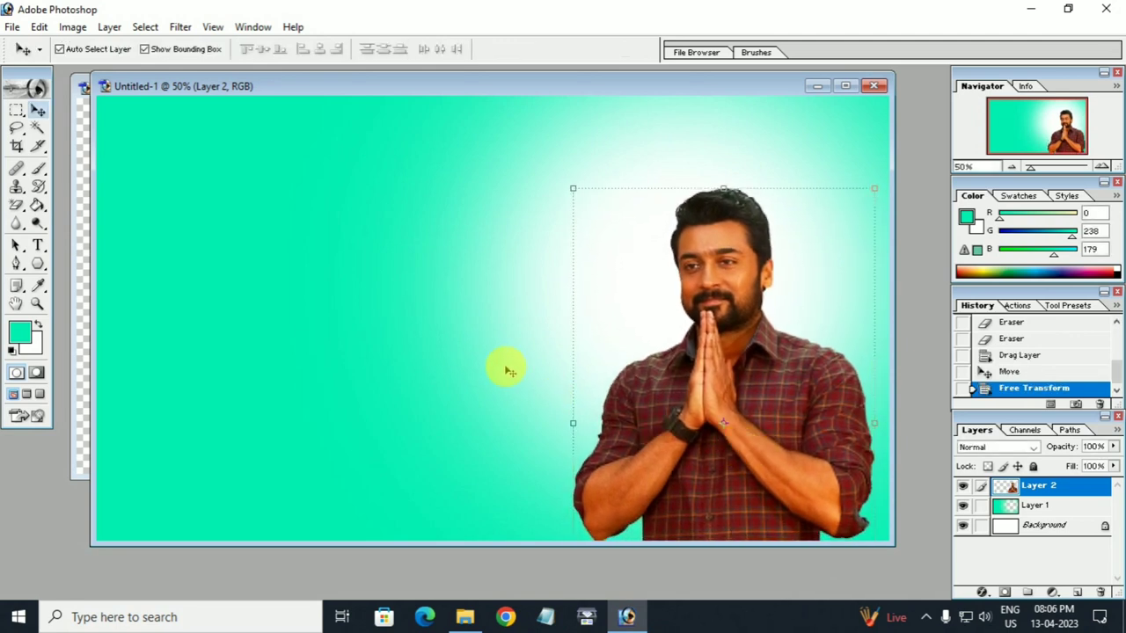
- Close the source jpg document without saving
{"action": "left_click", "coordinate": [427, 340]}
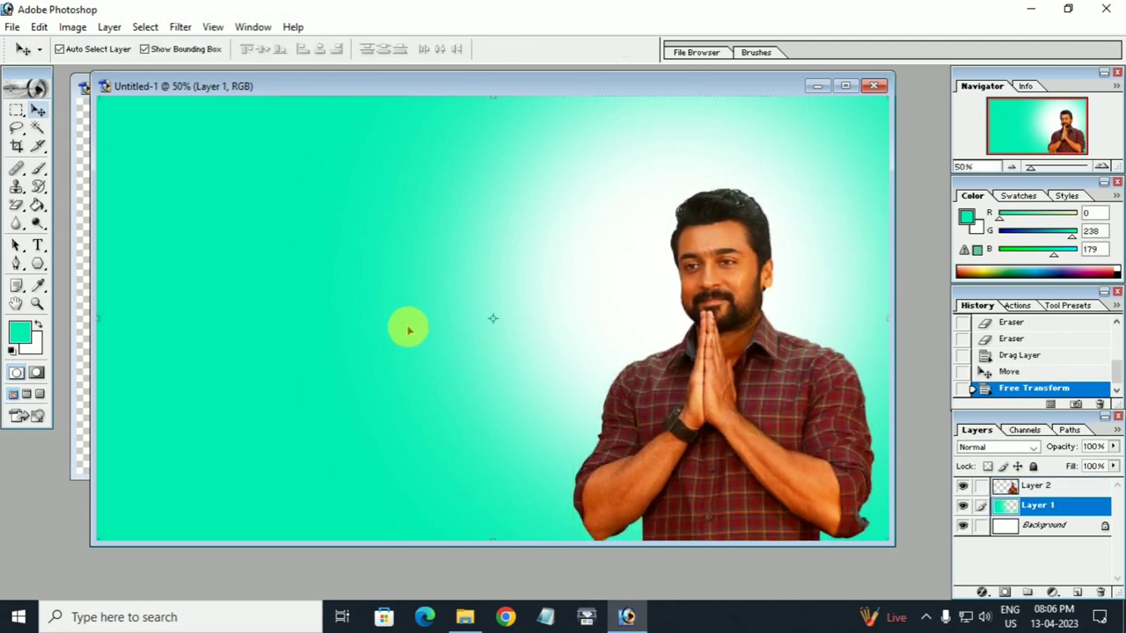
{"action": "left_click", "coordinate": [82, 87]}
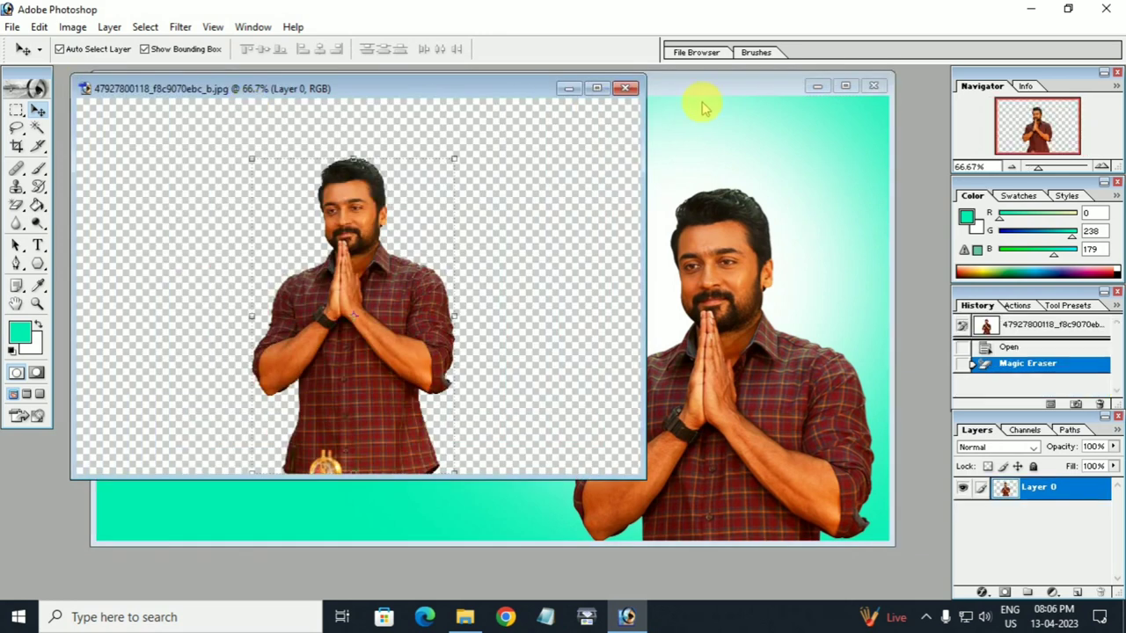
{"action": "left_click", "coordinate": [625, 88]}
{"action": "left_click", "coordinate": [554, 248]}
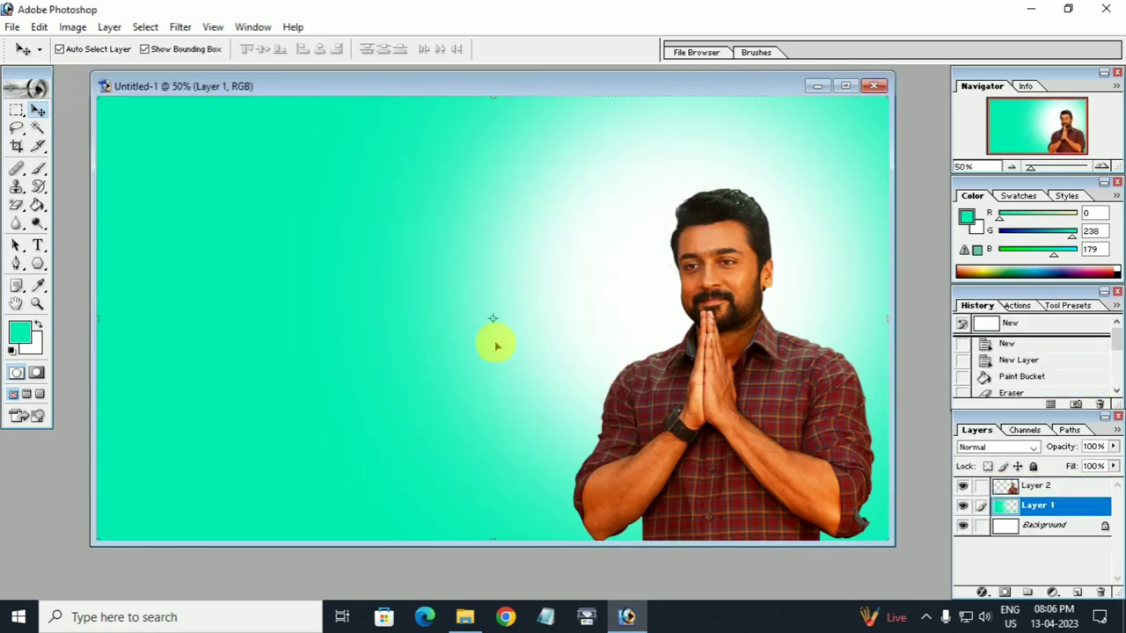
- Bring the red-shirt photo into the poster as Layer 3
{"action": "left_click", "coordinate": [465, 617]}
{"action": "left_click_drag", "start_coordinate": [620, 133], "coordinate": [561, 432]}
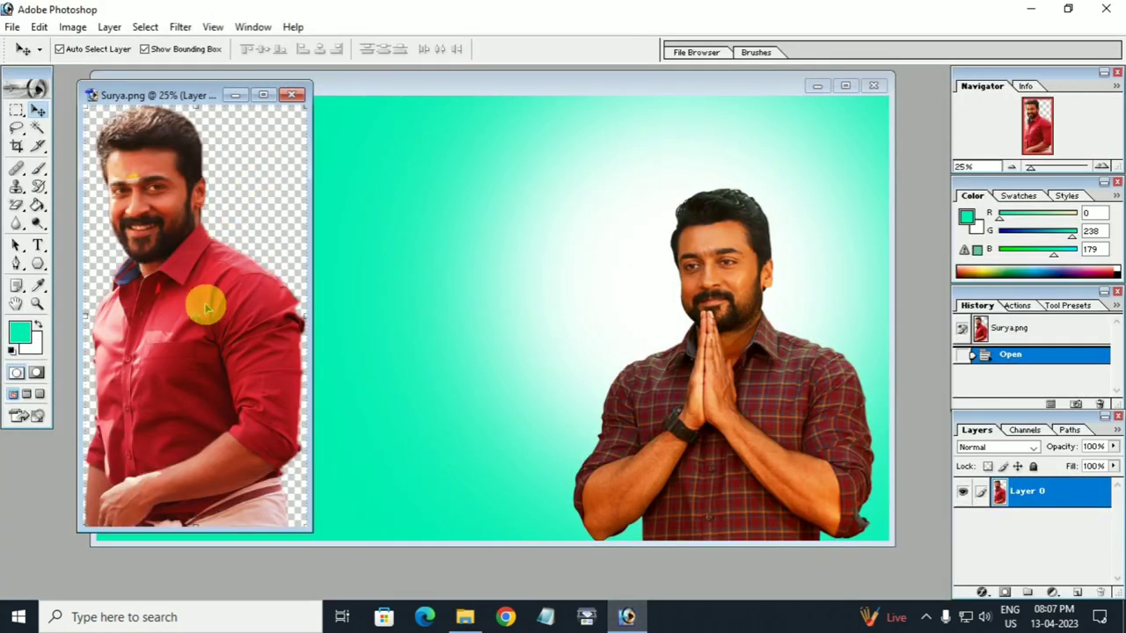
{"action": "mouse_move", "coordinate": [164, 332]}
{"action": "left_mouse_down"}
{"action": "mouse_move", "coordinate": [506, 335]}
{"action": "mouse_move", "coordinate": [504, 389]}
{"action": "left_mouse_up"}
{"action": "key", "text": "ctrl+minus"}
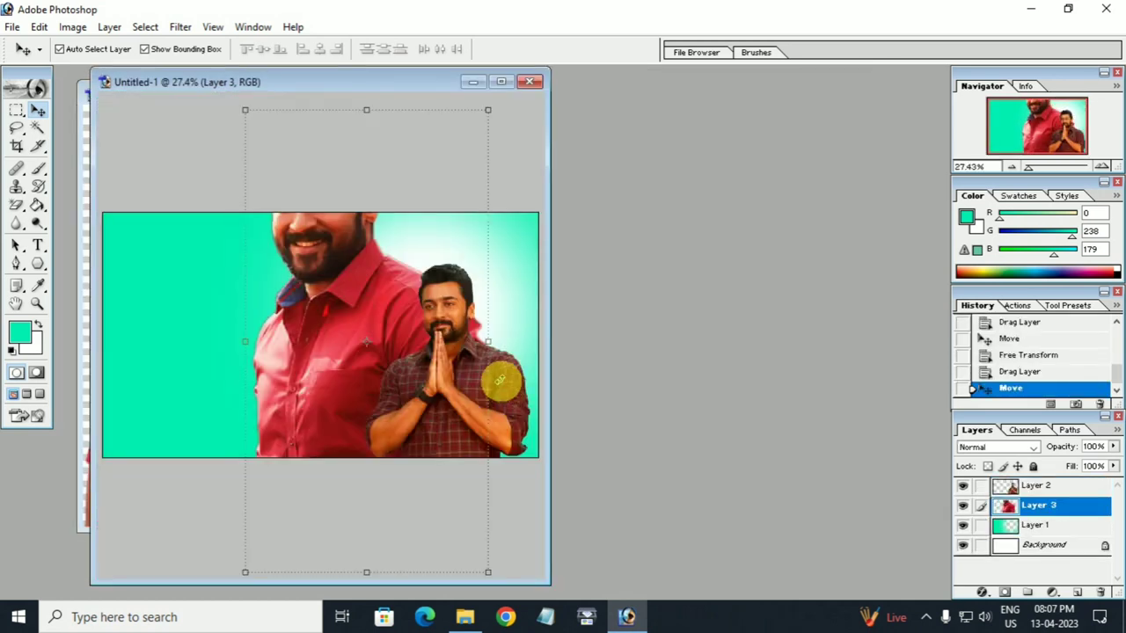
- Scale the red-shirt man to about 48% and place him behind the front man
{"action": "left_click", "coordinate": [488, 111]}
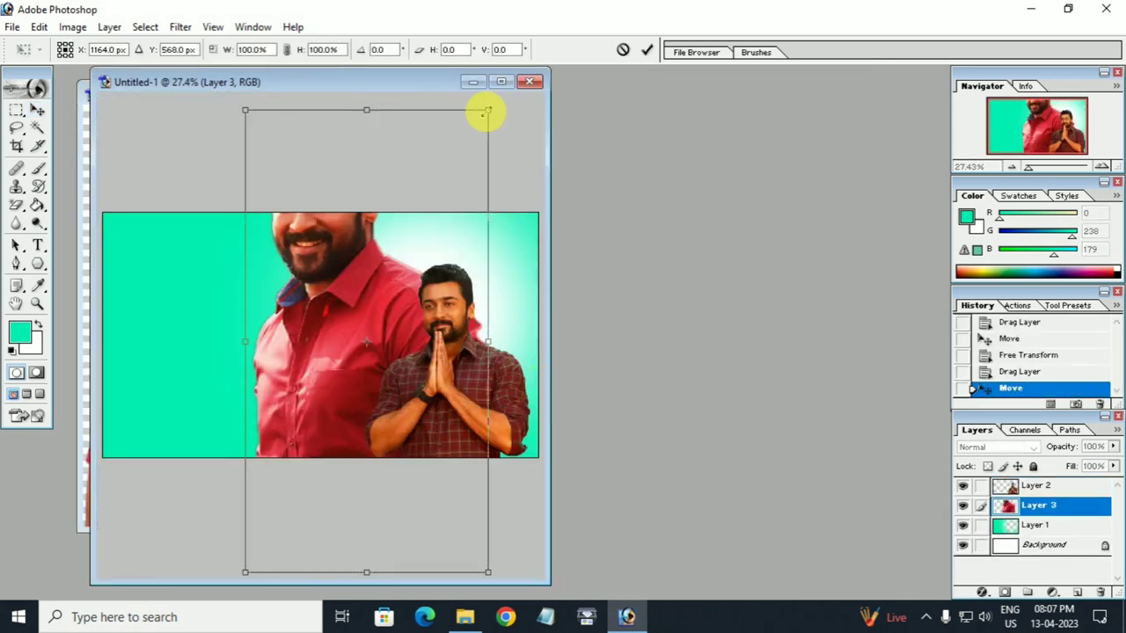
{"action": "left_click_drag", "start_coordinate": [488, 111], "coordinate": [352, 378]}
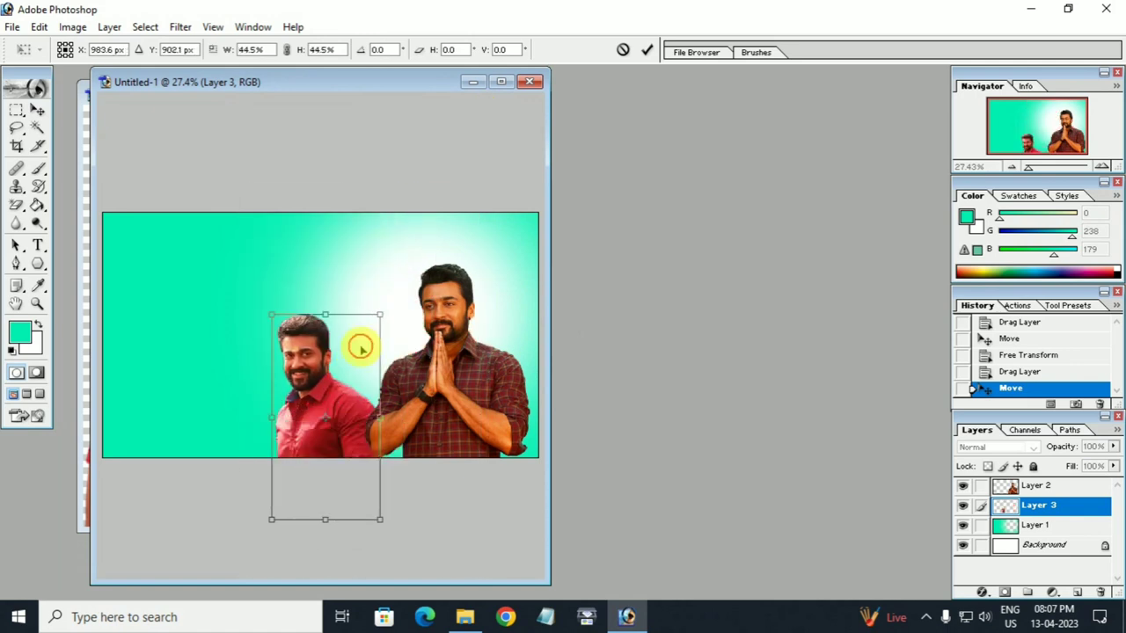
{"action": "mouse_move", "coordinate": [322, 413]}
{"action": "left_mouse_down"}
{"action": "mouse_move", "coordinate": [382, 309]}
{"action": "mouse_move", "coordinate": [384, 338]}
{"action": "mouse_move", "coordinate": [393, 290]}
{"action": "left_mouse_up"}
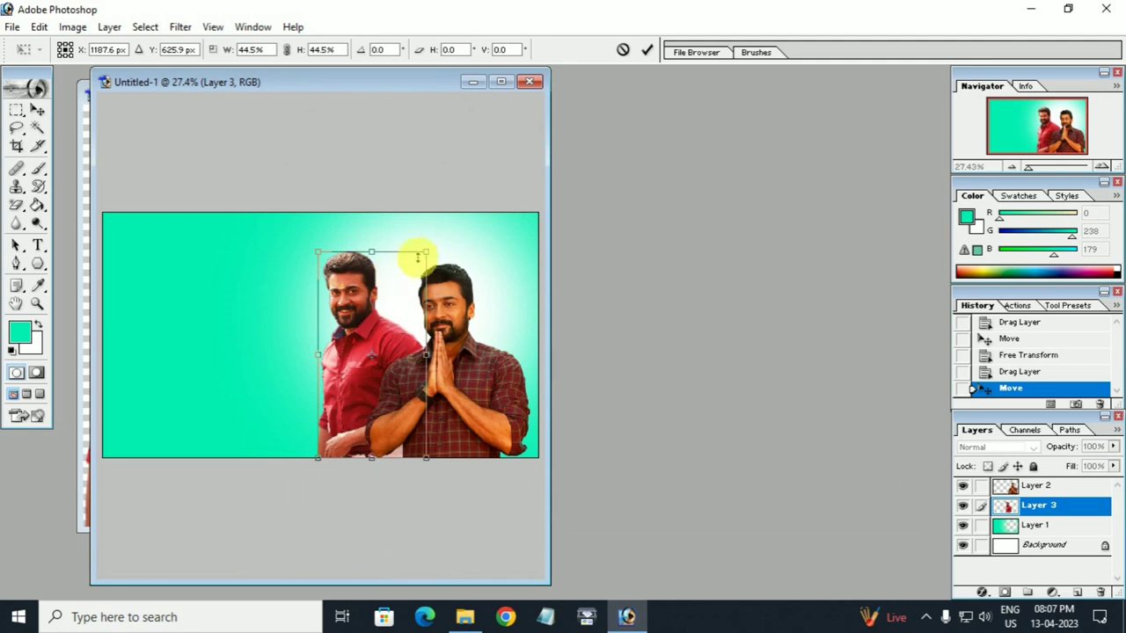
{"action": "left_click_drag", "start_coordinate": [434, 243], "coordinate": [437, 239]}
{"action": "left_click_drag", "start_coordinate": [372, 329], "coordinate": [381, 324]}
{"action": "left_click_drag", "start_coordinate": [441, 243], "coordinate": [446, 234]}
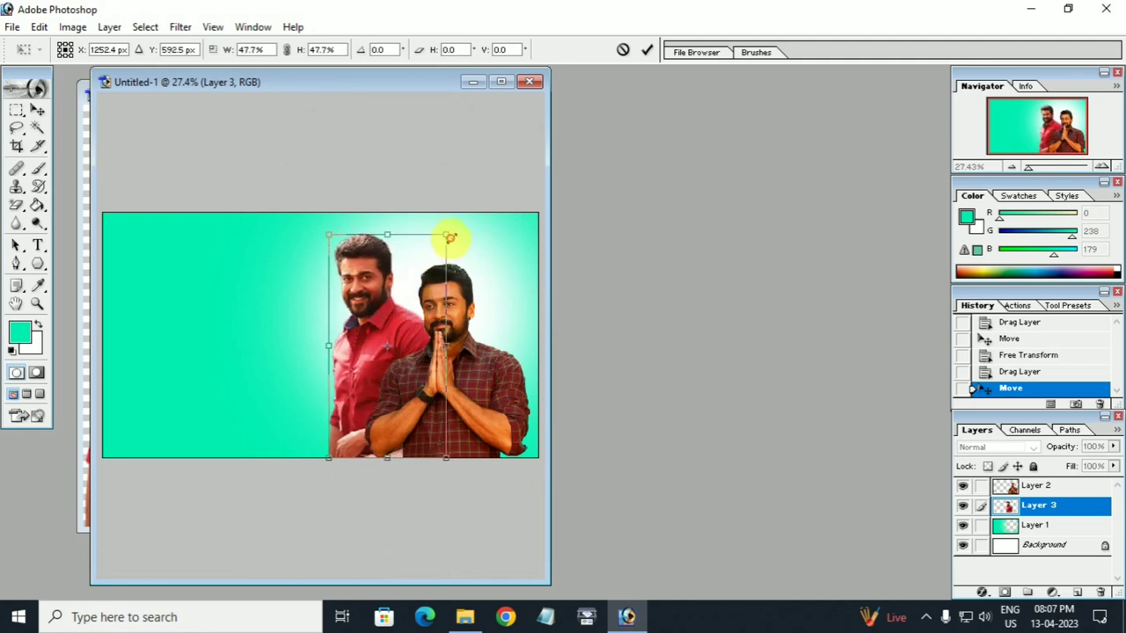
{"action": "mouse_move", "coordinate": [399, 326]}
{"action": "left_mouse_down"}
{"action": "mouse_move", "coordinate": [490, 332]}
{"action": "mouse_move", "coordinate": [388, 342]}
{"action": "mouse_move", "coordinate": [481, 326]}
{"action": "left_mouse_up"}
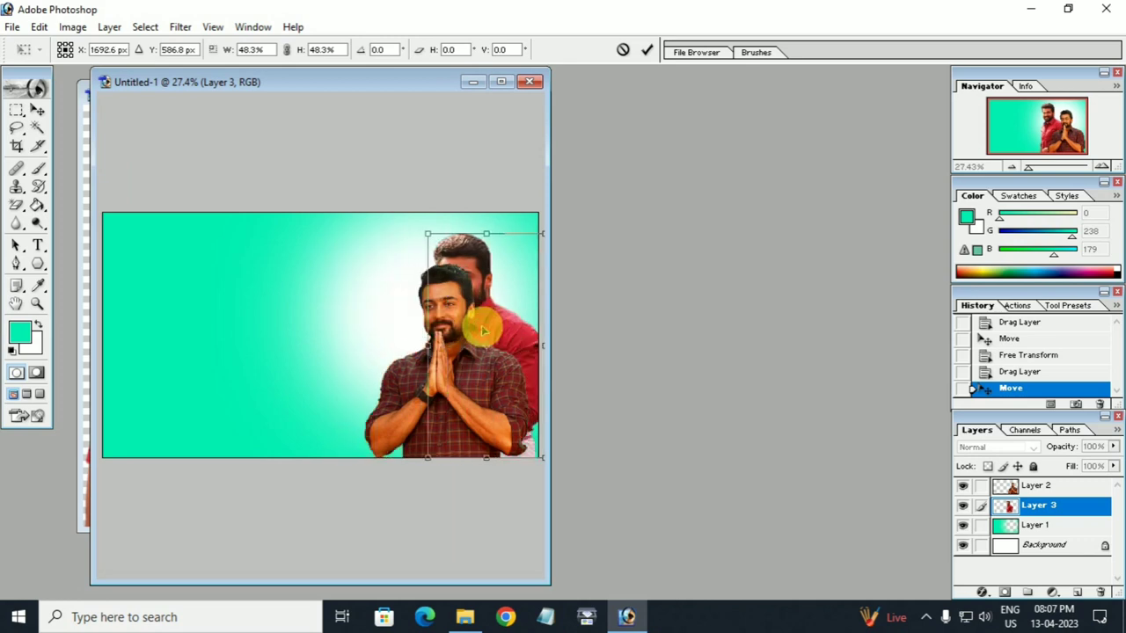
{"action": "key", "text": "Return"}
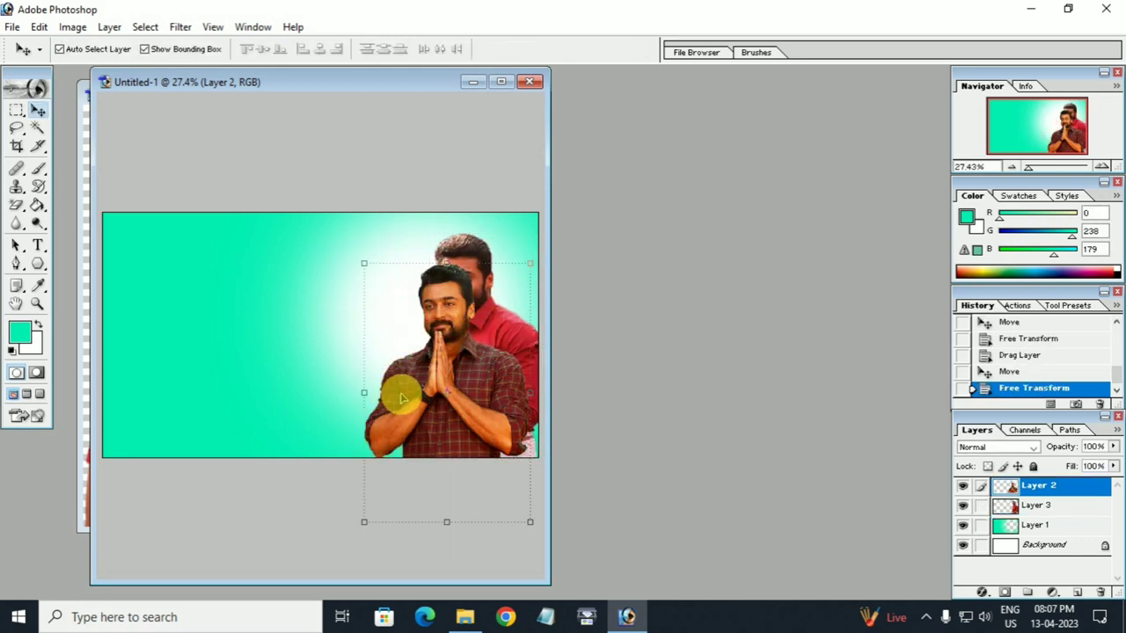
- Nudge the checked-shirt man slightly left and close the red-shirt source photo
{"action": "left_click_drag", "start_coordinate": [402, 389], "coordinate": [355, 397]}
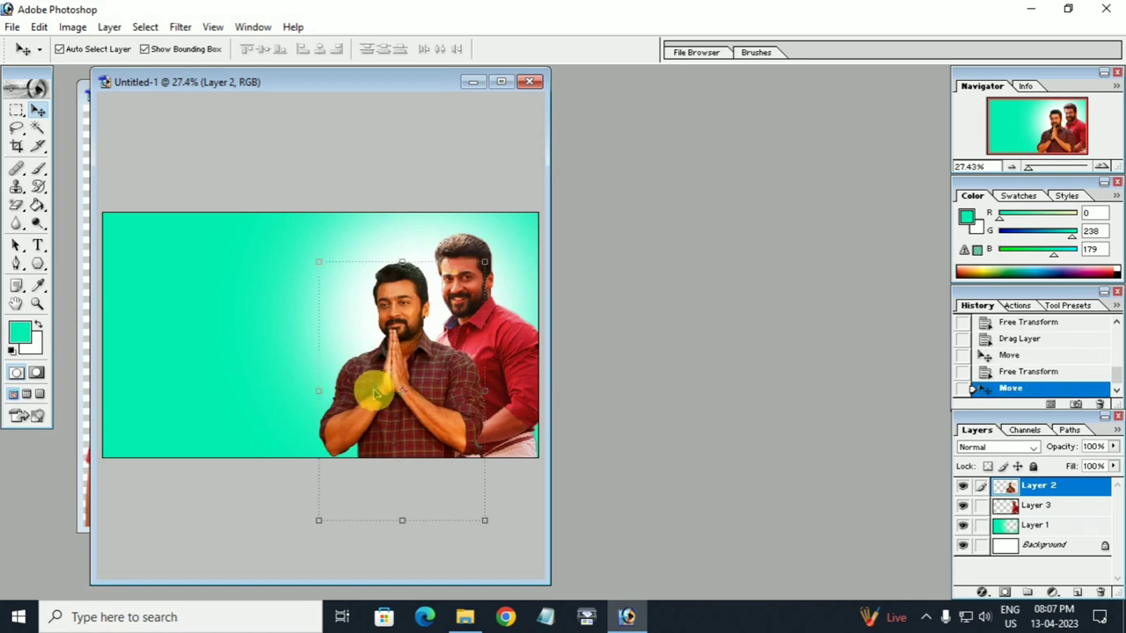
{"action": "left_click", "coordinate": [224, 450]}
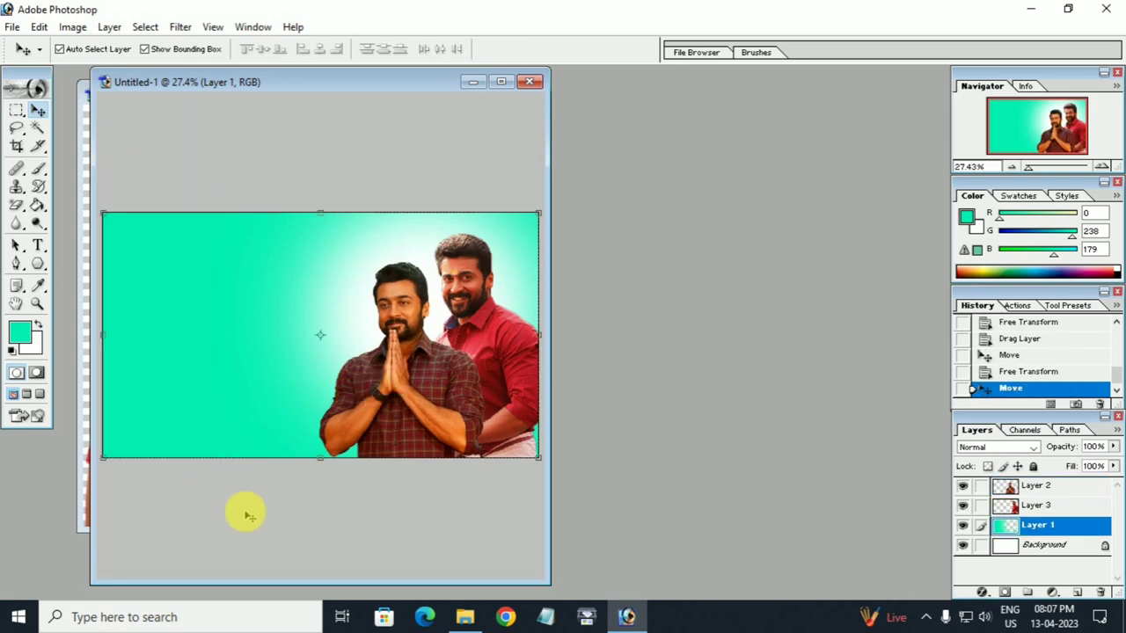
{"action": "left_click", "coordinate": [83, 284]}
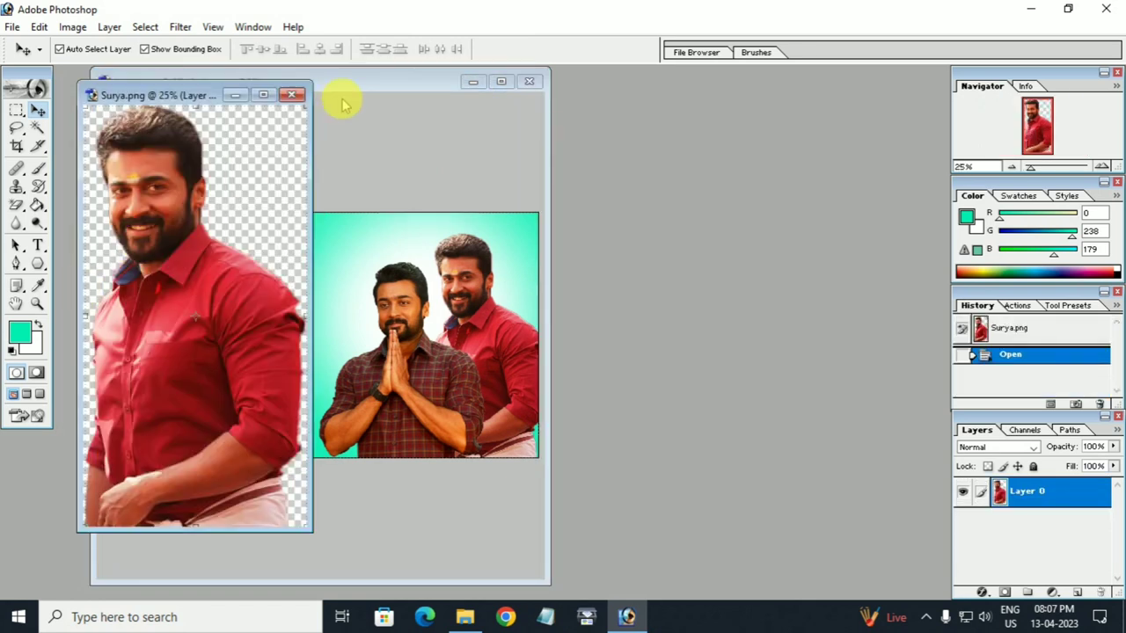
{"action": "left_click", "coordinate": [289, 95]}
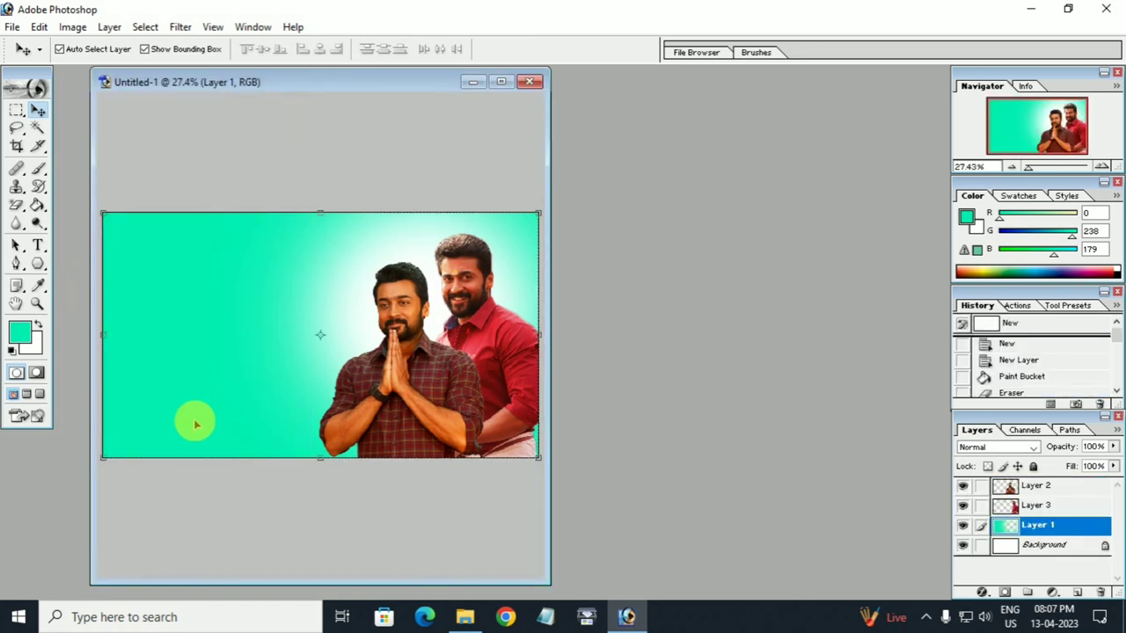
- Open MD Edits Thiruvizha PNG 12.png from the Thiruvizha PNG MDE folder in Photoshop
{"action": "left_click", "coordinate": [465, 617]}
{"action": "double_click", "coordinate": [236, 148]}
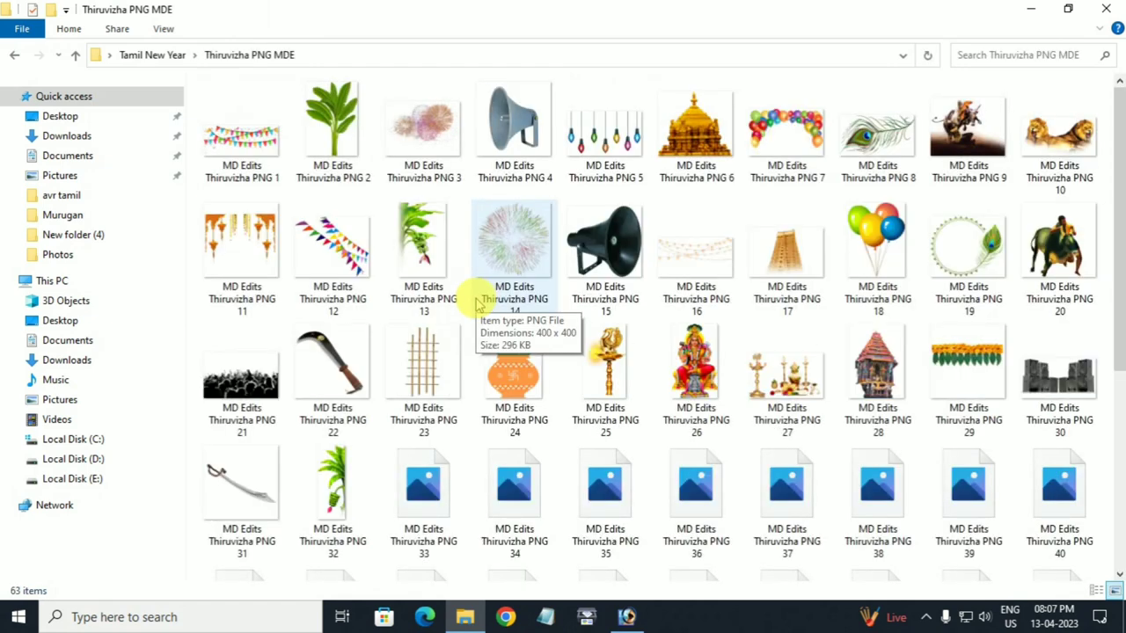
{"action": "scroll", "coordinate": [476, 303], "scroll_direction": "down", "scroll_amount": 3}
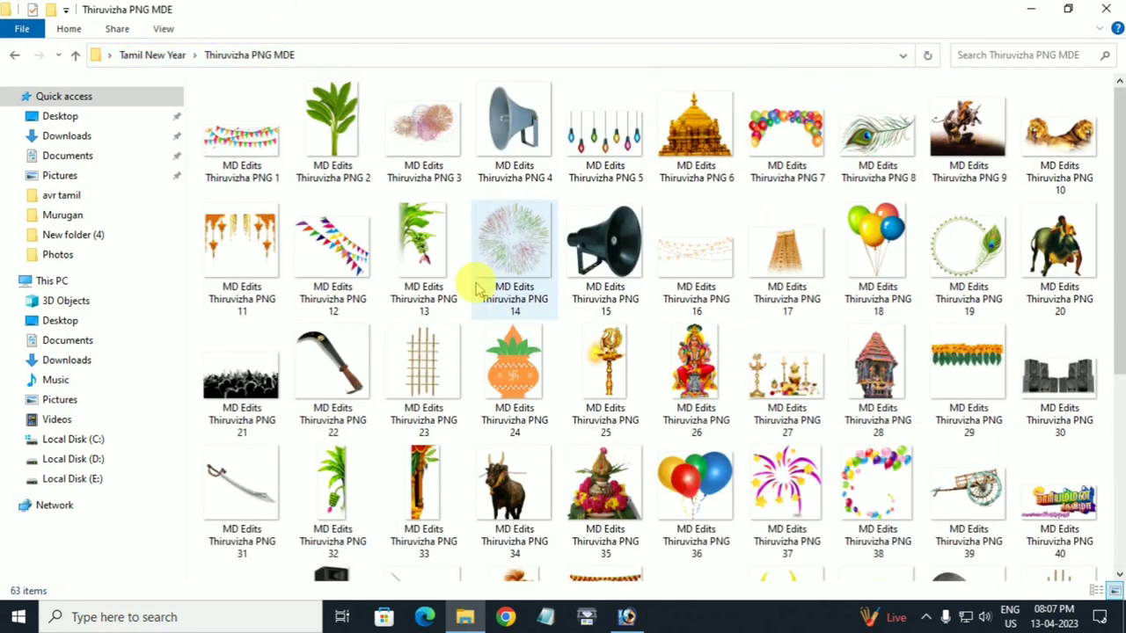
{"action": "mouse_move", "coordinate": [332, 242]}
{"action": "left_mouse_down"}
{"action": "mouse_move", "coordinate": [621, 622]}
{"action": "mouse_move", "coordinate": [401, 486]}
{"action": "mouse_move", "coordinate": [321, 378]}
{"action": "left_mouse_up"}
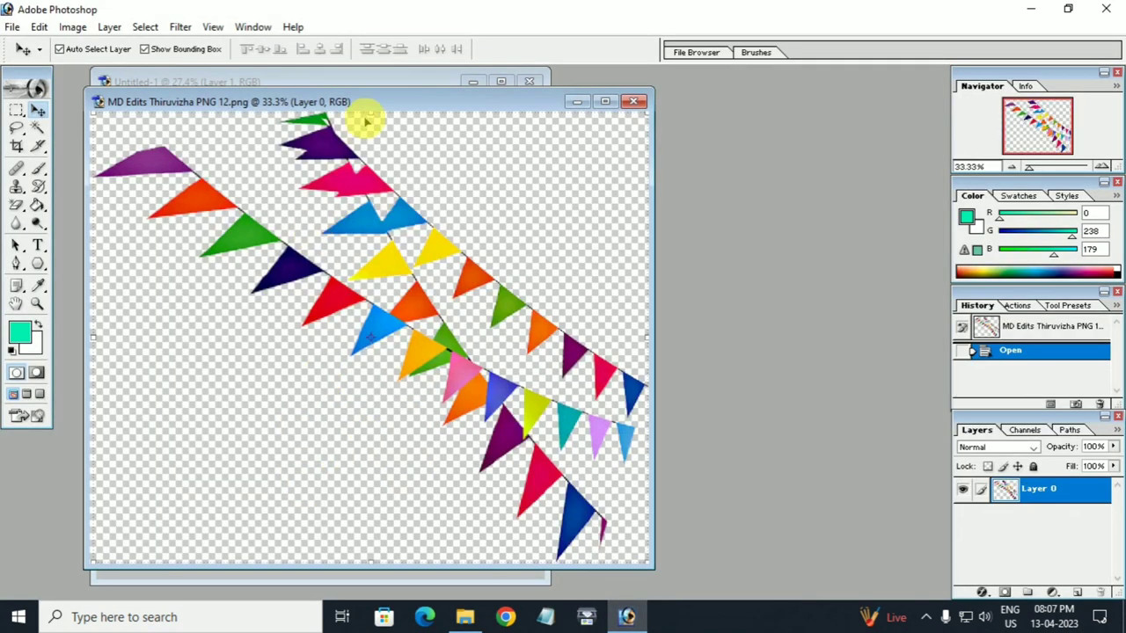
- Drag the bunting onto the poster as Layer 4 and fit the poster in view
{"action": "left_click_drag", "start_coordinate": [467, 109], "coordinate": [582, 114]}
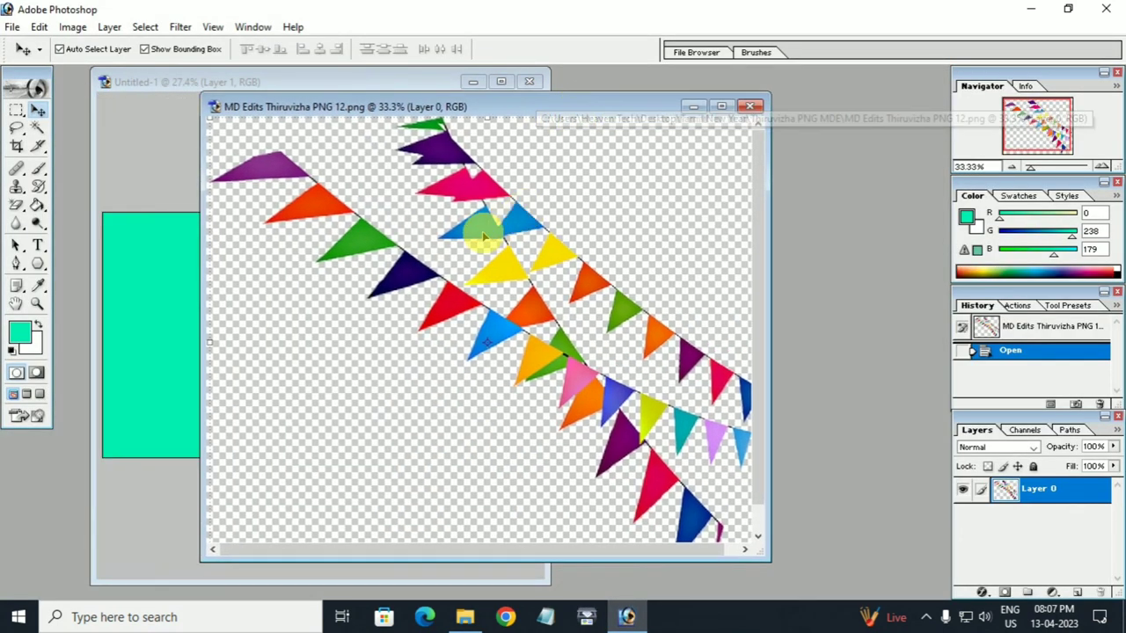
{"action": "left_click_drag", "start_coordinate": [481, 235], "coordinate": [206, 318]}
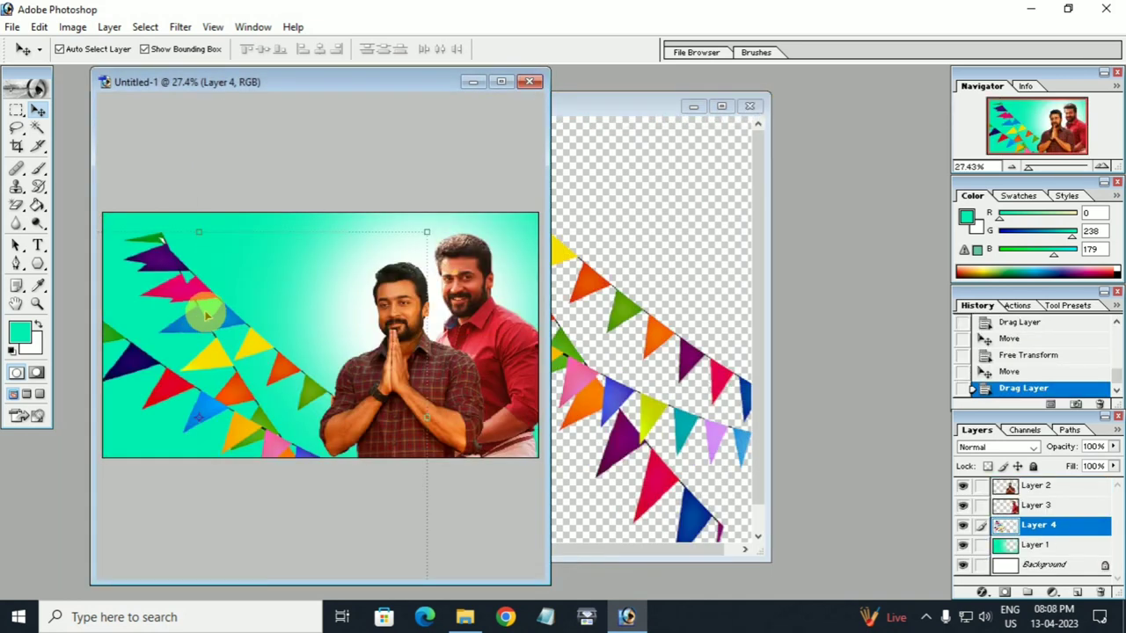
{"action": "left_click", "coordinate": [501, 81]}
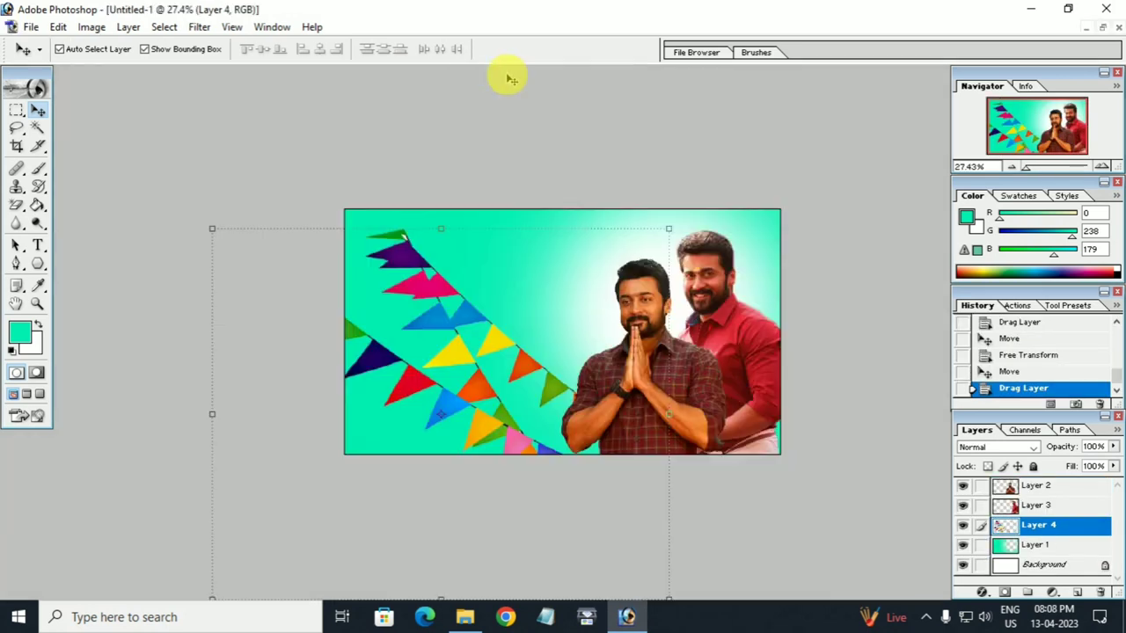
{"action": "key", "text": "ctrl+0"}
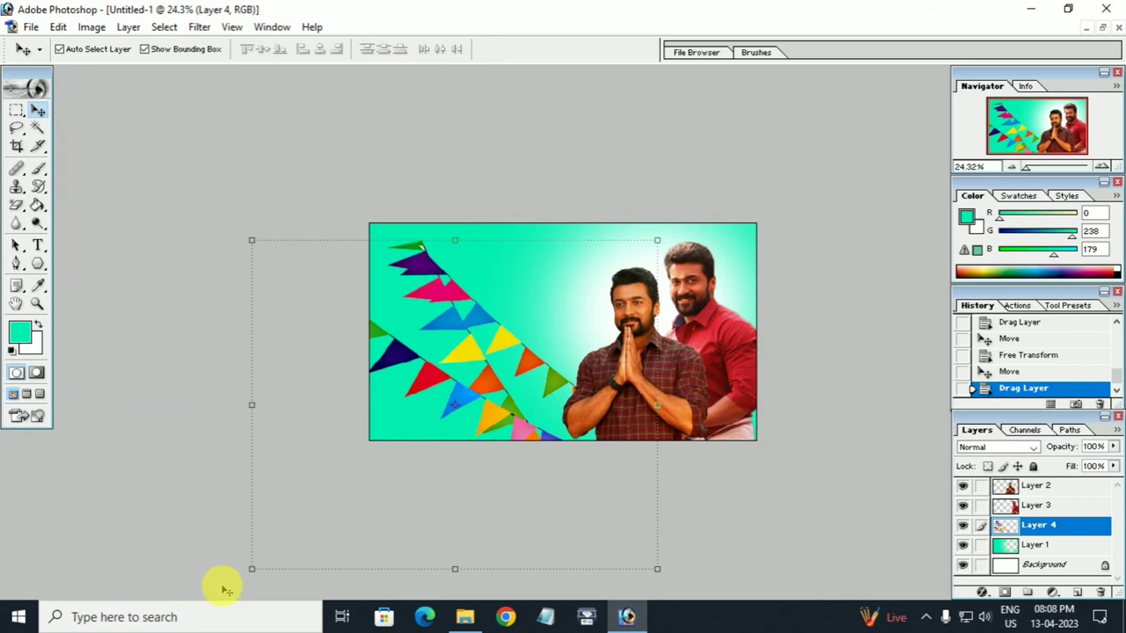
- Scale the bunting to about a third, flip it horizontally and place it top-left
{"action": "left_click_drag", "start_coordinate": [251, 569], "coordinate": [487, 309]}
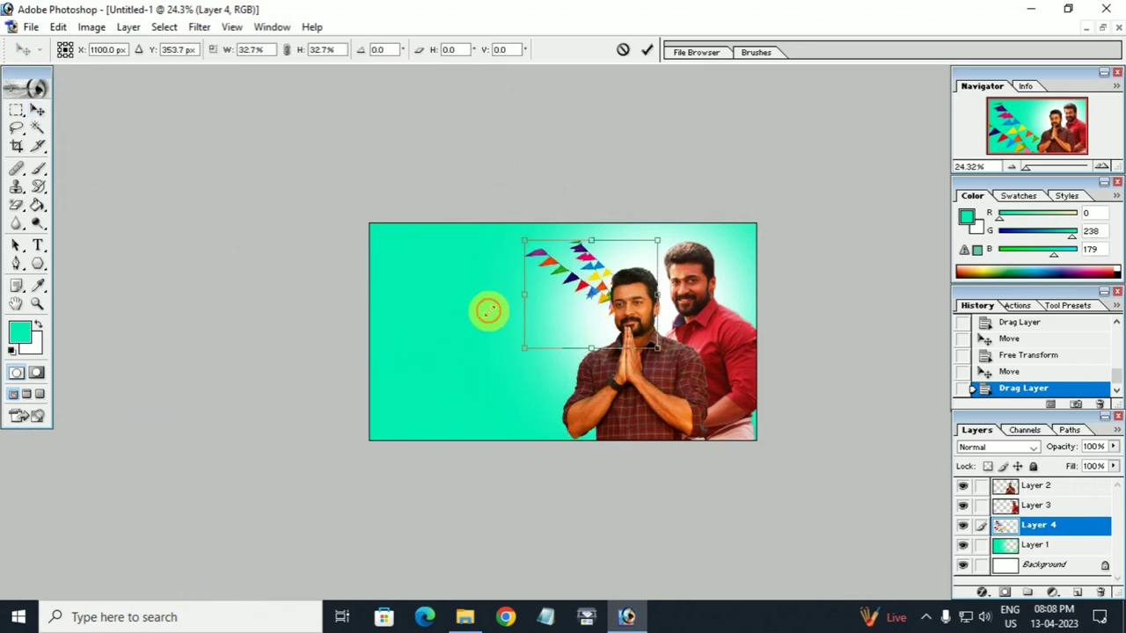
{"action": "left_click_drag", "start_coordinate": [563, 274], "coordinate": [396, 275]}
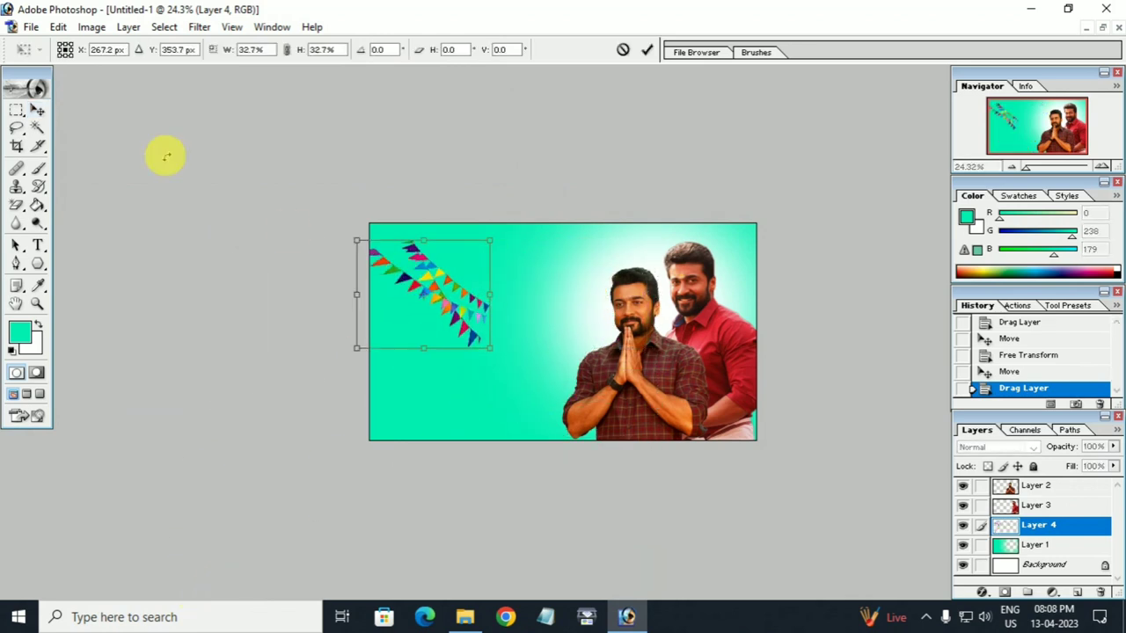
{"action": "left_click", "coordinate": [57, 27]}
{"action": "mouse_move", "coordinate": [95, 346]}
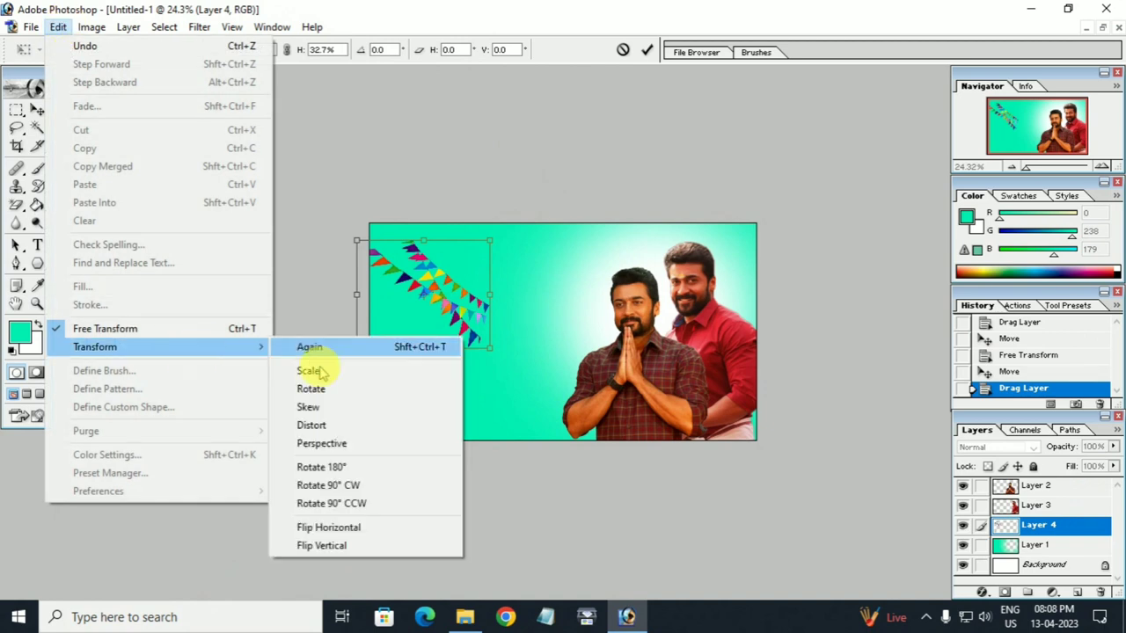
{"action": "left_click", "coordinate": [342, 528]}
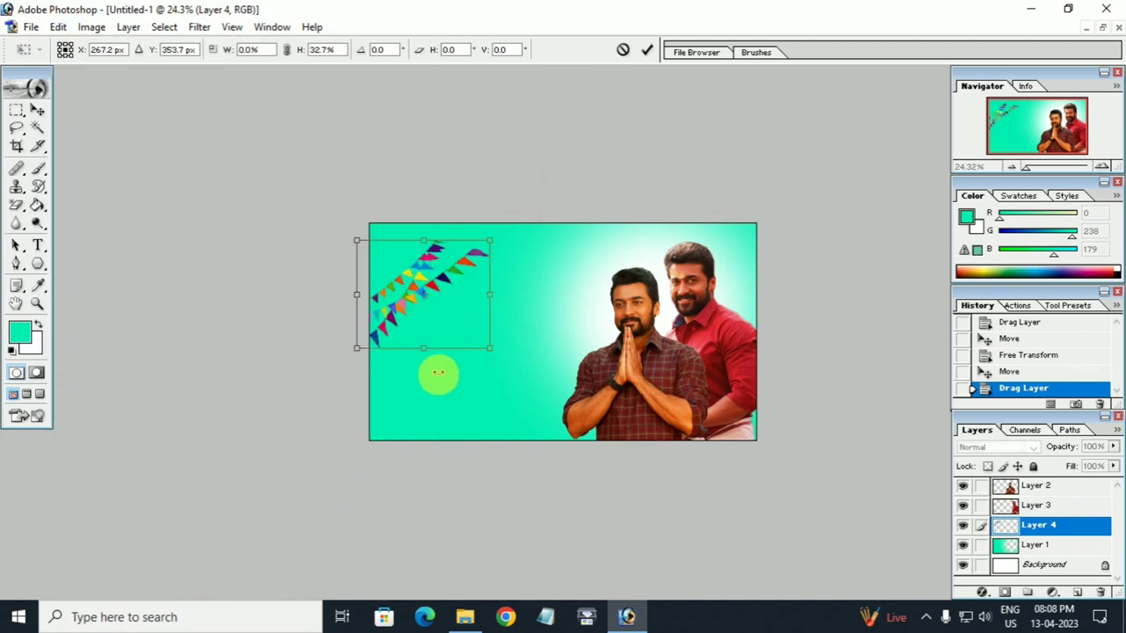
{"action": "left_click_drag", "start_coordinate": [401, 298], "coordinate": [399, 278]}
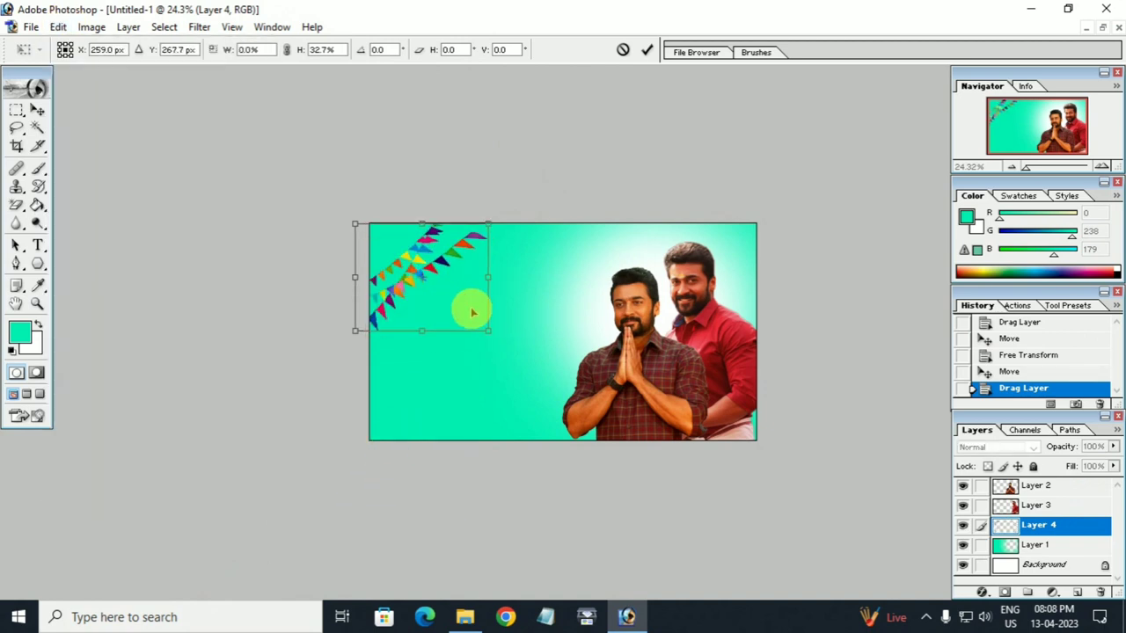
{"action": "left_click_drag", "start_coordinate": [489, 329], "coordinate": [466, 315]}
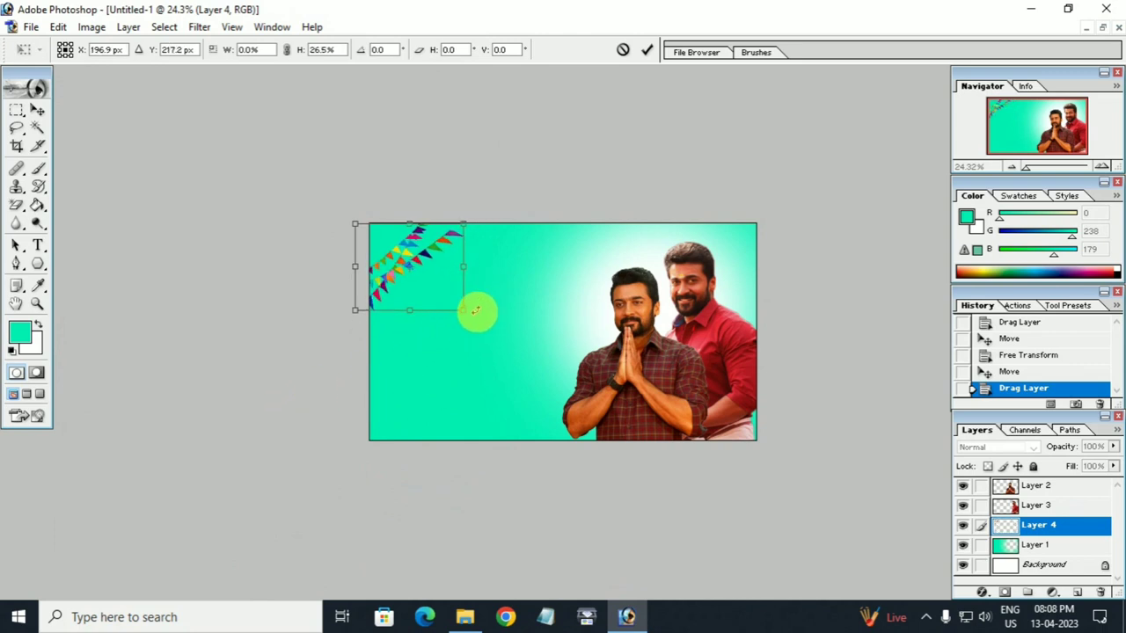
{"action": "left_click_drag", "start_coordinate": [464, 309], "coordinate": [472, 320]}
{"action": "key", "text": "Return"}
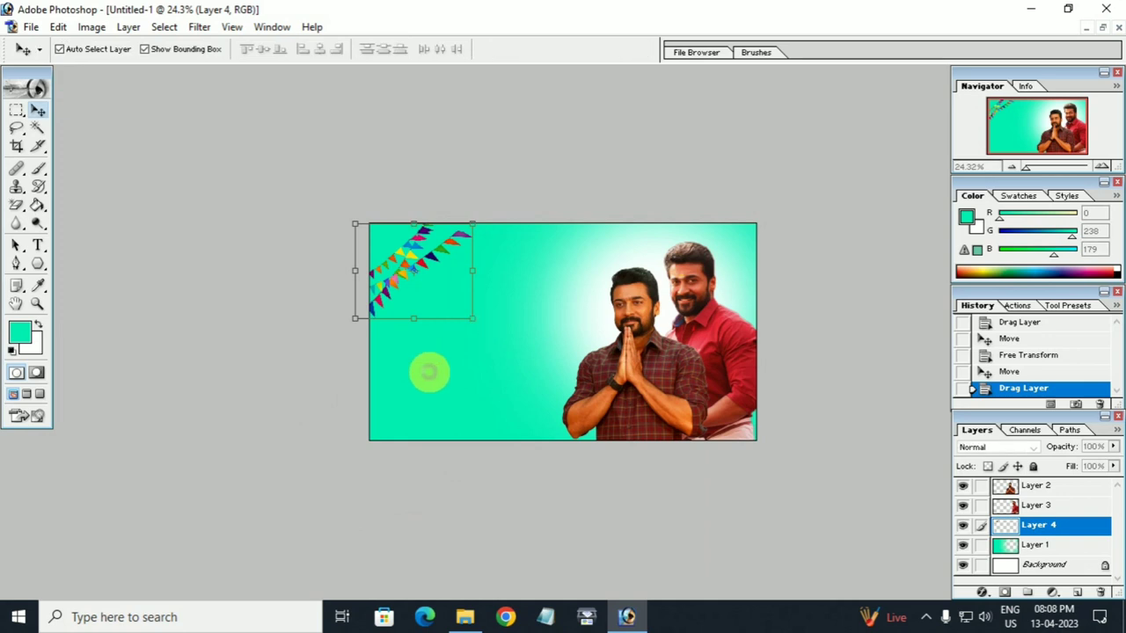
{"action": "left_click", "coordinate": [430, 376]}
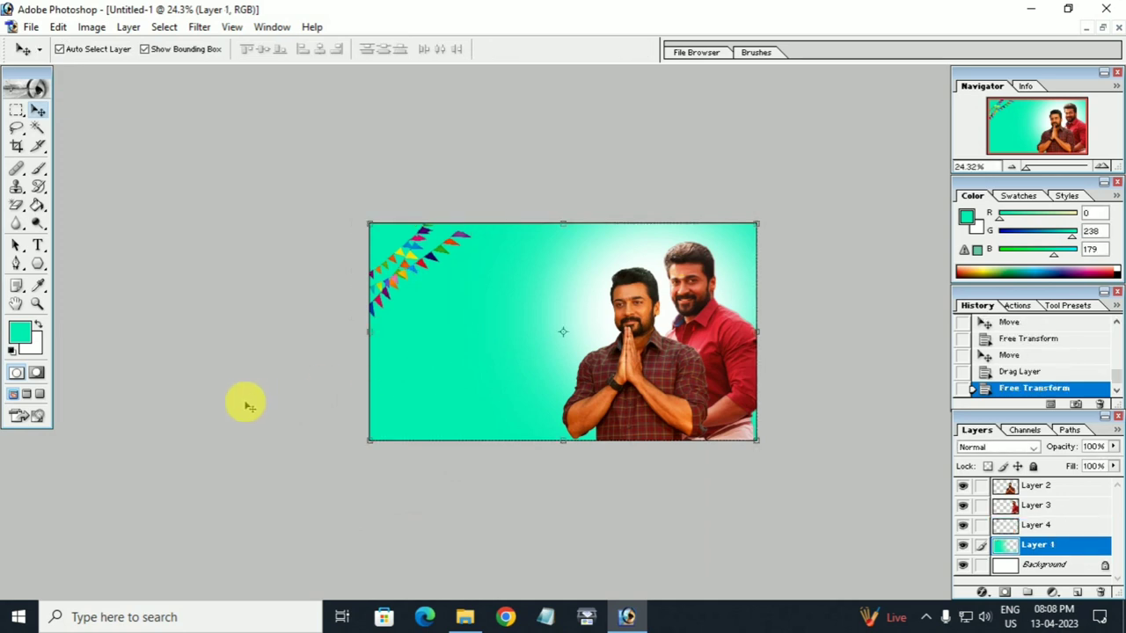
- Nudge the bunting up snugly into the top-left corner and deselect it
{"action": "key", "text": "ctrl+plus"}
{"action": "key", "text": "ctrl+plus"}
{"action": "key", "text": "ctrl+plus"}
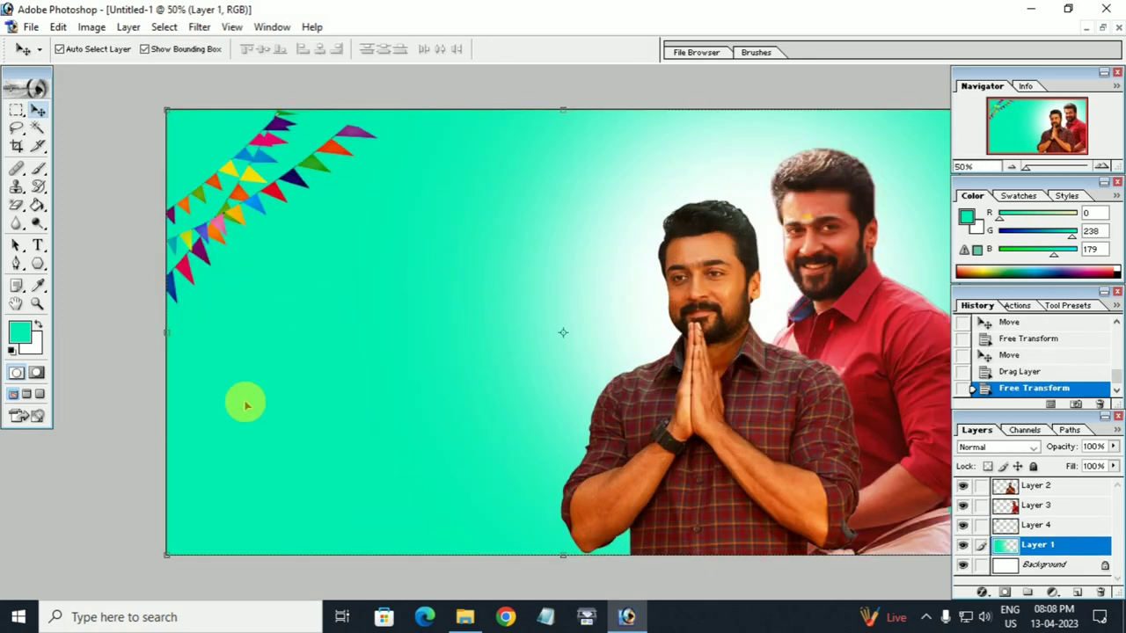
{"action": "left_click_drag", "start_coordinate": [237, 215], "coordinate": [241, 201]}
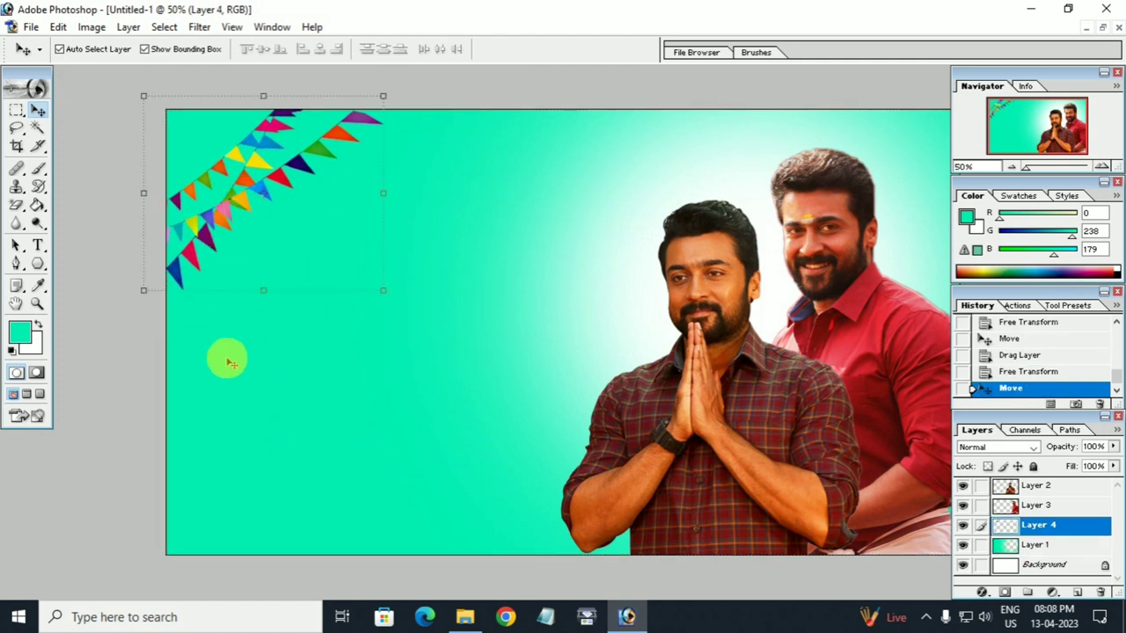
{"action": "left_click", "coordinate": [270, 375]}
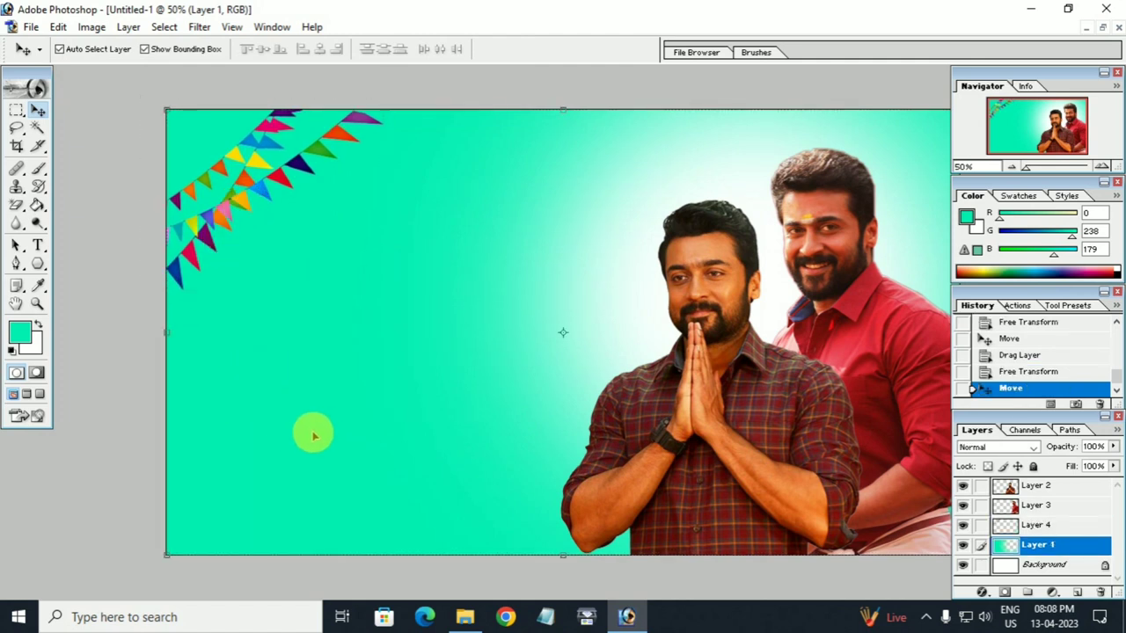
- Open the black calligraphy logo JPG from the Tamil New Year folder in Photoshop
{"action": "left_click", "coordinate": [462, 614]}
{"action": "left_click", "coordinate": [172, 54]}
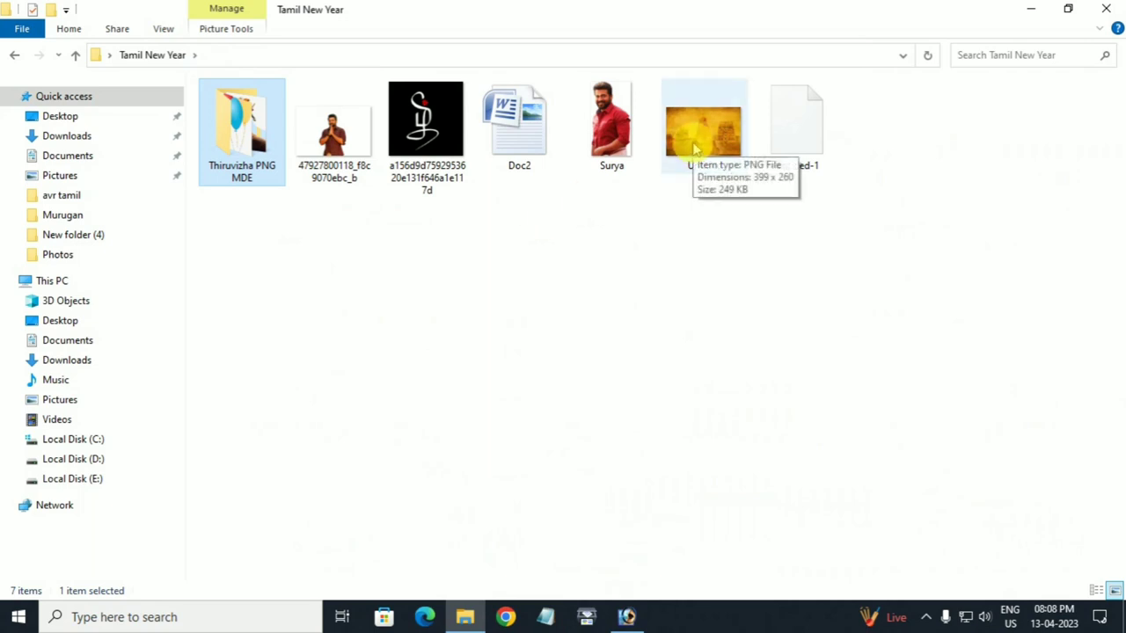
{"action": "left_click", "coordinate": [424, 123]}
{"action": "left_click_drag", "start_coordinate": [424, 123], "coordinate": [462, 490]}
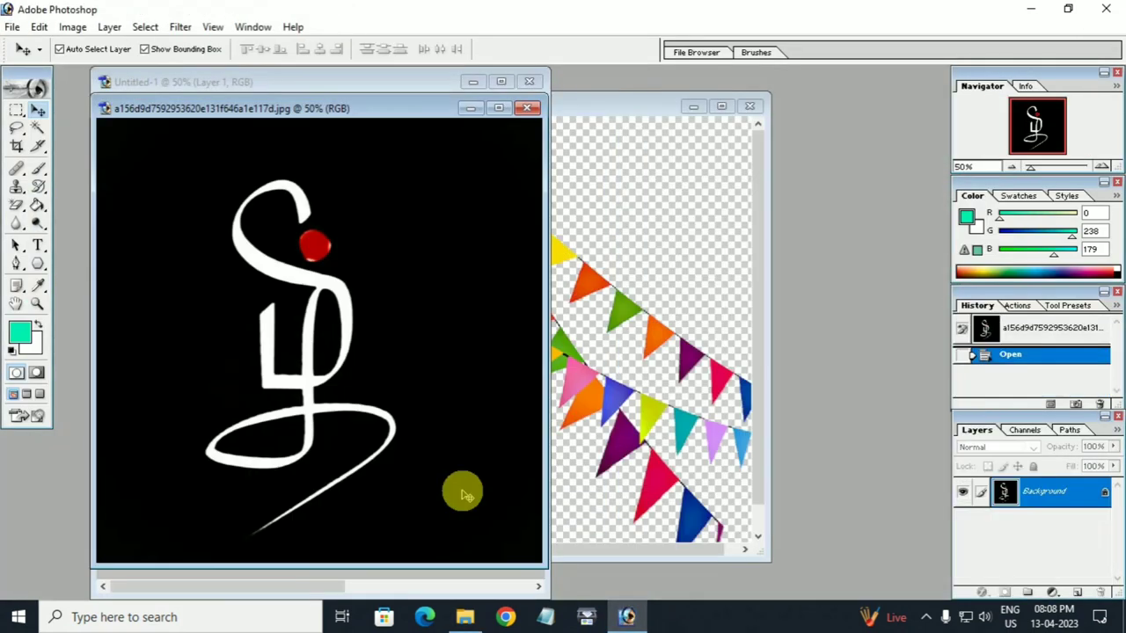
- Magic-erase the logo's black background, including the black inside both loops
{"action": "left_click", "coordinate": [395, 337]}
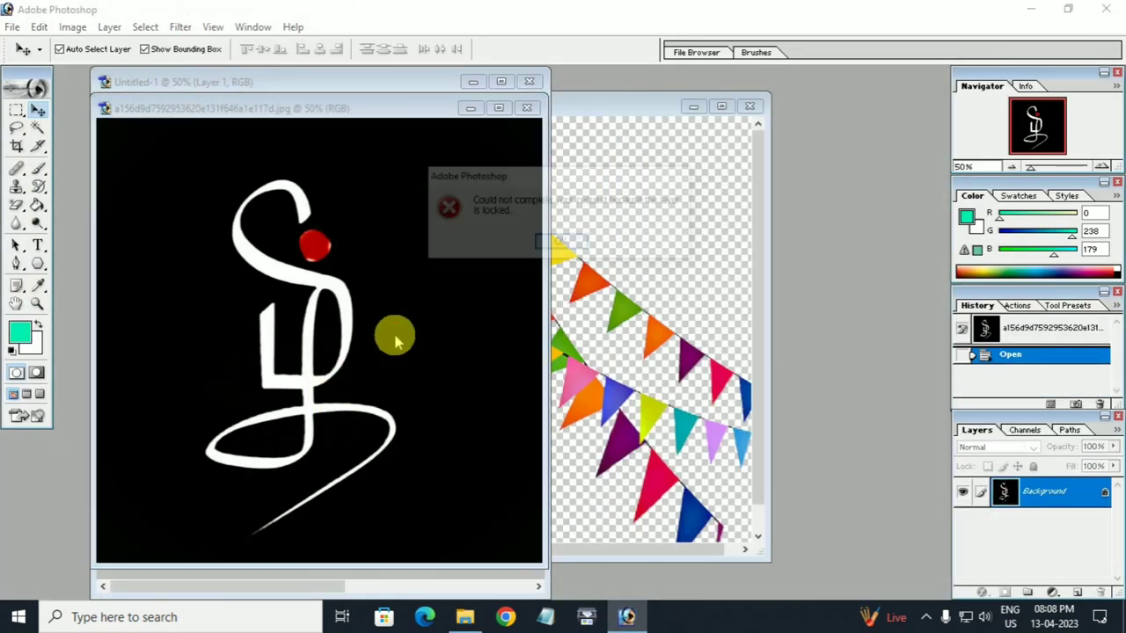
{"action": "left_click", "coordinate": [550, 241]}
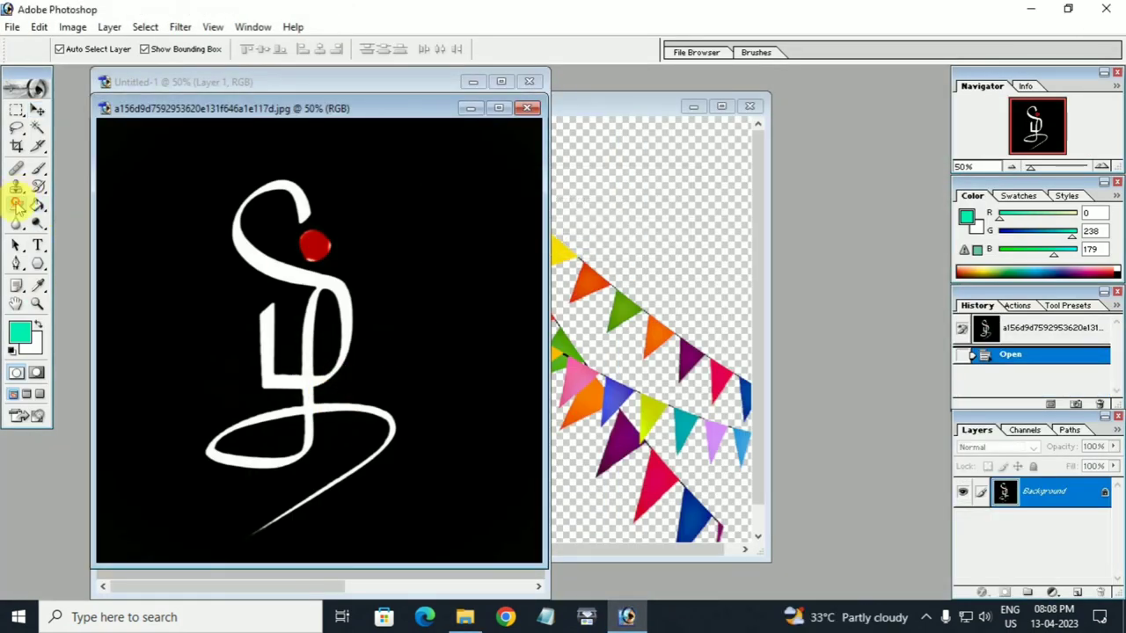
{"action": "left_click", "coordinate": [16, 204]}
{"action": "left_click", "coordinate": [201, 272]}
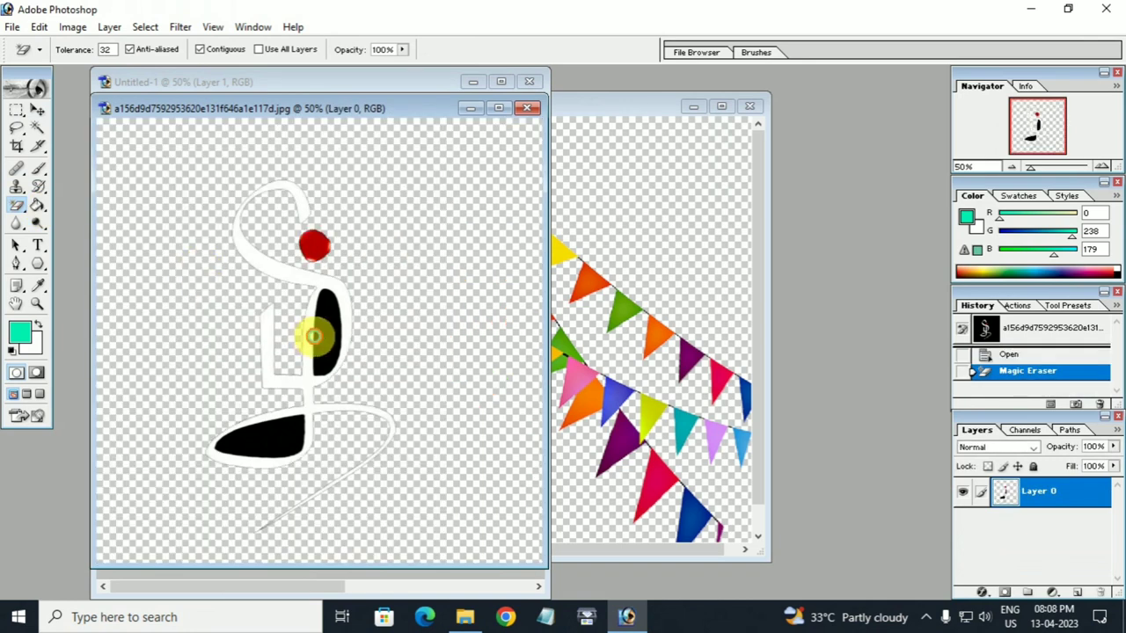
{"action": "left_click", "coordinate": [315, 334]}
{"action": "left_click", "coordinate": [276, 440]}
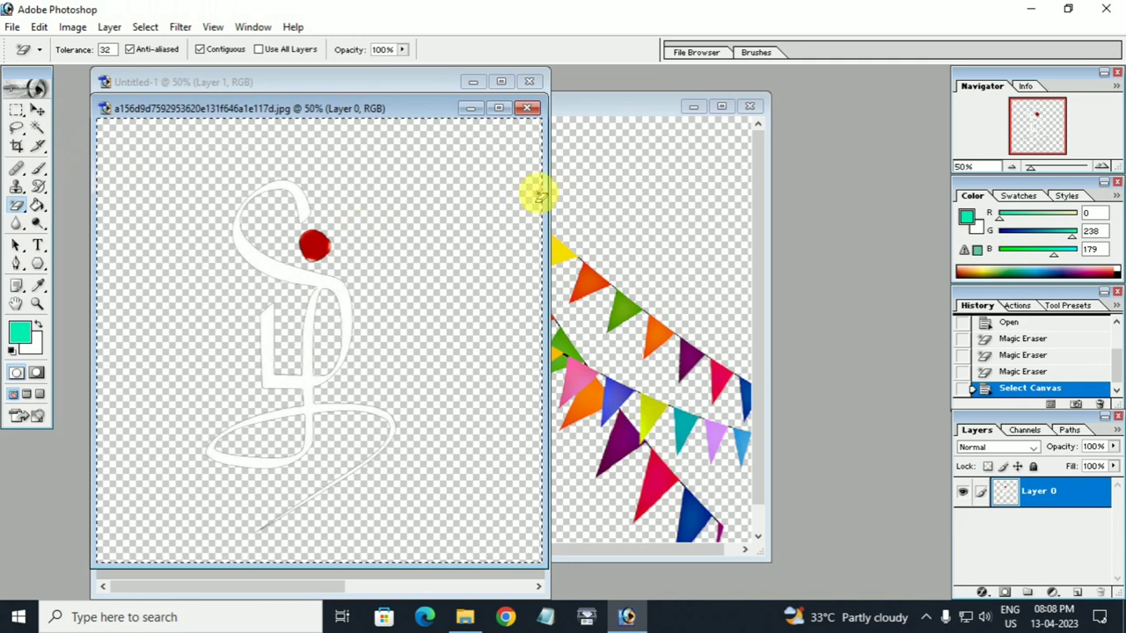
- Paste the copied logo onto the poster as a new layer, undoing a stray paste into the bunting
{"action": "left_click", "coordinate": [605, 192]}
{"action": "key", "text": "ctrl+v"}
{"action": "key", "text": "ctrl+z"}
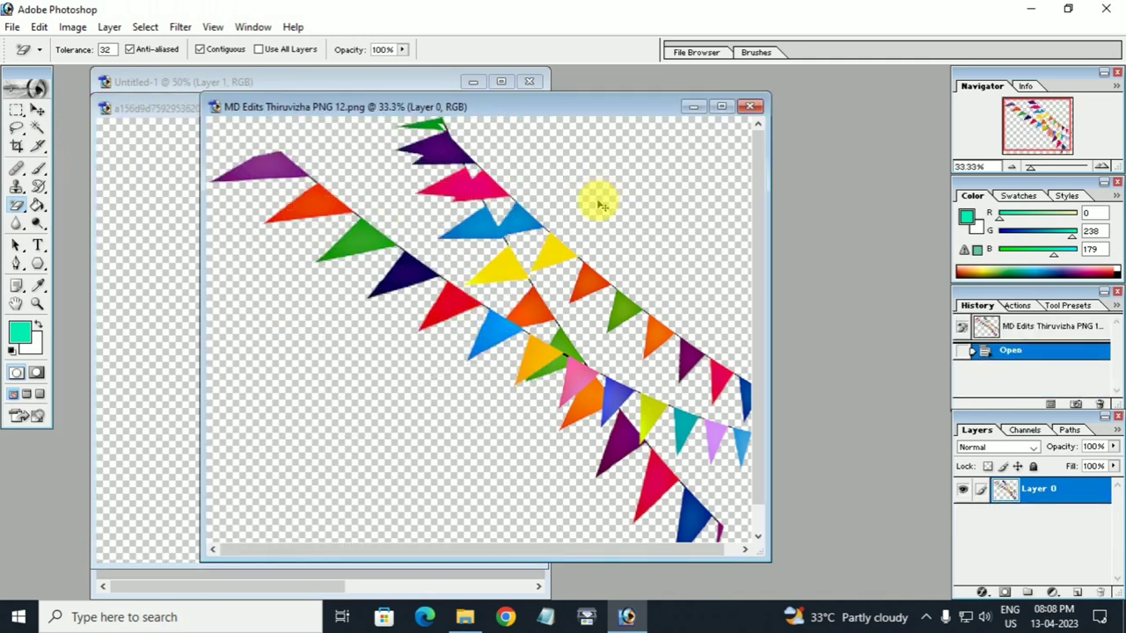
{"action": "left_click", "coordinate": [422, 84]}
{"action": "key", "text": "ctrl+v"}
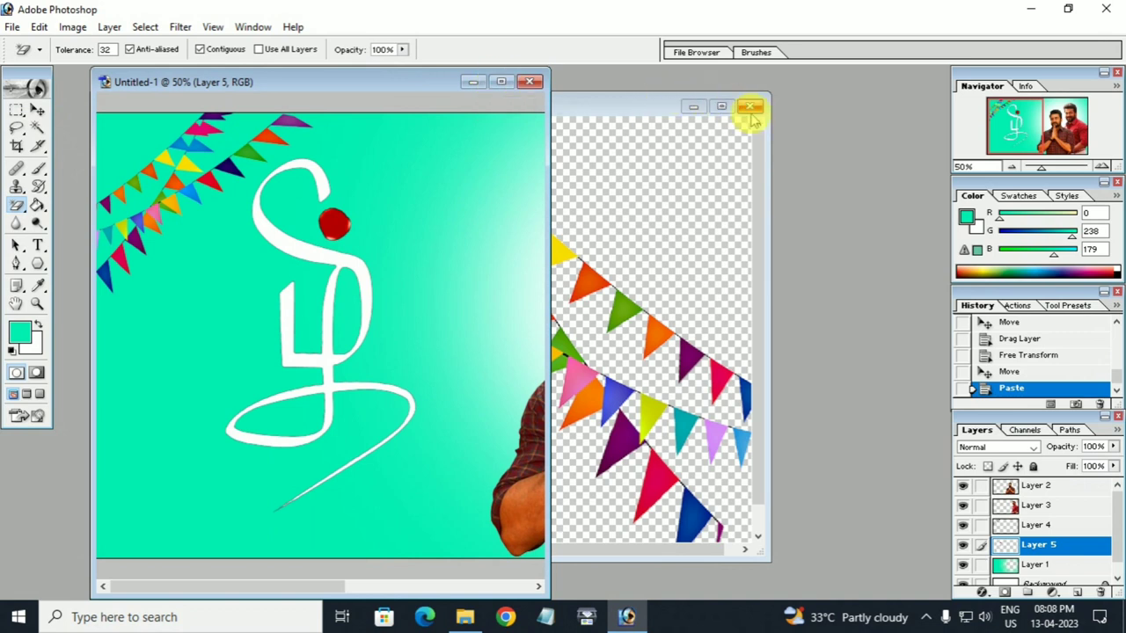
- Shift the poster window right and close the logo image, answering its save prompt
{"action": "left_click", "coordinate": [721, 106]}
{"action": "left_click", "coordinate": [344, 82]}
{"action": "left_click_drag", "start_coordinate": [357, 82], "coordinate": [593, 84]}
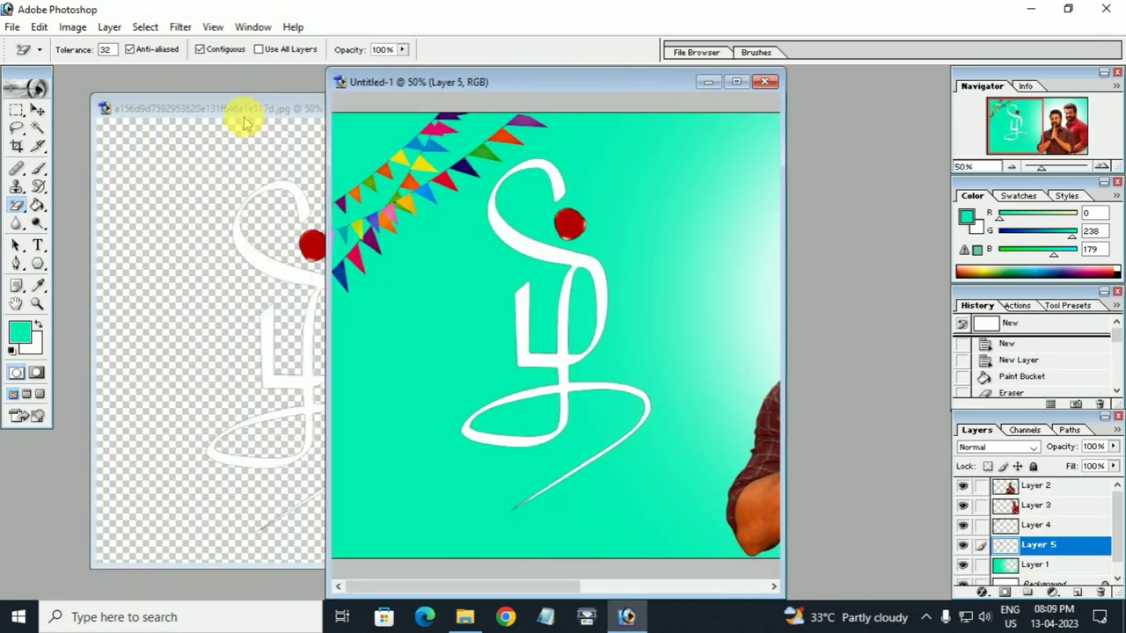
{"action": "left_click", "coordinate": [238, 109]}
{"action": "left_click", "coordinate": [527, 108]}
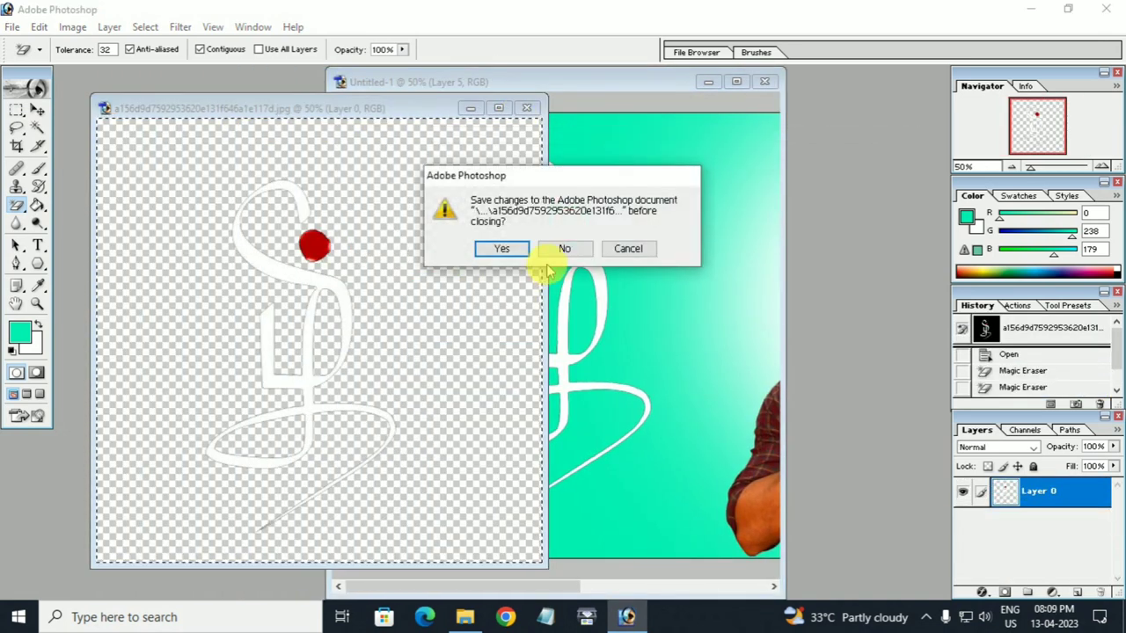
{"action": "left_click", "coordinate": [565, 247]}
- Maximize the poster and shrink the logo layer into the bottom-left corner
{"action": "left_click", "coordinate": [737, 81]}
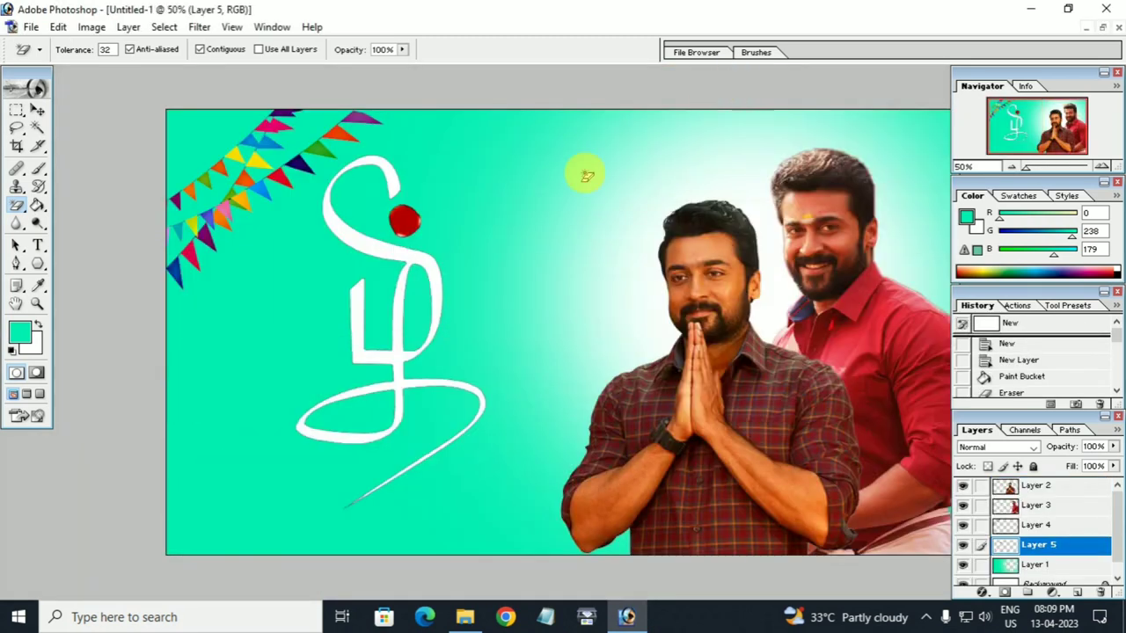
{"action": "left_click", "coordinate": [38, 109]}
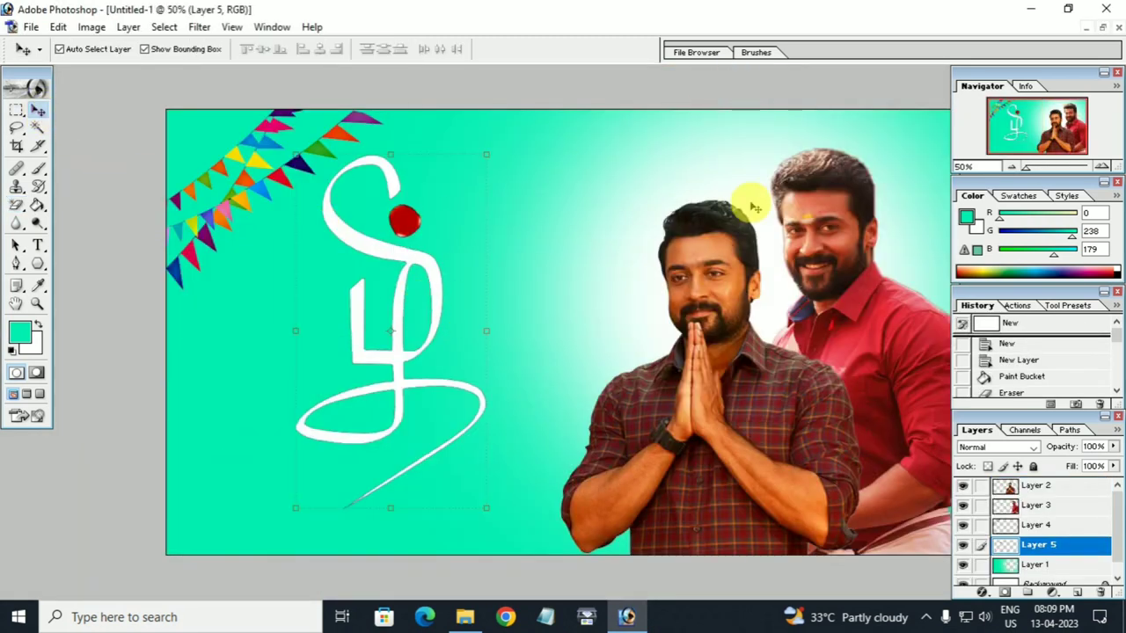
{"action": "key", "text": "ctrl+minus"}
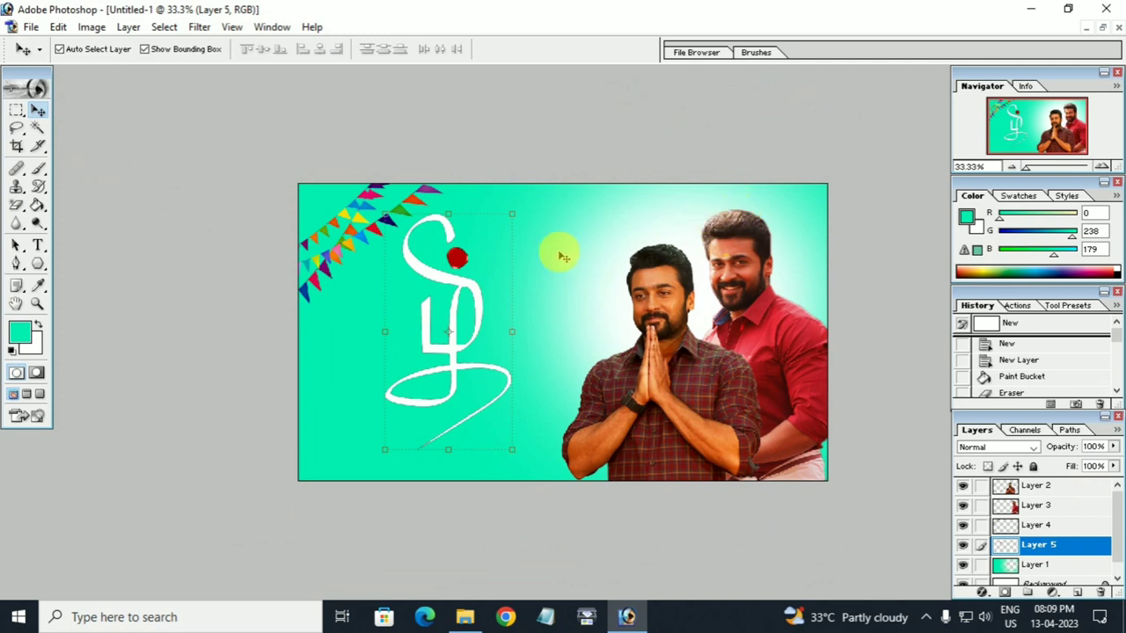
{"action": "mouse_move", "coordinate": [511, 214]}
{"action": "left_mouse_down"}
{"action": "mouse_move", "coordinate": [476, 238]}
{"action": "mouse_move", "coordinate": [407, 429]}
{"action": "mouse_move", "coordinate": [329, 445]}
{"action": "left_mouse_up"}
{"action": "key", "text": "Return"}
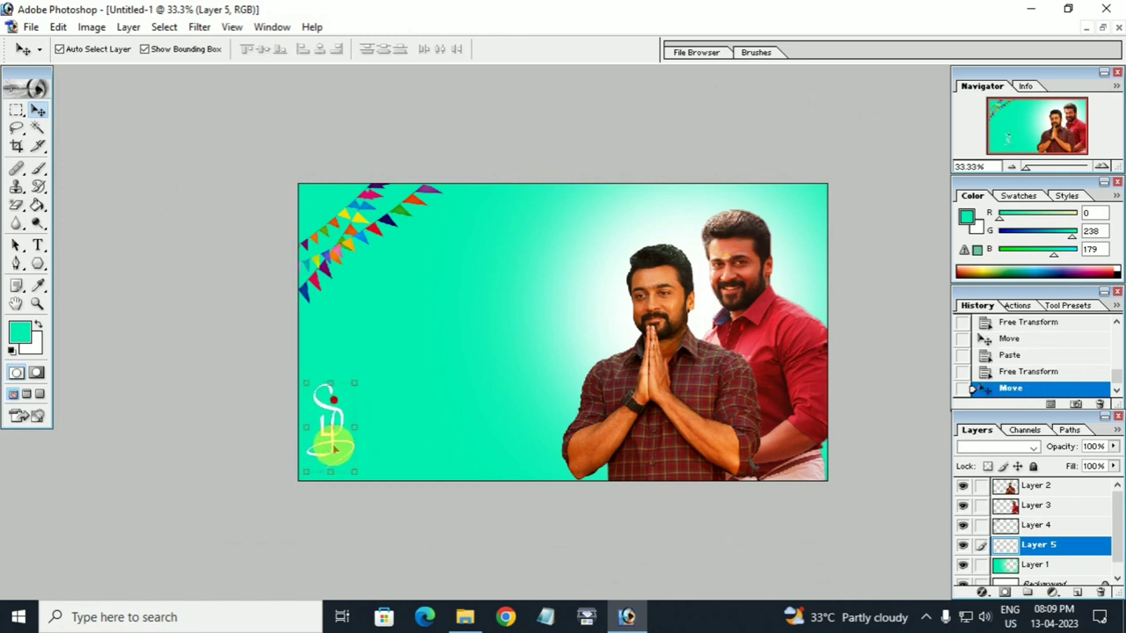
{"action": "left_click", "coordinate": [389, 461]}
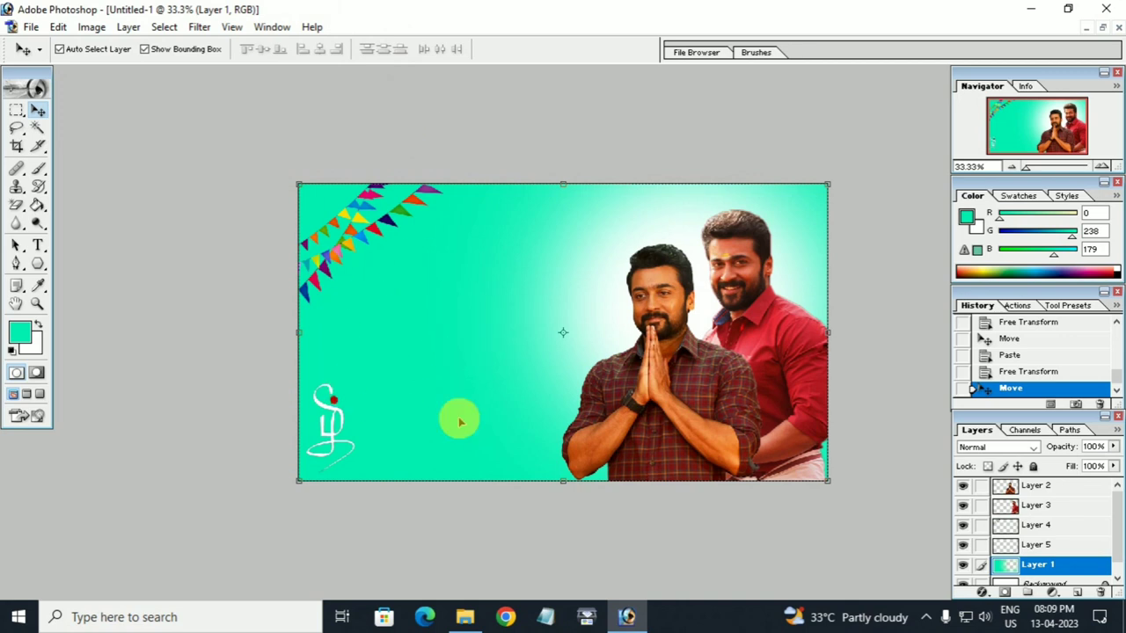
{"action": "left_click", "coordinate": [464, 617]}
- Open Doc2 in Word, copy the greeting's first Tamil word, and return to Photoshop
{"action": "double_click", "coordinate": [532, 145]}
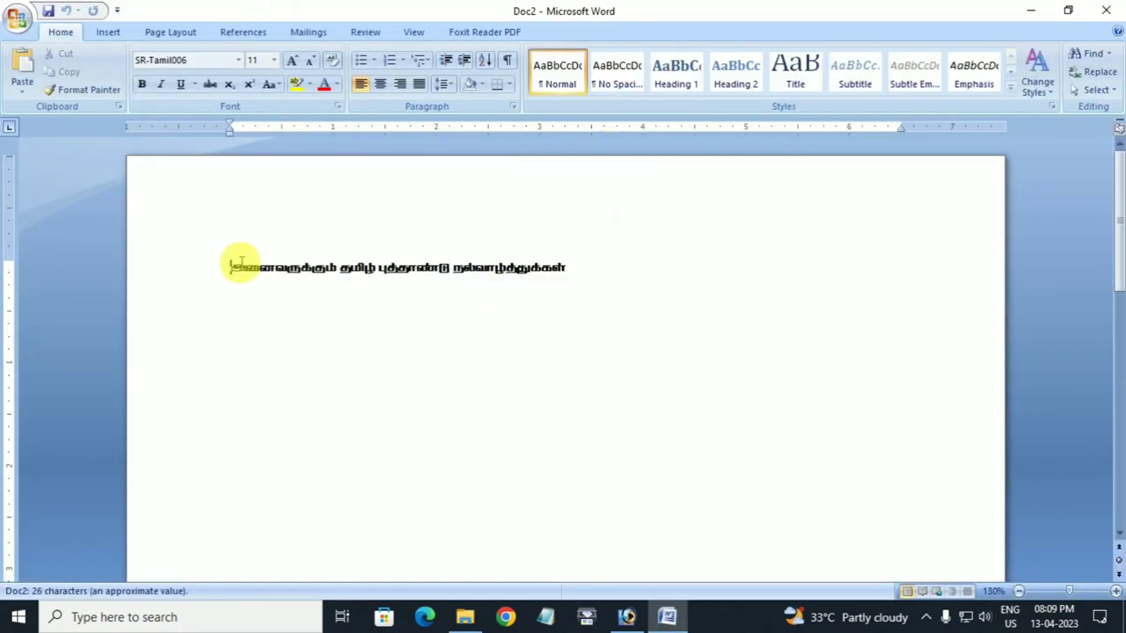
{"action": "left_click_drag", "start_coordinate": [236, 264], "coordinate": [337, 267]}
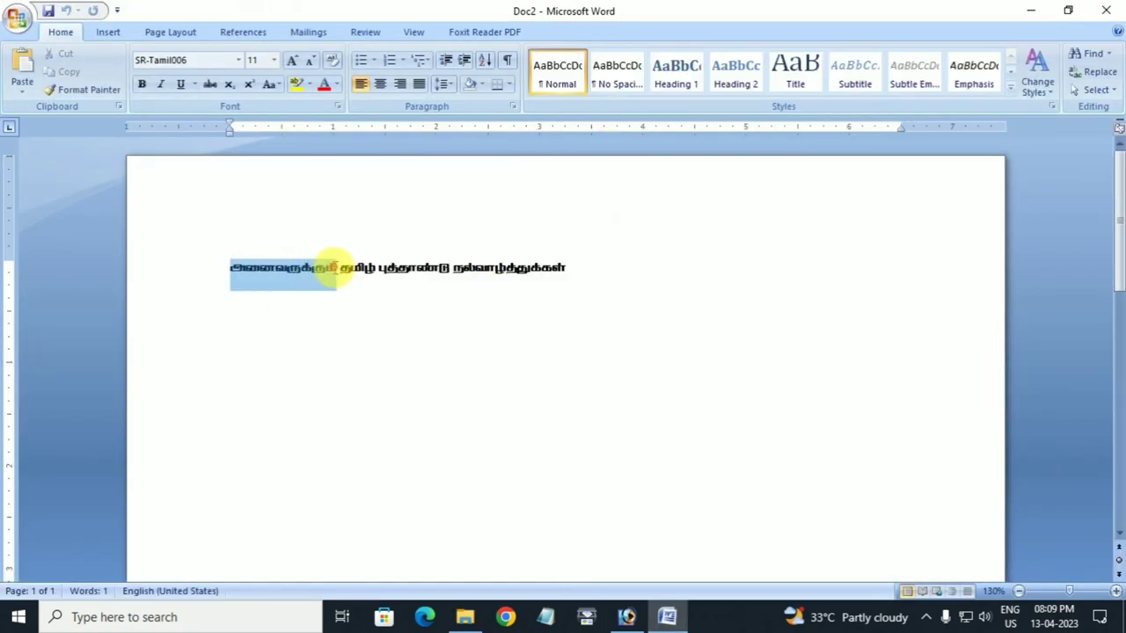
{"action": "left_click", "coordinate": [626, 616]}
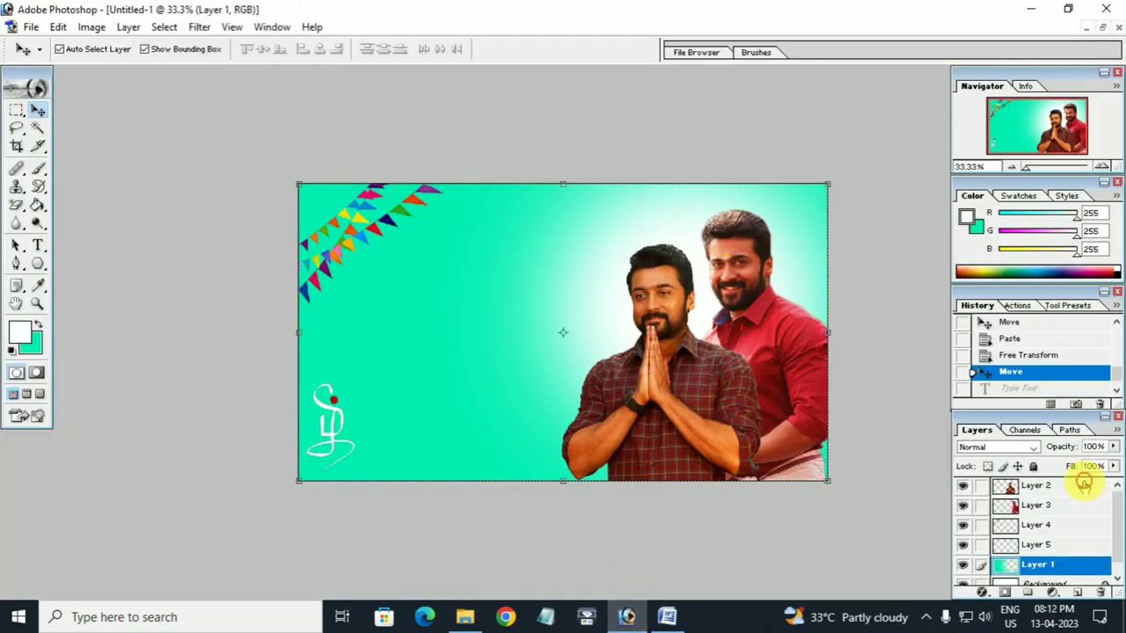
- Paste அனைவருக்கும் as a white text line on the poster's left side
{"action": "left_click", "coordinate": [1084, 485]}
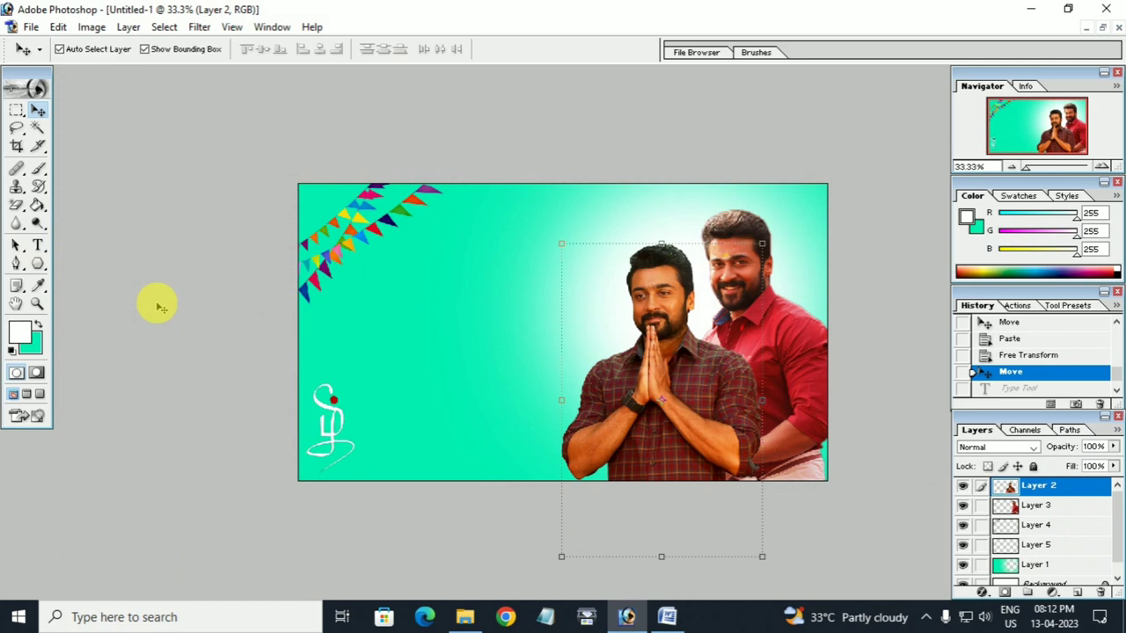
{"action": "left_click", "coordinate": [38, 245]}
{"action": "left_click", "coordinate": [360, 305]}
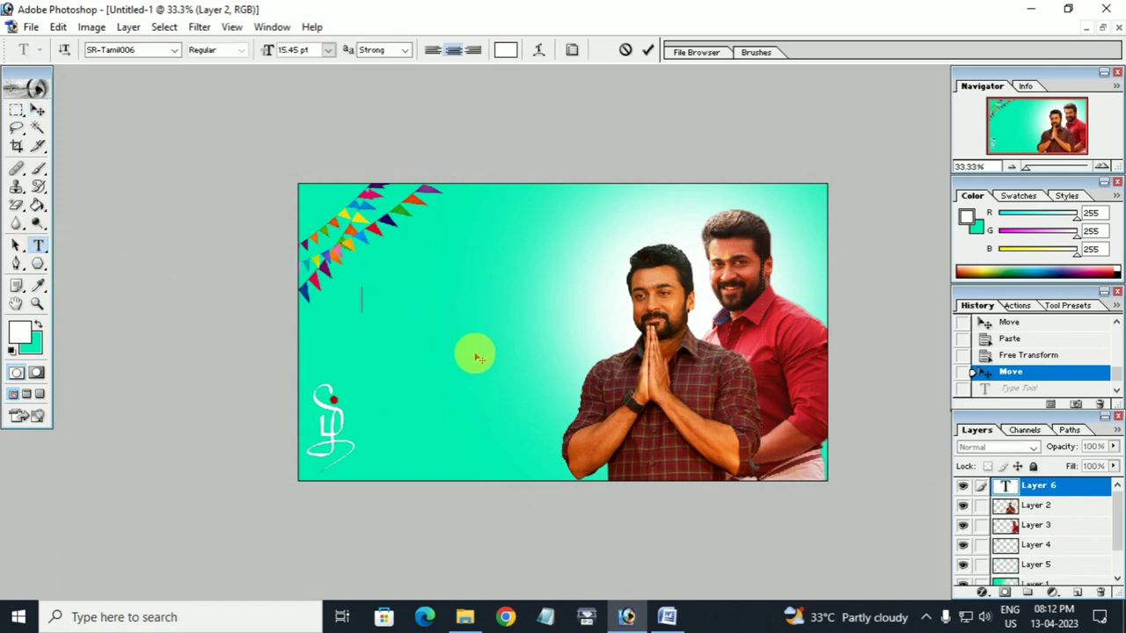
{"action": "key", "text": "ctrl+v"}
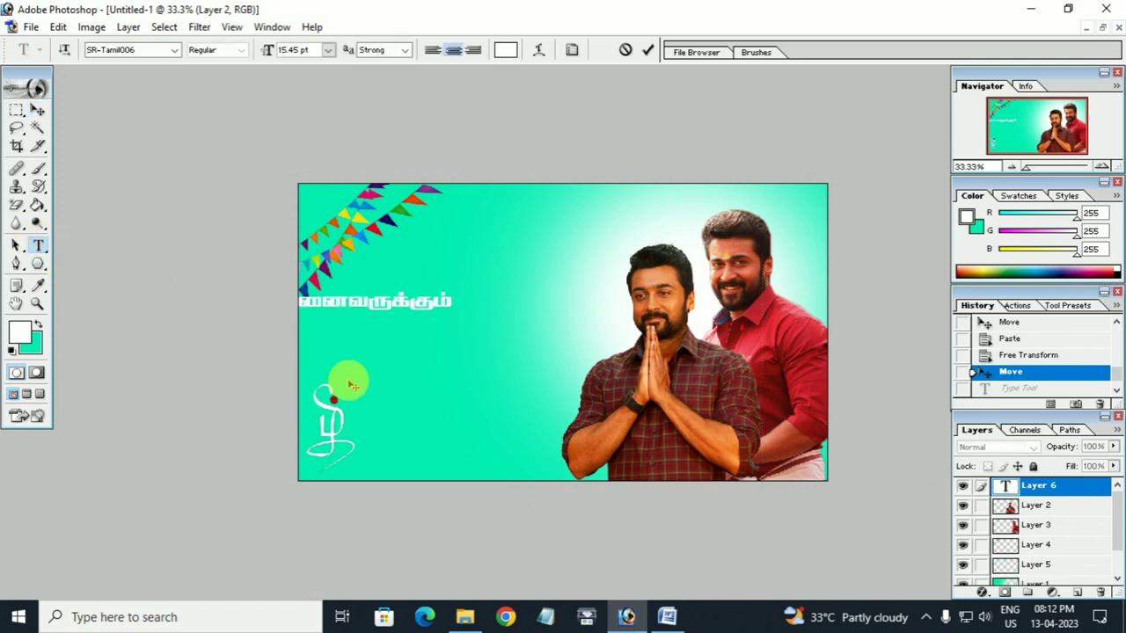
{"action": "left_click_drag", "start_coordinate": [410, 339], "coordinate": [459, 328]}
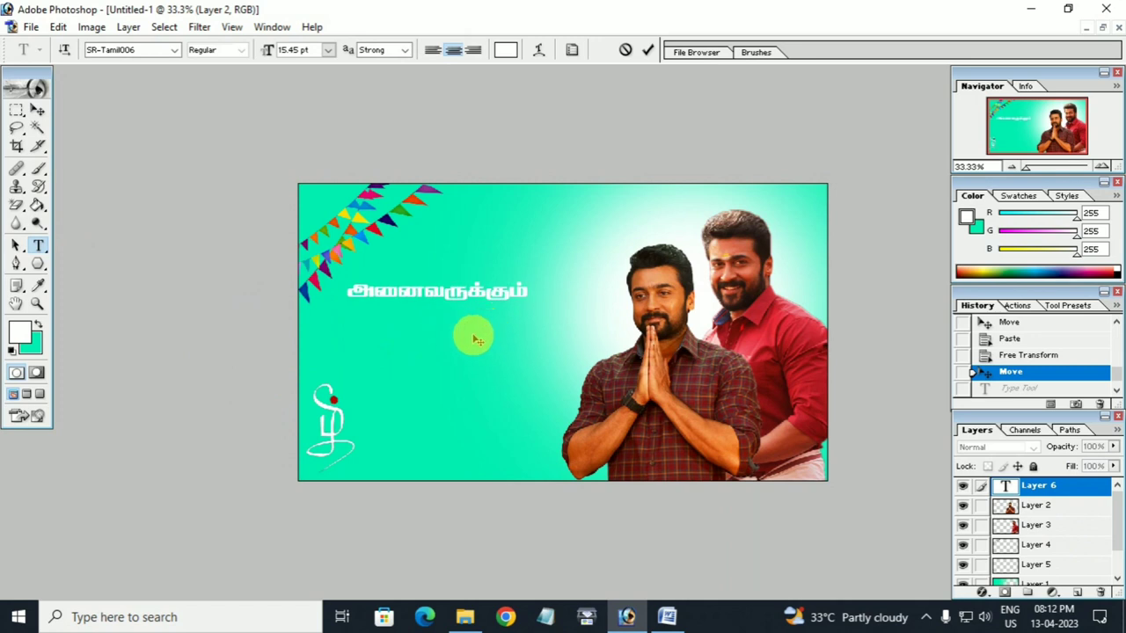
- Copy தமிழ் புத்தாண்டு from Word and paste it as a second line below the first
{"action": "left_click", "coordinate": [666, 617]}
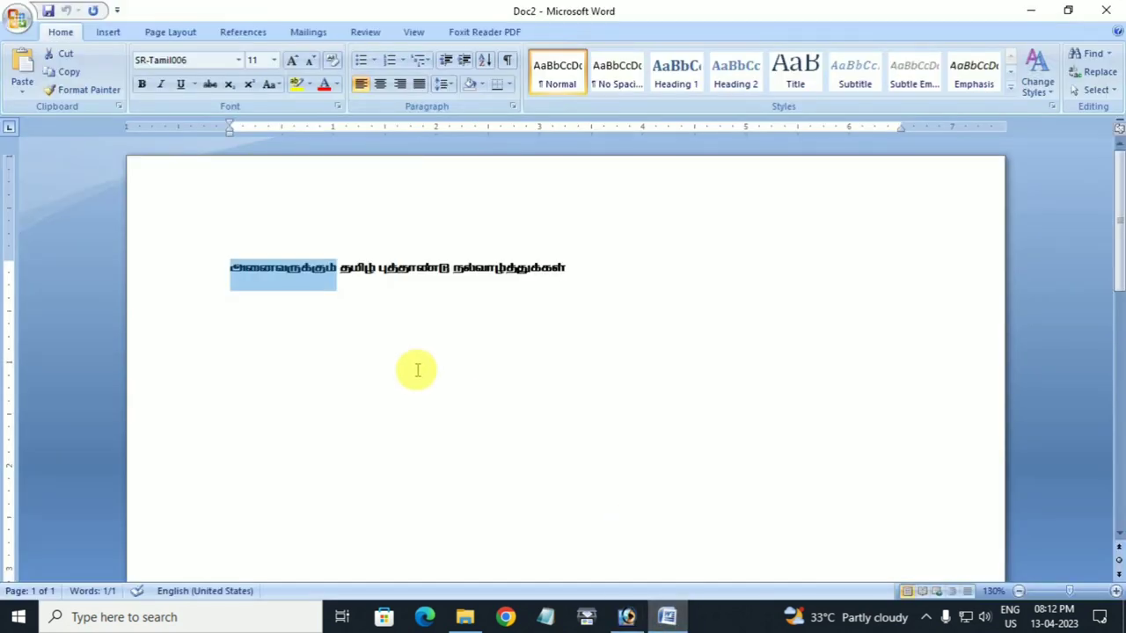
{"action": "left_click_drag", "start_coordinate": [341, 269], "coordinate": [448, 266]}
{"action": "key", "text": "ctrl+c"}
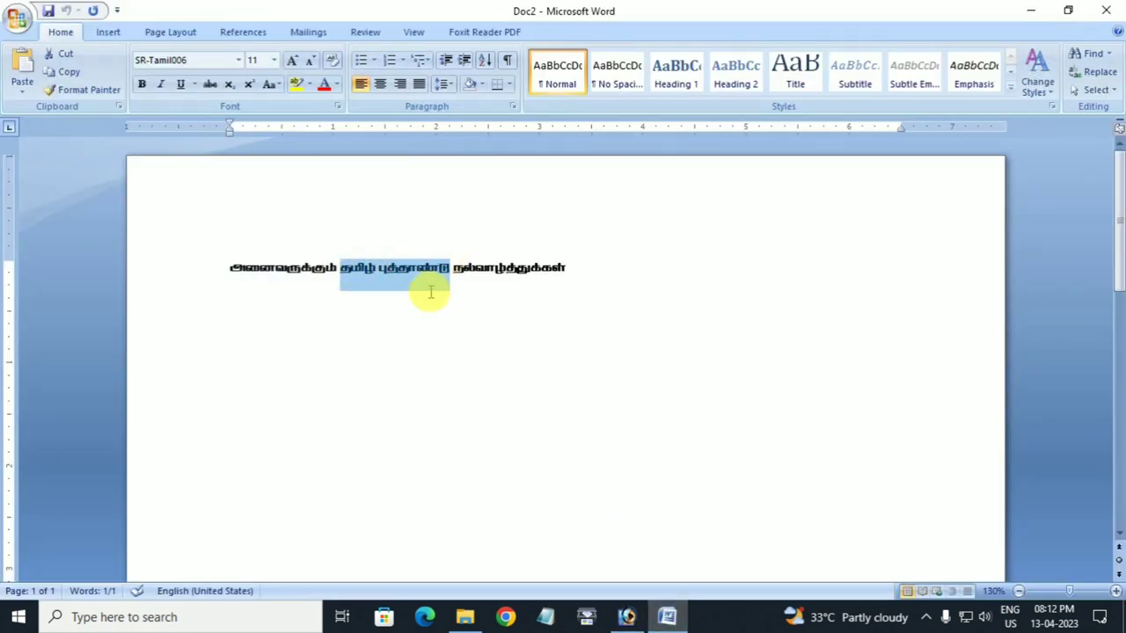
{"action": "key", "text": "alt+Tab"}
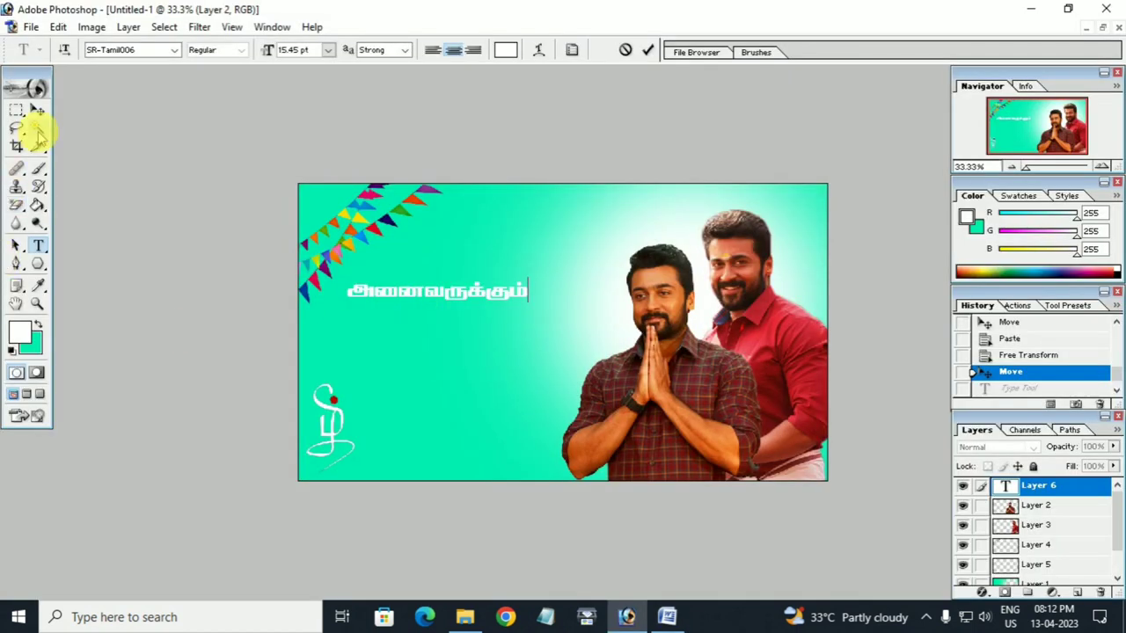
{"action": "left_click", "coordinate": [38, 110]}
{"action": "left_click", "coordinate": [37, 245]}
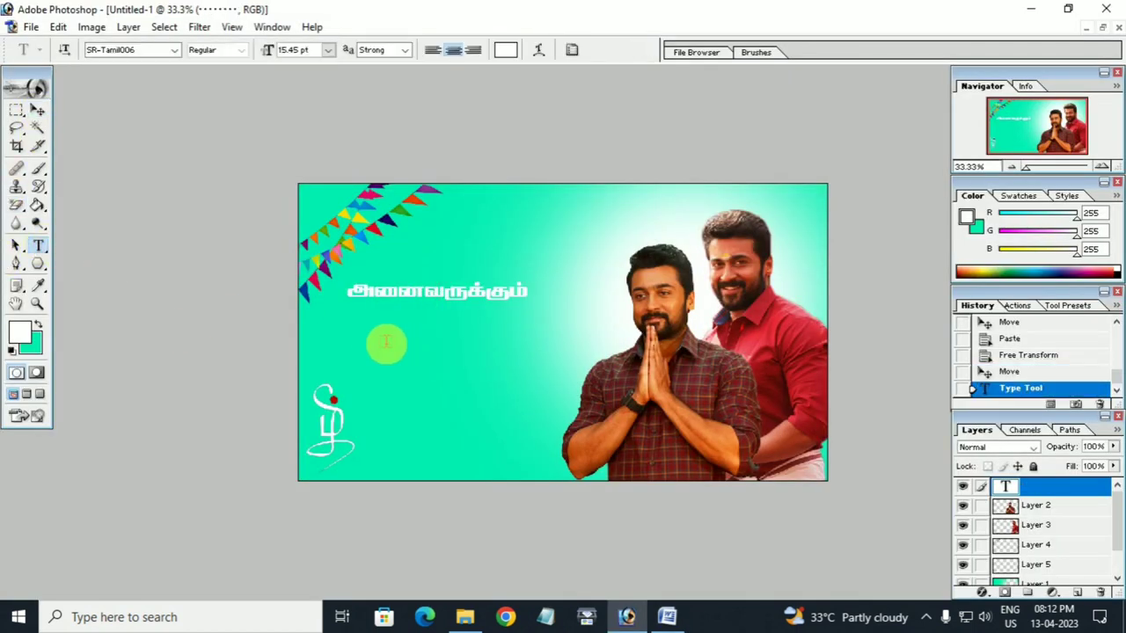
{"action": "left_click", "coordinate": [387, 343]}
{"action": "key", "text": "ctrl+v"}
{"action": "mouse_move", "coordinate": [414, 367]}
{"action": "left_mouse_down"}
{"action": "mouse_move", "coordinate": [486, 363]}
{"action": "mouse_move", "coordinate": [478, 357]}
{"action": "left_mouse_up"}
{"action": "left_click", "coordinate": [39, 110]}
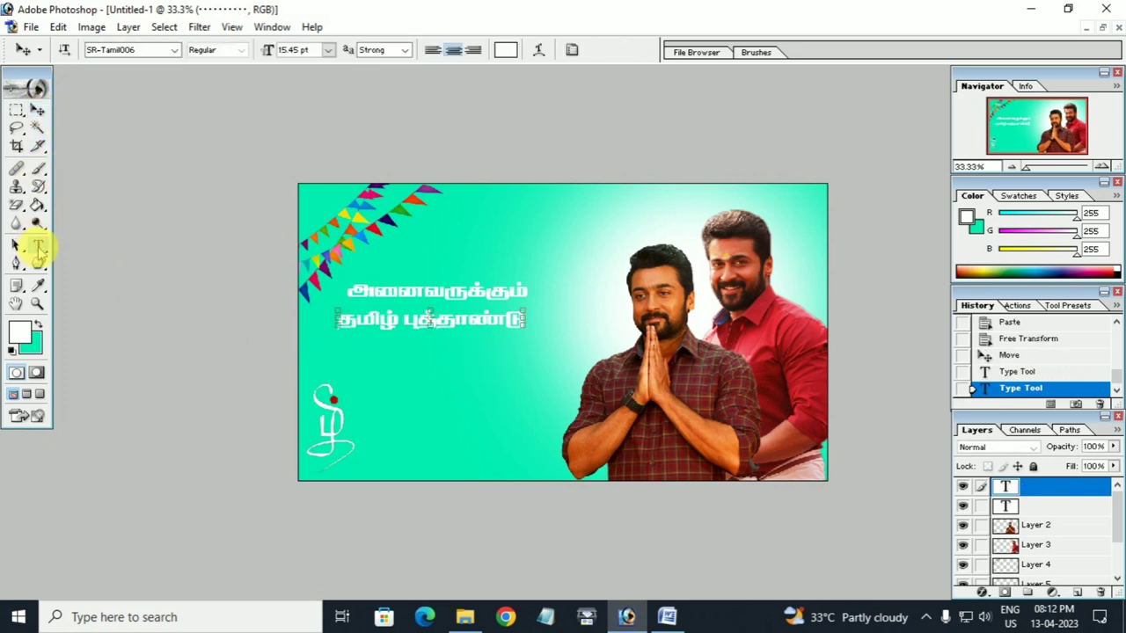
- Copy நல்வாழ்த்துக்கள் from Word and paste it as a third line under the second
{"action": "left_click", "coordinate": [666, 616]}
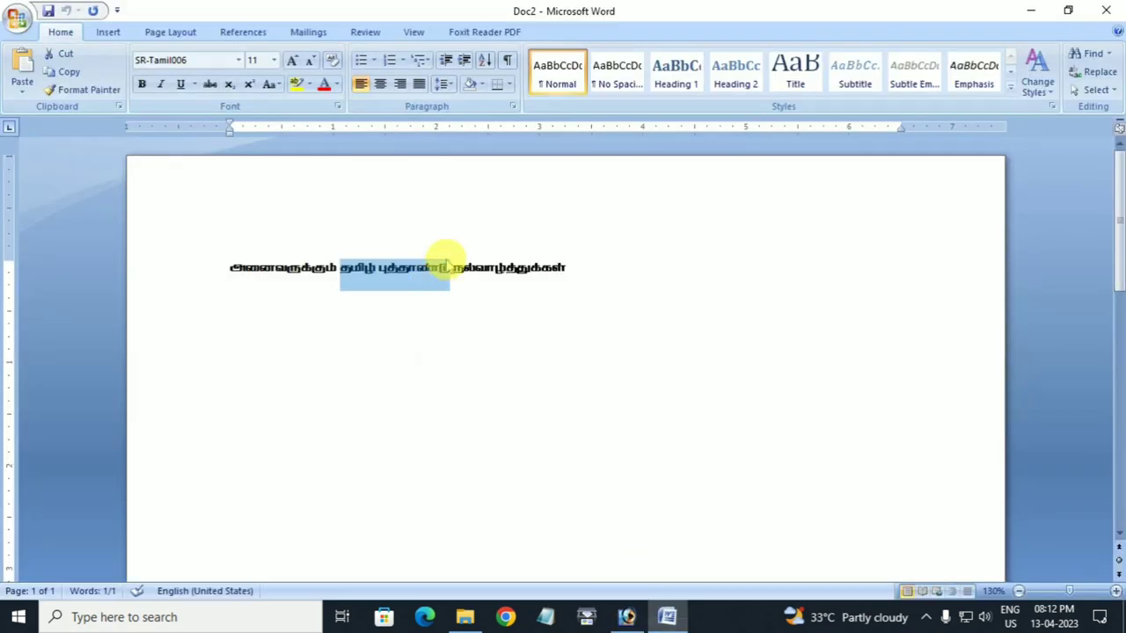
{"action": "left_click_drag", "start_coordinate": [457, 271], "coordinate": [568, 269]}
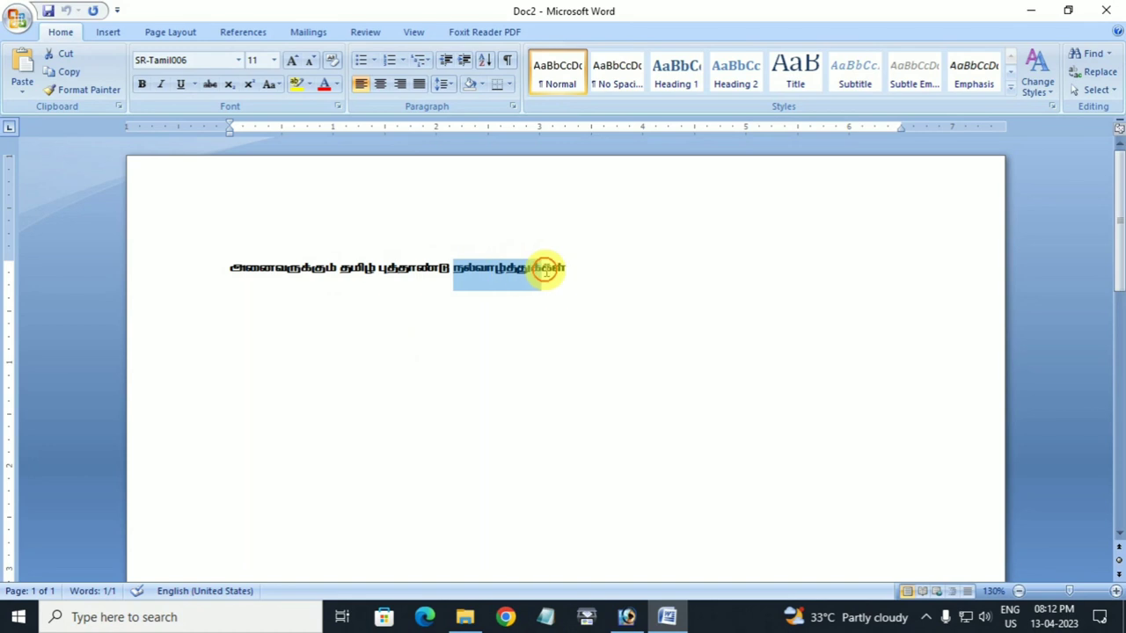
{"action": "left_click", "coordinate": [446, 299]}
{"action": "key", "text": "alt+Tab"}
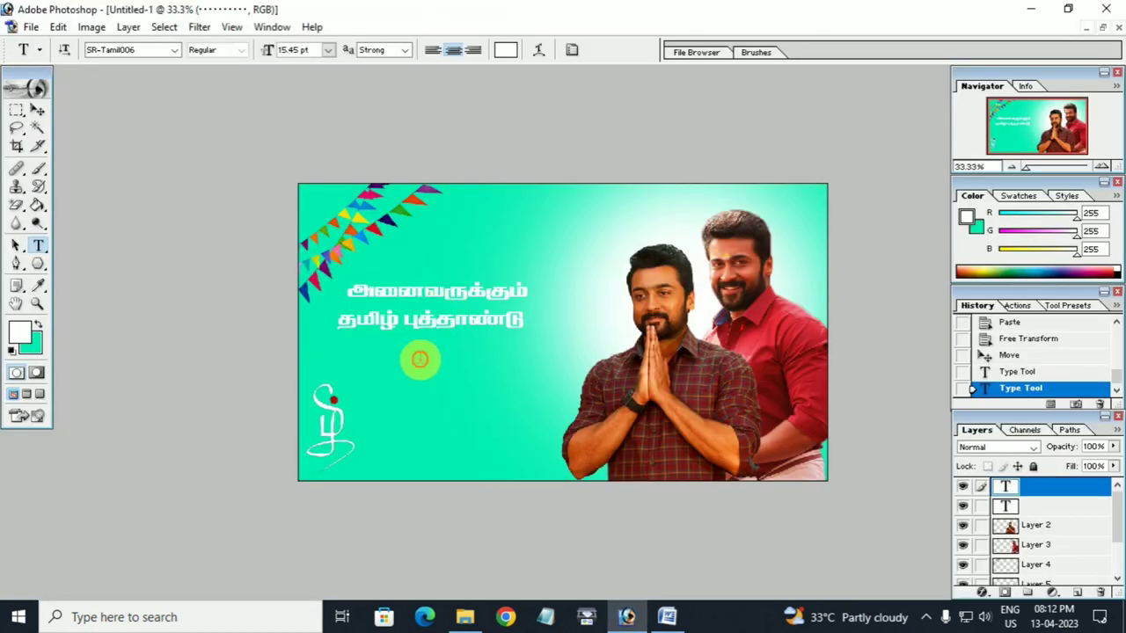
{"action": "type", "text": "நல்வாழ்த்துக்கள்"}
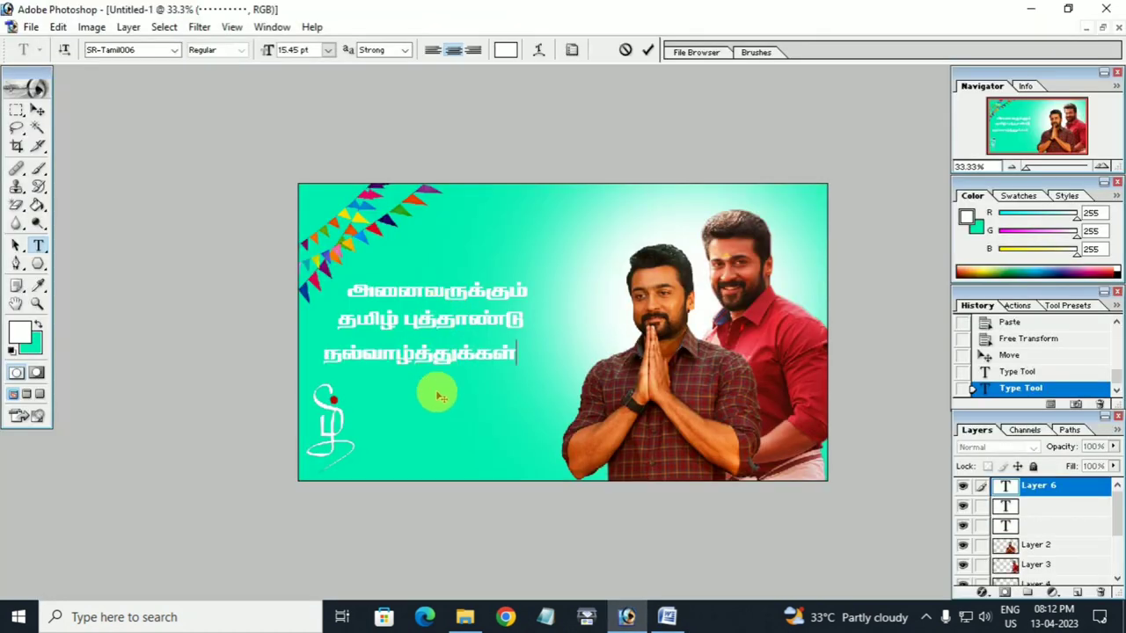
{"action": "left_click_drag", "start_coordinate": [440, 401], "coordinate": [461, 398]}
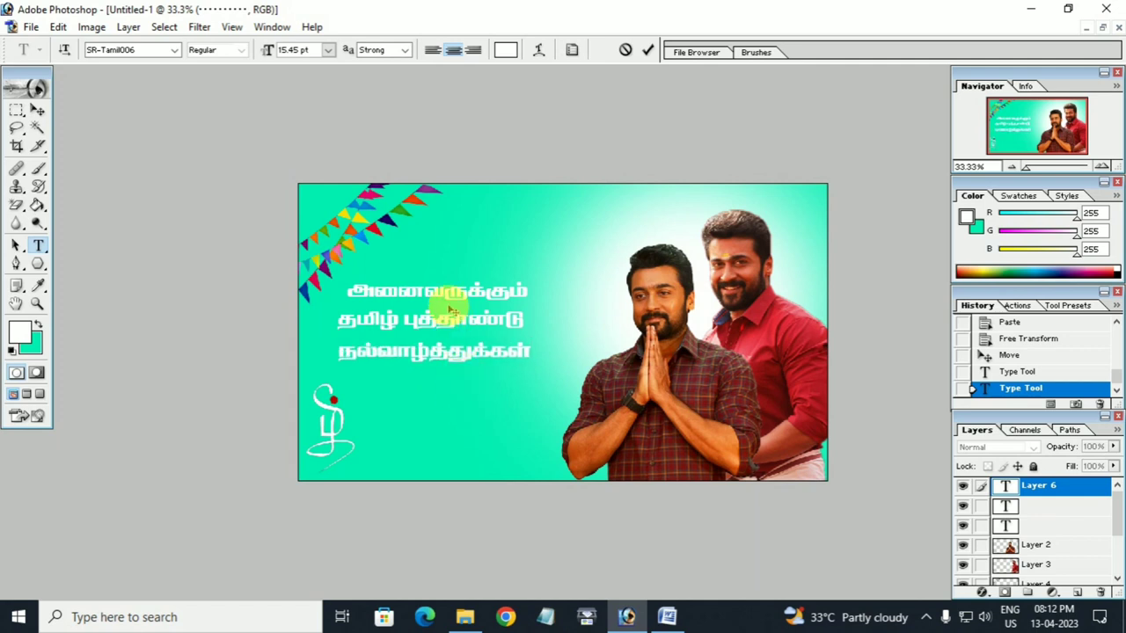
- At 50% zoom, move அனைவருக்கும் up beside the bunting and open its Layer Style
{"action": "left_click", "coordinate": [37, 109]}
{"action": "left_click", "coordinate": [430, 296]}
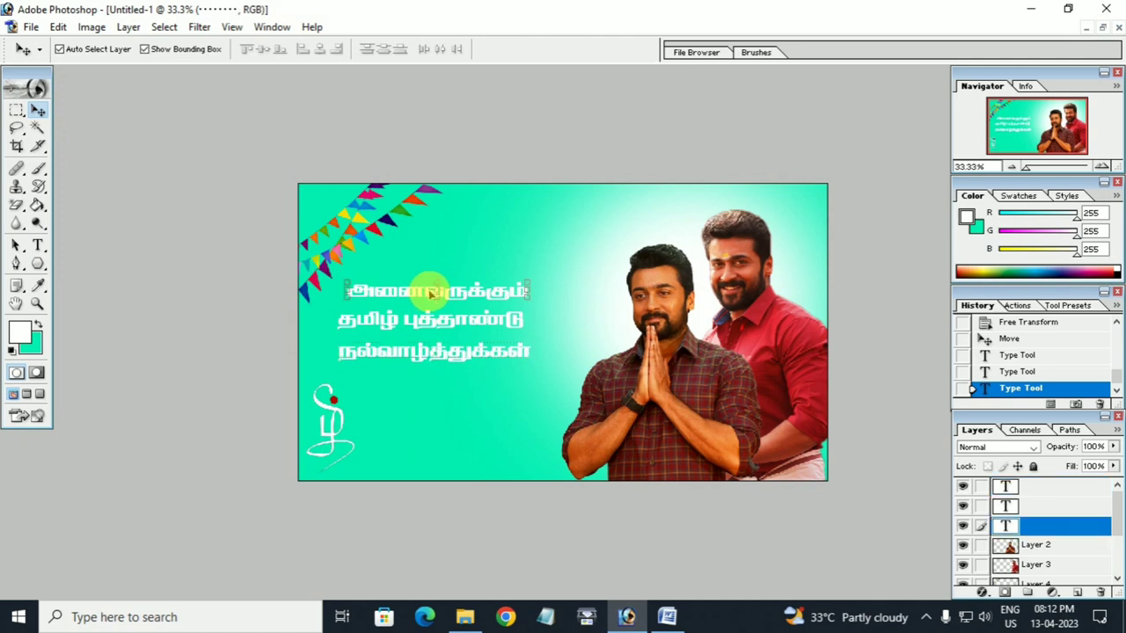
{"action": "key", "text": "ctrl+plus"}
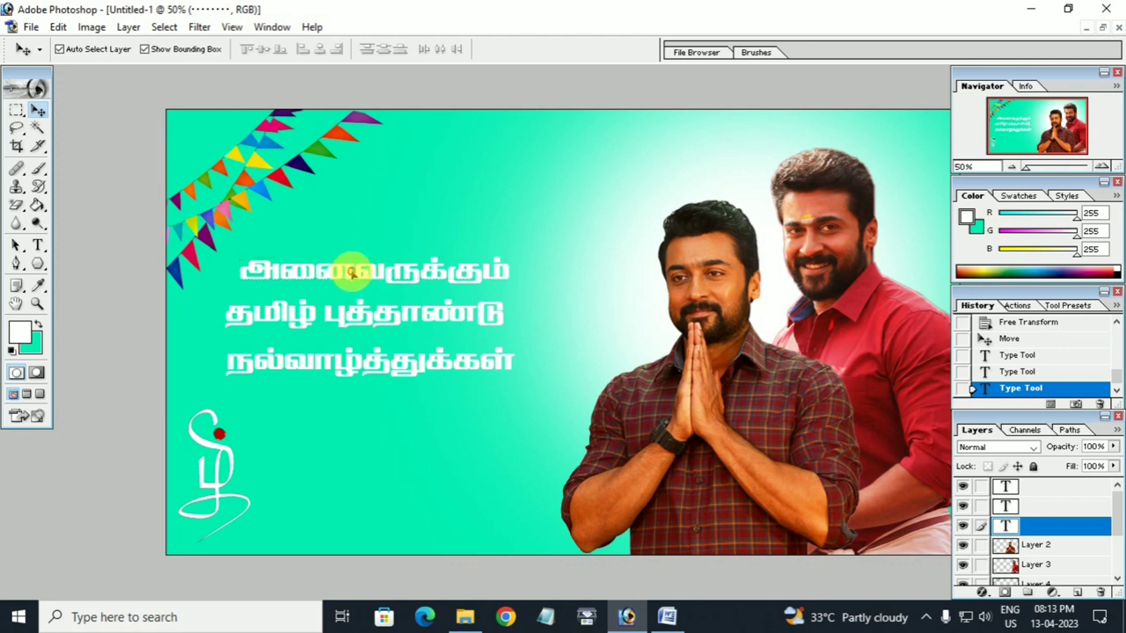
{"action": "left_click_drag", "start_coordinate": [350, 273], "coordinate": [457, 170]}
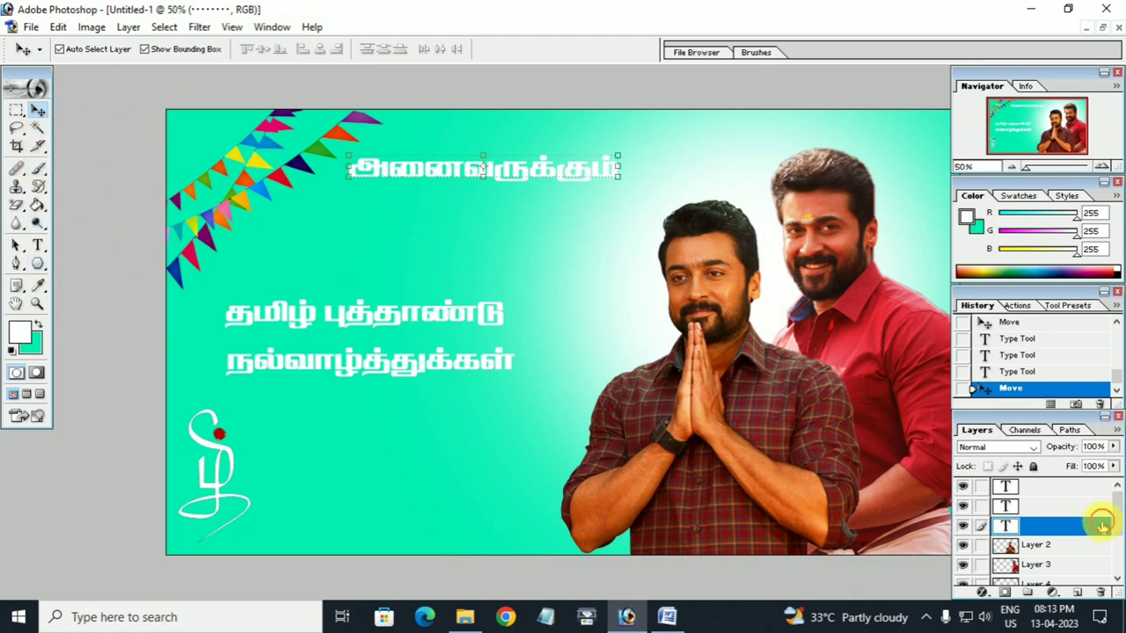
{"action": "double_click", "coordinate": [1103, 526]}
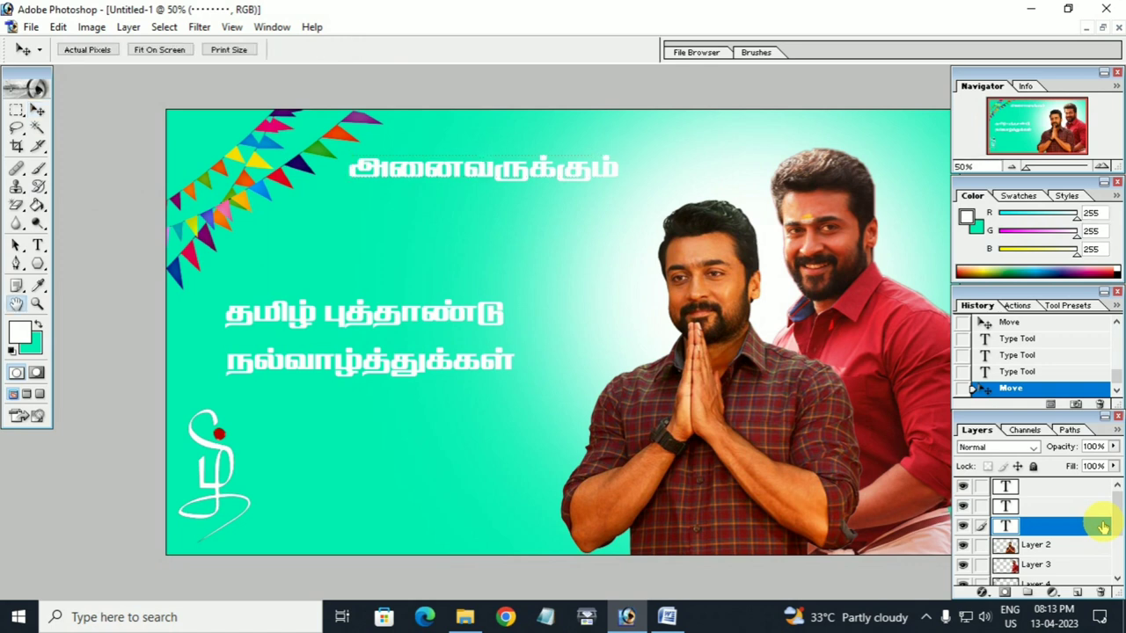
{"action": "left_click_drag", "start_coordinate": [387, 154], "coordinate": [831, 139]}
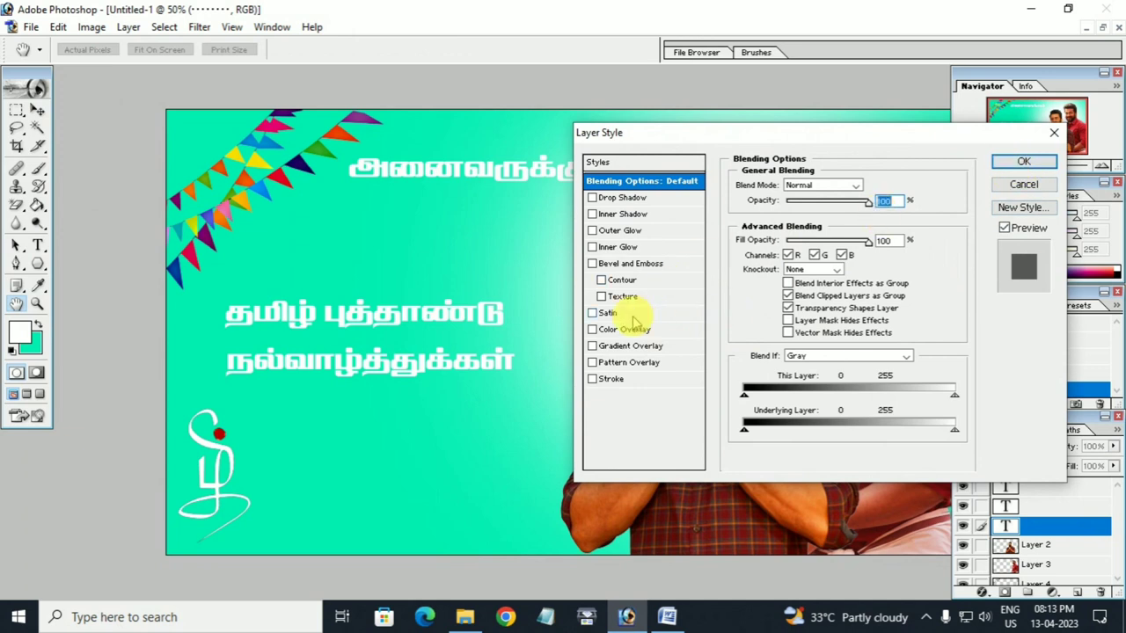
- Give அனைவருக்கும் a Gradient Overlay running from magenta FF00BA to white
{"action": "left_click", "coordinate": [620, 345]}
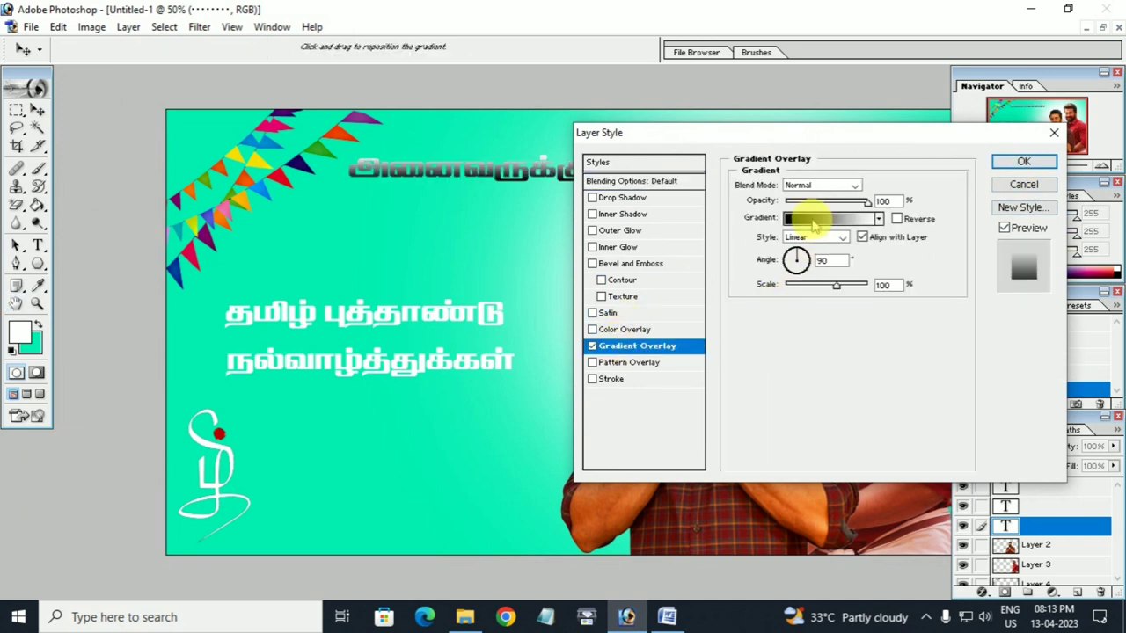
{"action": "left_click", "coordinate": [813, 220]}
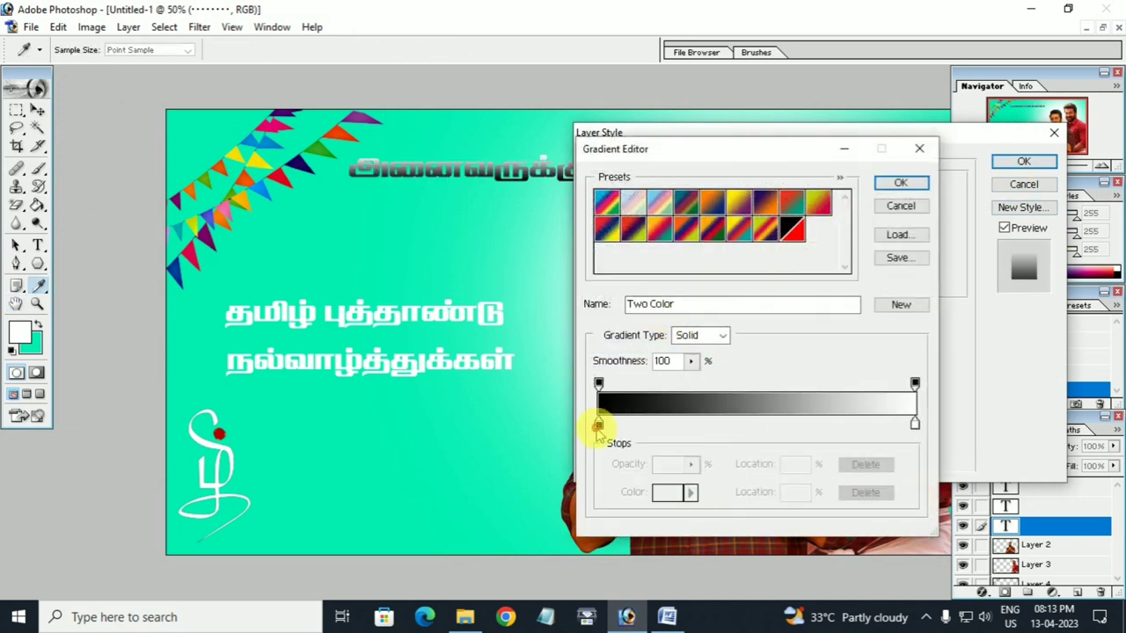
{"action": "left_click", "coordinate": [598, 426]}
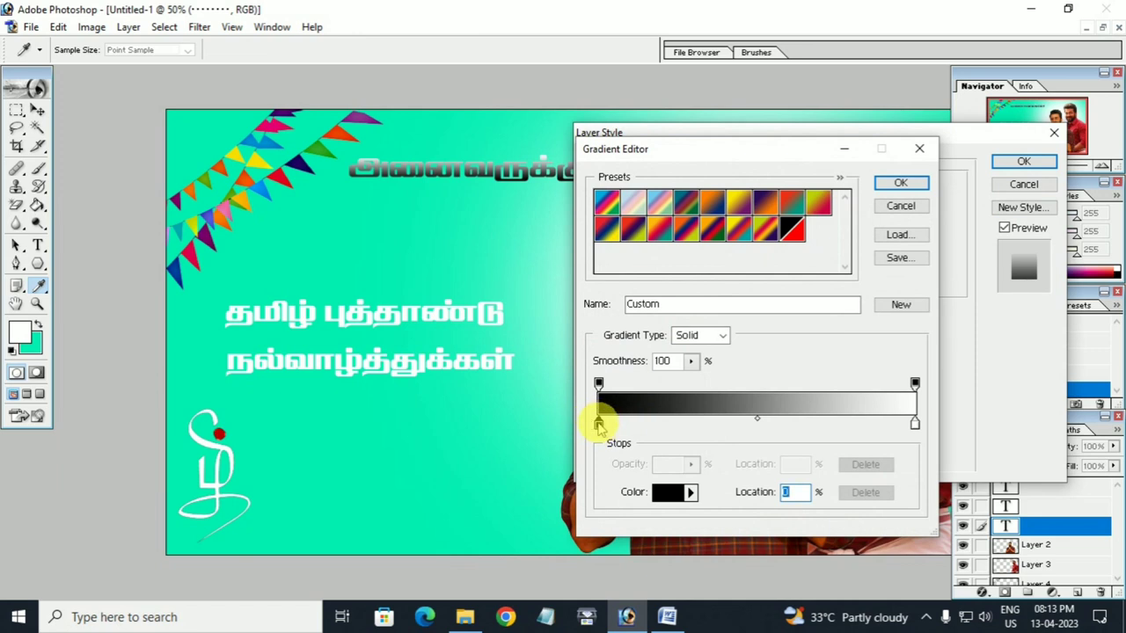
{"action": "double_click", "coordinate": [597, 426]}
{"action": "left_click", "coordinate": [491, 276]}
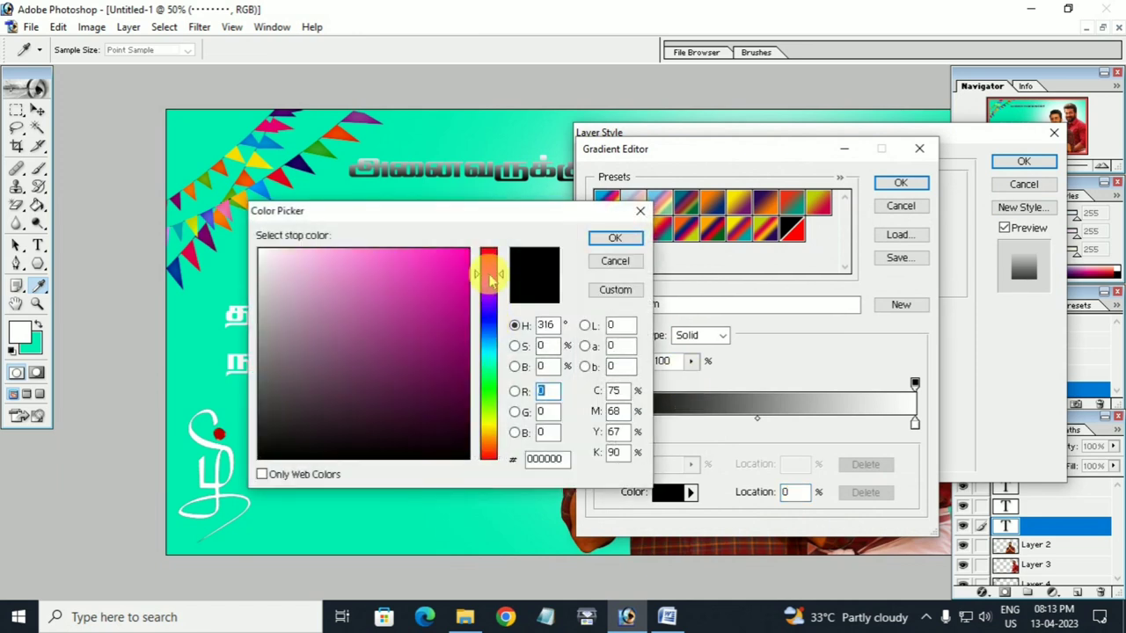
{"action": "left_click_drag", "start_coordinate": [459, 269], "coordinate": [483, 244]}
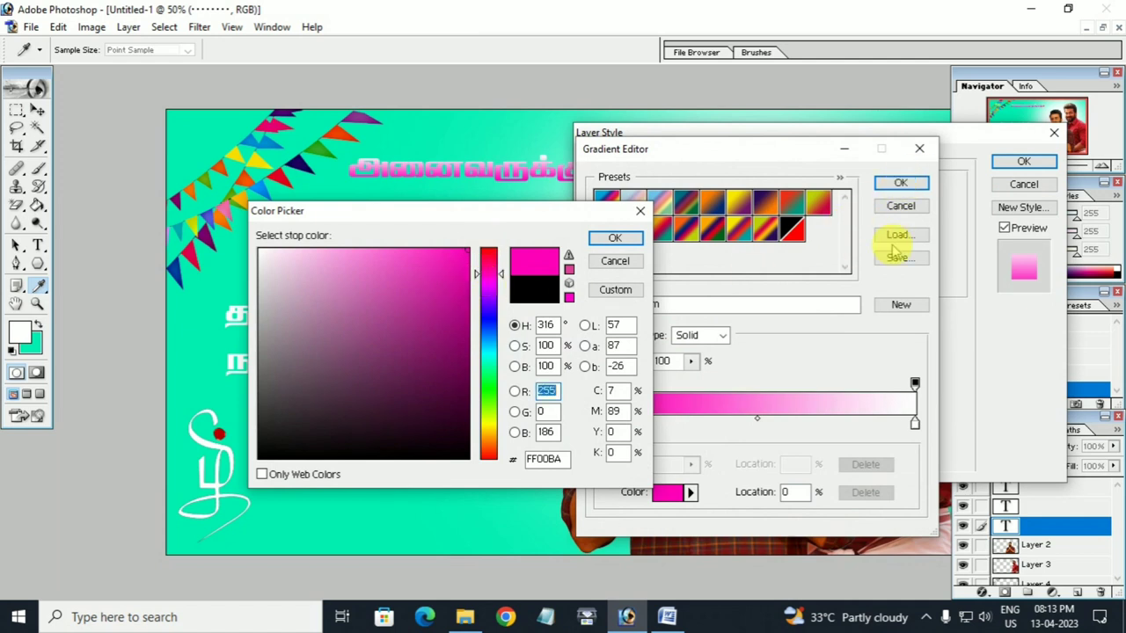
{"action": "left_click", "coordinate": [615, 238]}
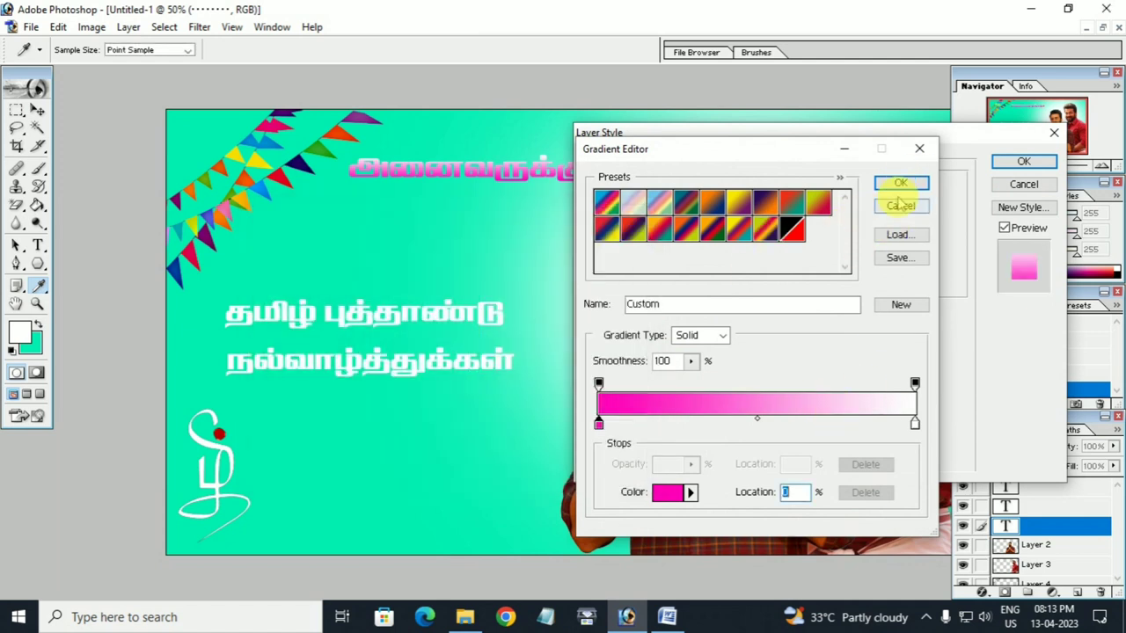
{"action": "left_click", "coordinate": [898, 183]}
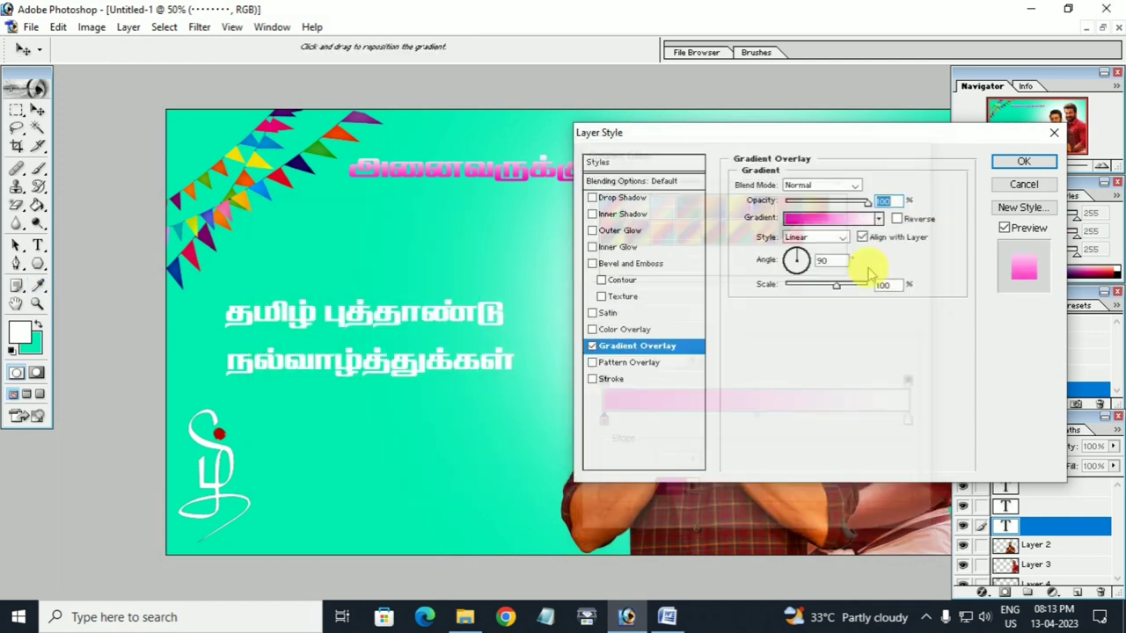
{"action": "left_click", "coordinate": [1041, 165]}
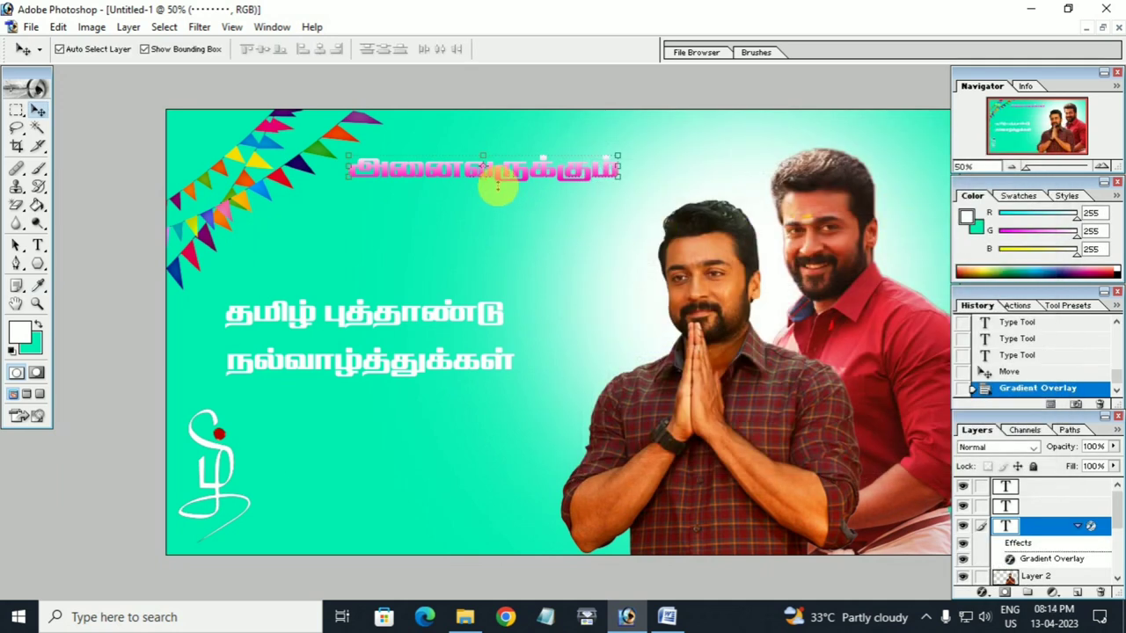
- Stretch the pink heading wider and select its text for editing
{"action": "left_click_drag", "start_coordinate": [620, 178], "coordinate": [657, 180]}
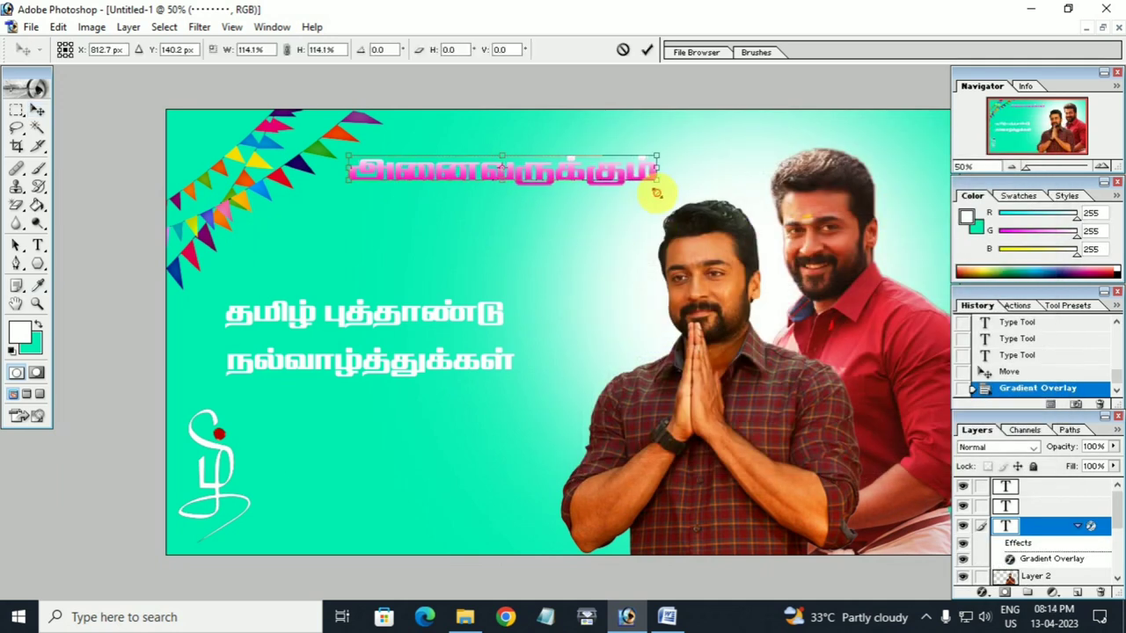
{"action": "key", "text": "Return"}
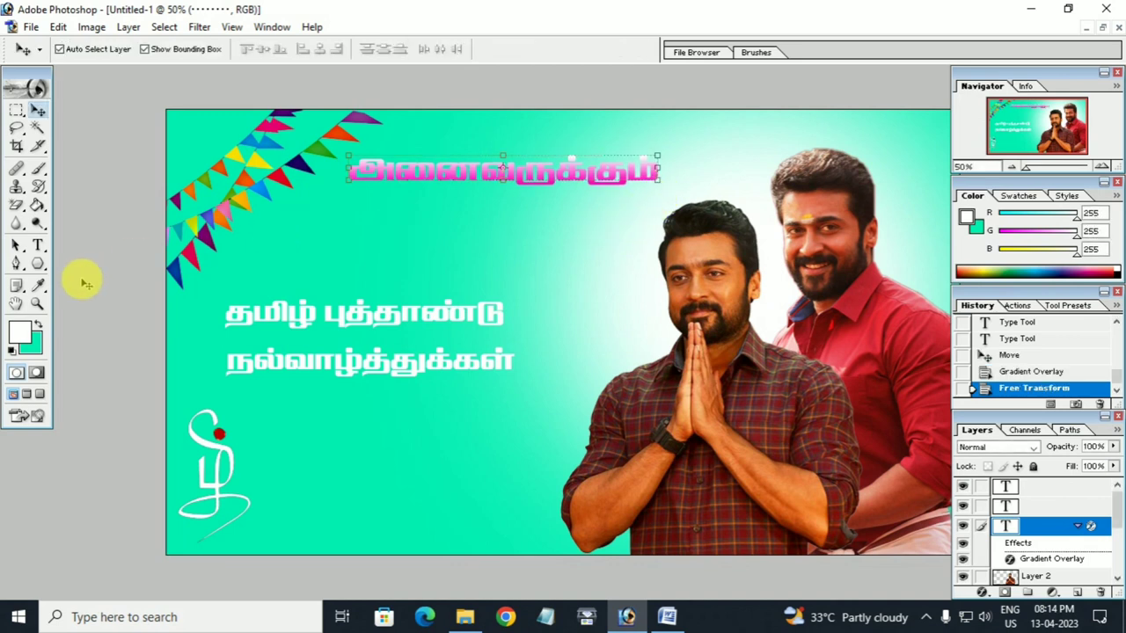
{"action": "left_click", "coordinate": [37, 246]}
{"action": "left_click", "coordinate": [435, 176]}
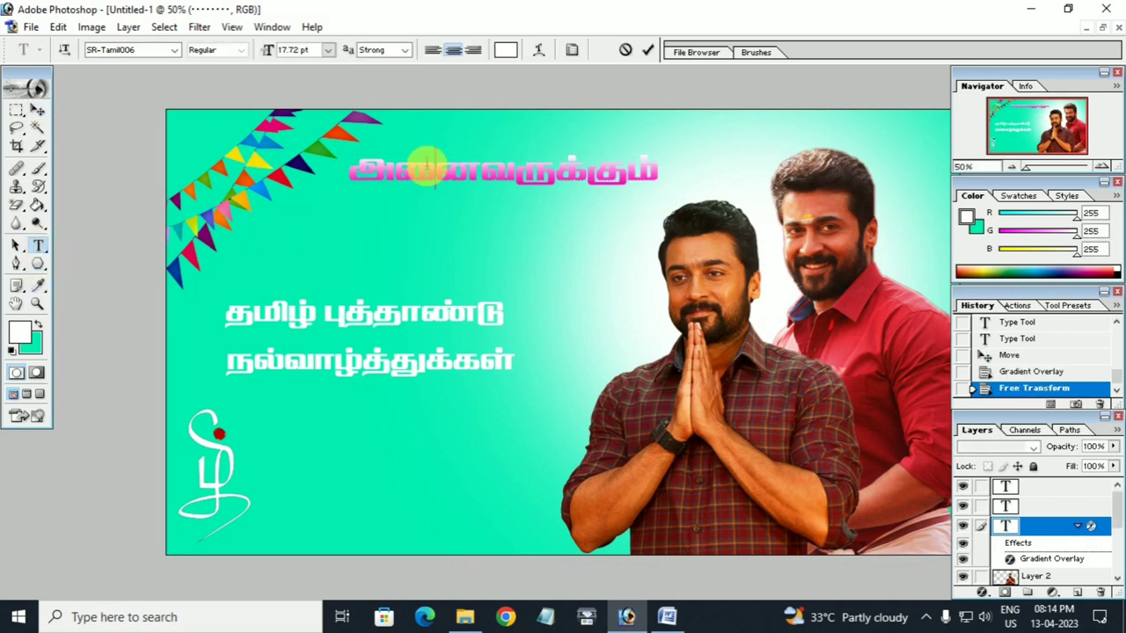
{"action": "double_click", "coordinate": [431, 169]}
- Set the heading அனைவருக்கும் in the SR-Tamil106 font
{"action": "left_click", "coordinate": [141, 50]}
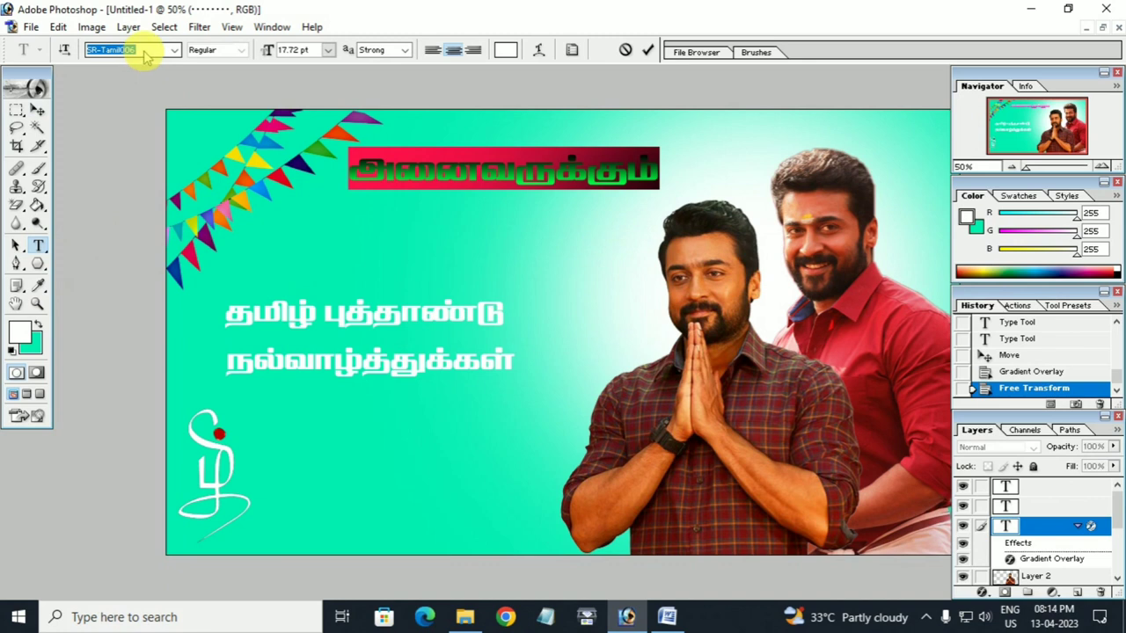
{"action": "key", "text": "Down"}
{"action": "key", "text": "Down"}
{"action": "key", "text": "Down"}
{"action": "key", "text": "Down"}
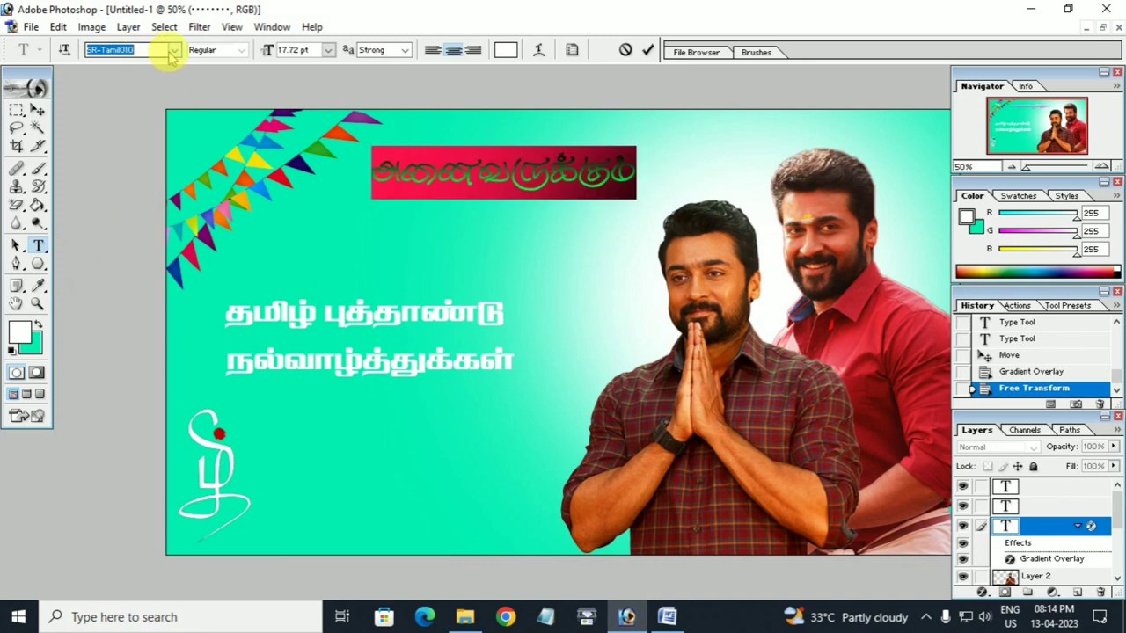
{"action": "key", "text": "Up"}
{"action": "key", "text": "Up"}
{"action": "key", "text": "Up"}
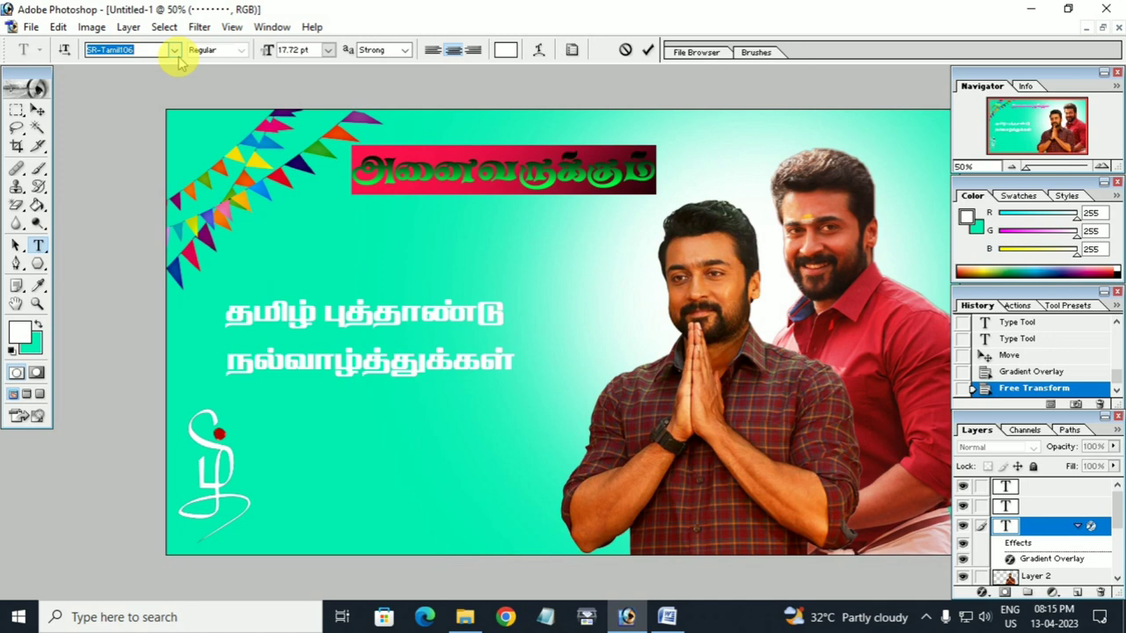
{"action": "left_click", "coordinate": [503, 172]}
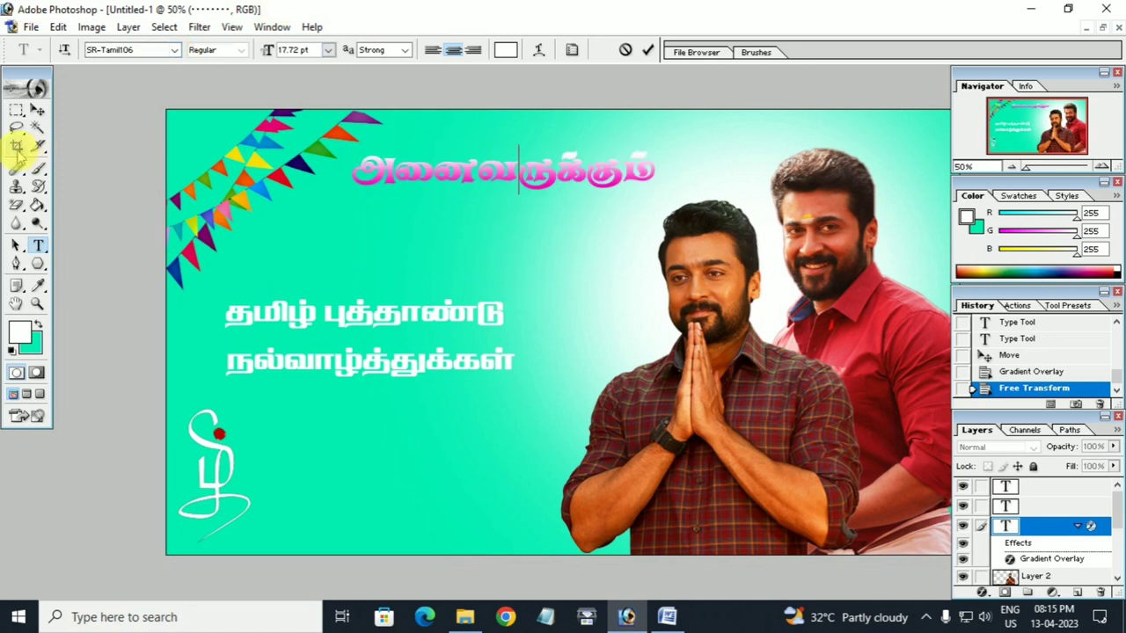
{"action": "left_click", "coordinate": [1102, 525]}
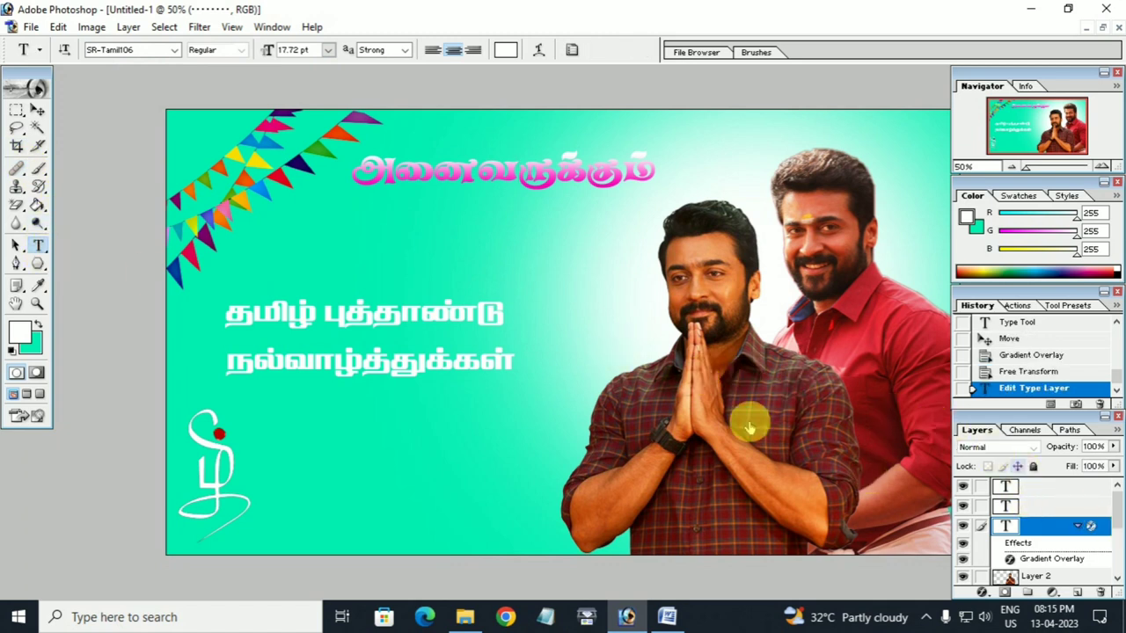
- Add a 3 px black (000000) outside Stroke to the heading in Layer Style
{"action": "double_click", "coordinate": [1104, 525]}
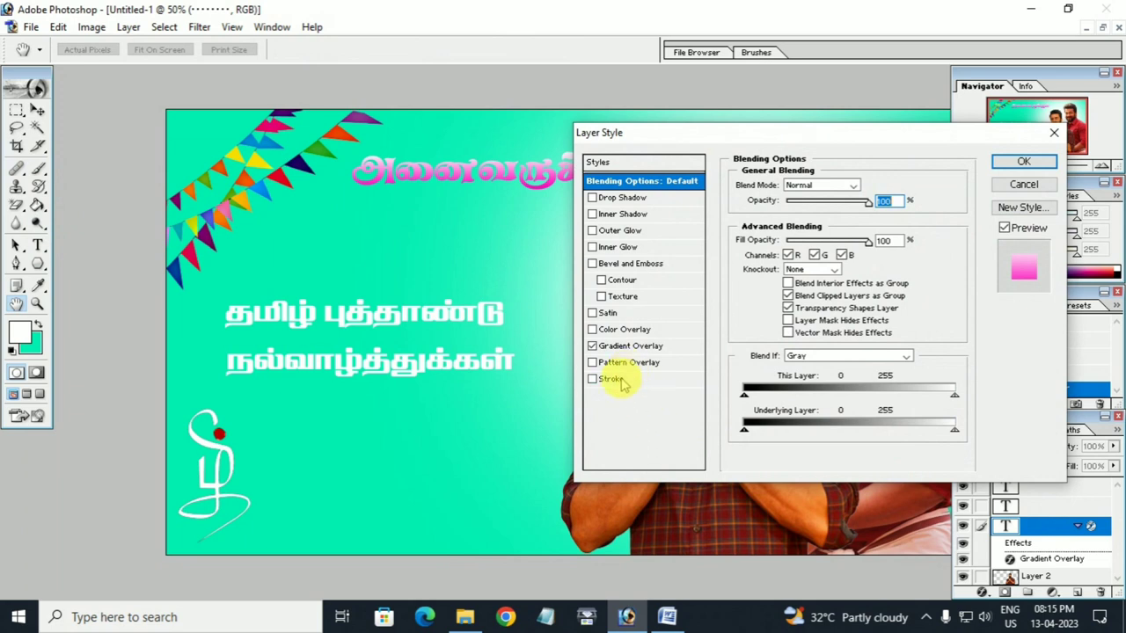
{"action": "left_click", "coordinate": [616, 380]}
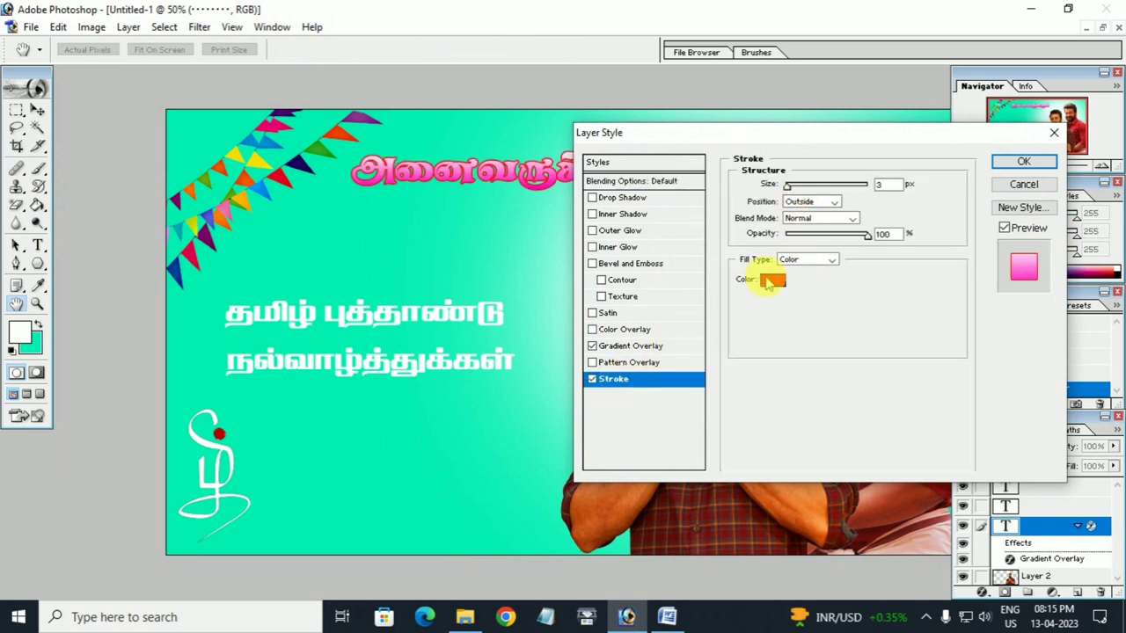
{"action": "left_click", "coordinate": [770, 281]}
{"action": "left_click_drag", "start_coordinate": [419, 357], "coordinate": [226, 516]}
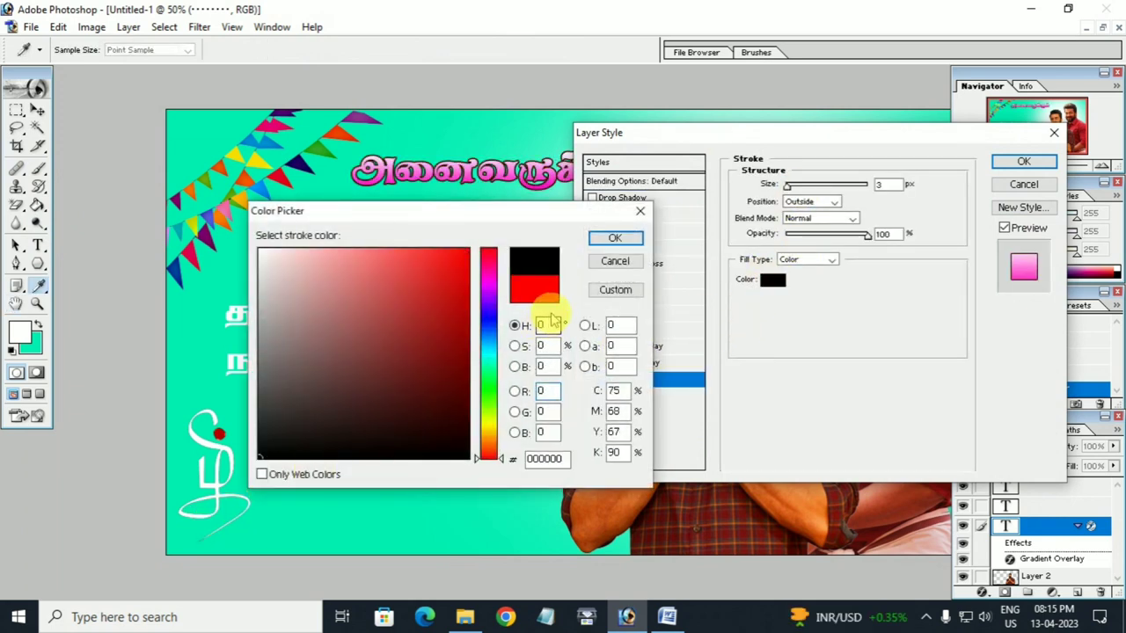
{"action": "left_click", "coordinate": [609, 239]}
{"action": "left_click_drag", "start_coordinate": [661, 131], "coordinate": [723, 131]}
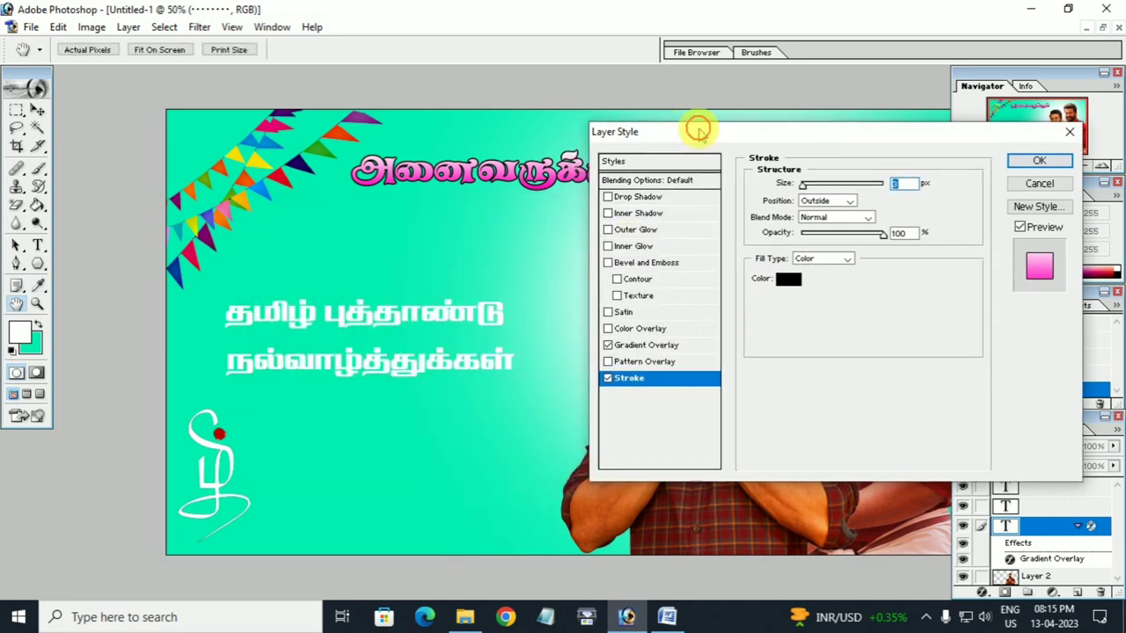
{"action": "left_click_drag", "start_coordinate": [853, 188], "coordinate": [854, 185]}
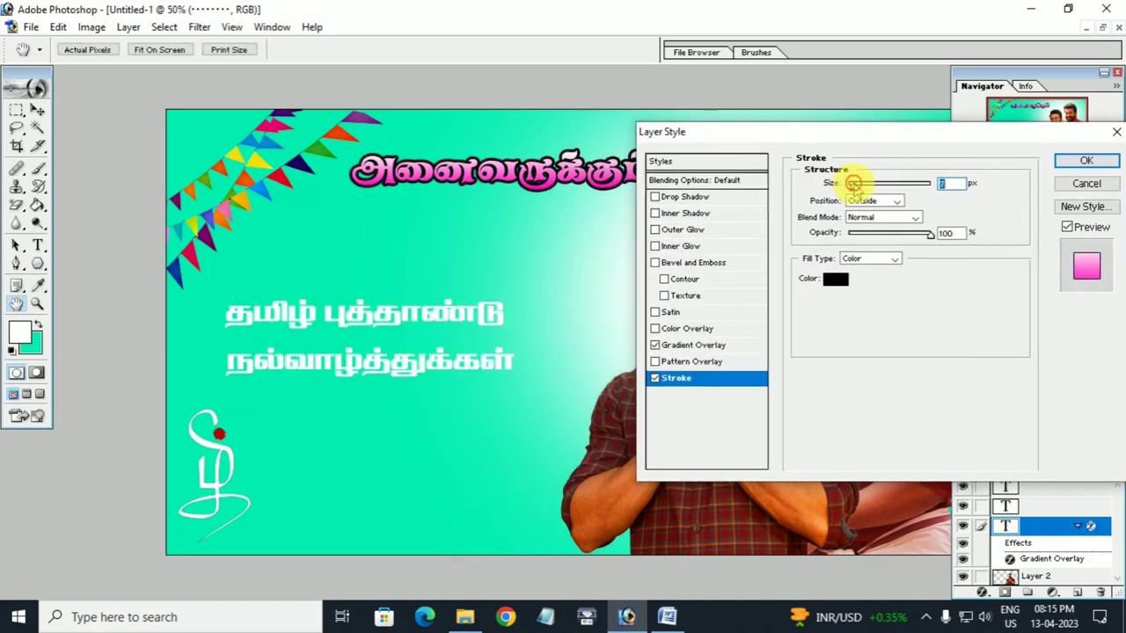
{"action": "left_click", "coordinate": [1085, 161]}
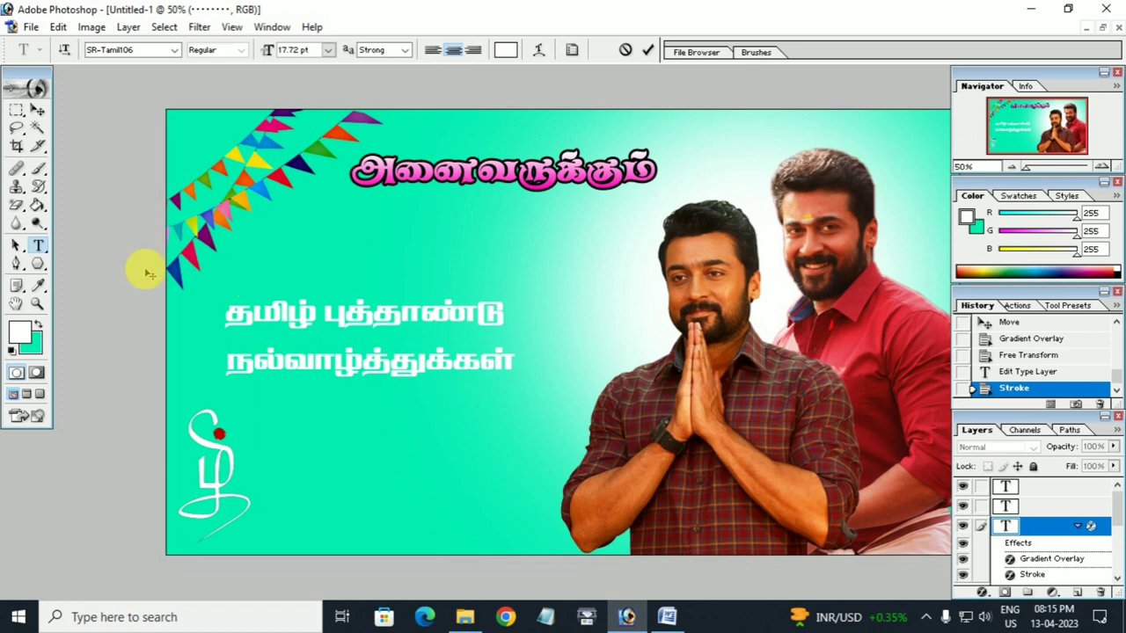
- Change the font of the தமிழ் புத்தாண்டு line to SR-Tamil321
{"action": "left_click", "coordinate": [38, 110]}
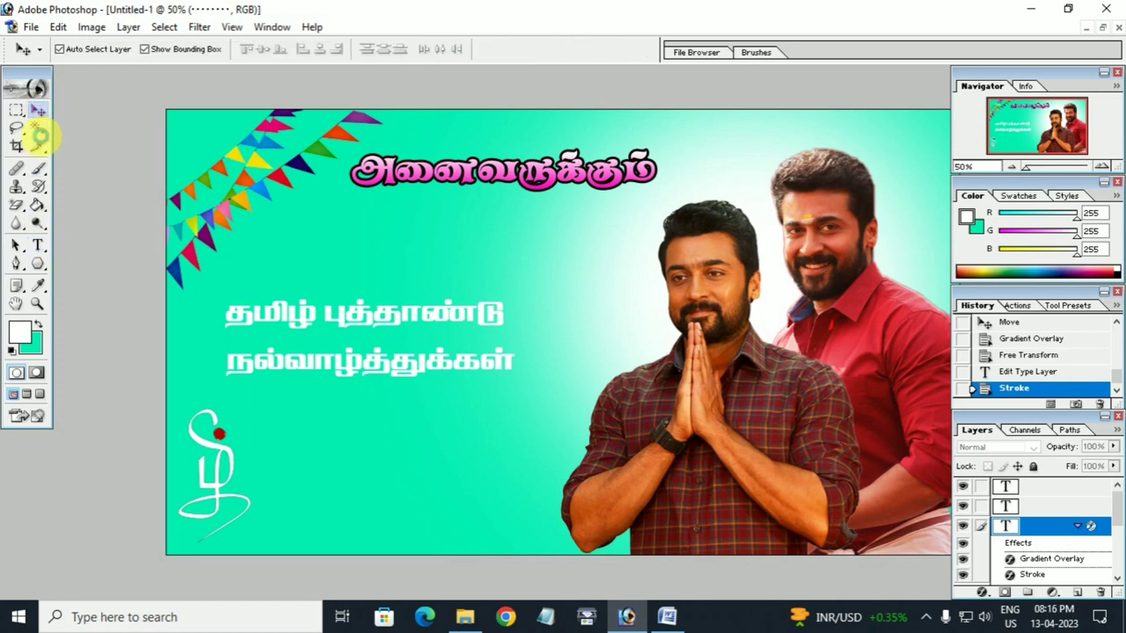
{"action": "left_click", "coordinate": [327, 320]}
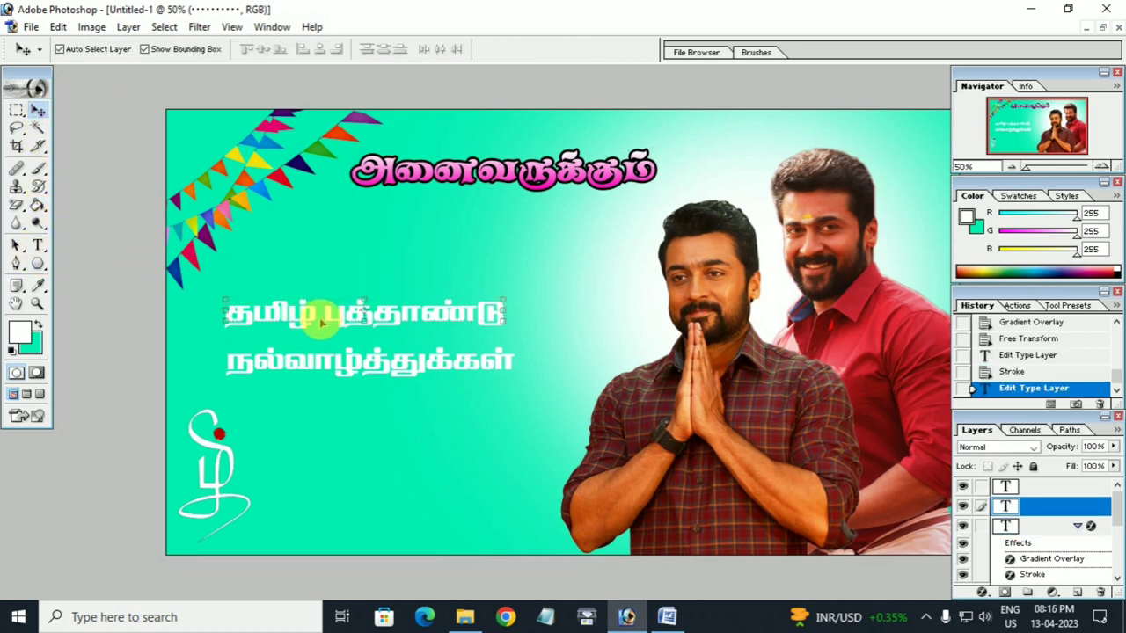
{"action": "left_click", "coordinate": [37, 246]}
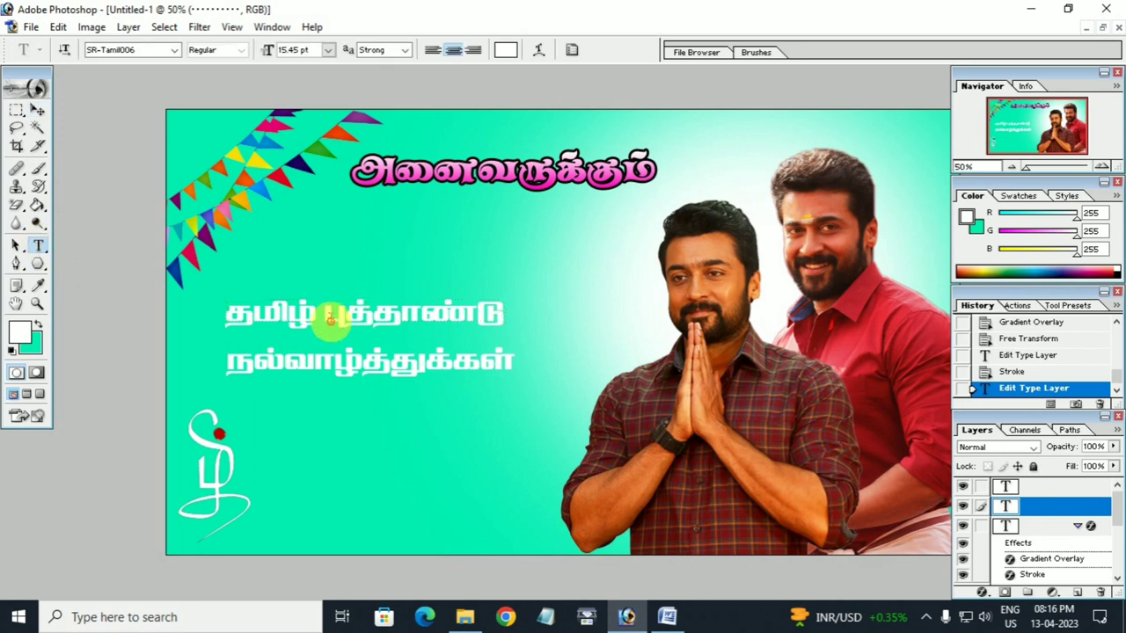
{"action": "triple_click", "coordinate": [330, 320]}
{"action": "left_click", "coordinate": [176, 51]}
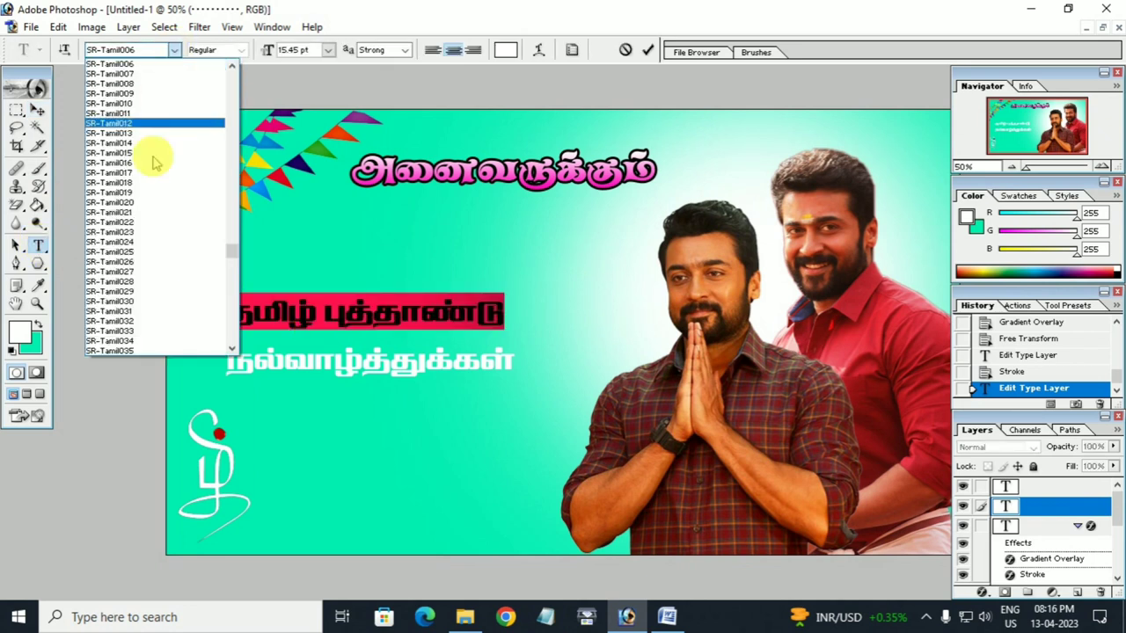
{"action": "scroll", "coordinate": [132, 264], "scroll_direction": "down", "scroll_amount": 5}
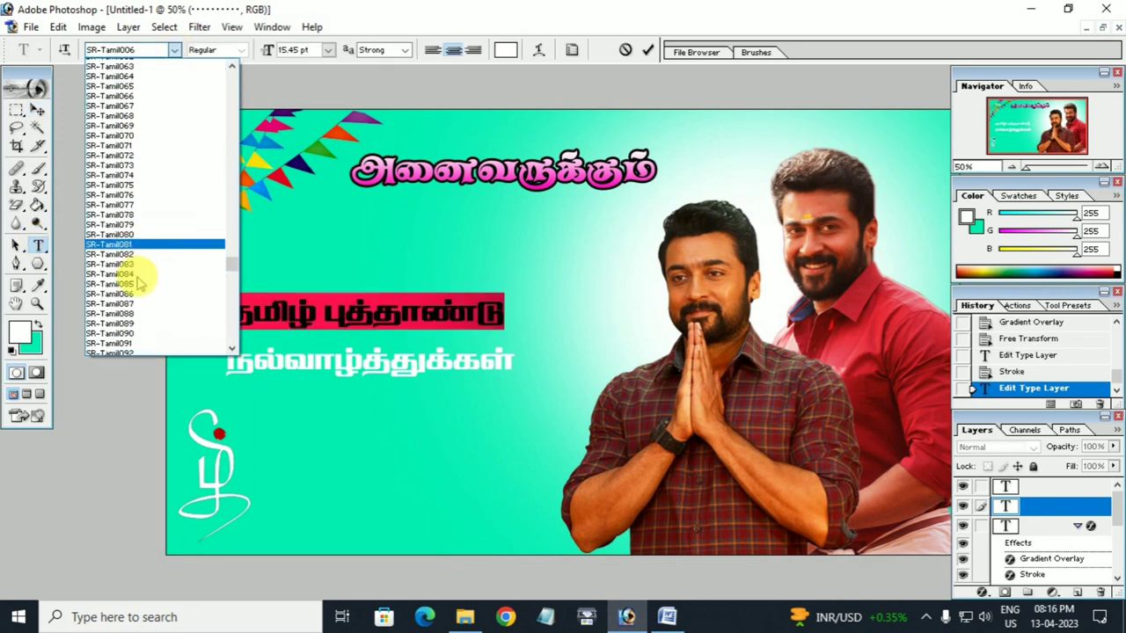
{"action": "scroll", "coordinate": [138, 281], "scroll_direction": "down", "scroll_amount": 3}
{"action": "left_click", "coordinate": [113, 238]}
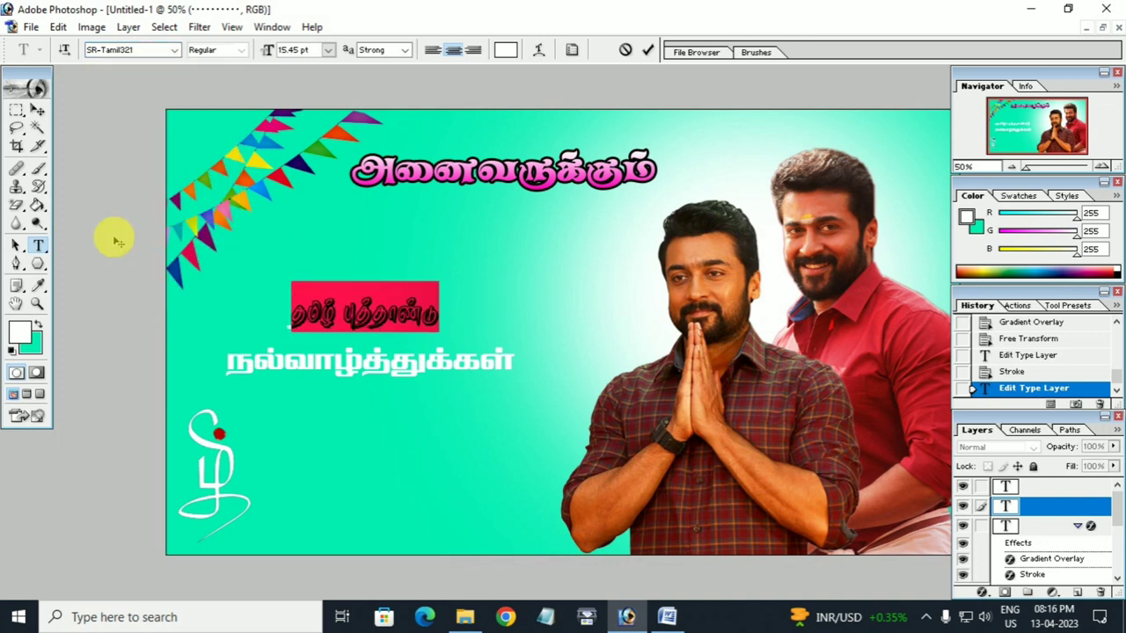
{"action": "left_click", "coordinate": [144, 46]}
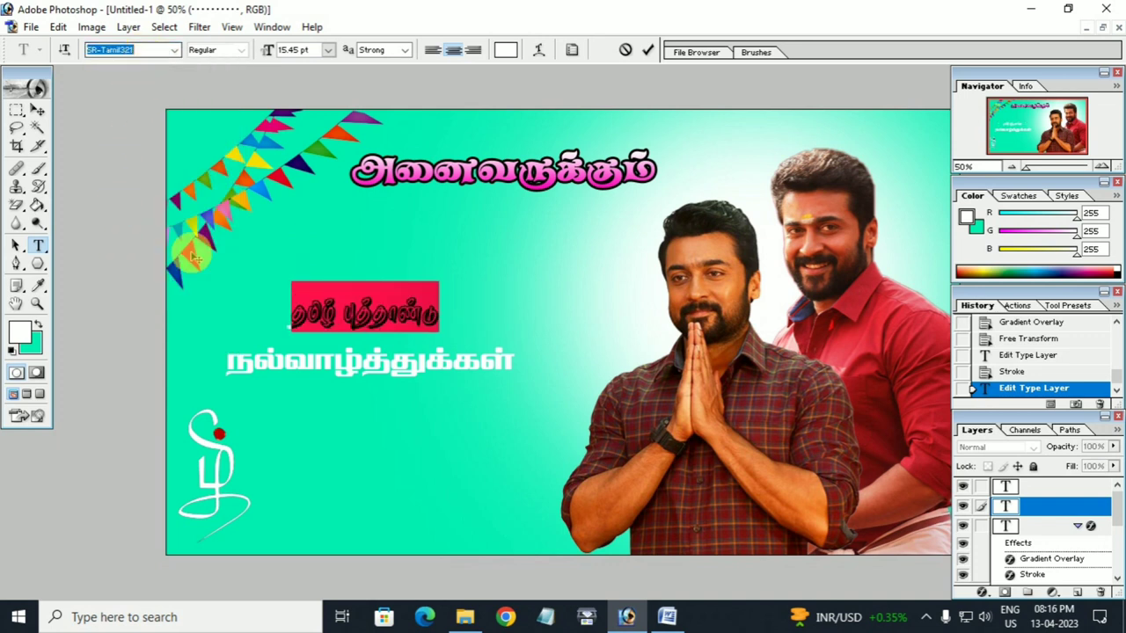
{"action": "left_click", "coordinate": [371, 297]}
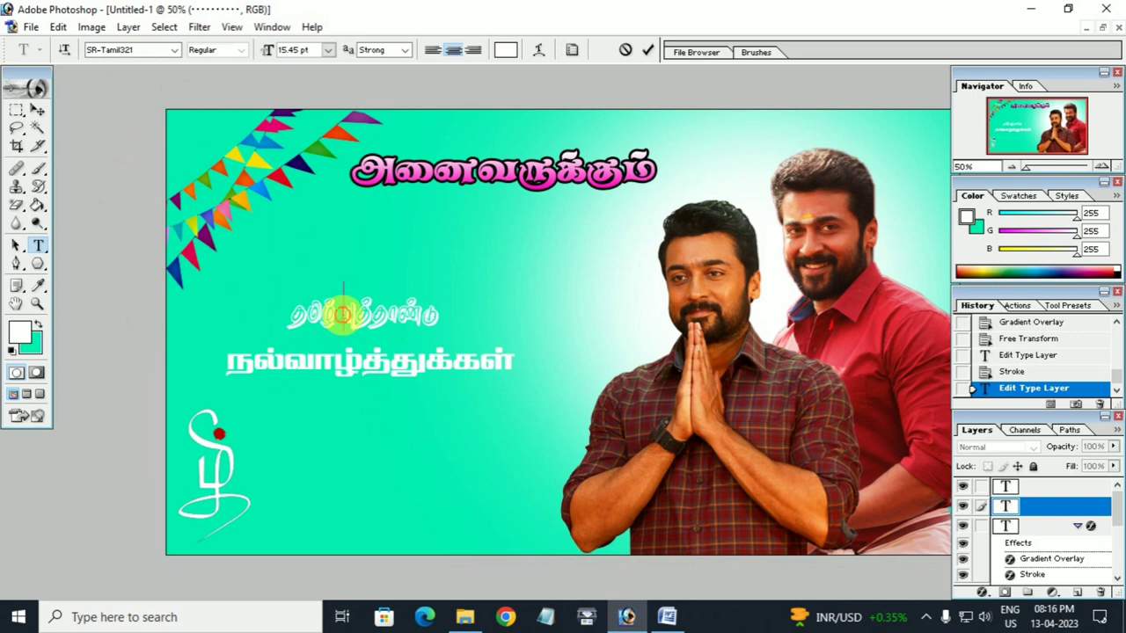
{"action": "triple_click", "coordinate": [328, 326]}
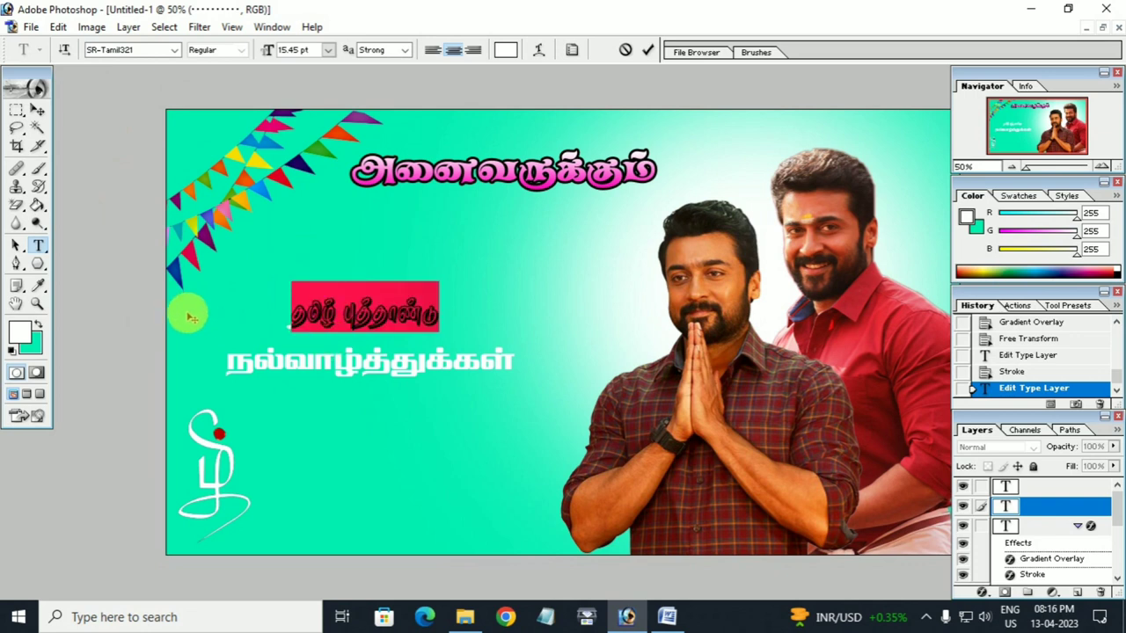
{"action": "left_click", "coordinate": [37, 110]}
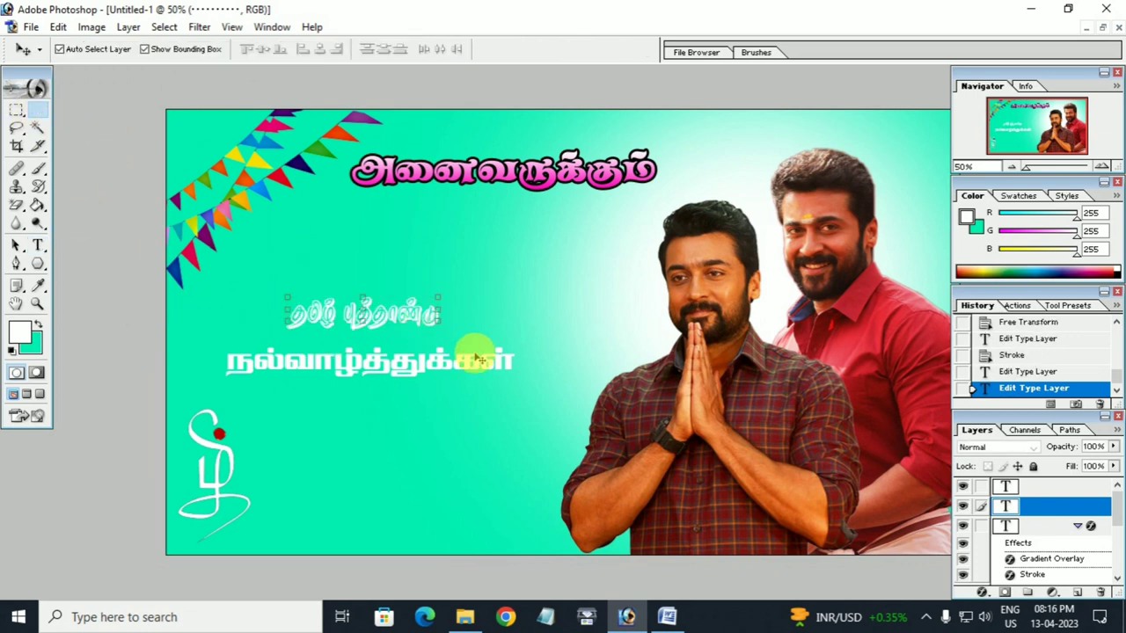
- Scale தமிழ் புத்தாண்டு to about 216% and place it just beneath the pink heading
{"action": "left_click_drag", "start_coordinate": [437, 326], "coordinate": [634, 356]}
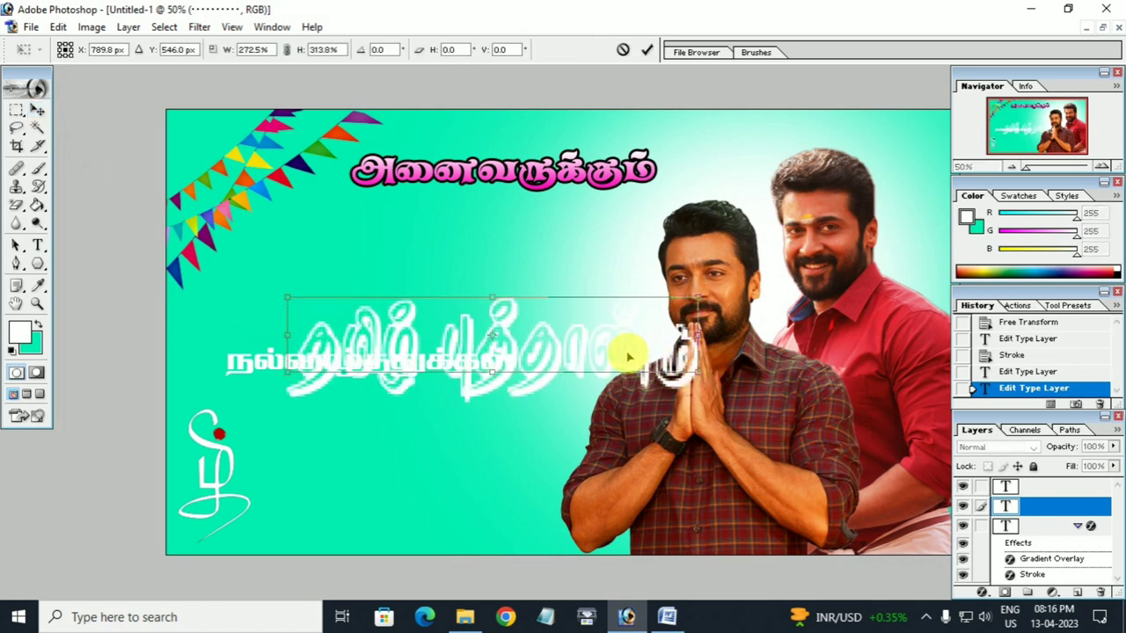
{"action": "key", "text": "ctrl+z"}
{"action": "left_click_drag", "start_coordinate": [447, 326], "coordinate": [613, 358]}
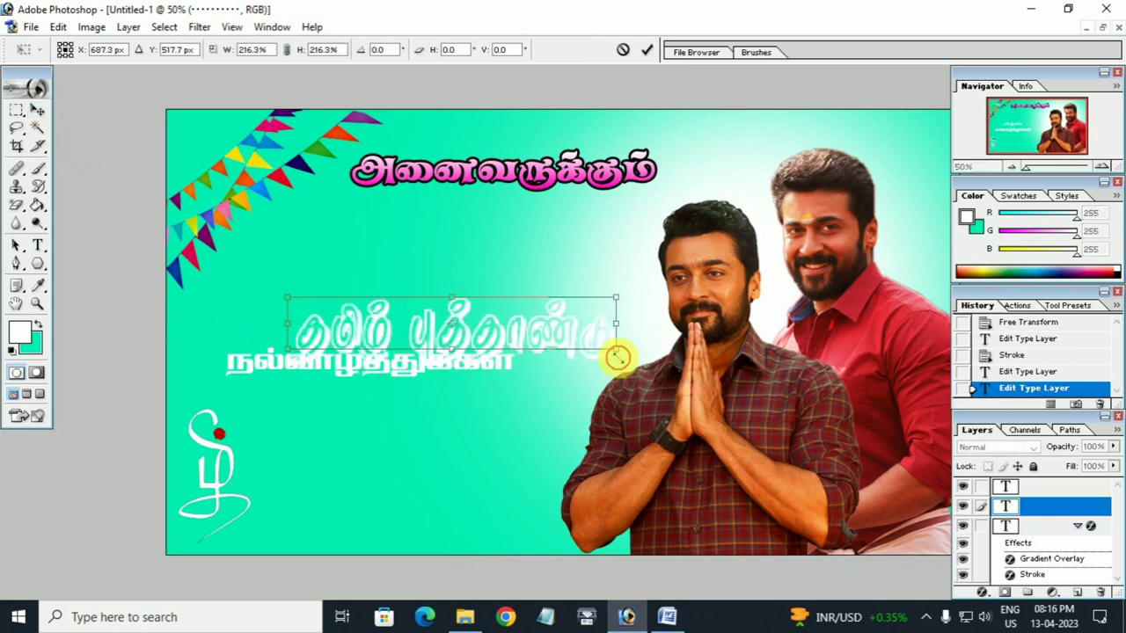
{"action": "key", "text": "Return"}
{"action": "left_click_drag", "start_coordinate": [492, 327], "coordinate": [504, 251]}
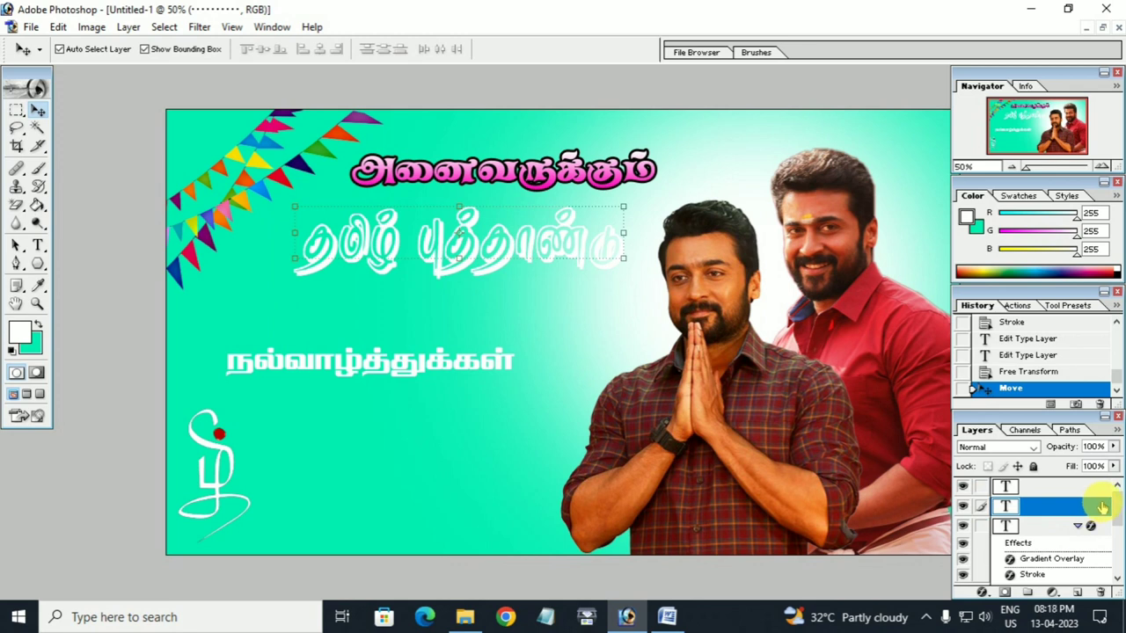
- Add a Gradient Overlay to the தமிழ் புத்தாண்டு headline layer
{"action": "double_click", "coordinate": [1100, 507]}
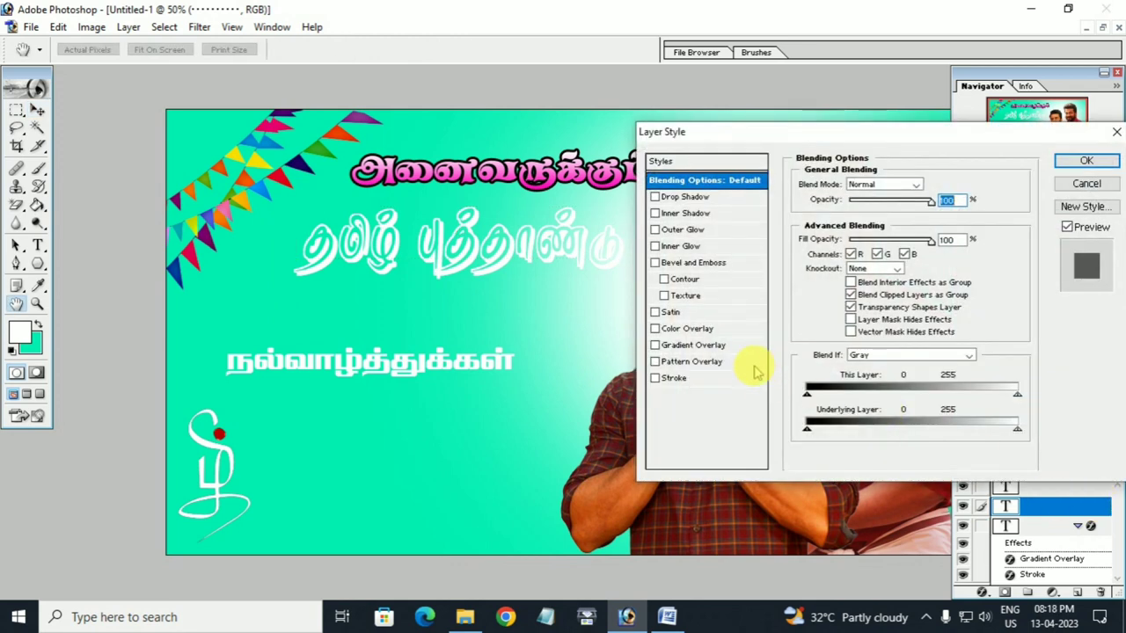
{"action": "left_click", "coordinate": [690, 347]}
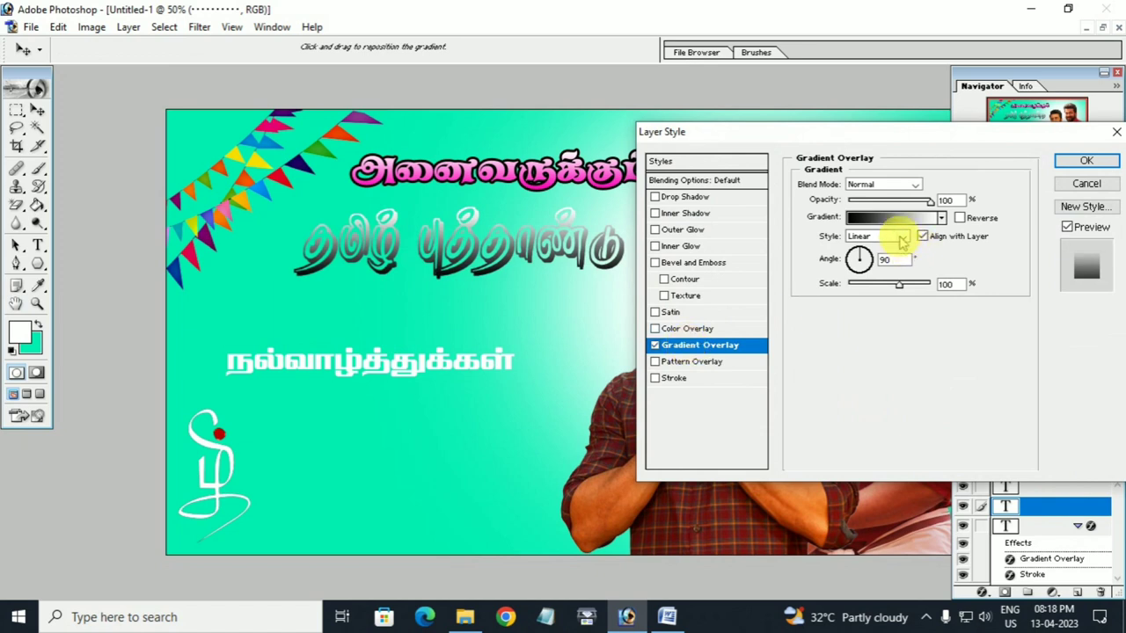
{"action": "left_click", "coordinate": [858, 218]}
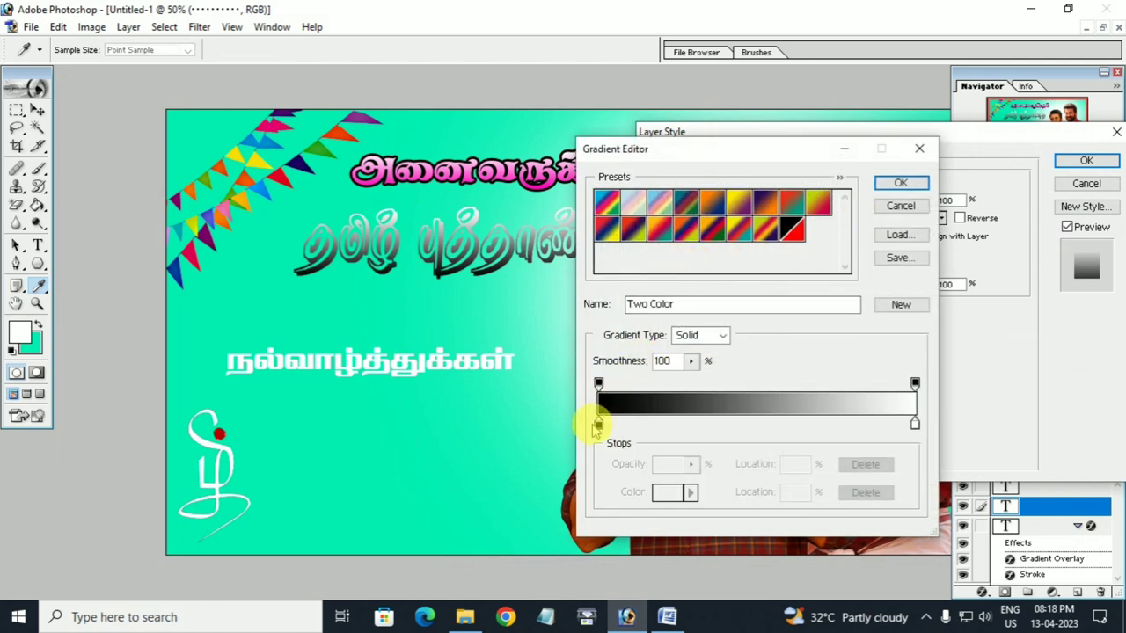
{"action": "left_click", "coordinate": [598, 425]}
{"action": "double_click", "coordinate": [598, 425]}
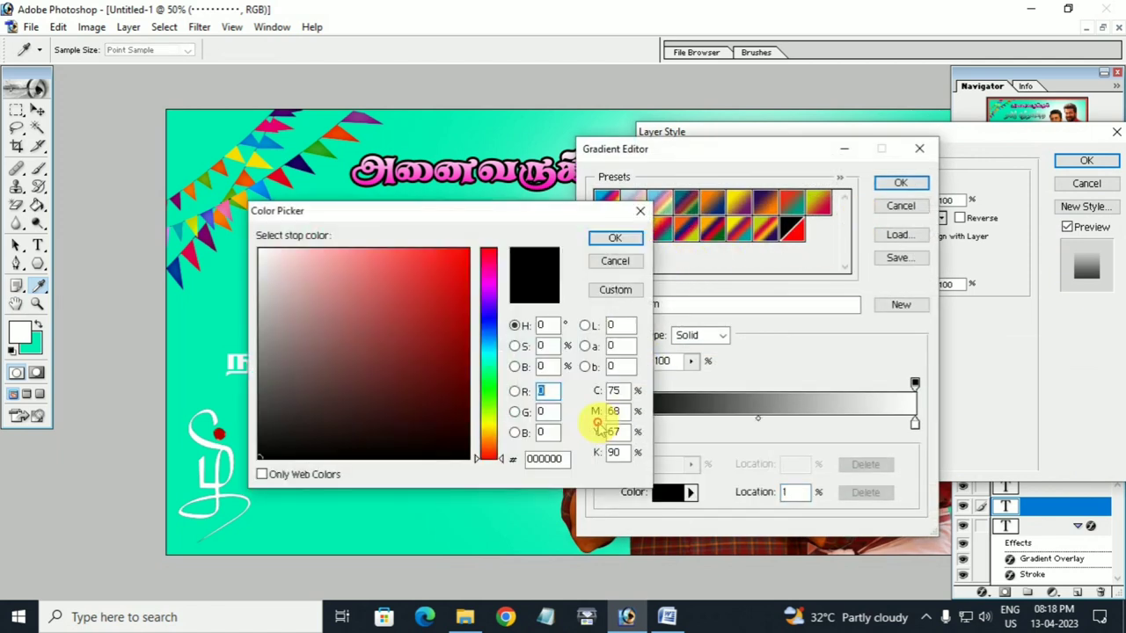
{"action": "left_click", "coordinate": [626, 236]}
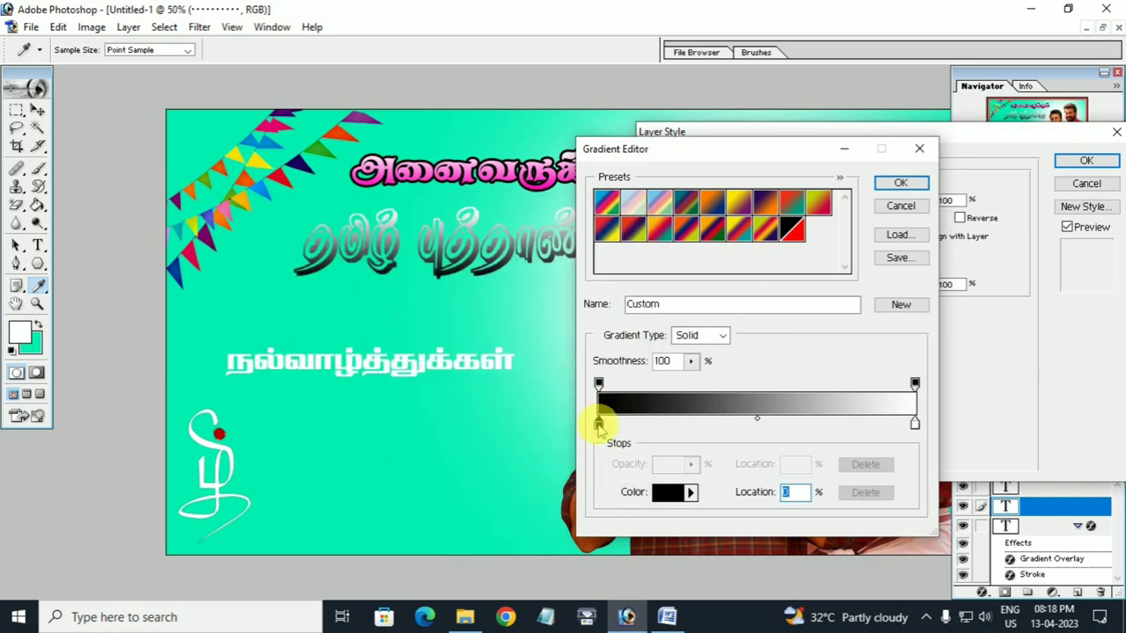
- Set the gradient stops to red and bright yellow and apply the overlay
{"action": "double_click", "coordinate": [598, 425]}
{"action": "mouse_move", "coordinate": [443, 271]}
{"action": "left_mouse_down"}
{"action": "mouse_move", "coordinate": [476, 236]}
{"action": "mouse_move", "coordinate": [849, 201]}
{"action": "left_mouse_up"}
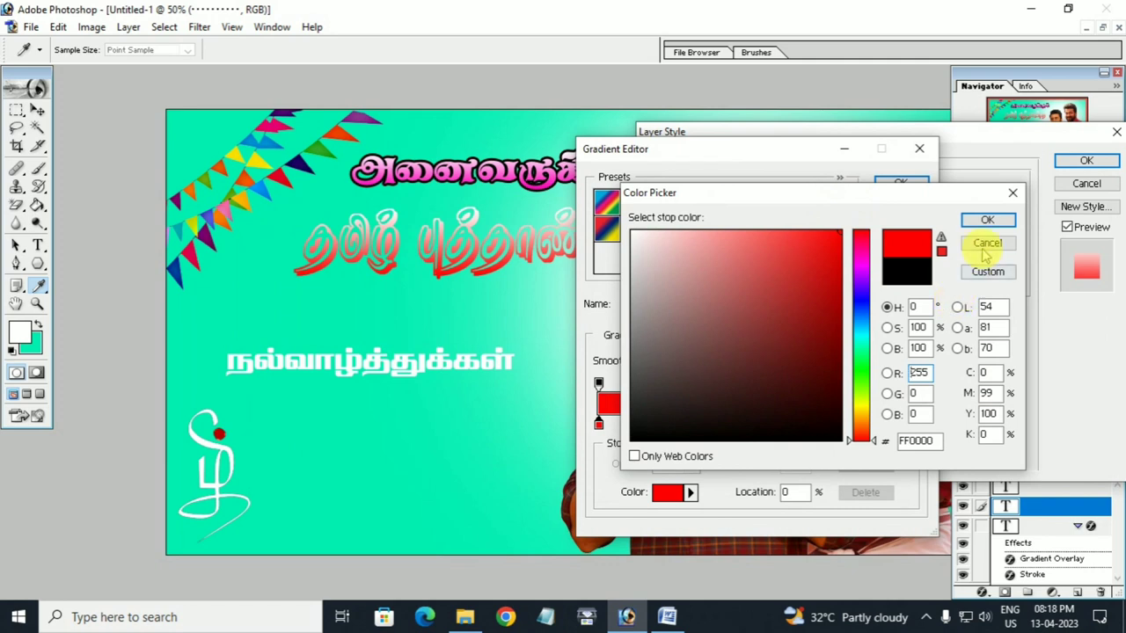
{"action": "left_click_drag", "start_coordinate": [842, 264], "coordinate": [841, 254]}
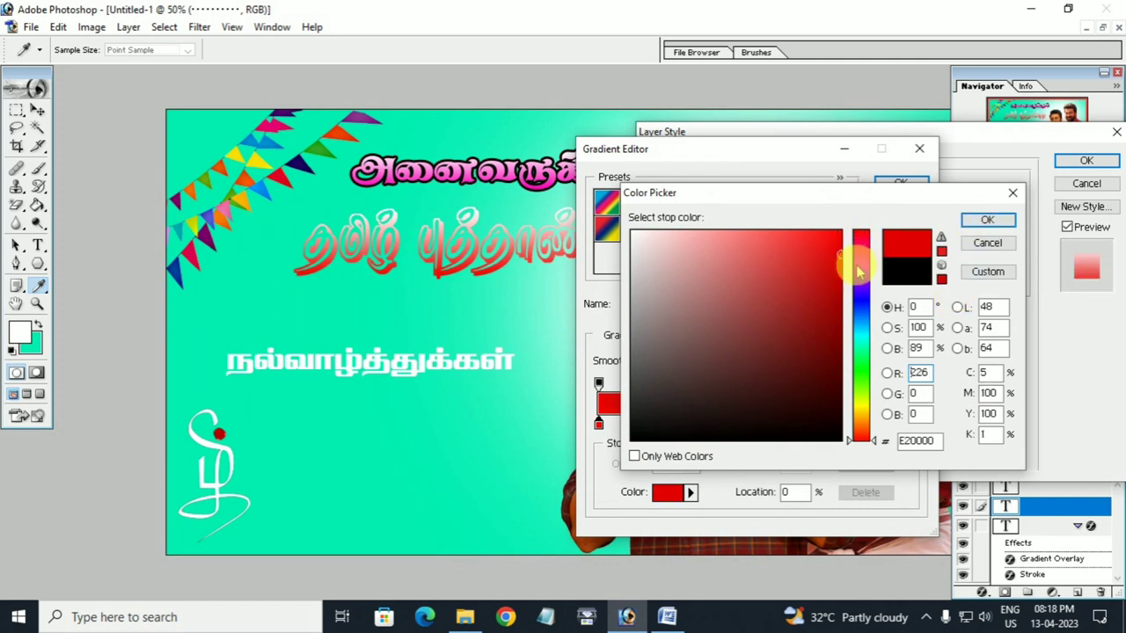
{"action": "left_click", "coordinate": [992, 220]}
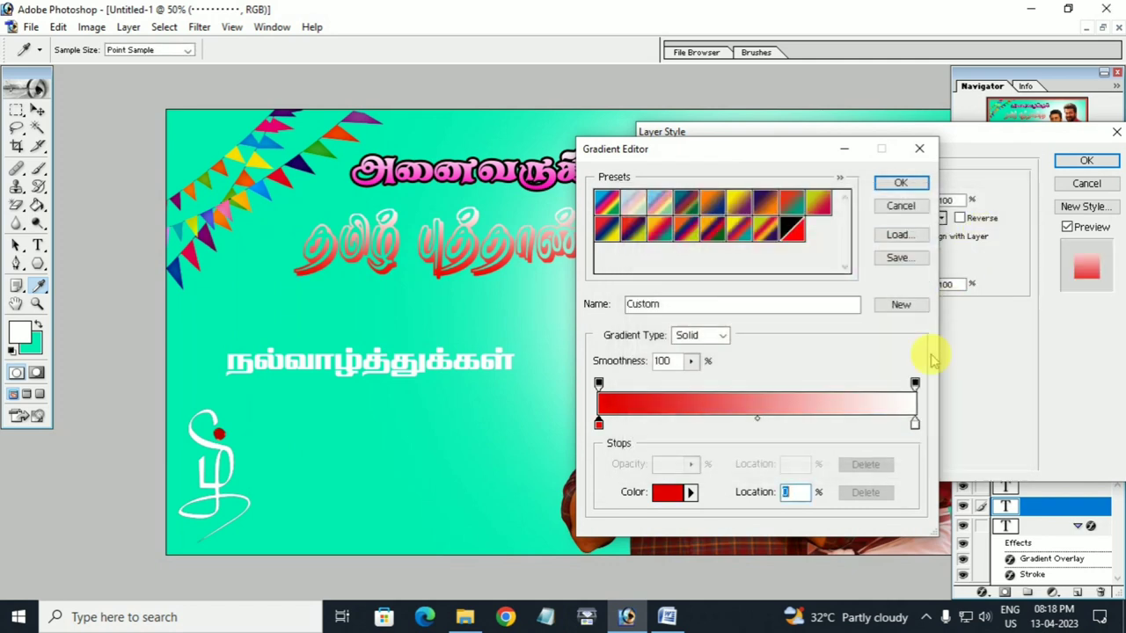
{"action": "double_click", "coordinate": [915, 425]}
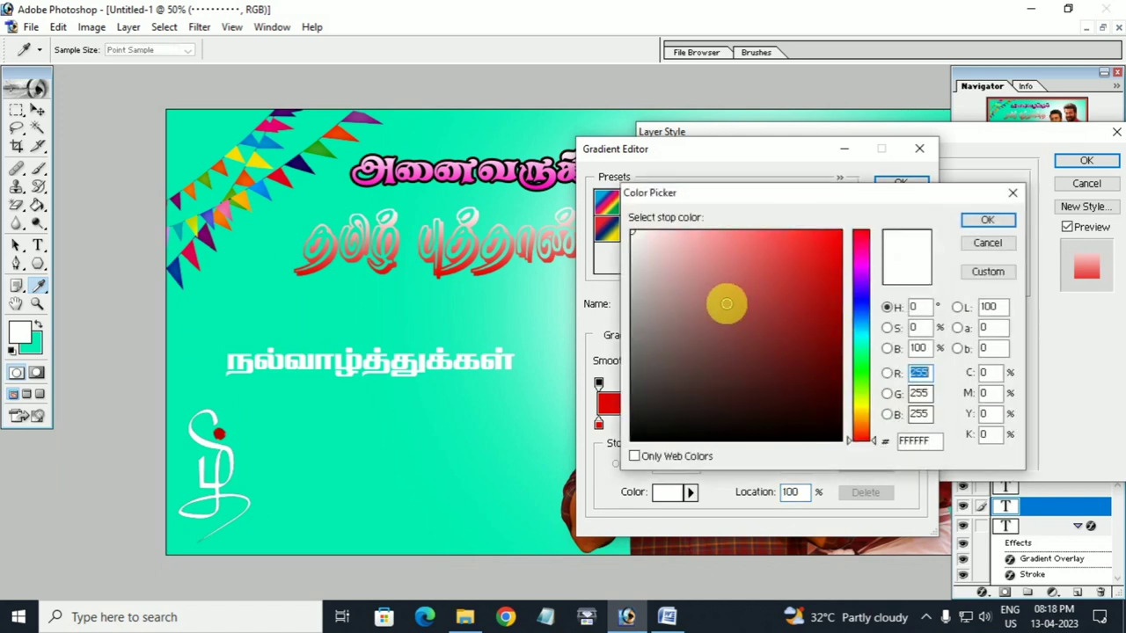
{"action": "left_click", "coordinate": [862, 406]}
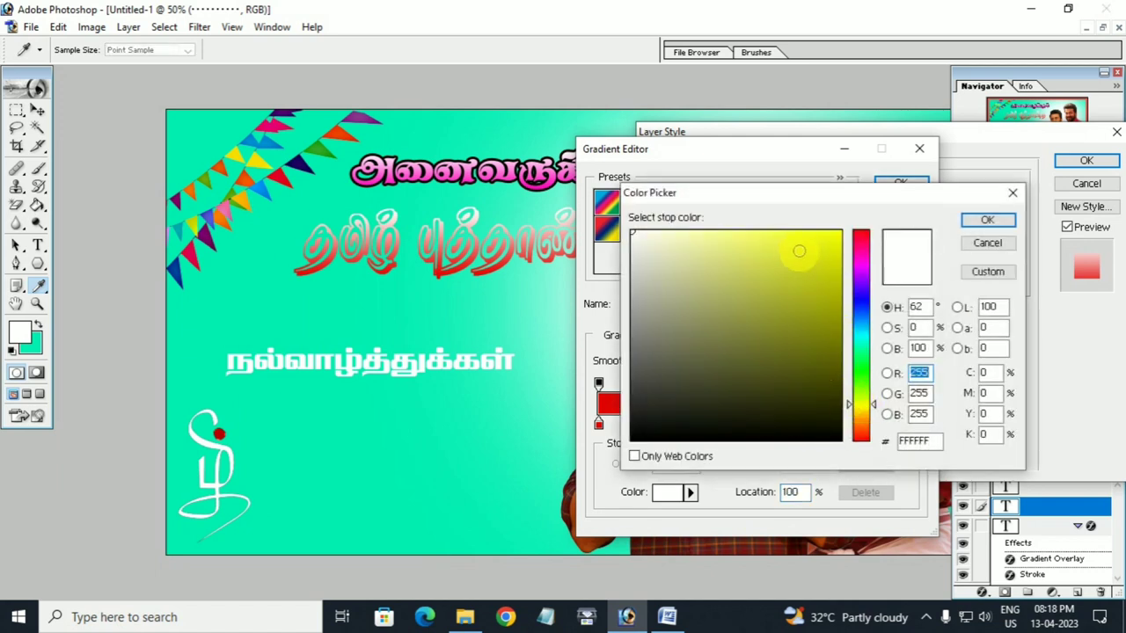
{"action": "left_click_drag", "start_coordinate": [799, 246], "coordinate": [892, 227]}
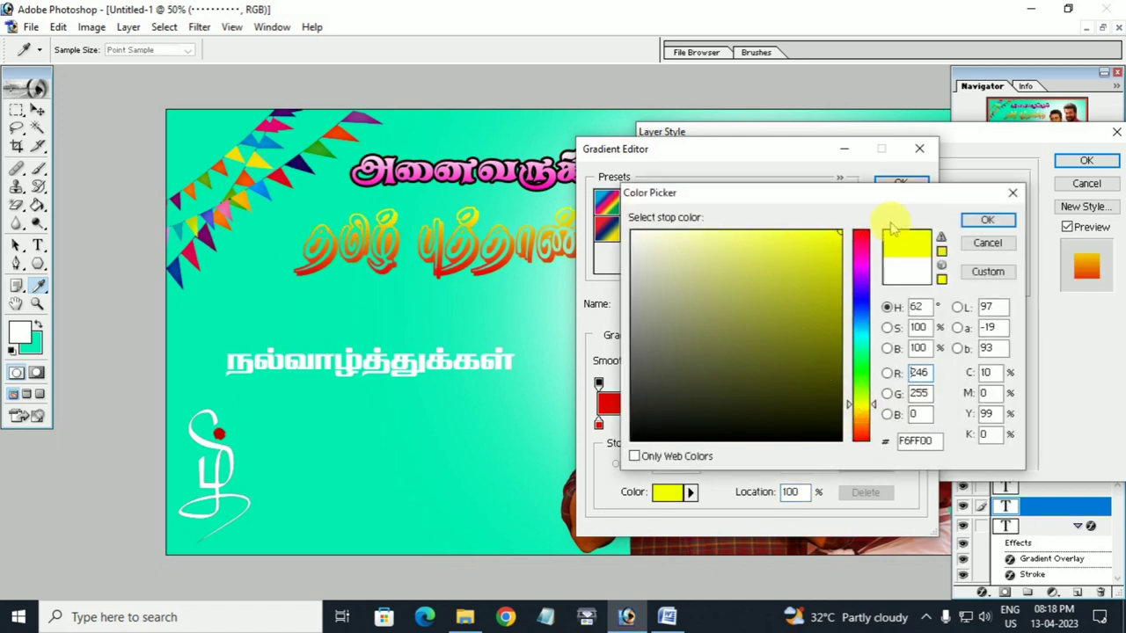
{"action": "left_click", "coordinate": [985, 220]}
{"action": "left_click", "coordinate": [901, 181]}
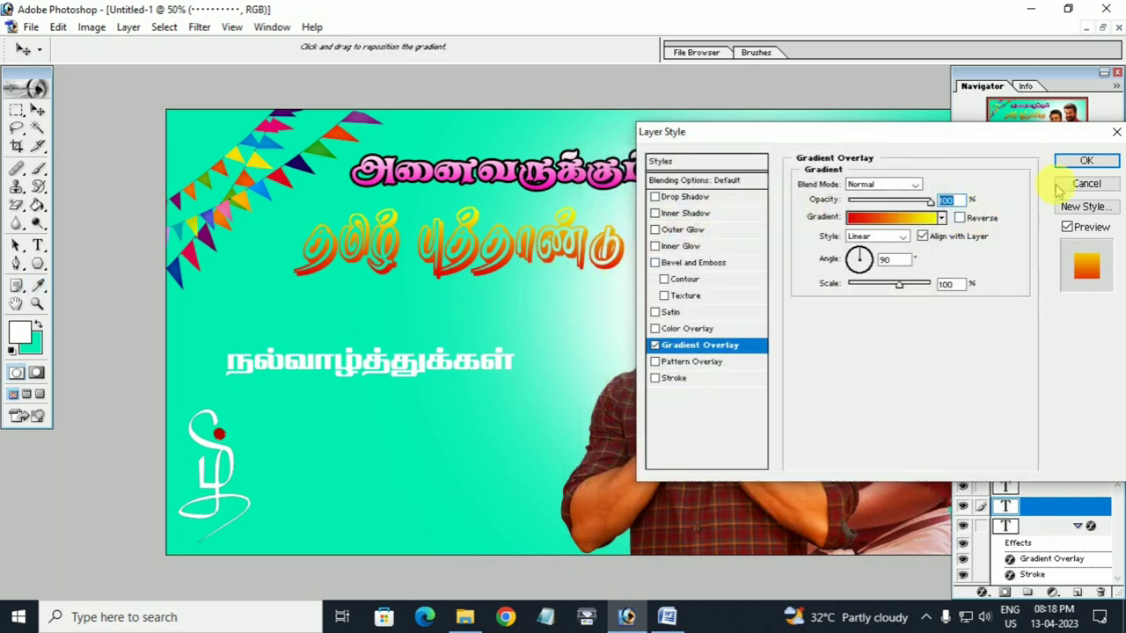
{"action": "left_click", "coordinate": [1087, 164]}
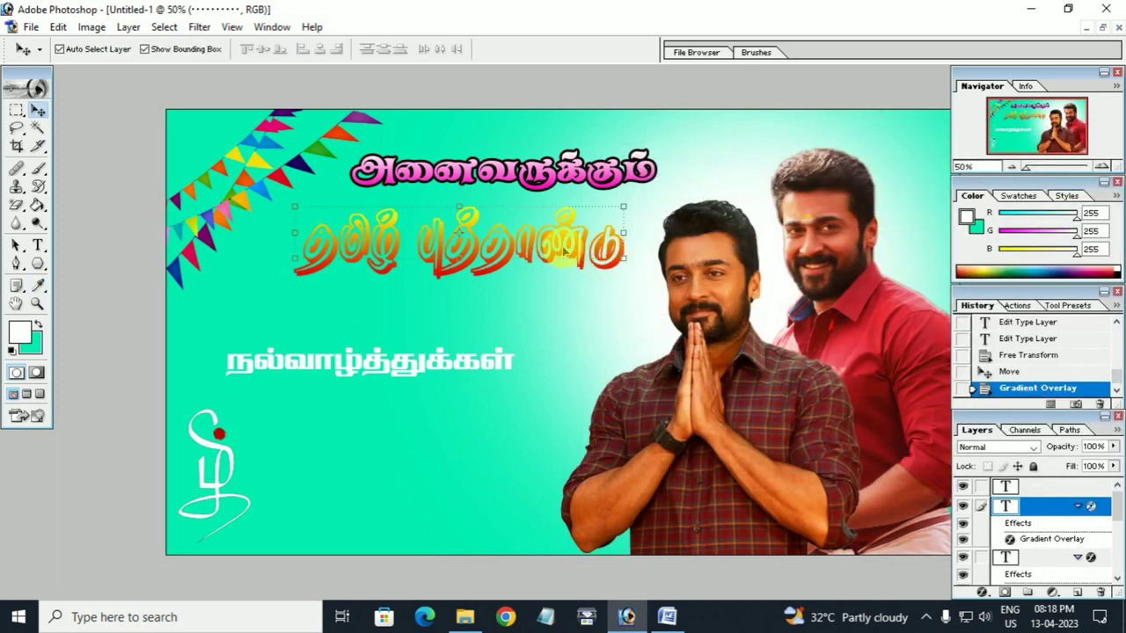
- Nudge both headlines up-right and scale the gradient headline to 94.9%
{"action": "mouse_move", "coordinate": [563, 255]}
{"action": "left_mouse_down"}
{"action": "mouse_move", "coordinate": [614, 236]}
{"action": "mouse_move", "coordinate": [595, 228]}
{"action": "left_mouse_up"}
{"action": "mouse_move", "coordinate": [539, 174]}
{"action": "left_mouse_down"}
{"action": "mouse_move", "coordinate": [567, 146]}
{"action": "mouse_move", "coordinate": [547, 163]}
{"action": "left_mouse_up"}
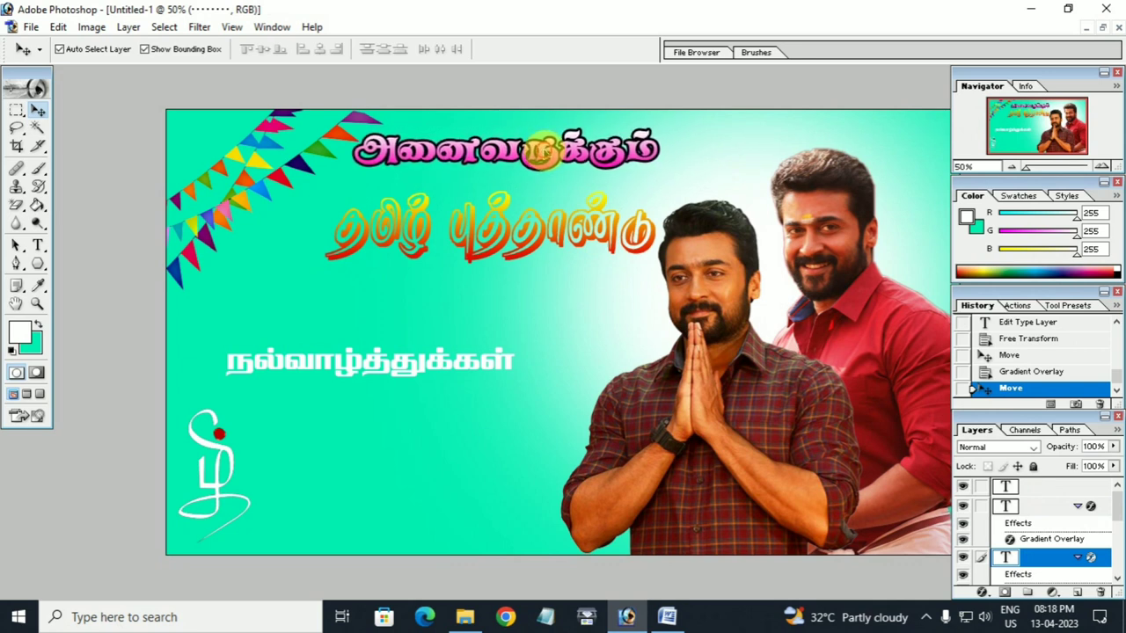
{"action": "mouse_move", "coordinate": [537, 229]}
{"action": "left_mouse_down"}
{"action": "mouse_move", "coordinate": [555, 216]}
{"action": "mouse_move", "coordinate": [545, 213]}
{"action": "left_mouse_up"}
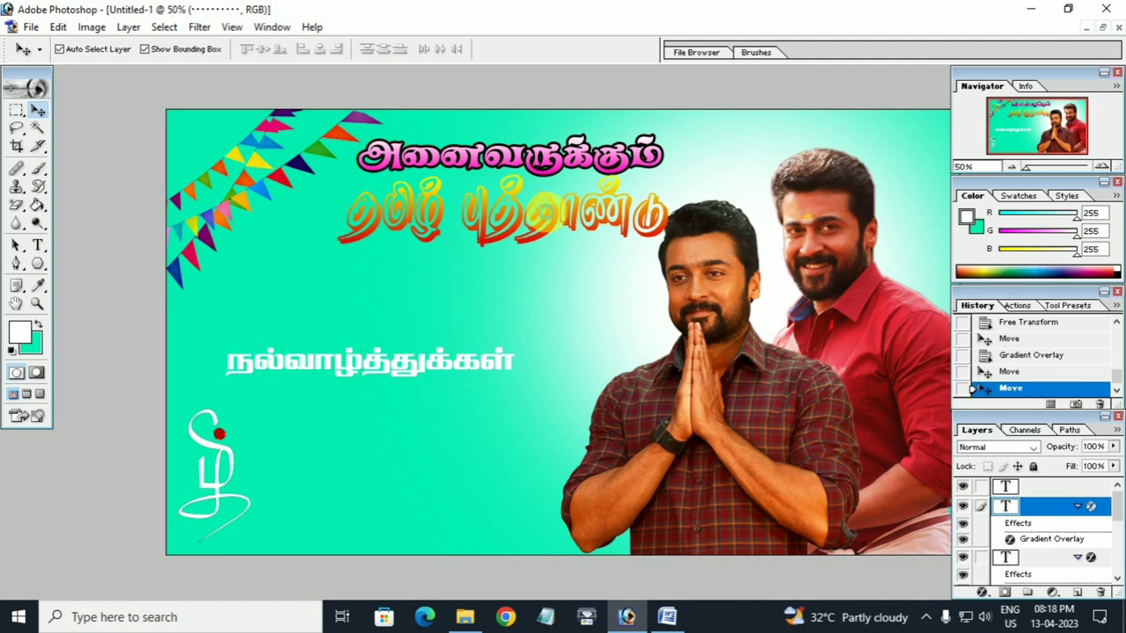
{"action": "key", "text": "ctrl+t"}
{"action": "left_click_drag", "start_coordinate": [667, 227], "coordinate": [651, 224]}
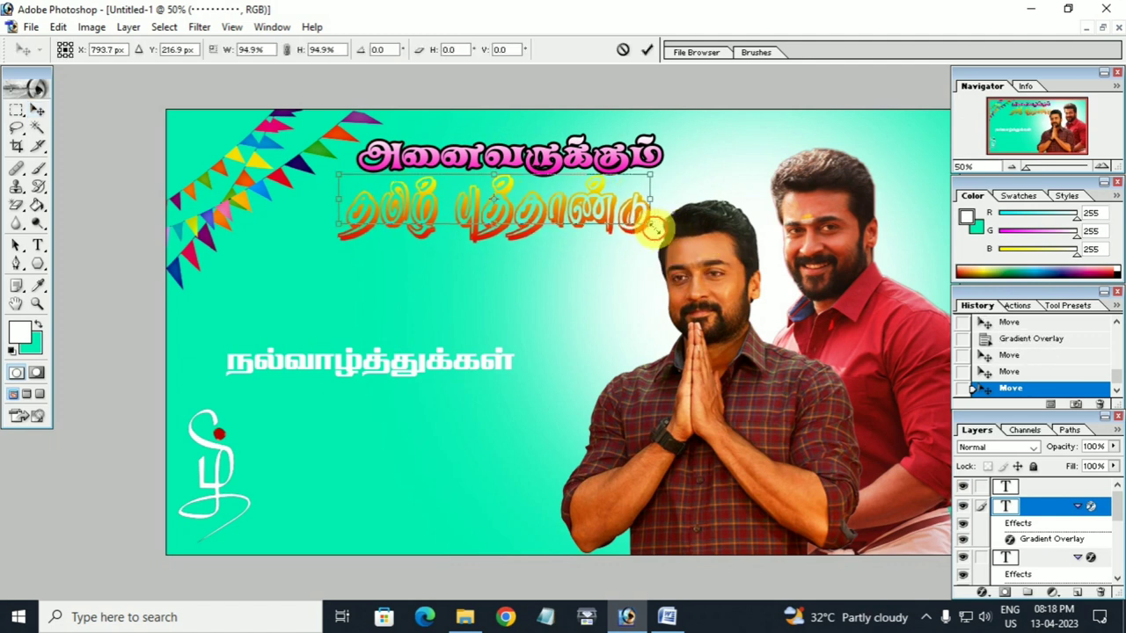
{"action": "left_click_drag", "start_coordinate": [522, 214], "coordinate": [529, 209]}
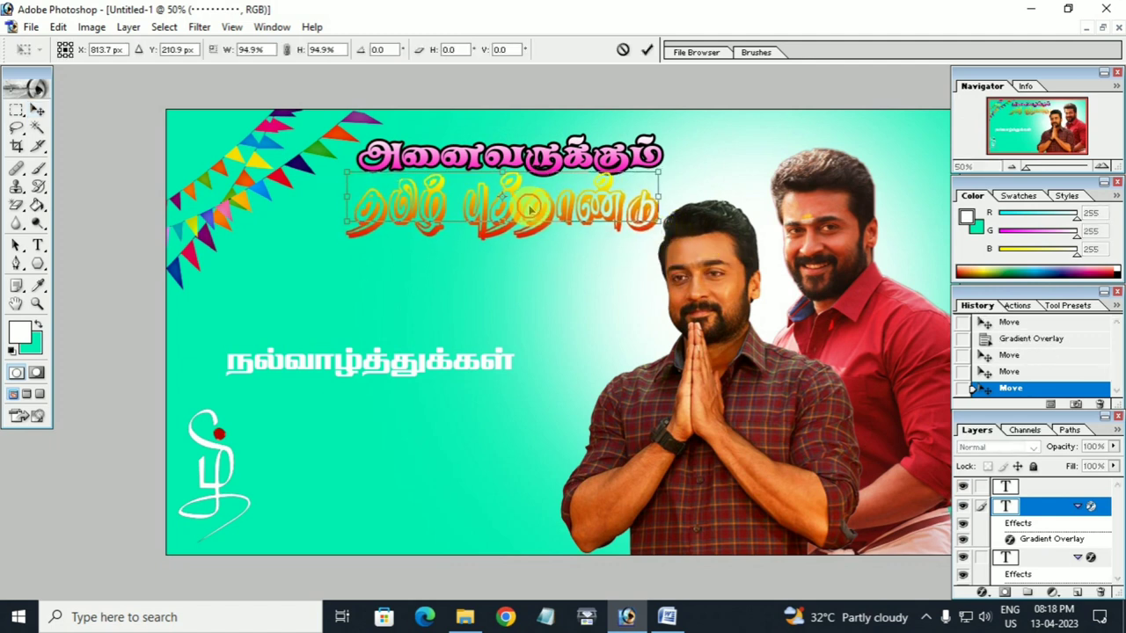
{"action": "key", "text": "Return"}
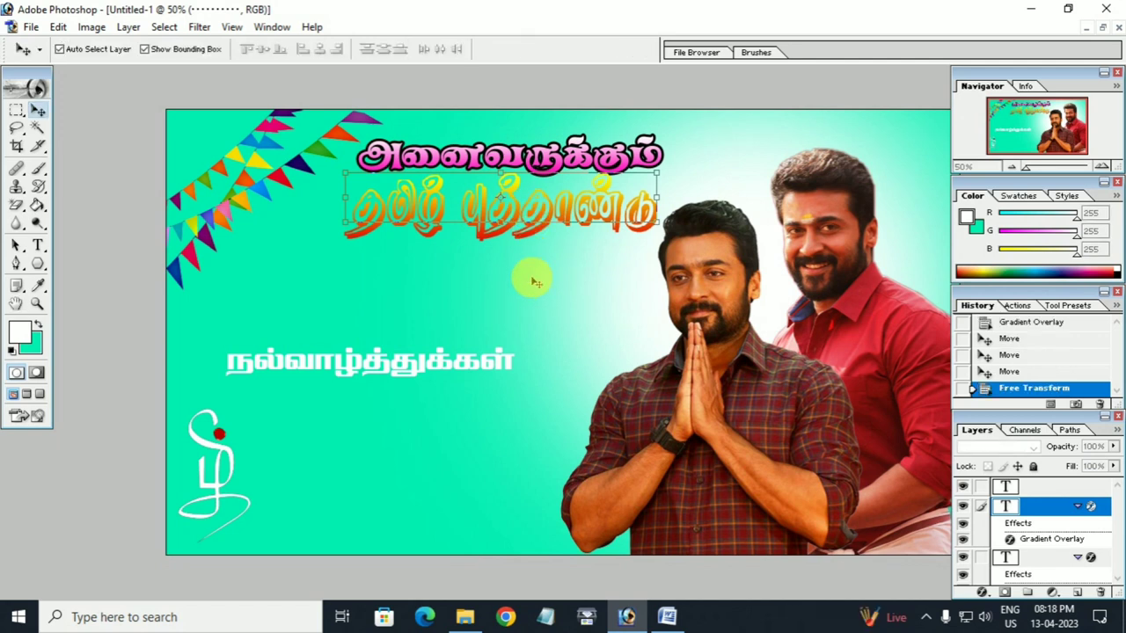
- Move the pink headline left over the bunting with the gradient headline stacked beneath it
{"action": "left_click", "coordinate": [533, 214]}
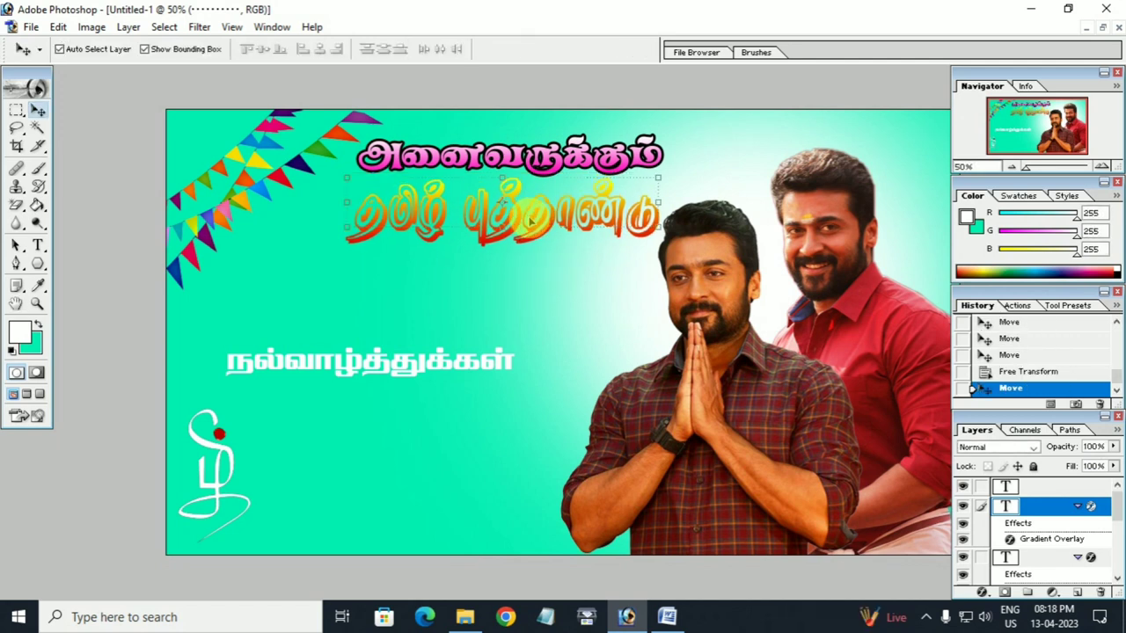
{"action": "left_click", "coordinate": [453, 158]}
{"action": "left_click_drag", "start_coordinate": [453, 159], "coordinate": [361, 161]}
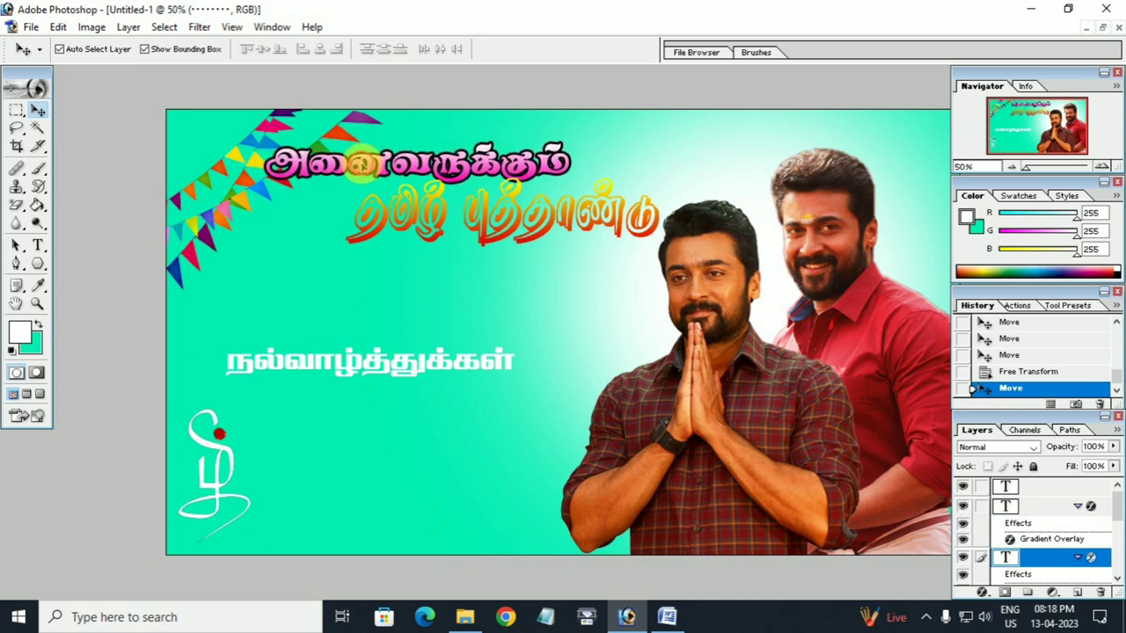
{"action": "mouse_move", "coordinate": [438, 216]}
{"action": "left_mouse_down"}
{"action": "mouse_move", "coordinate": [398, 215]}
{"action": "mouse_move", "coordinate": [407, 220]}
{"action": "left_mouse_up"}
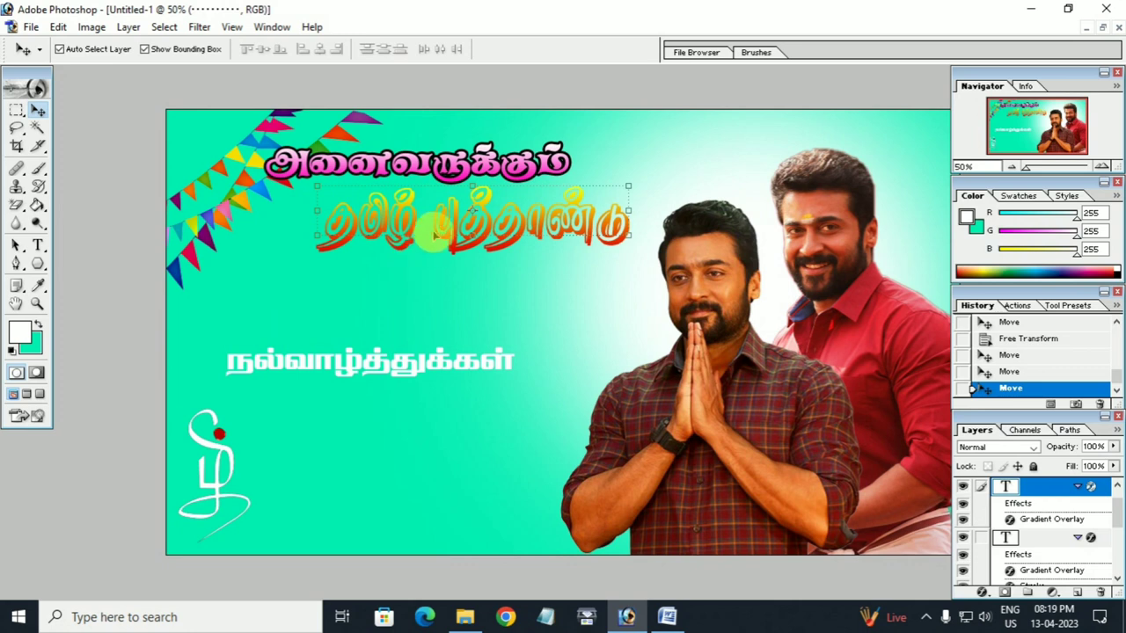
{"action": "left_click", "coordinate": [455, 227]}
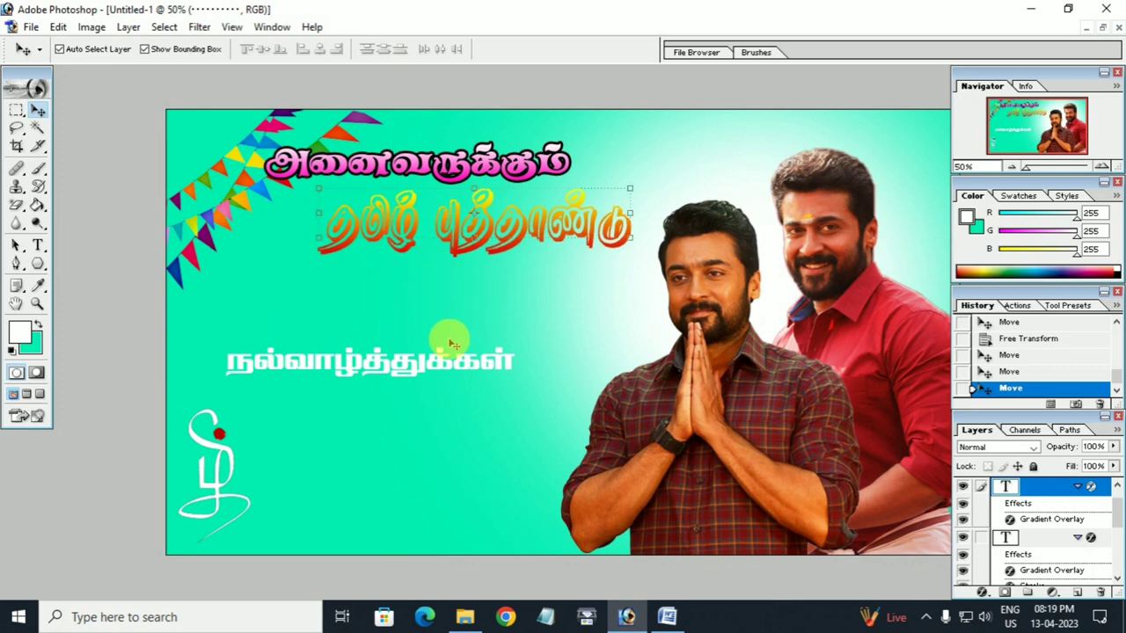
{"action": "left_click", "coordinate": [414, 360]}
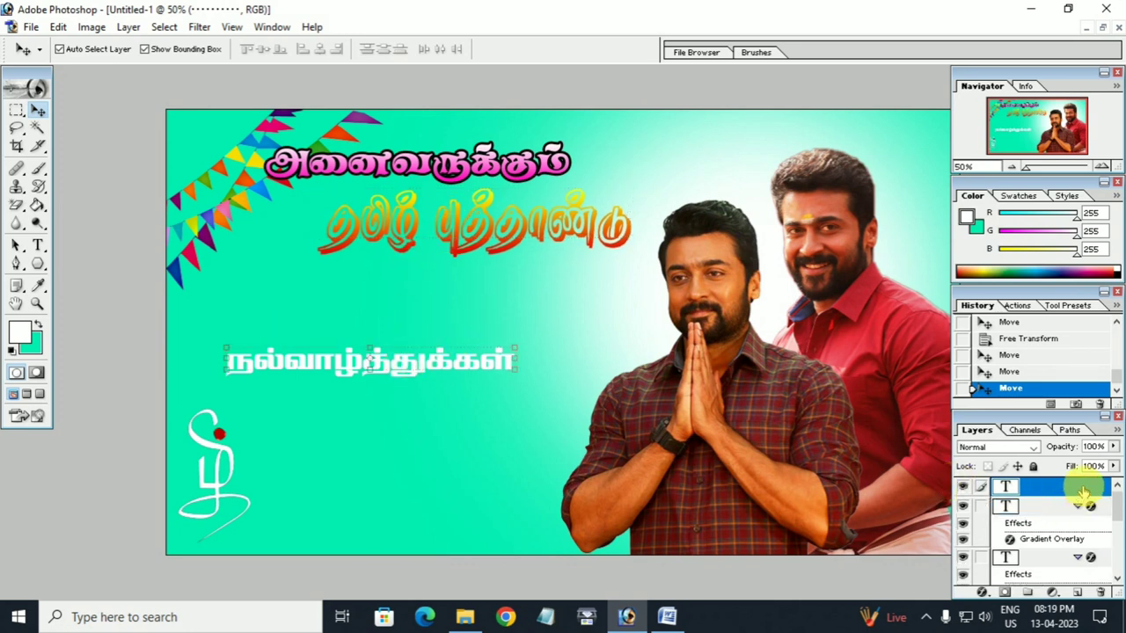
{"action": "left_click", "coordinate": [37, 245]}
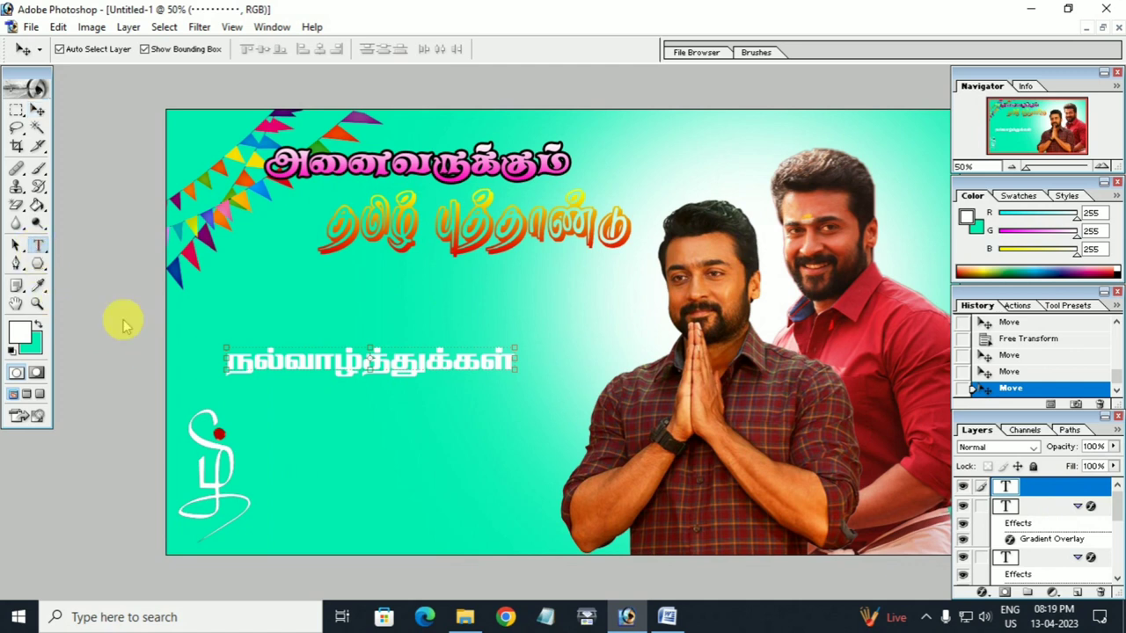
- Change the greeting நல்வாழ்த்துக்கள் to the STMZH-016 font
{"action": "left_click", "coordinate": [305, 368]}
{"action": "key", "text": "ctrl+a"}
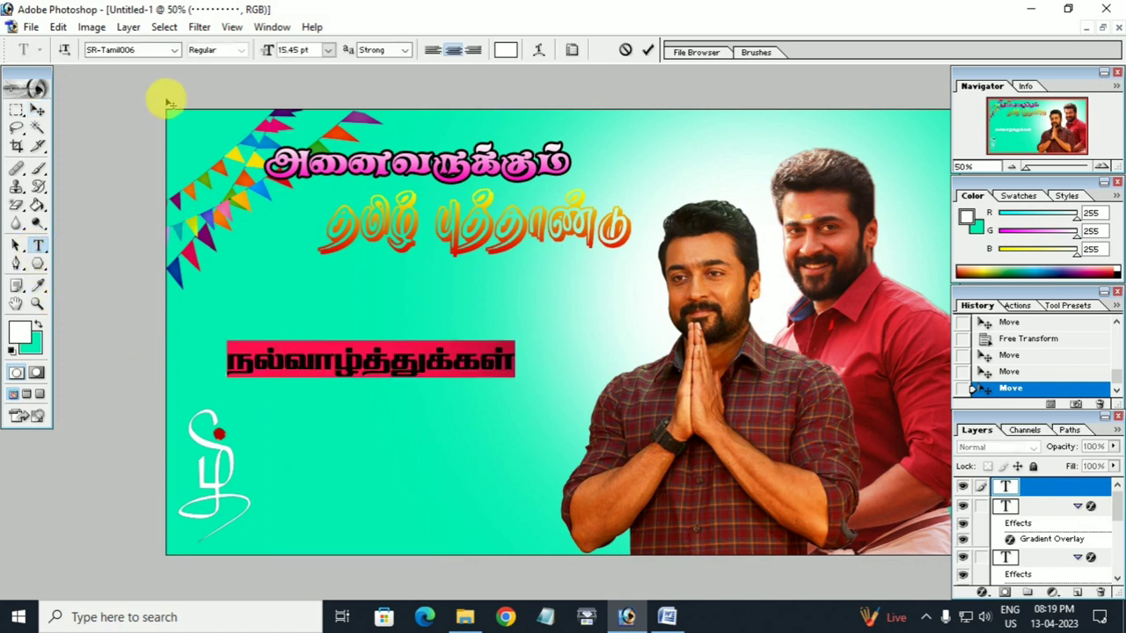
{"action": "left_click", "coordinate": [141, 51]}
{"action": "left_click", "coordinate": [173, 50]}
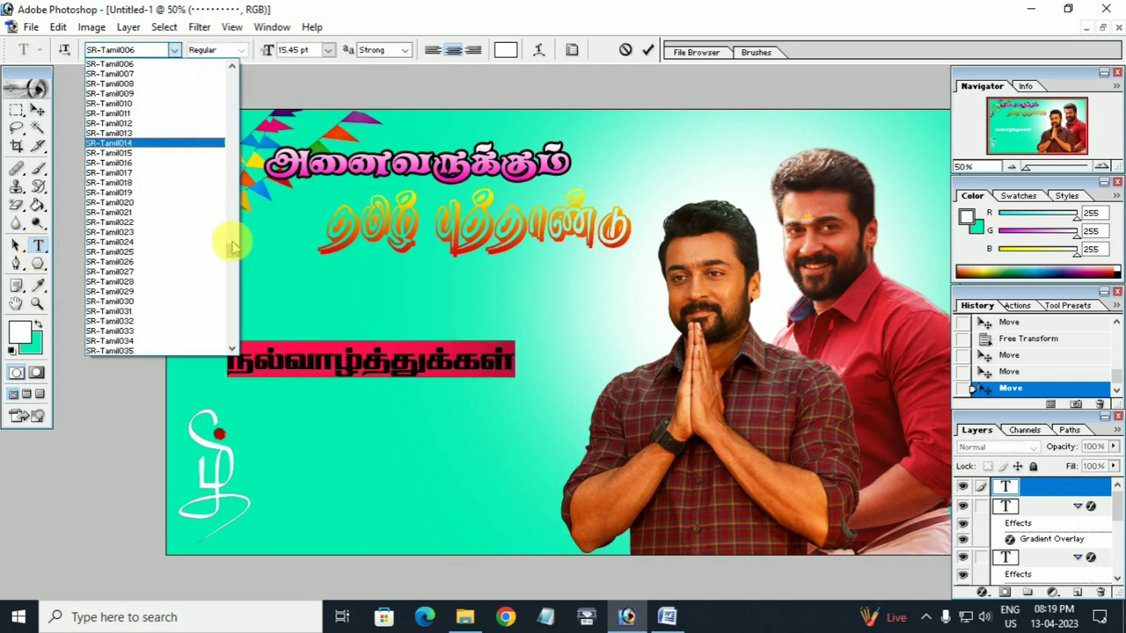
{"action": "left_click", "coordinate": [141, 143]}
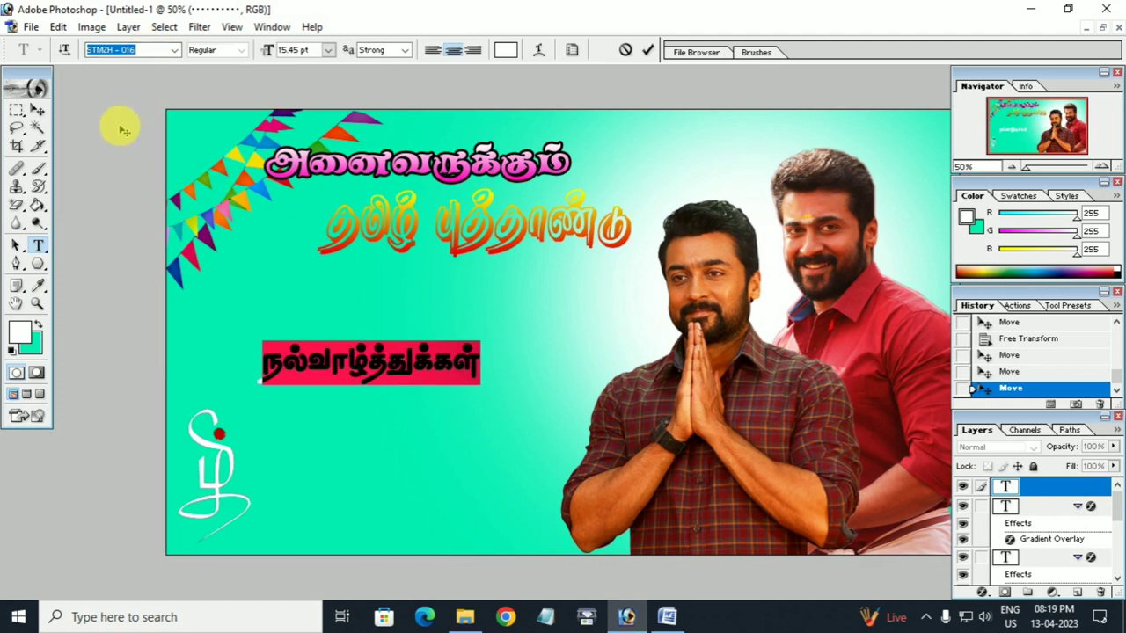
{"action": "left_click", "coordinate": [37, 109]}
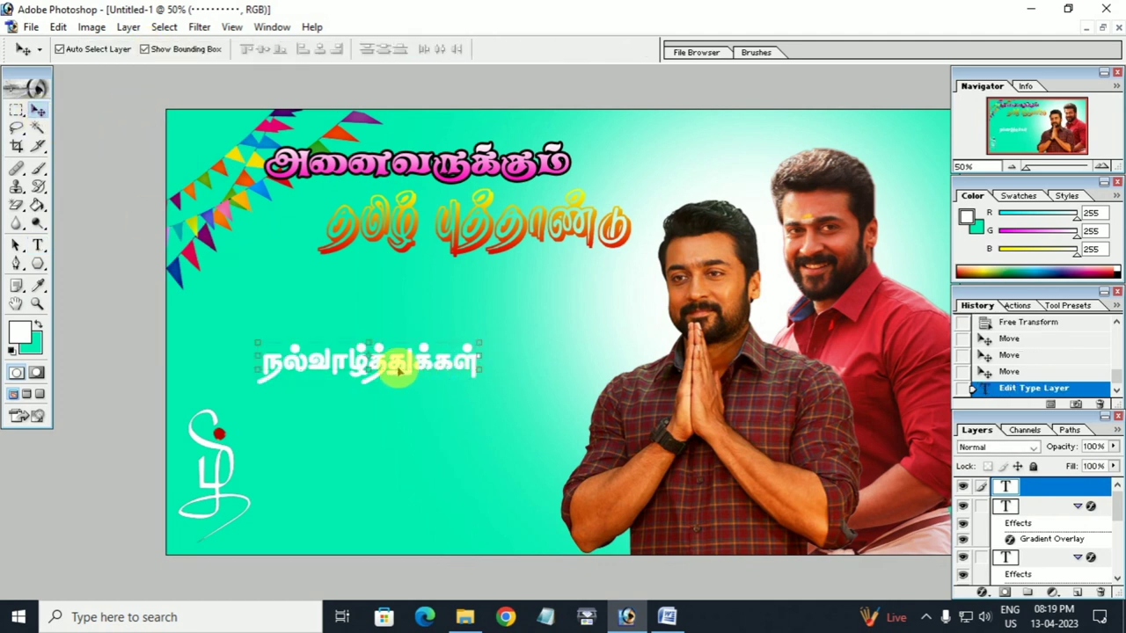
- Move the greeting under தமிழ் புத்தாண்டு and enlarge it to 126.9%
{"action": "left_click_drag", "start_coordinate": [400, 363], "coordinate": [503, 282]}
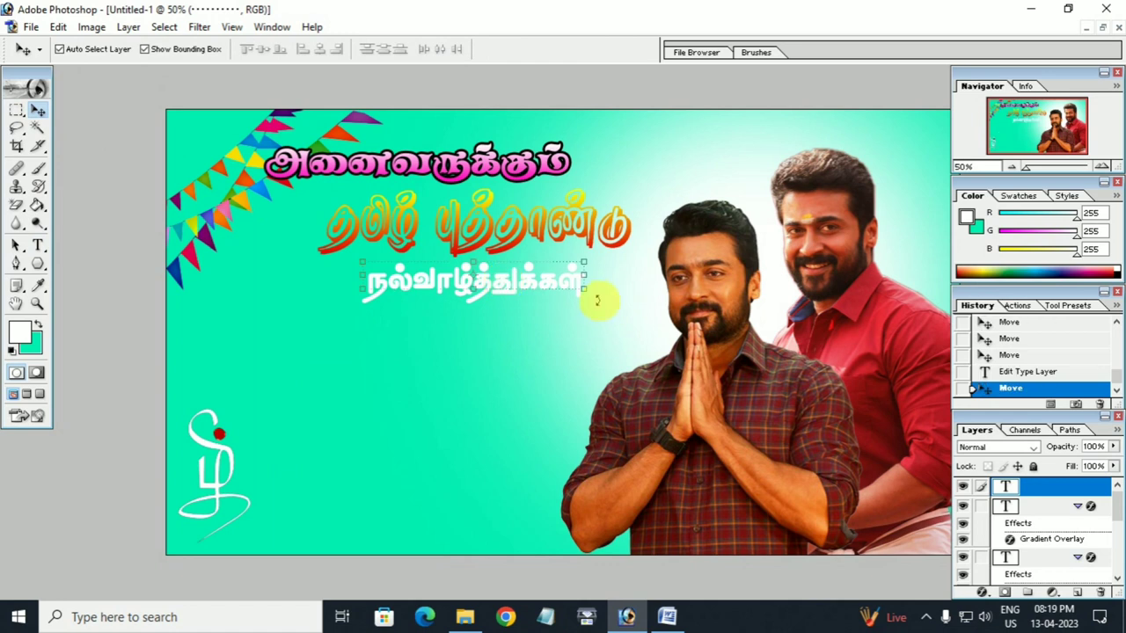
{"action": "left_click_drag", "start_coordinate": [584, 292], "coordinate": [644, 301]}
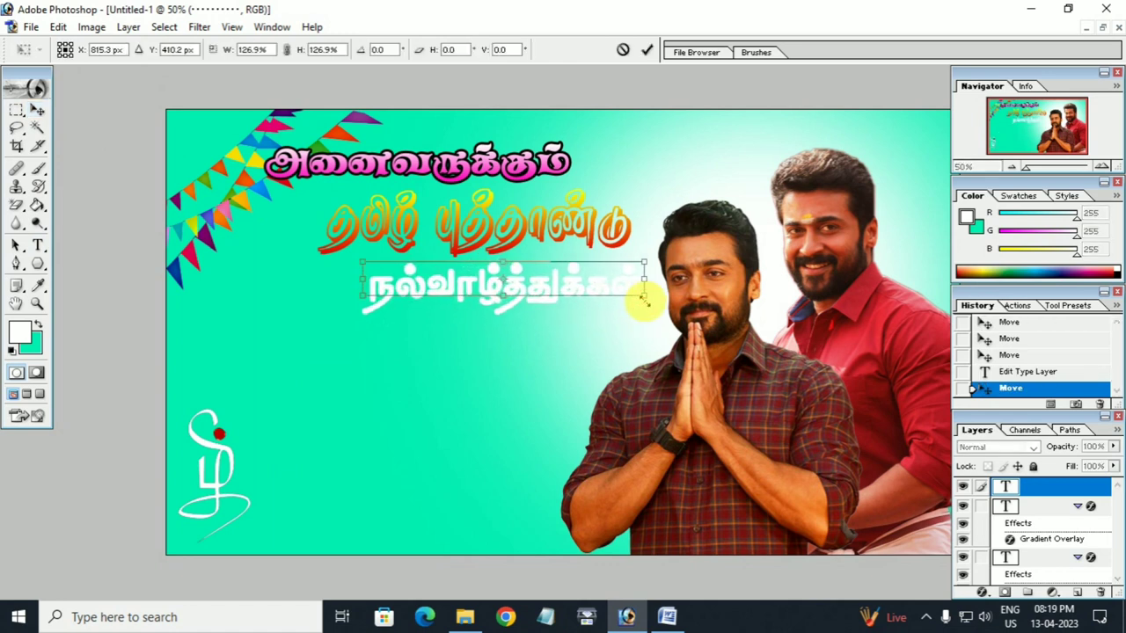
{"action": "key", "text": "Return"}
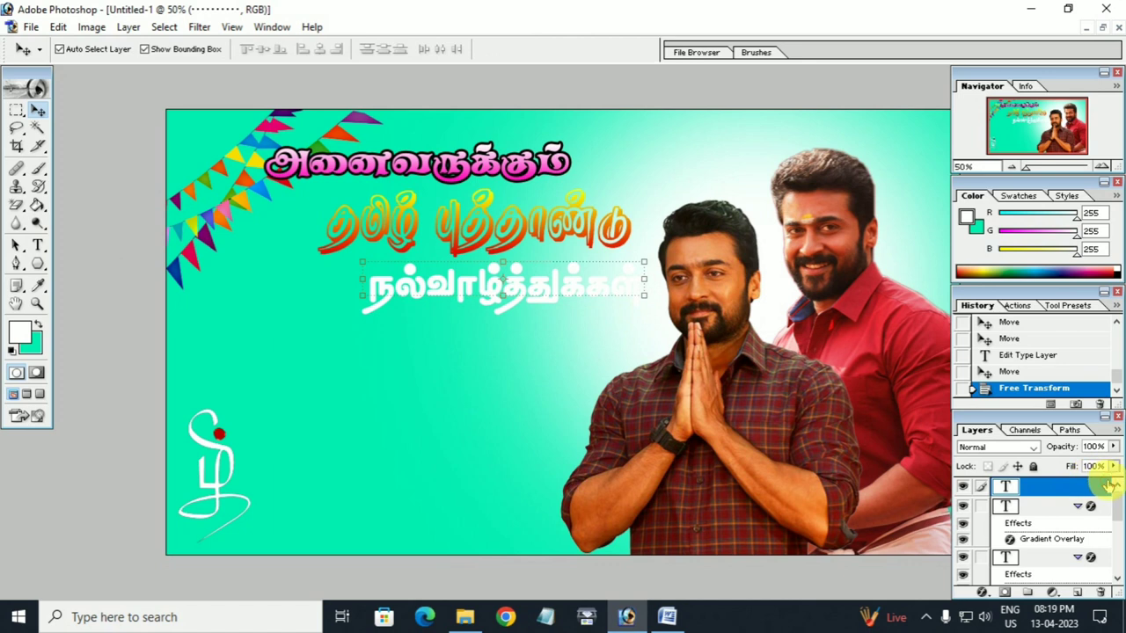
- Give the bottom greeting a 6 px black outside stroke
{"action": "double_click", "coordinate": [1111, 485]}
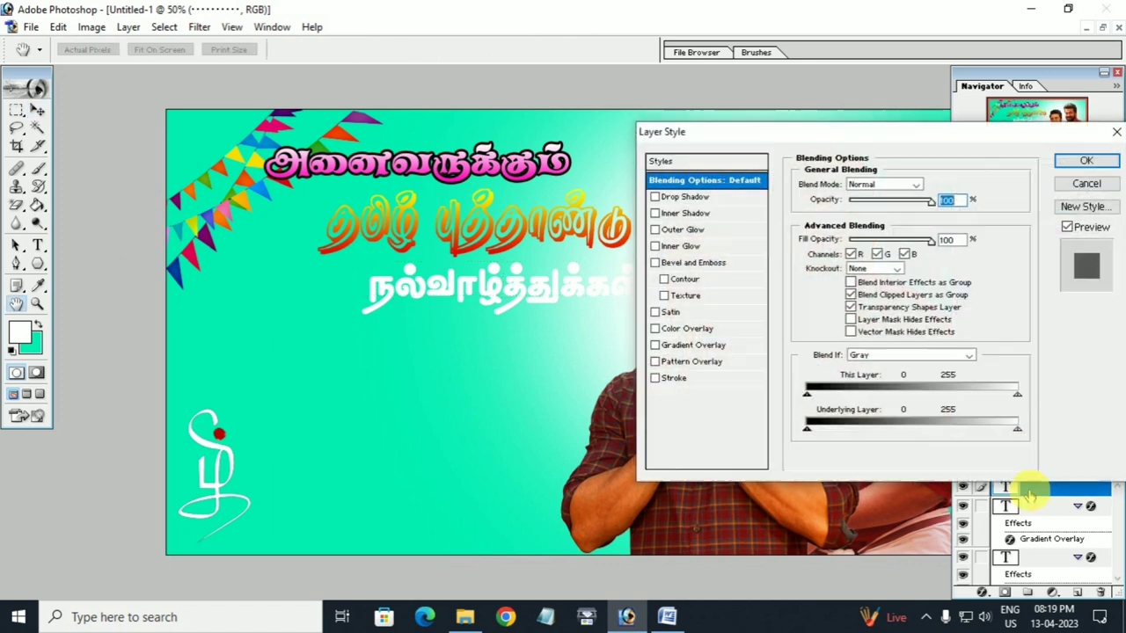
{"action": "left_click", "coordinate": [673, 379]}
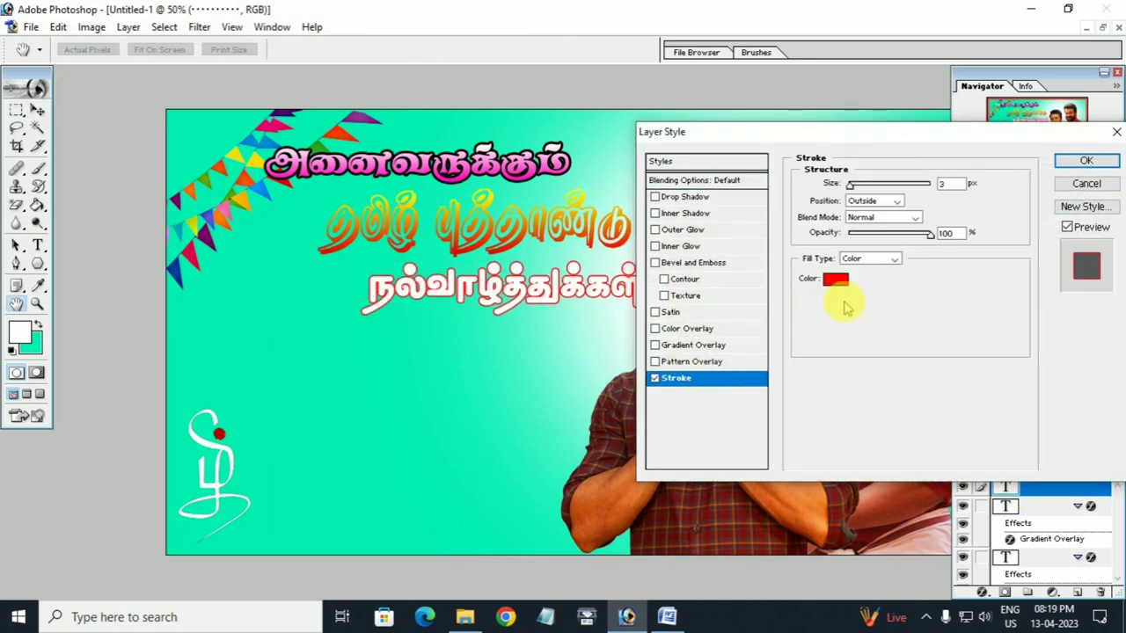
{"action": "left_click", "coordinate": [836, 280]}
{"action": "left_click_drag", "start_coordinate": [651, 418], "coordinate": [591, 452]}
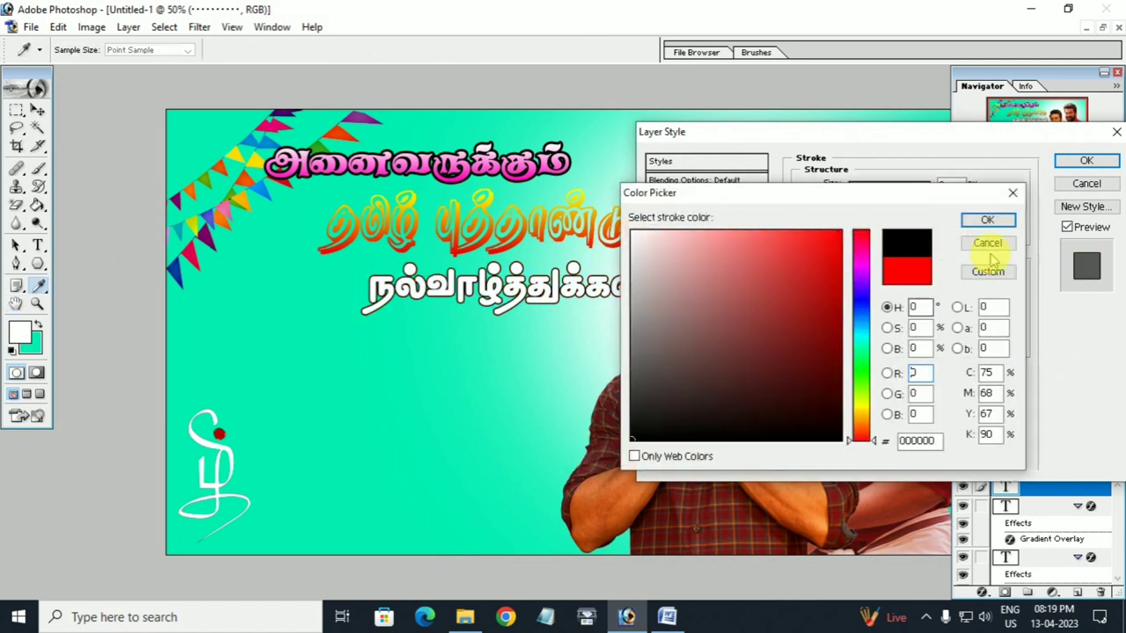
{"action": "left_click", "coordinate": [989, 221]}
{"action": "left_click_drag", "start_coordinate": [850, 184], "coordinate": [855, 185]}
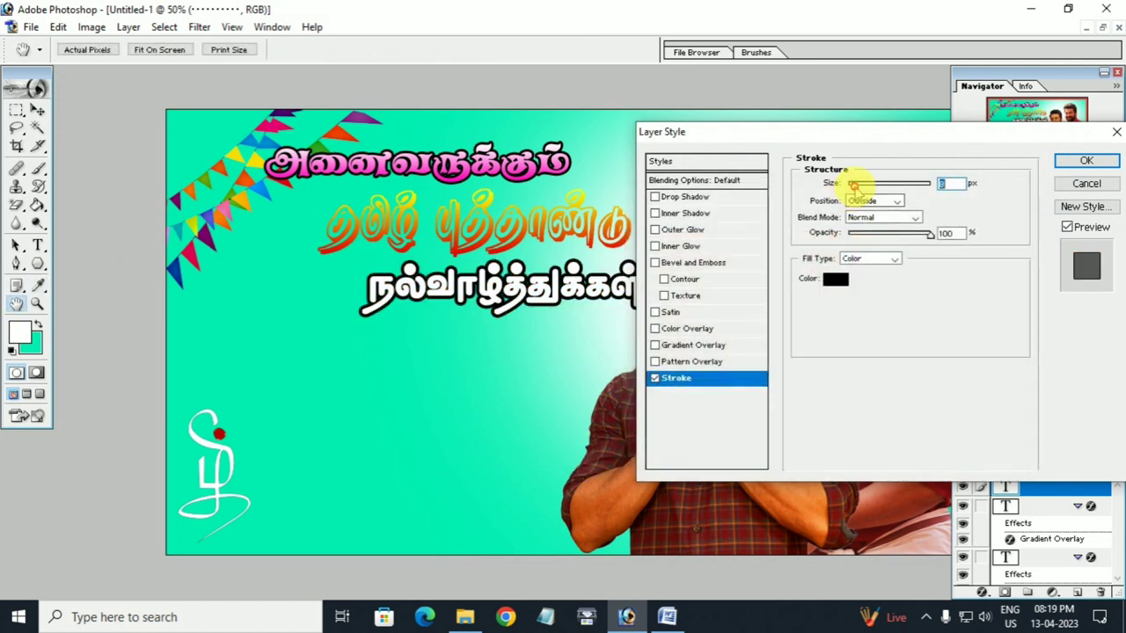
- Set its Gradient Overlay to blue-to-white and apply both styles
{"action": "left_click", "coordinate": [917, 193]}
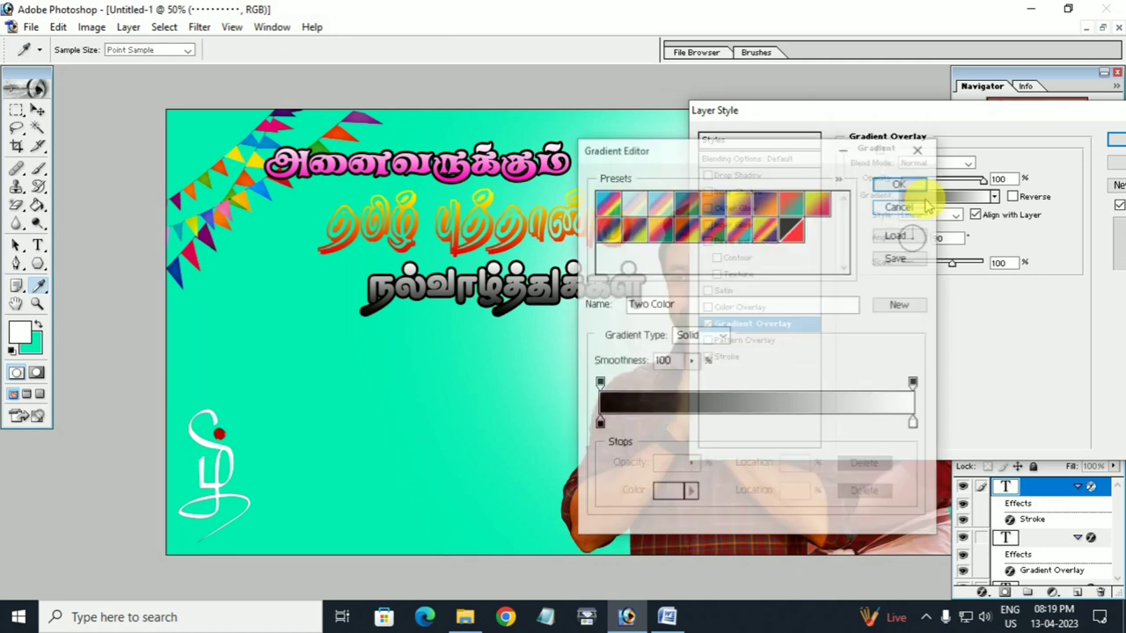
{"action": "left_click", "coordinate": [598, 425]}
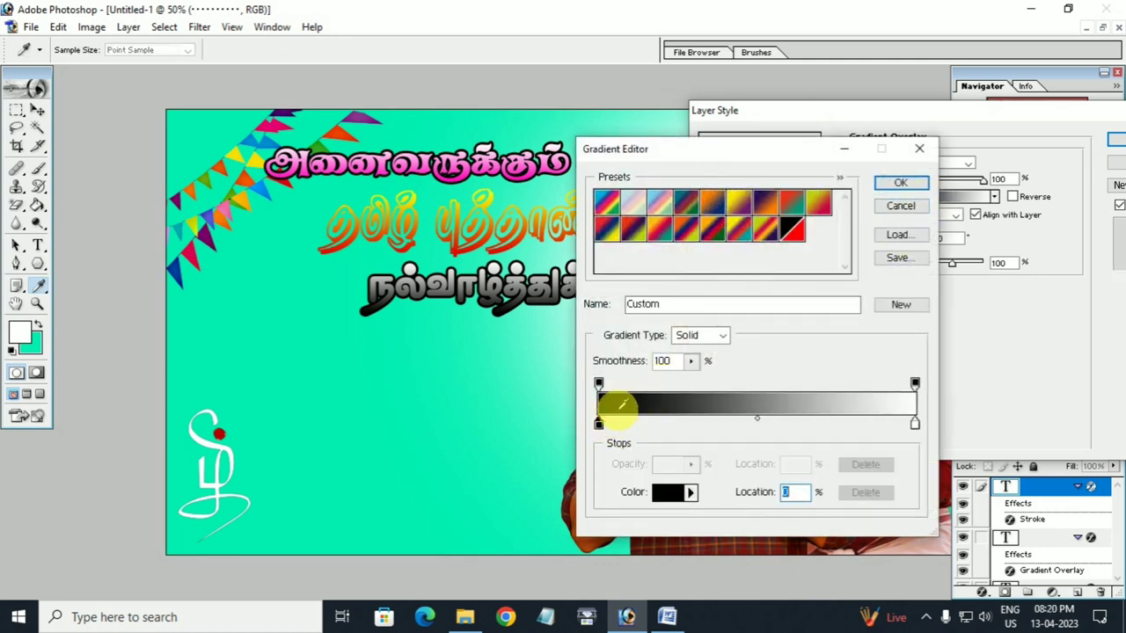
{"action": "double_click", "coordinate": [597, 425]}
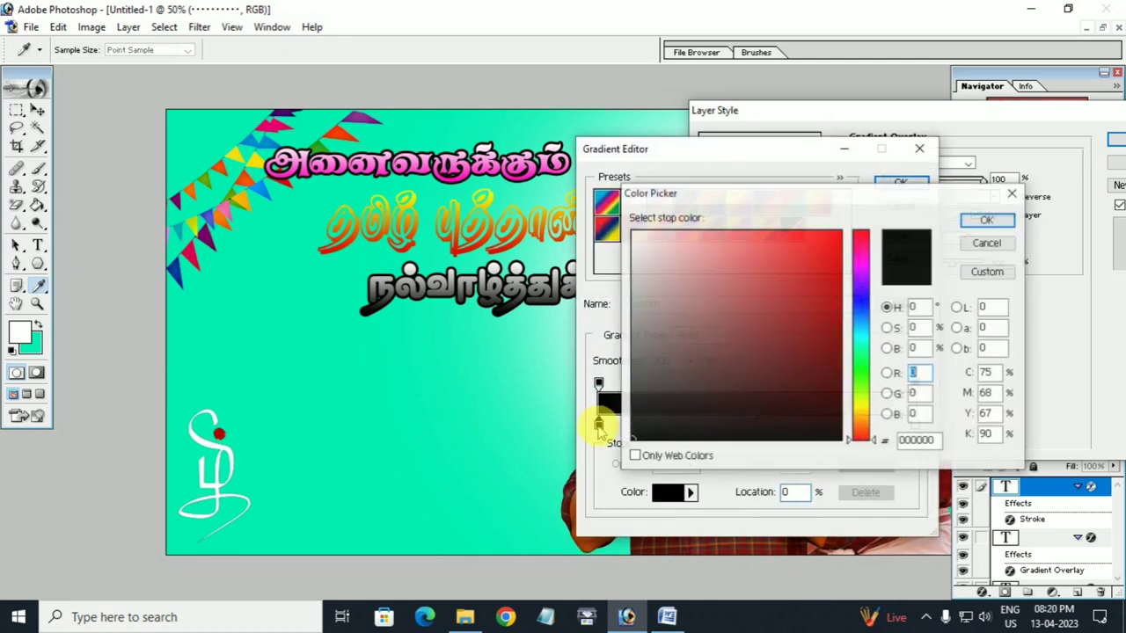
{"action": "left_click", "coordinate": [1008, 243]}
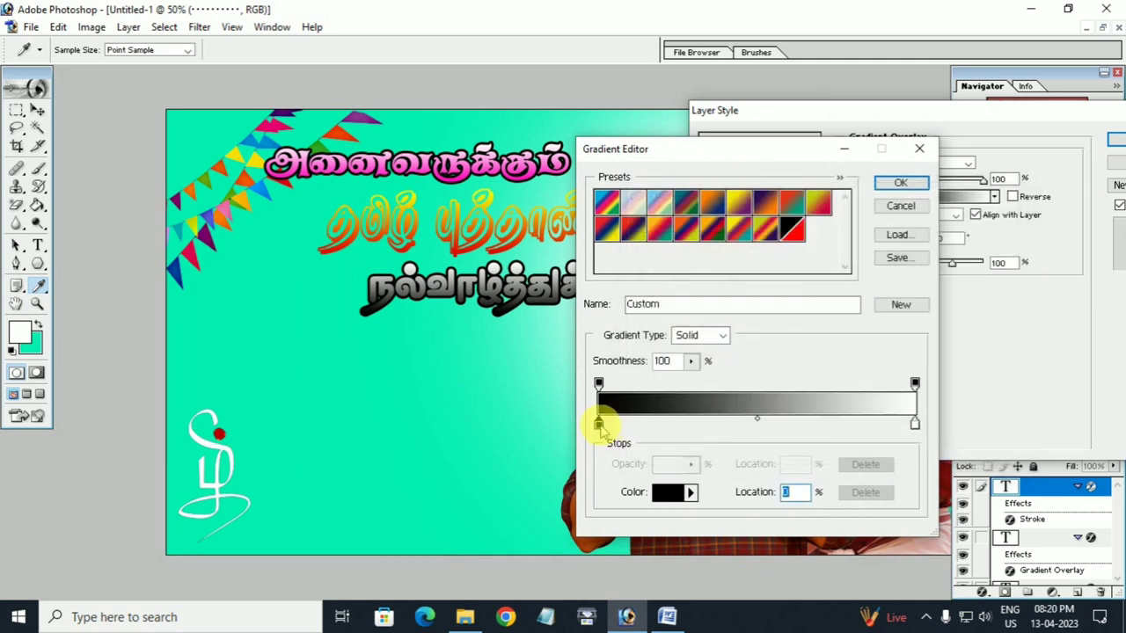
{"action": "double_click", "coordinate": [597, 425]}
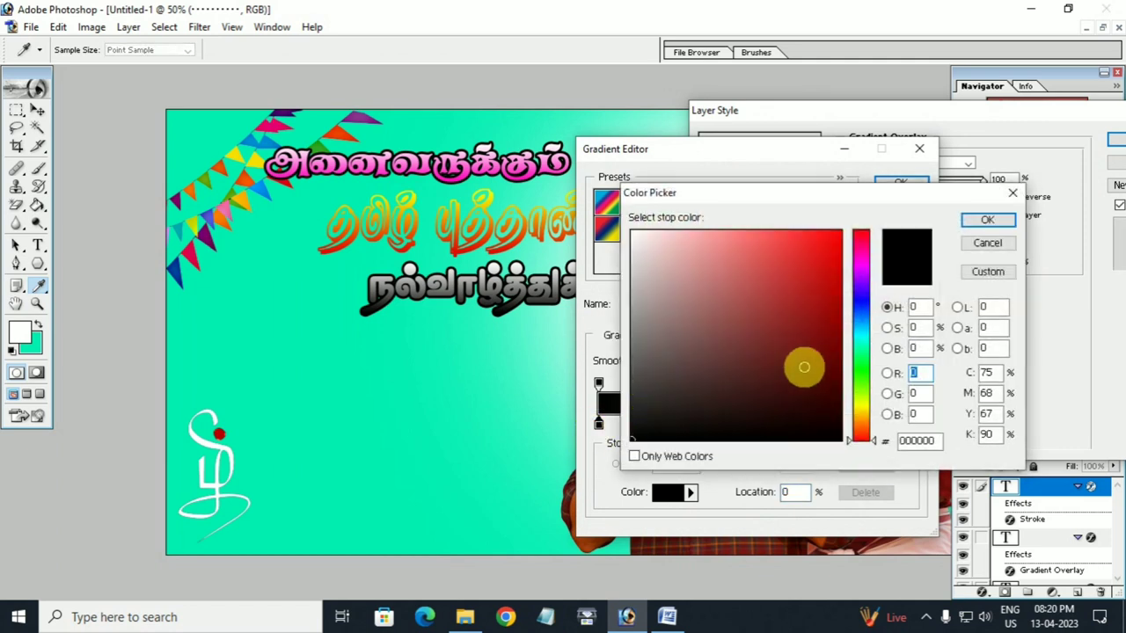
{"action": "left_click", "coordinate": [861, 351]}
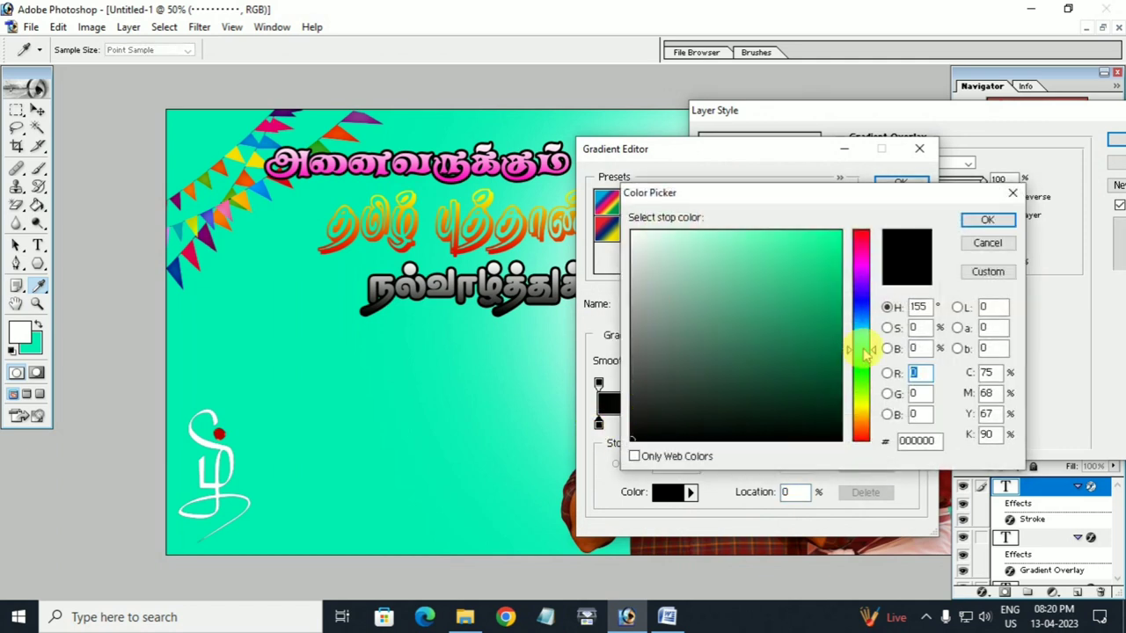
{"action": "left_click_drag", "start_coordinate": [866, 327], "coordinate": [854, 308]}
{"action": "left_click", "coordinate": [839, 231]}
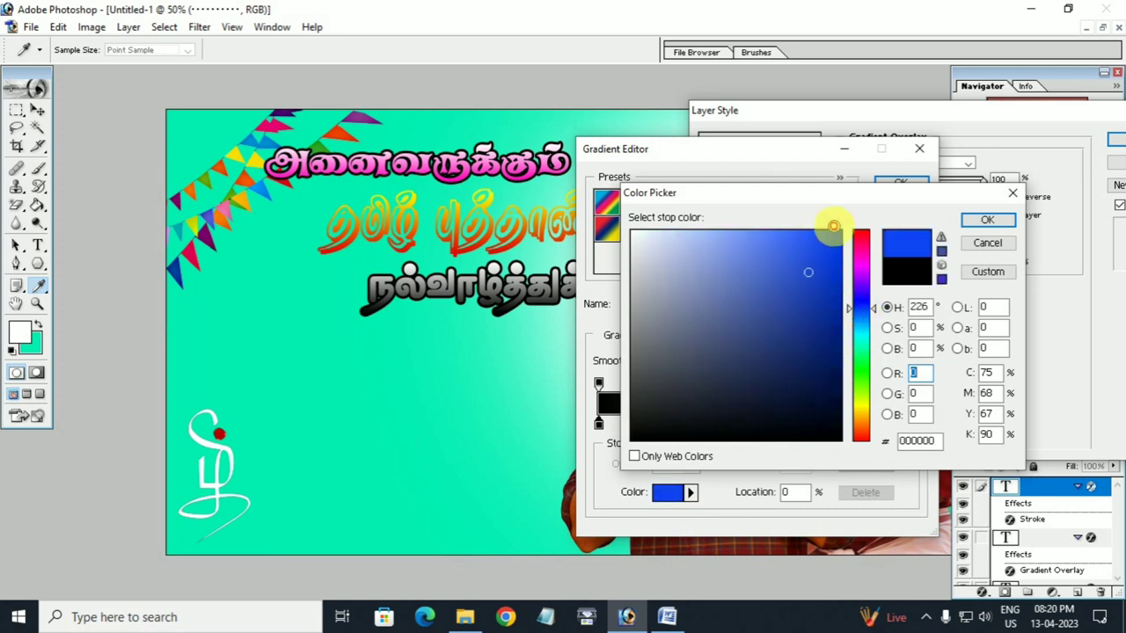
{"action": "left_click", "coordinate": [986, 221]}
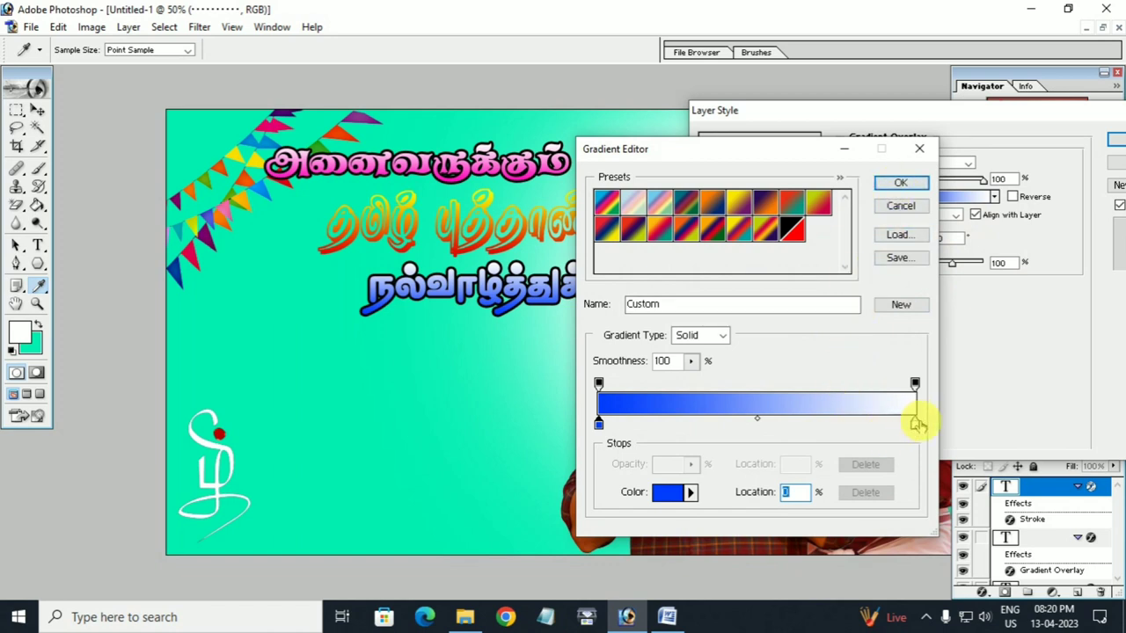
{"action": "left_click", "coordinate": [901, 186]}
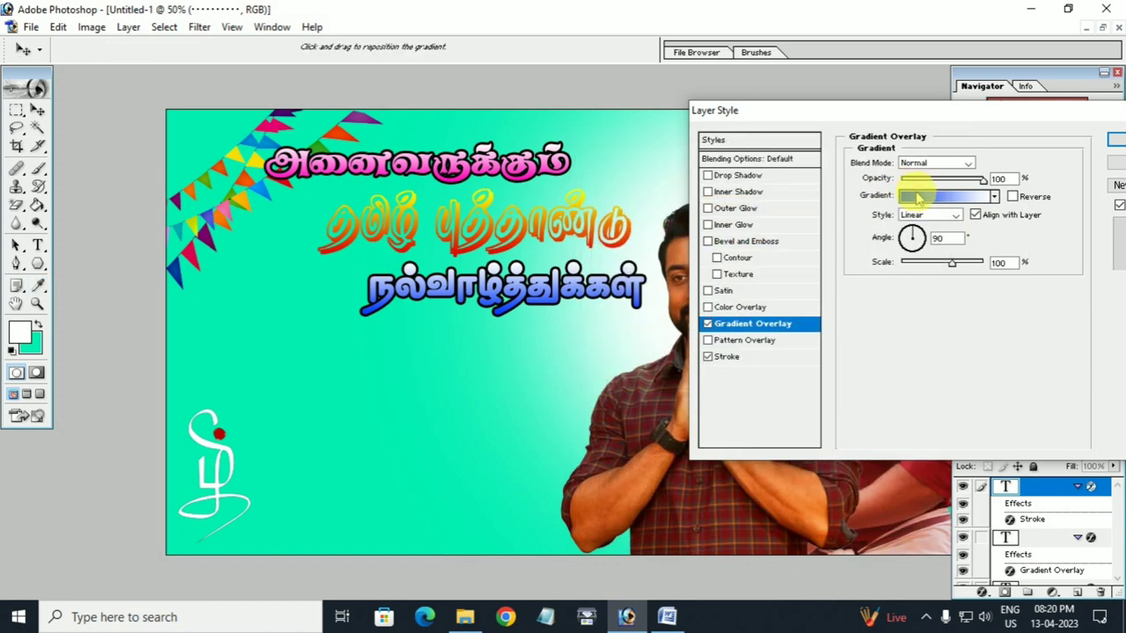
{"action": "left_click", "coordinate": [771, 357]}
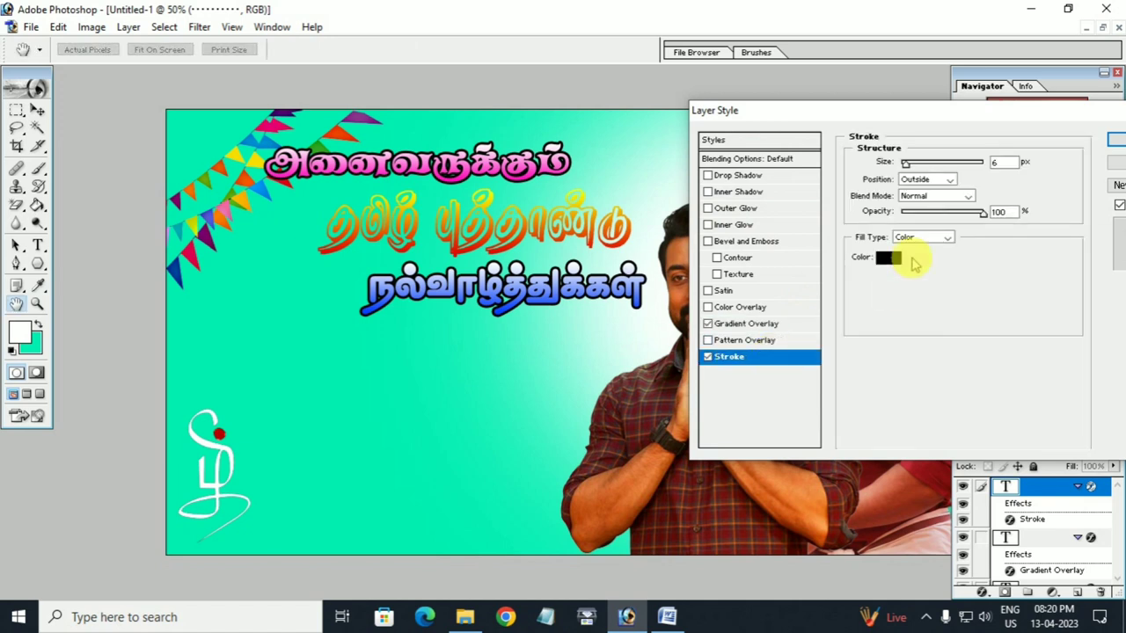
{"action": "left_click", "coordinate": [1115, 139]}
- Select the தமிழ் புத்தாண்டு text layer and open its Layer Style
{"action": "left_click", "coordinate": [616, 232]}
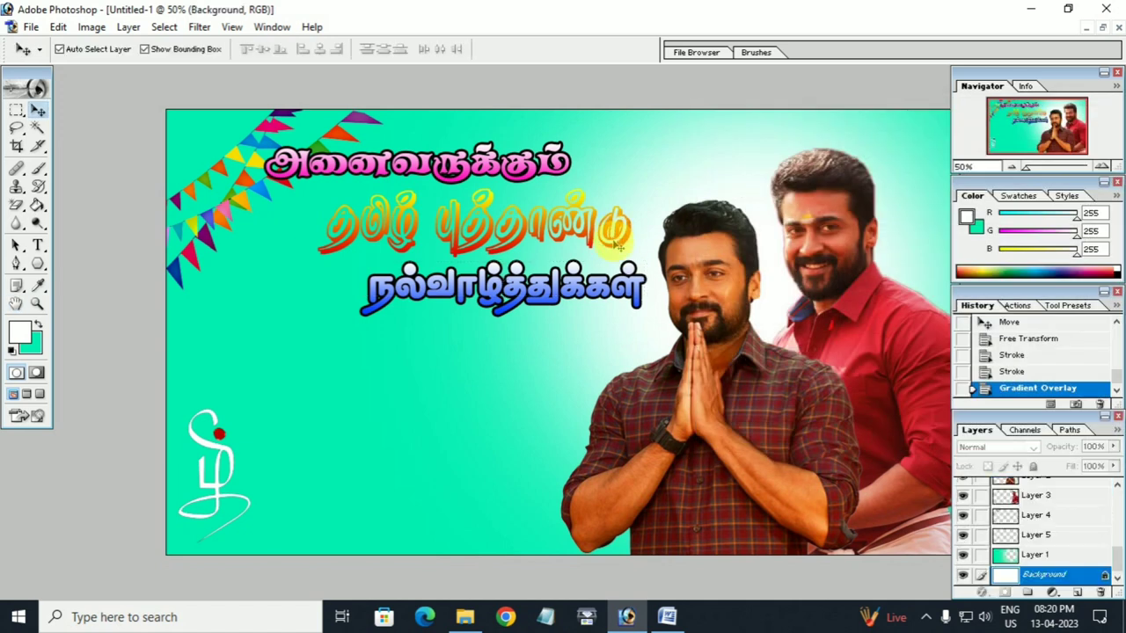
{"action": "scroll", "coordinate": [1050, 501], "scroll_direction": "up", "scroll_amount": 1}
{"action": "scroll", "coordinate": [1050, 501], "scroll_direction": "up", "scroll_amount": 2}
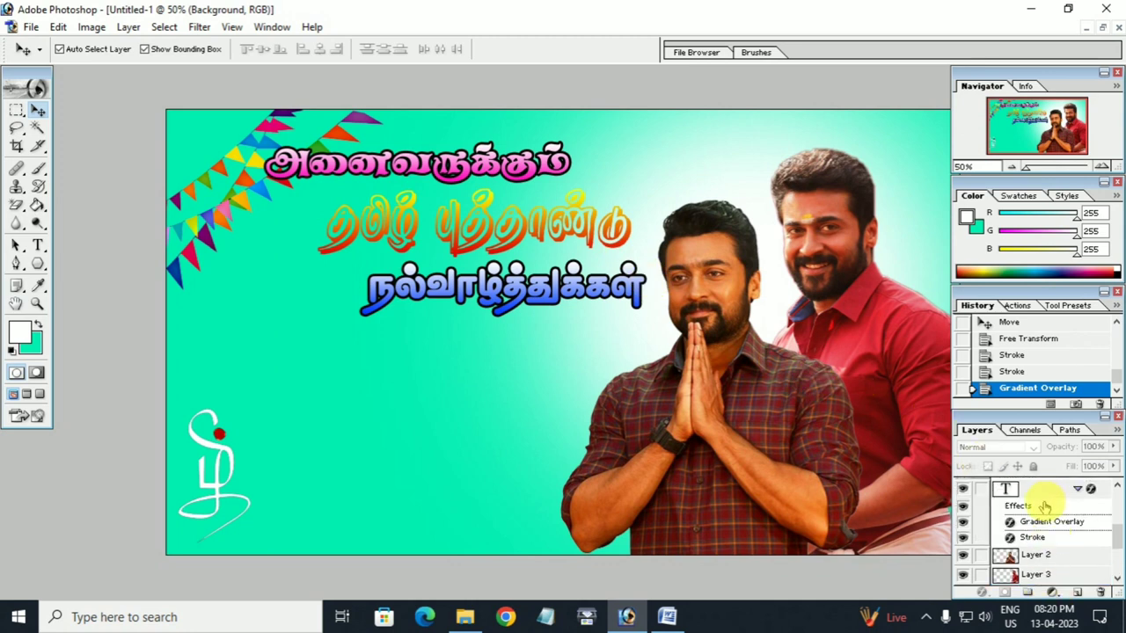
{"action": "scroll", "coordinate": [1042, 503], "scroll_direction": "up", "scroll_amount": 3}
{"action": "left_click", "coordinate": [1044, 494]}
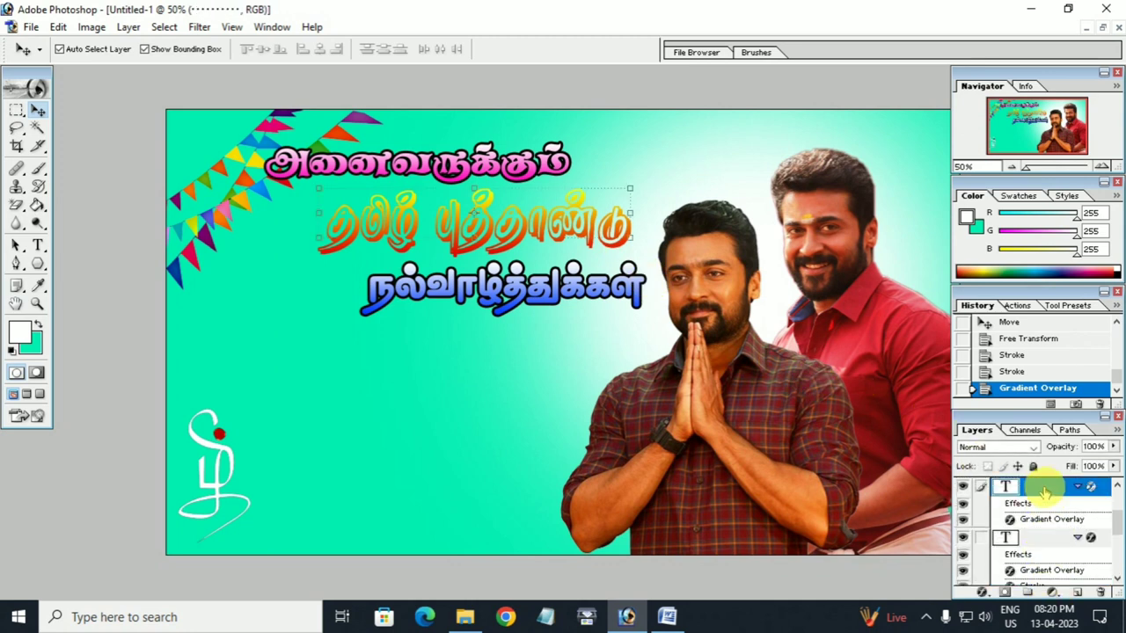
{"action": "double_click", "coordinate": [1110, 486]}
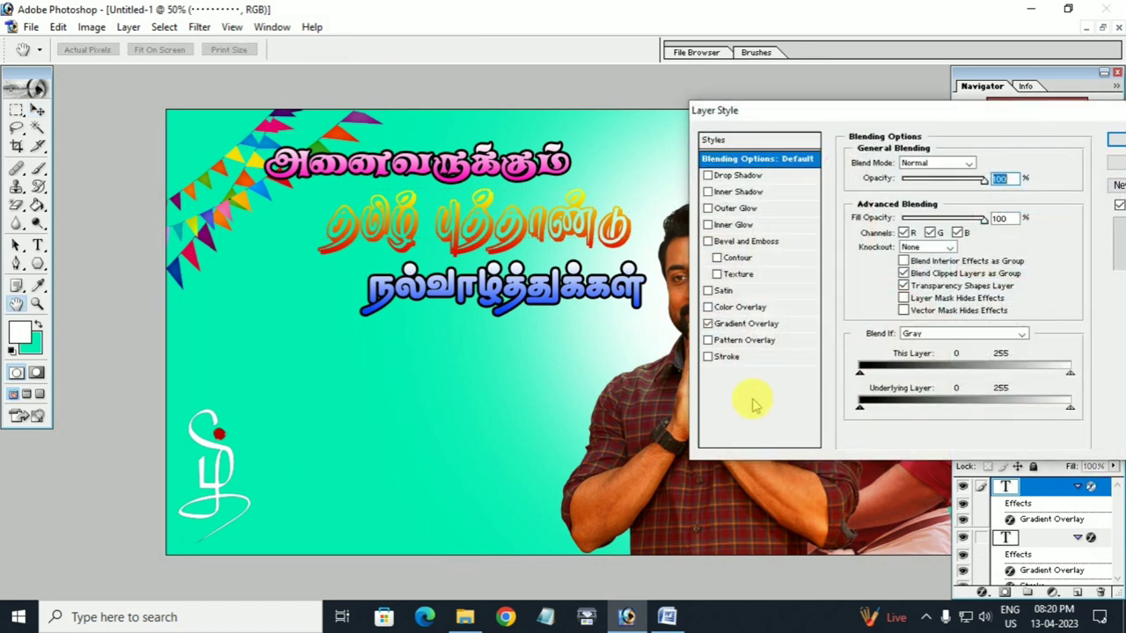
- Add a 3 px yellow outside stroke to தமிழ் புத்தாண்டு
{"action": "left_click", "coordinate": [727, 357]}
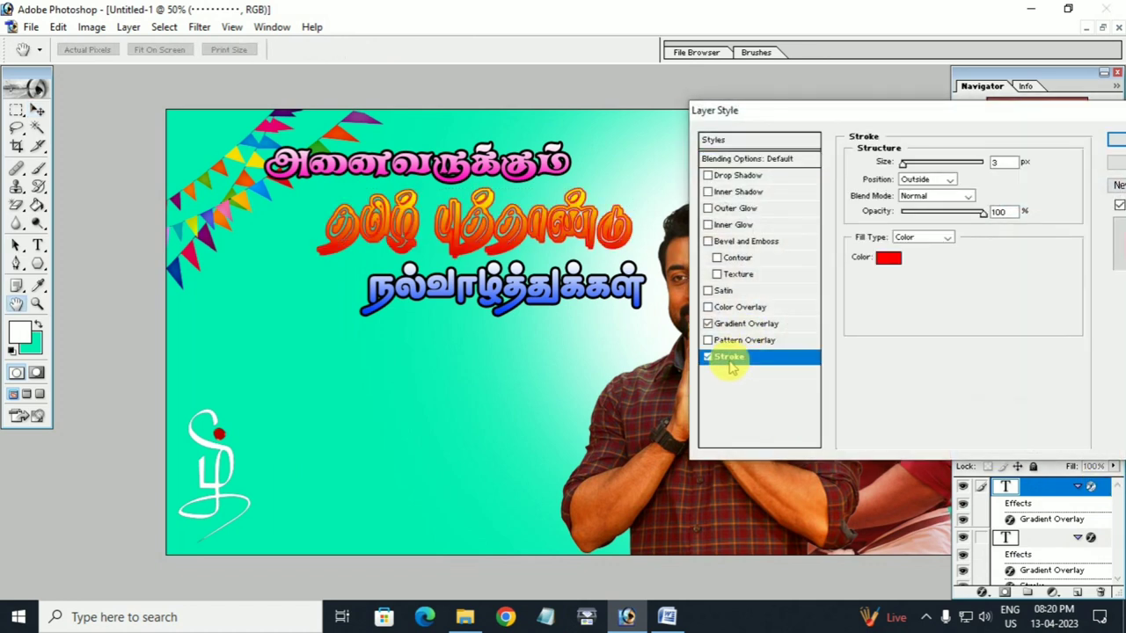
{"action": "left_click", "coordinate": [888, 258]}
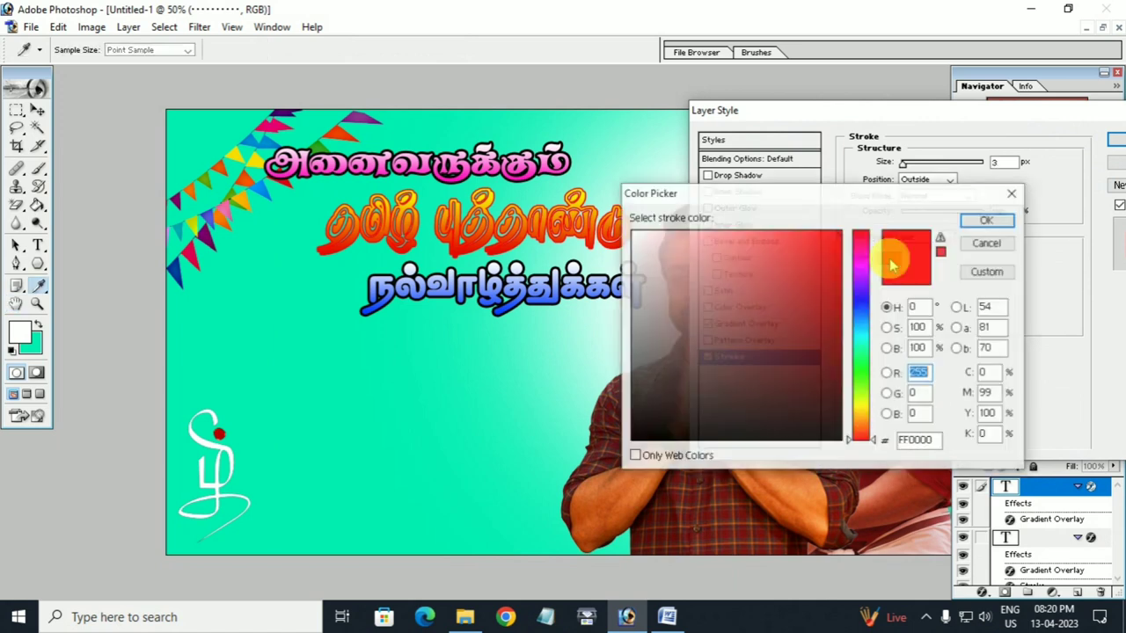
{"action": "left_click", "coordinate": [862, 307]}
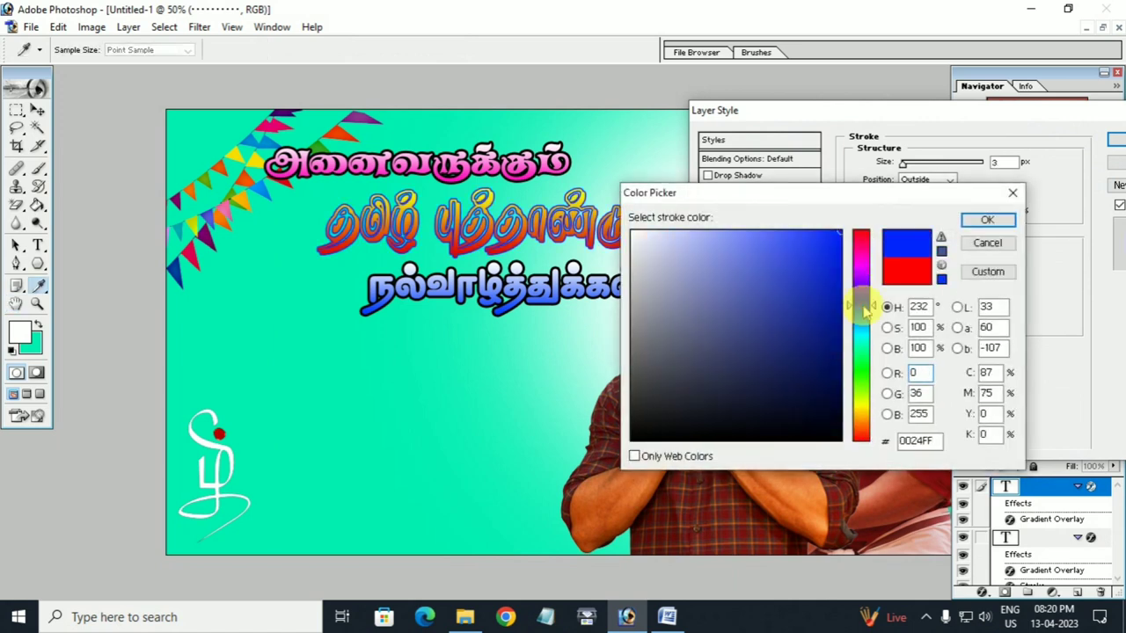
{"action": "left_click_drag", "start_coordinate": [862, 277], "coordinate": [862, 231]}
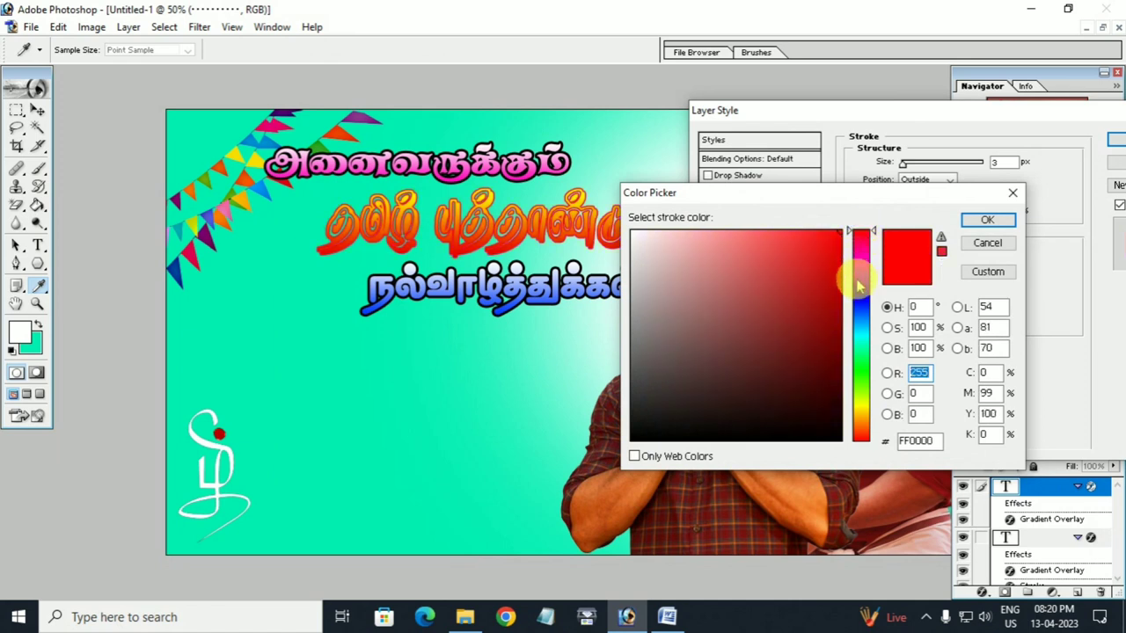
{"action": "left_click", "coordinate": [864, 402]}
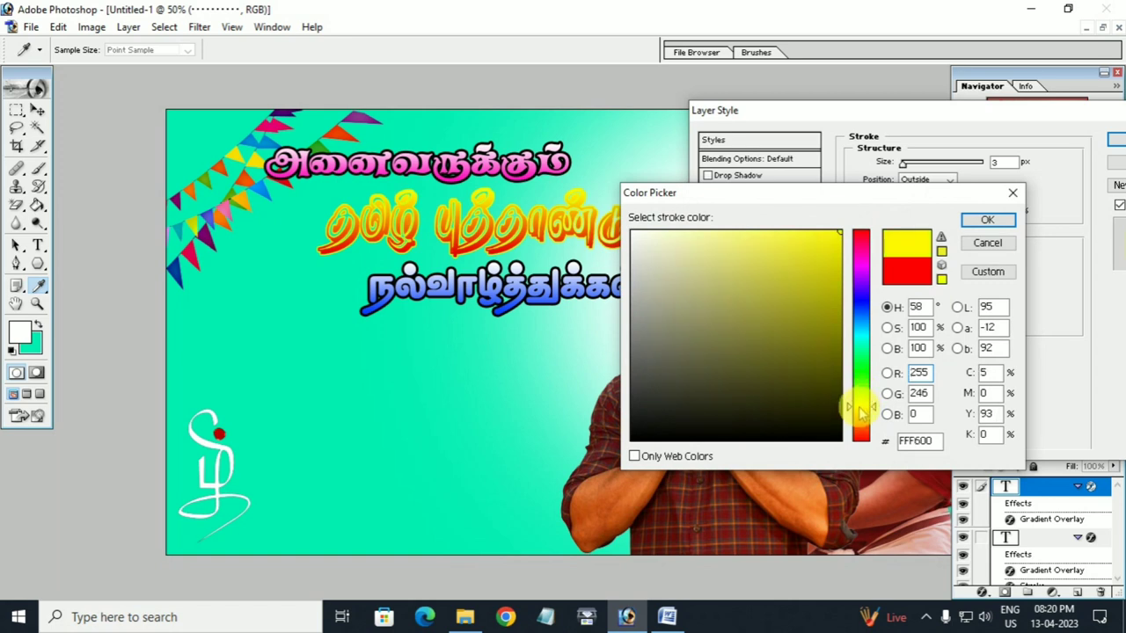
{"action": "left_click", "coordinate": [969, 222]}
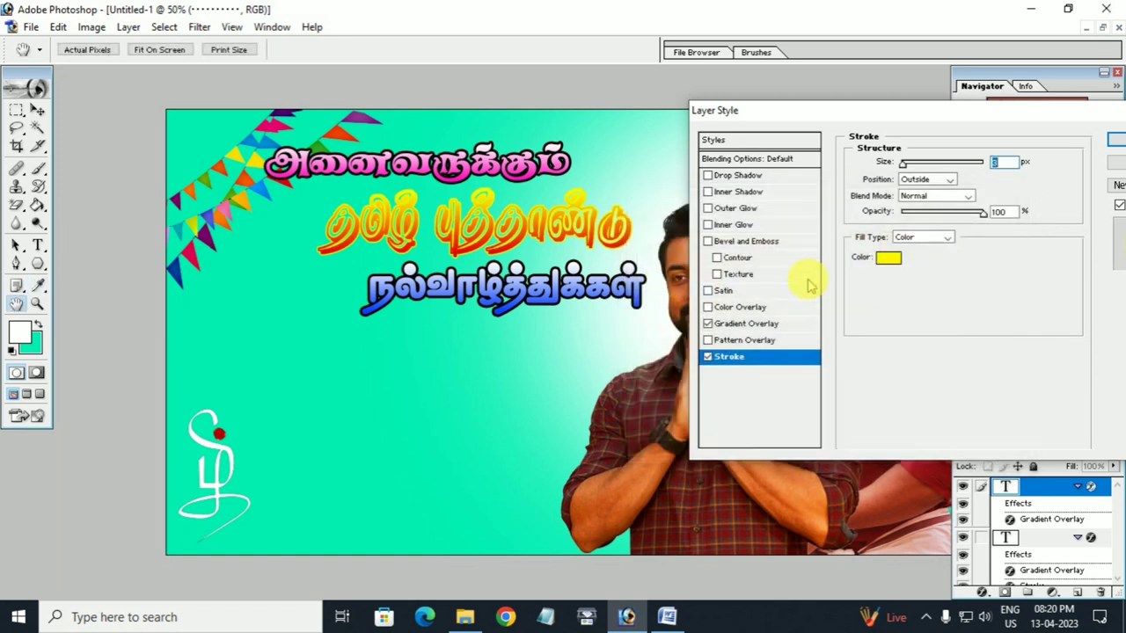
{"action": "left_click", "coordinate": [1113, 143]}
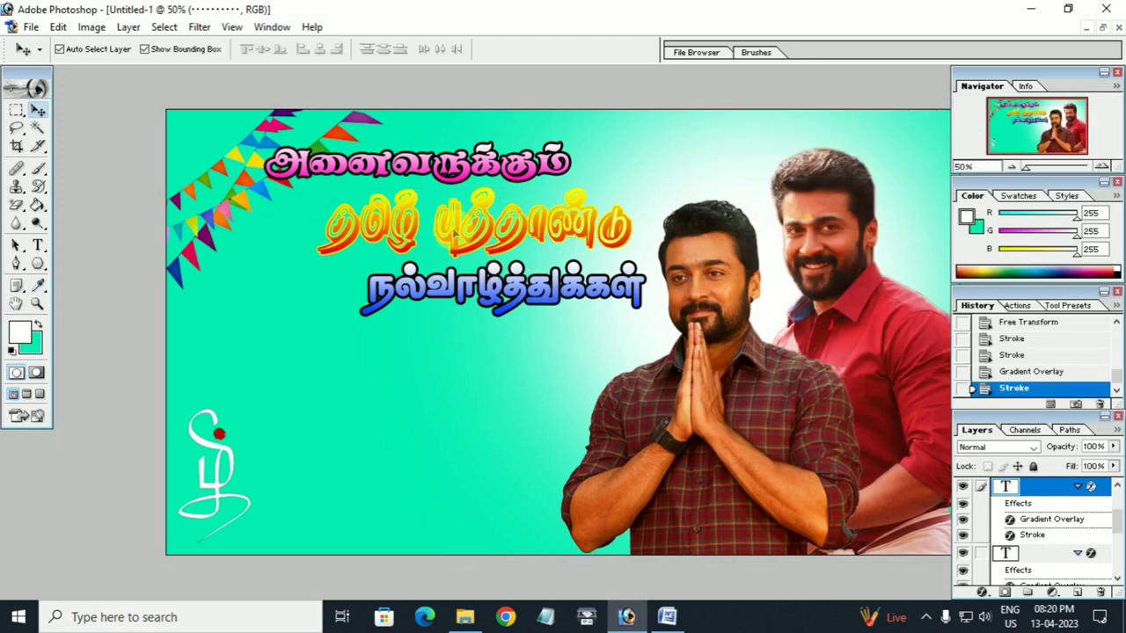
- Shift the middle greeting left and enlarge it to about 108%
{"action": "left_click_drag", "start_coordinate": [459, 230], "coordinate": [432, 230]}
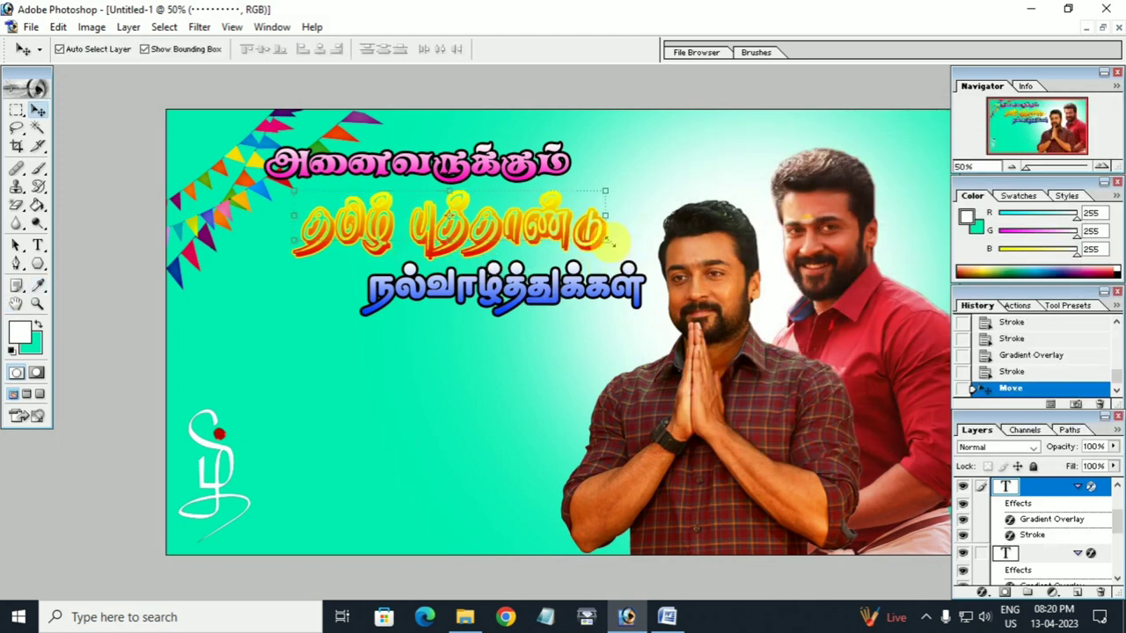
{"action": "left_click_drag", "start_coordinate": [610, 241], "coordinate": [628, 246]}
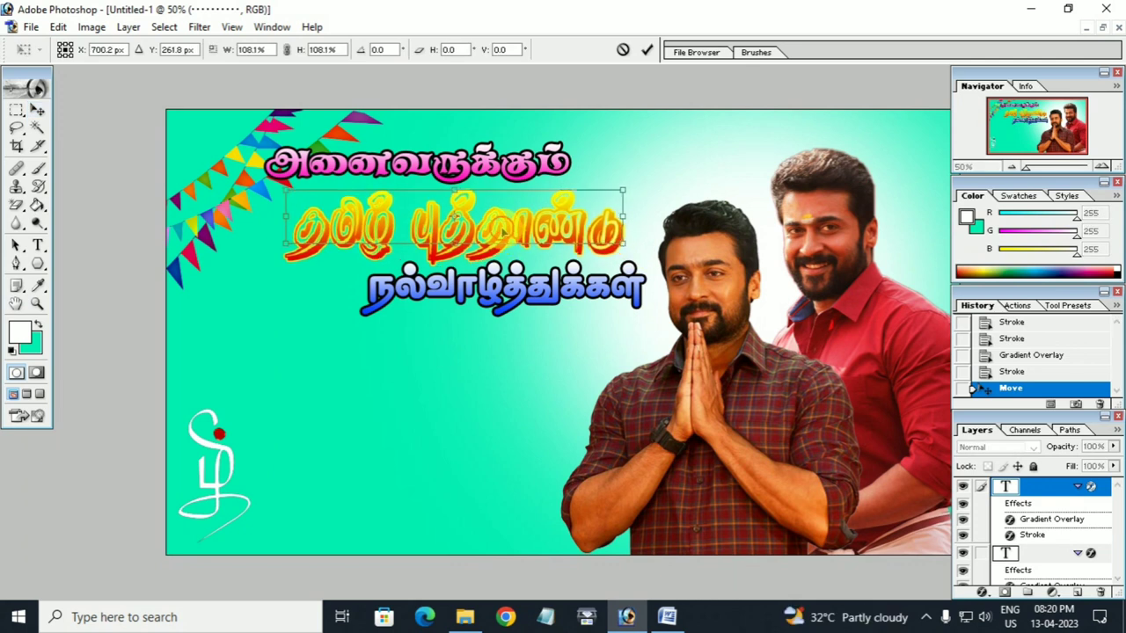
{"action": "key", "text": "Return"}
- Move all three greeting lines up and to the left
{"action": "left_click", "coordinate": [490, 367]}
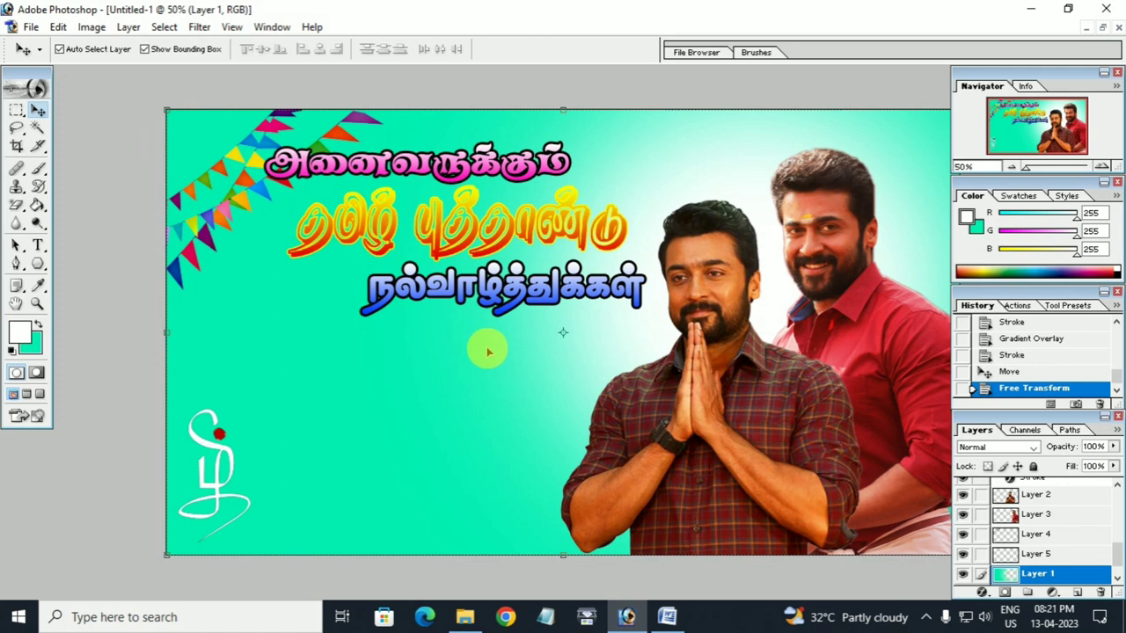
{"action": "left_click_drag", "start_coordinate": [420, 170], "coordinate": [401, 148]}
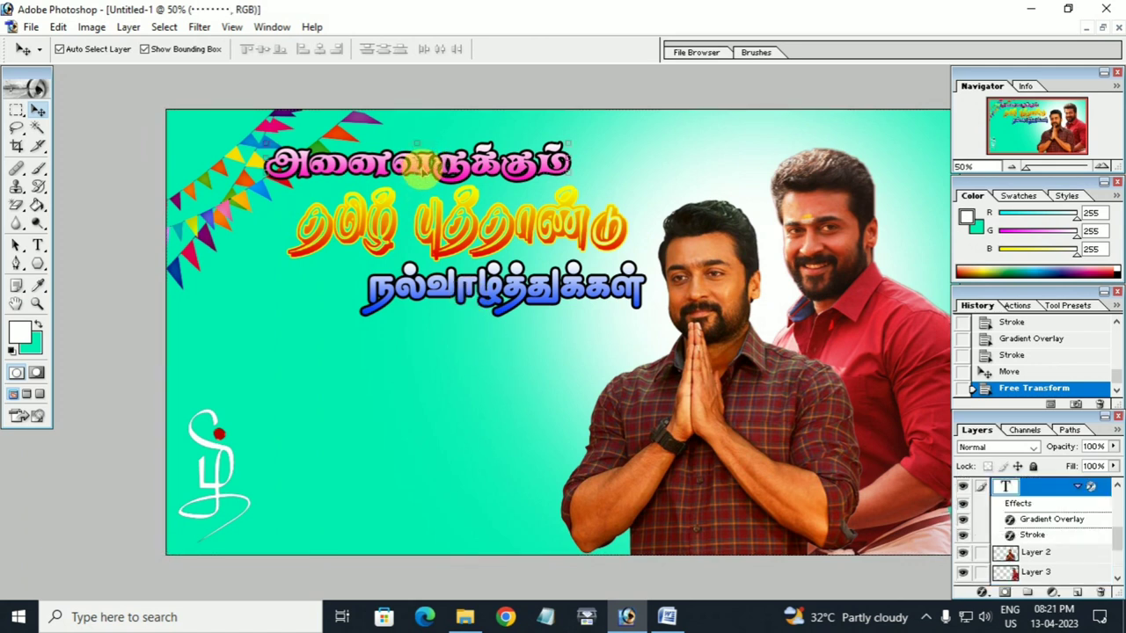
{"action": "left_click", "coordinate": [455, 224]}
{"action": "left_click_drag", "start_coordinate": [456, 224], "coordinate": [447, 204]}
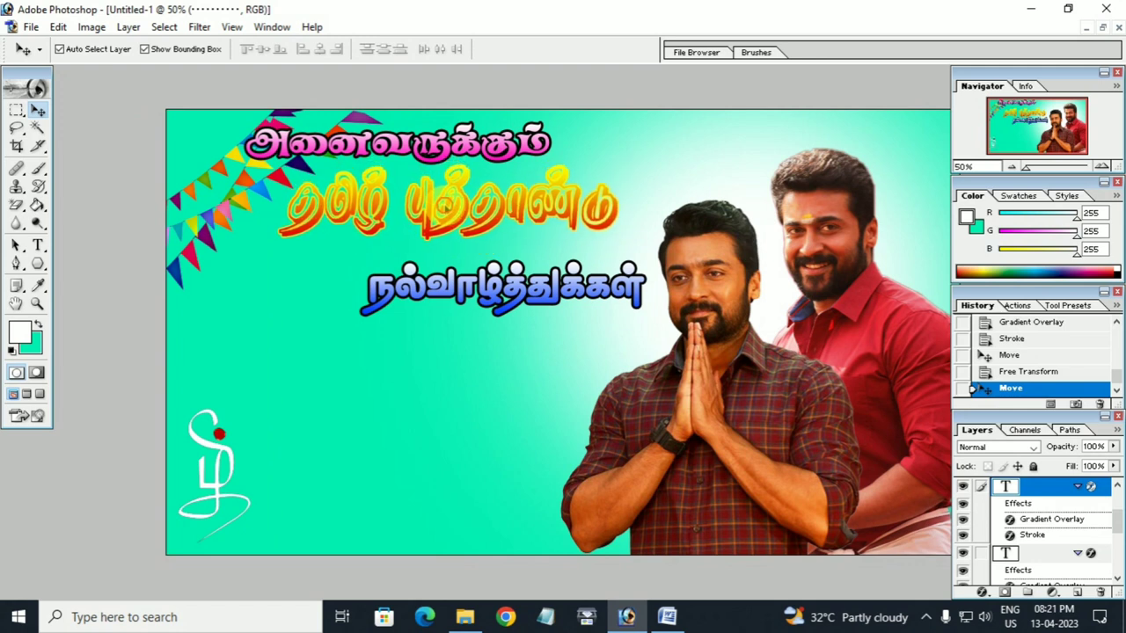
{"action": "left_click", "coordinate": [475, 294]}
{"action": "mouse_move", "coordinate": [475, 296]}
{"action": "left_mouse_down"}
{"action": "mouse_move", "coordinate": [442, 268]}
{"action": "mouse_move", "coordinate": [483, 260]}
{"action": "left_mouse_up"}
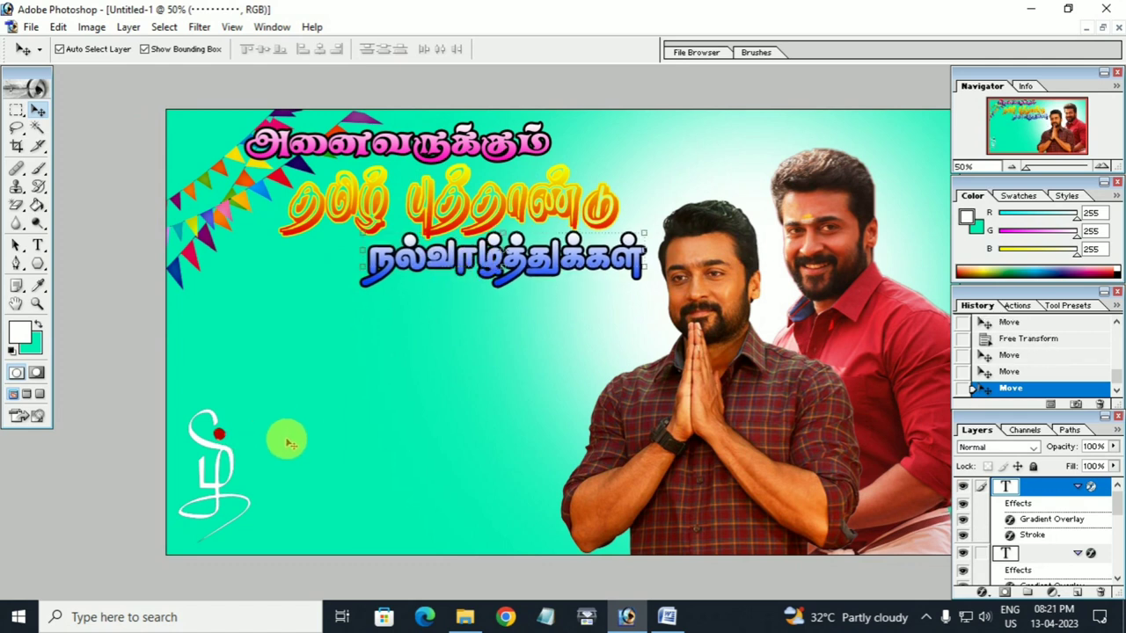
{"action": "left_click", "coordinate": [284, 431]}
- Shrink the bunting to about 73% in the poster's top-left corner
{"action": "left_click", "coordinate": [244, 205]}
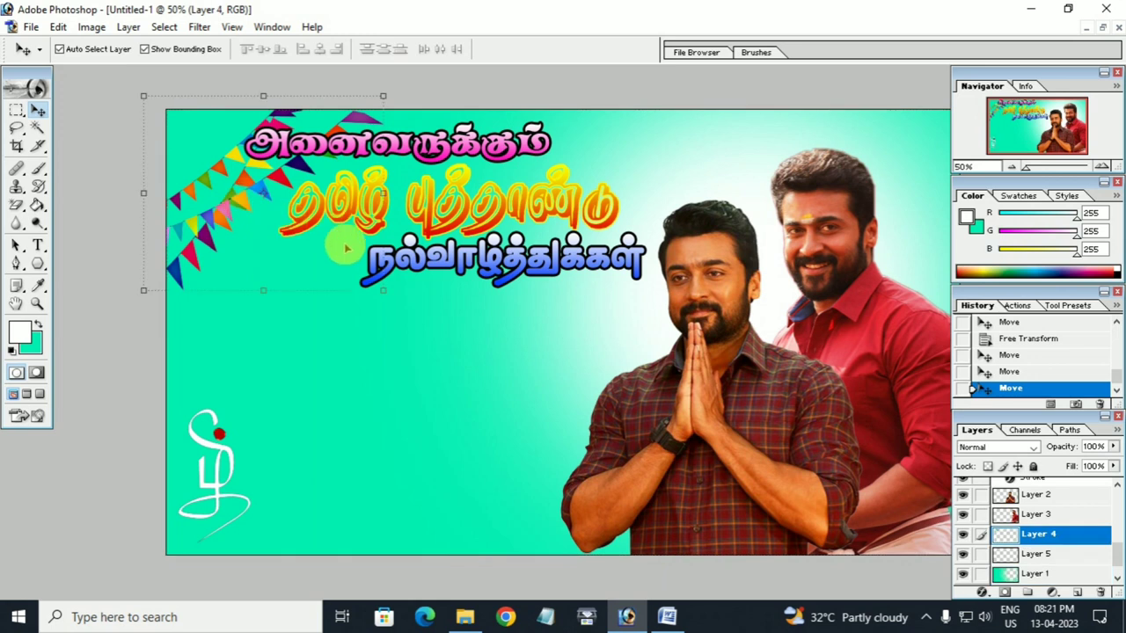
{"action": "key", "text": "ctrl+t"}
{"action": "left_click_drag", "start_coordinate": [379, 286], "coordinate": [281, 251]}
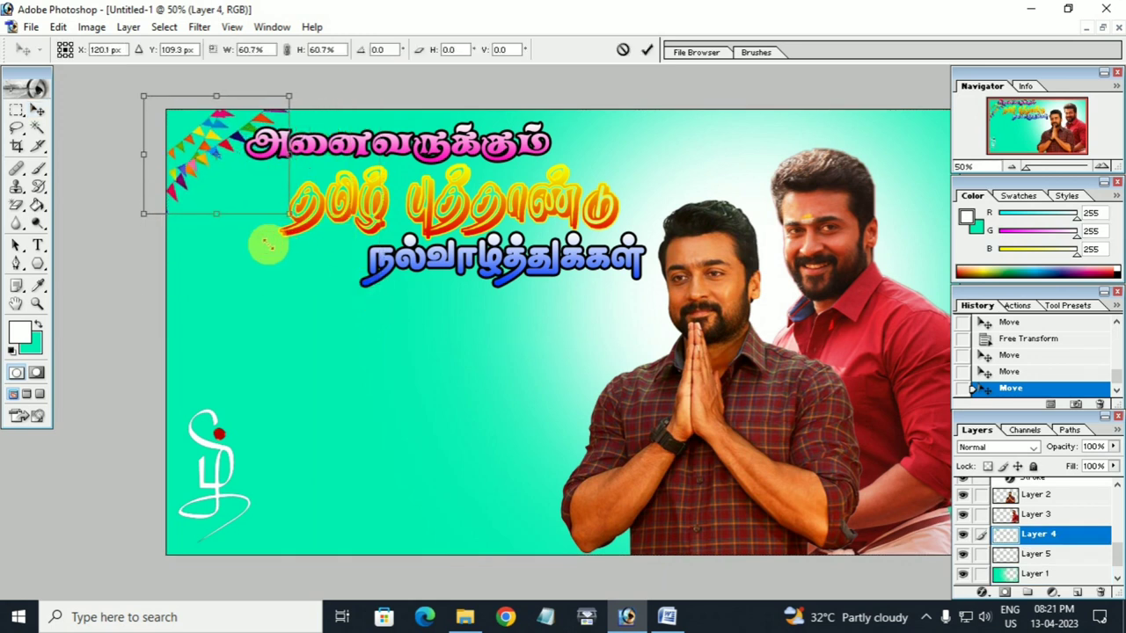
{"action": "left_click_drag", "start_coordinate": [279, 248], "coordinate": [292, 273]}
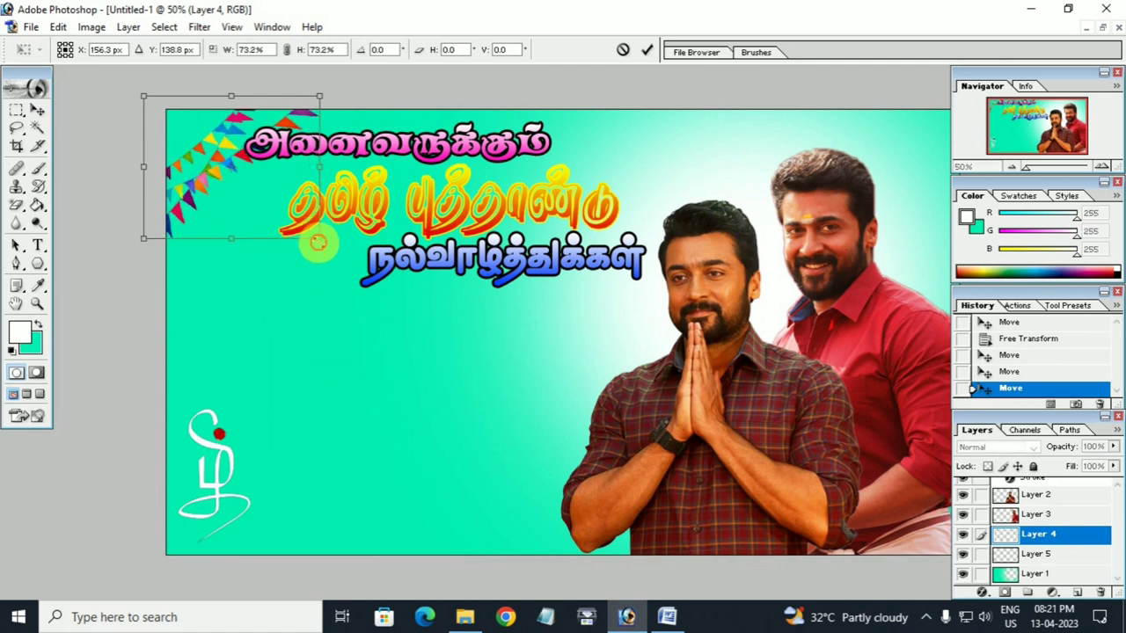
{"action": "key", "text": "Return"}
{"action": "left_click", "coordinate": [373, 369]}
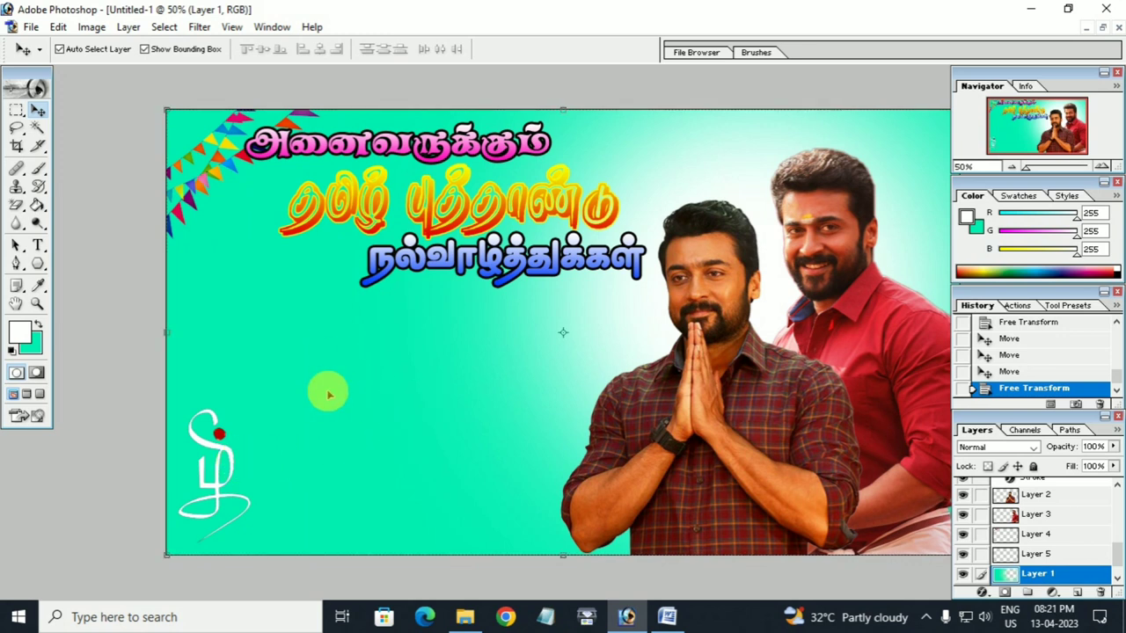
- Draw a white six-sided Polygon hexagon and place it below the greeting lines
{"action": "left_click", "coordinate": [39, 263]}
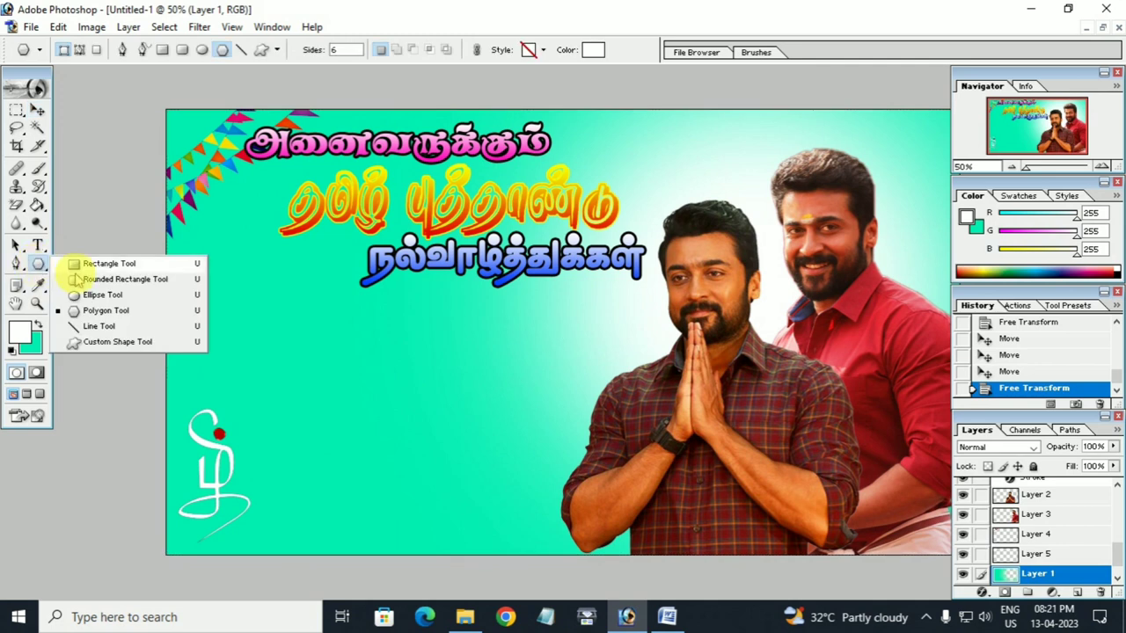
{"action": "left_click", "coordinate": [39, 264]}
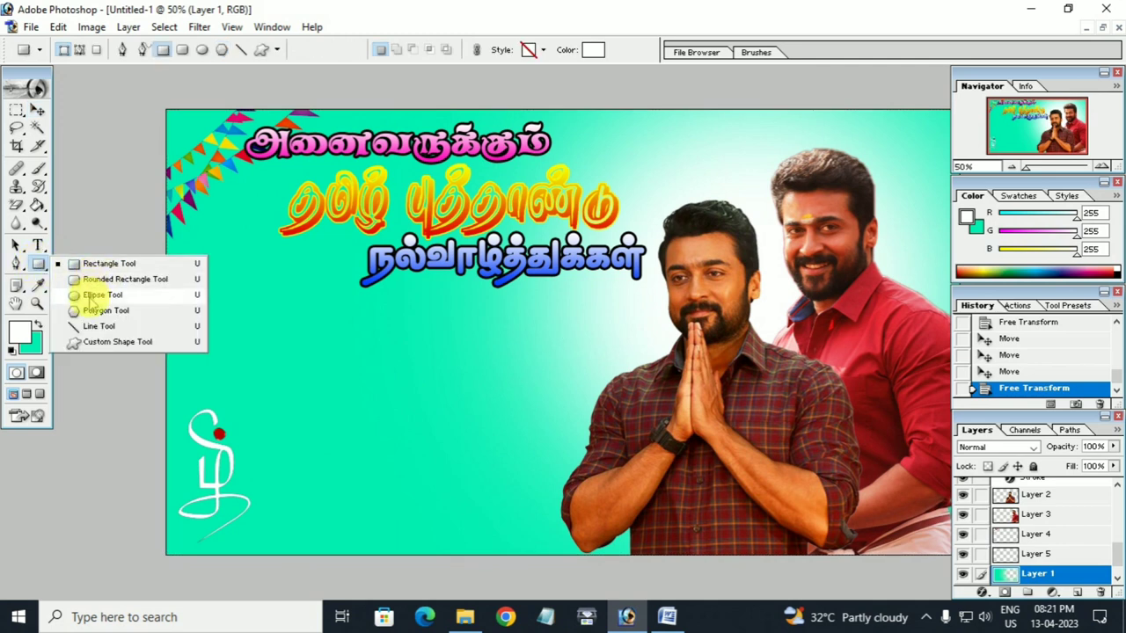
{"action": "left_click", "coordinate": [89, 295]}
{"action": "left_click", "coordinate": [38, 264]}
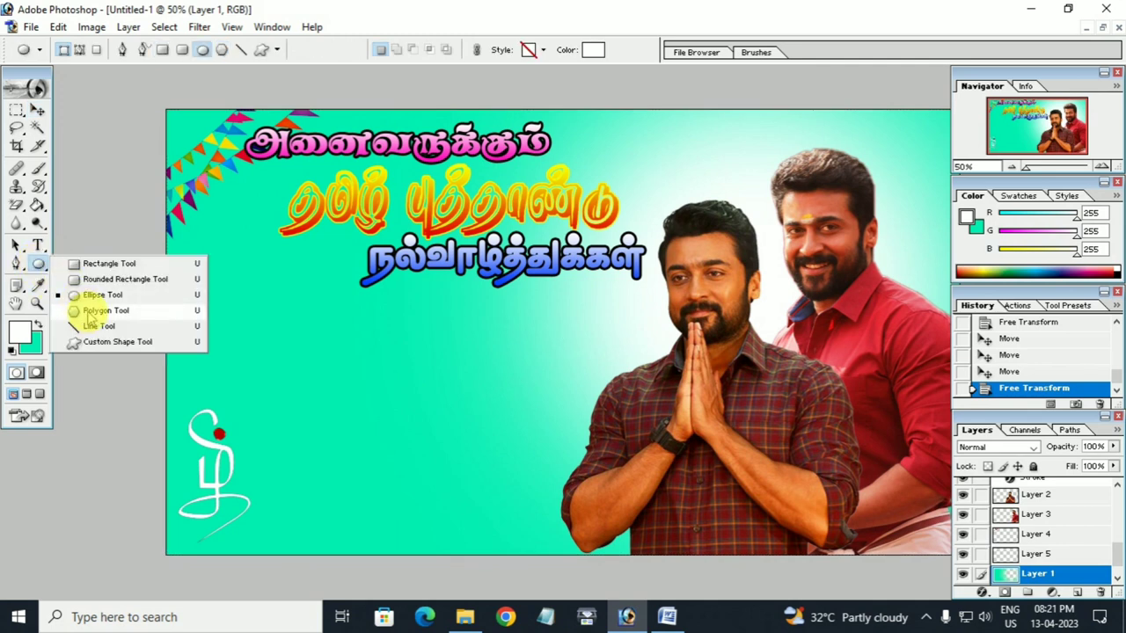
{"action": "left_click", "coordinate": [89, 312]}
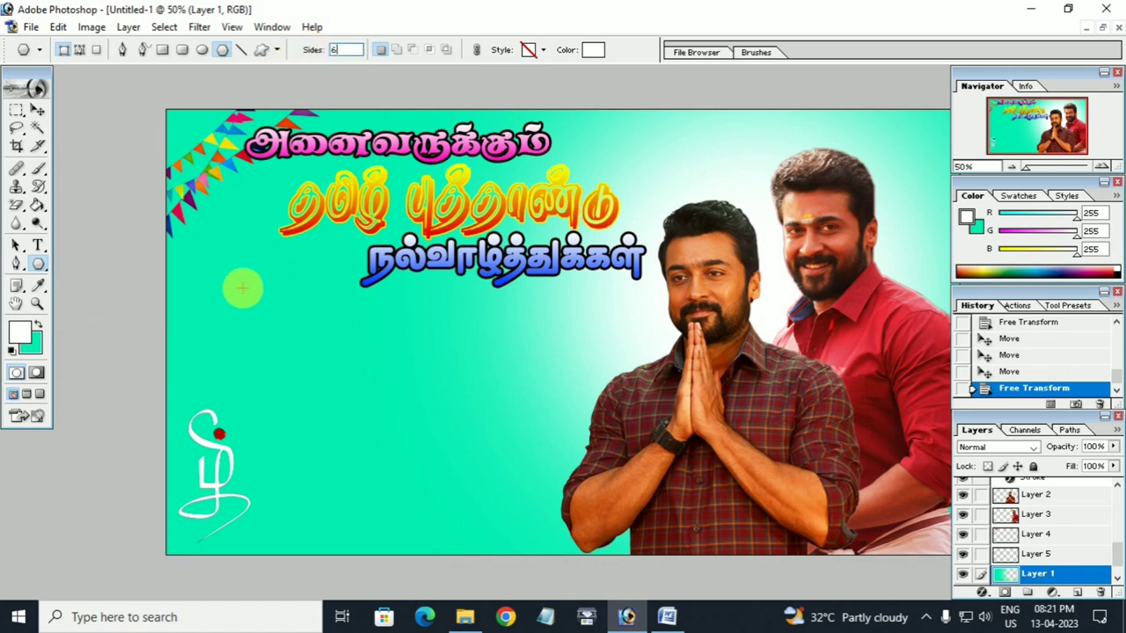
{"action": "left_click_drag", "start_coordinate": [237, 287], "coordinate": [260, 328]}
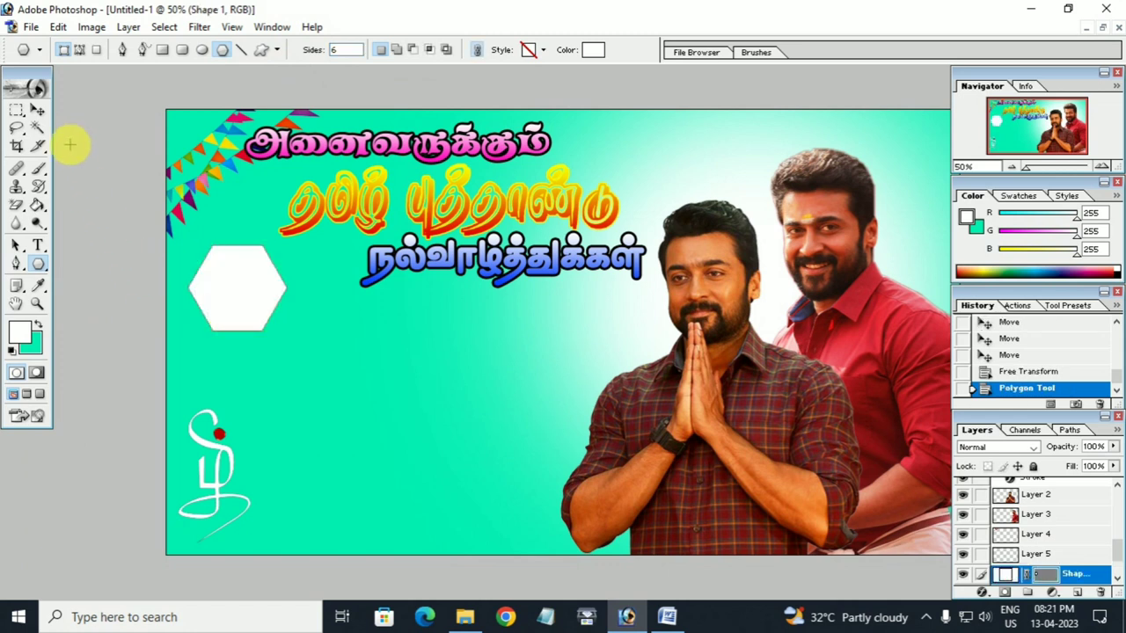
{"action": "left_click", "coordinate": [37, 109]}
{"action": "mouse_move", "coordinate": [247, 312]}
{"action": "left_mouse_down"}
{"action": "mouse_move", "coordinate": [336, 356]}
{"action": "mouse_move", "coordinate": [370, 355]}
{"action": "left_mouse_up"}
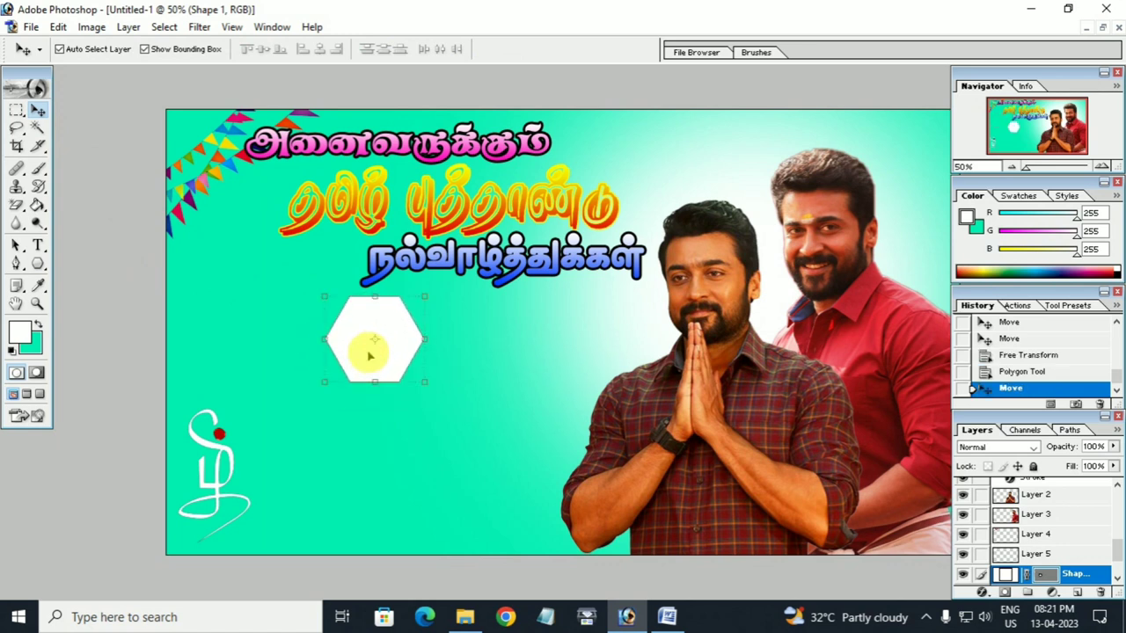
- Rasterize the Shape 1 hexagon layer and nudge it slightly down
{"action": "right_click", "coordinate": [1089, 574]}
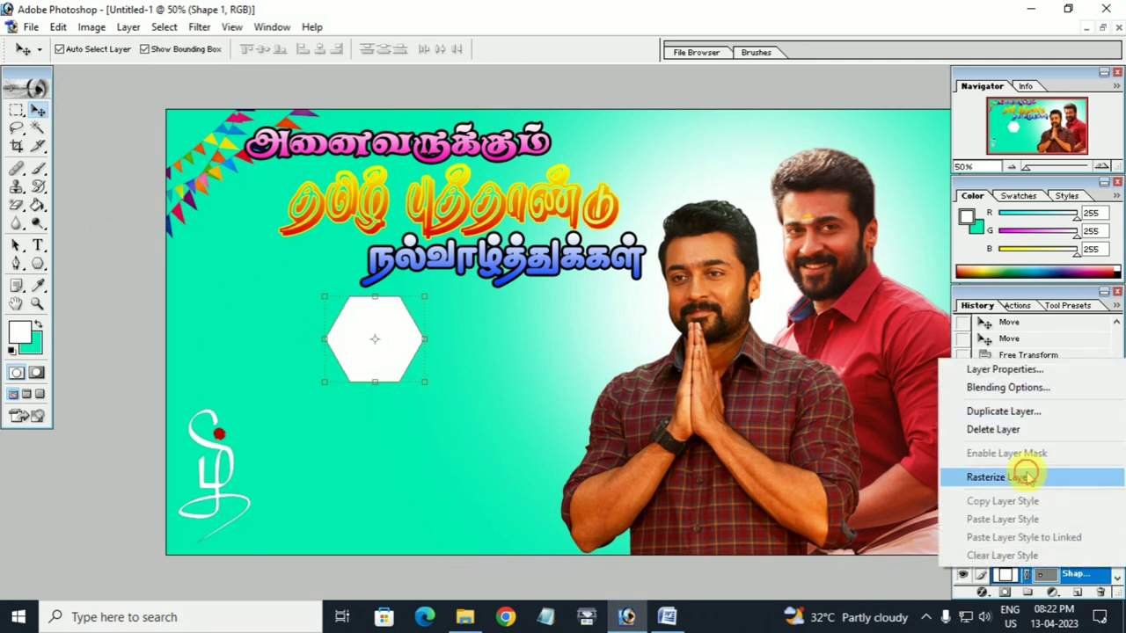
{"action": "left_click", "coordinate": [1030, 472]}
{"action": "left_click_drag", "start_coordinate": [386, 354], "coordinate": [385, 371]}
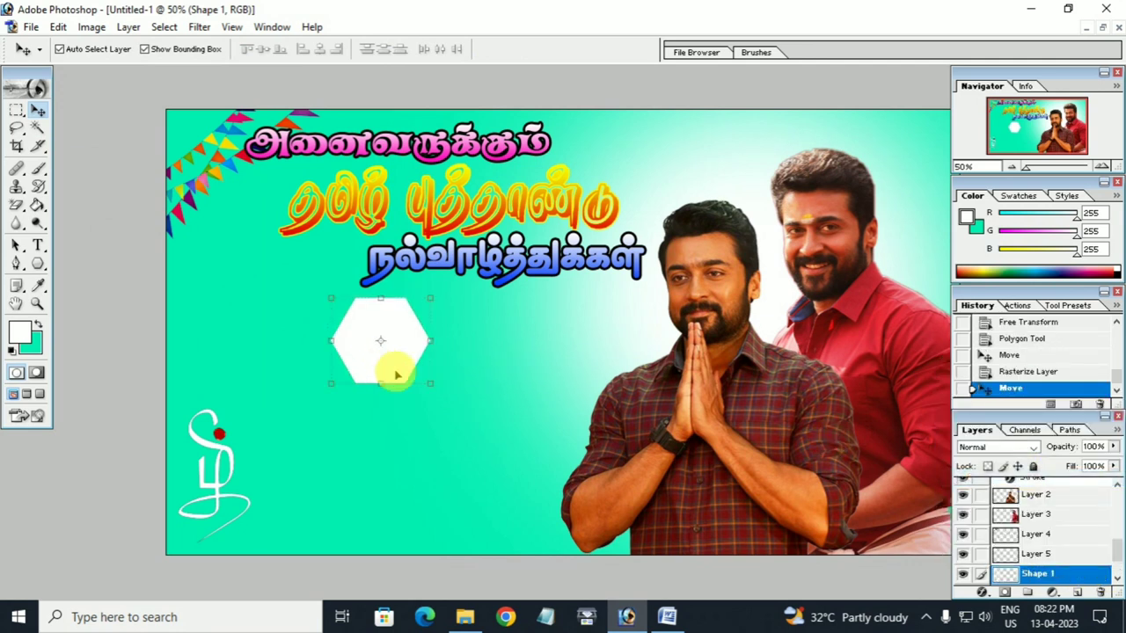
- Give the hexagon a Gradient Overlay from yellow FFF000 to white
{"action": "double_click", "coordinate": [1093, 569]}
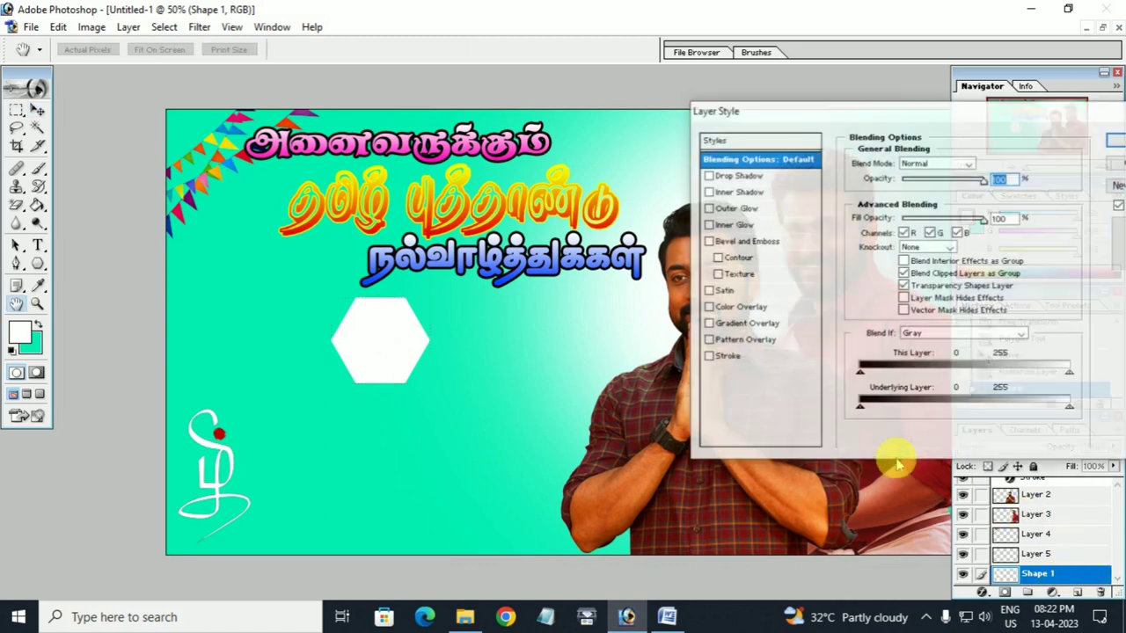
{"action": "left_click", "coordinate": [743, 323]}
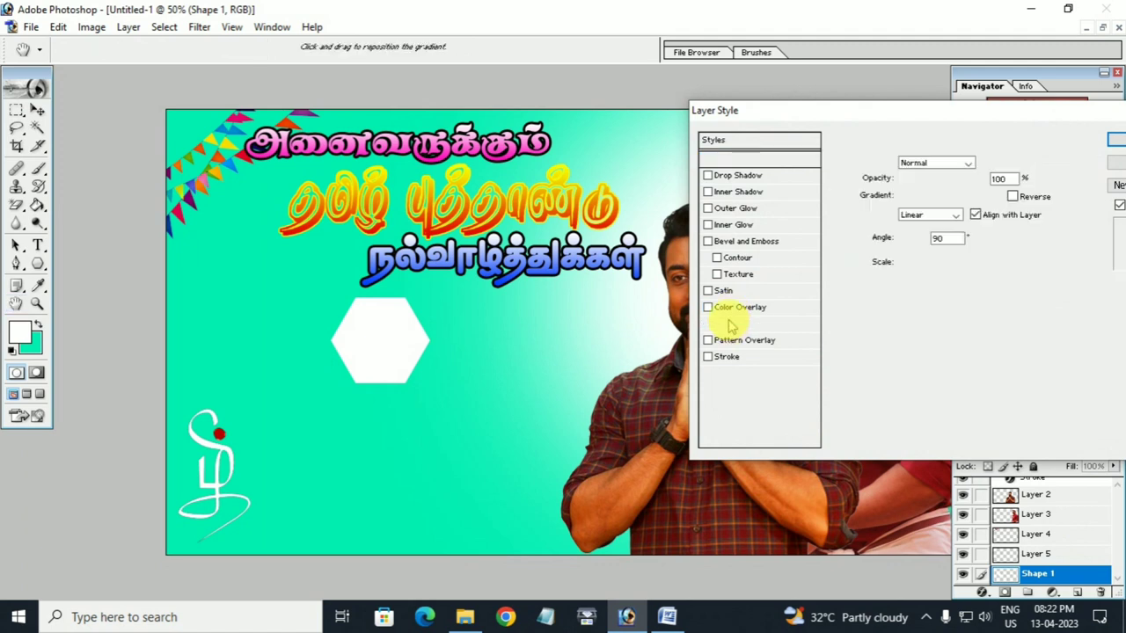
{"action": "left_click", "coordinate": [939, 196]}
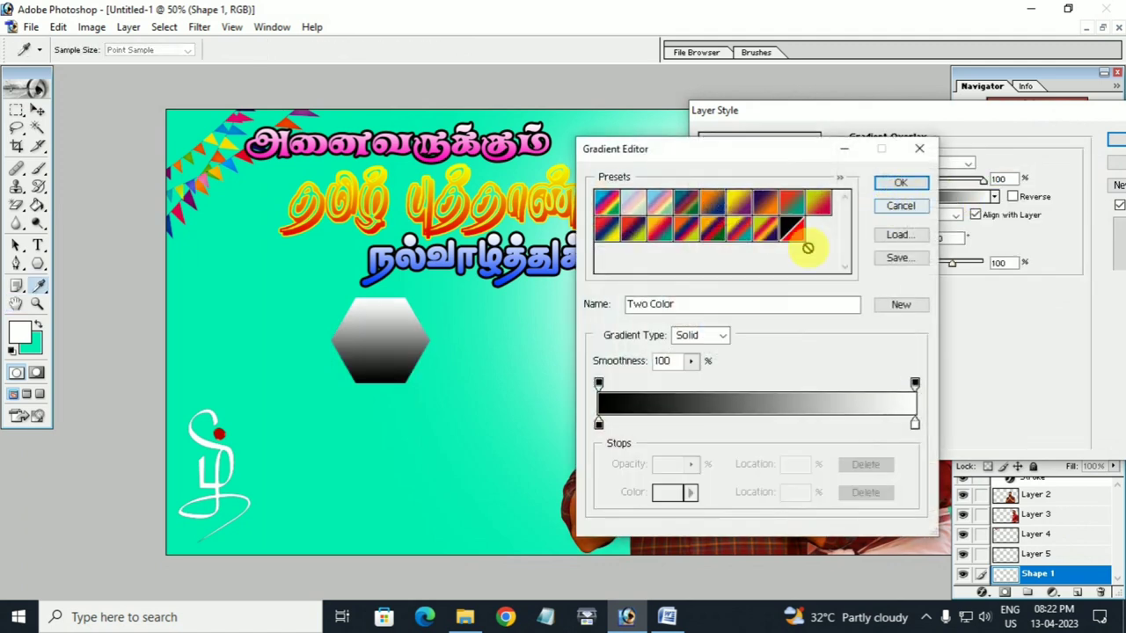
{"action": "left_click", "coordinate": [598, 425]}
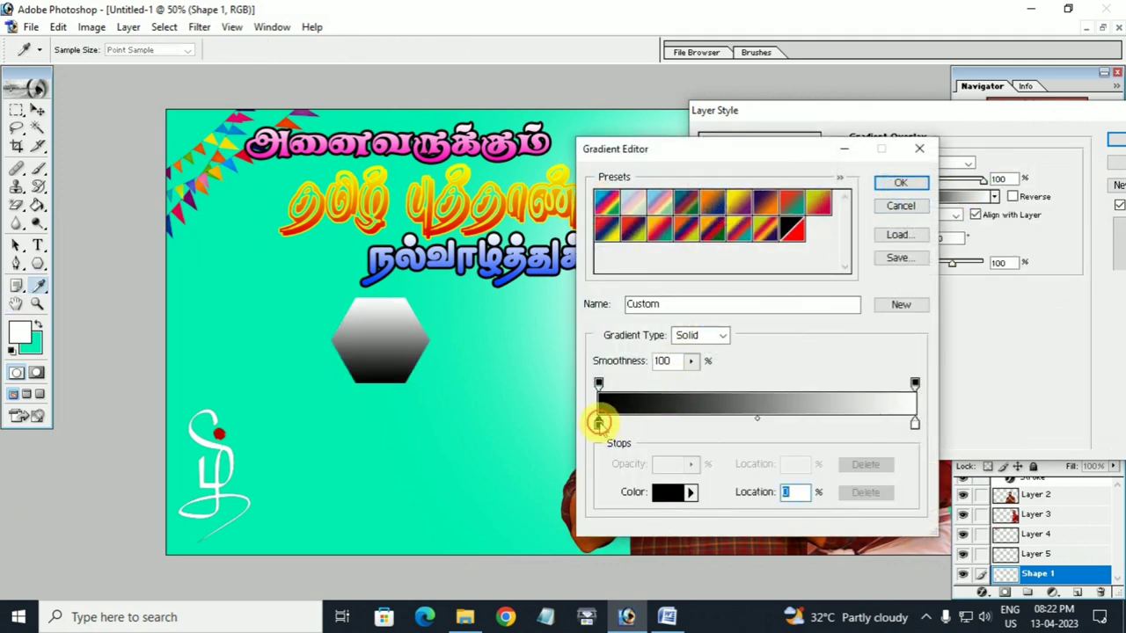
{"action": "double_click", "coordinate": [598, 425]}
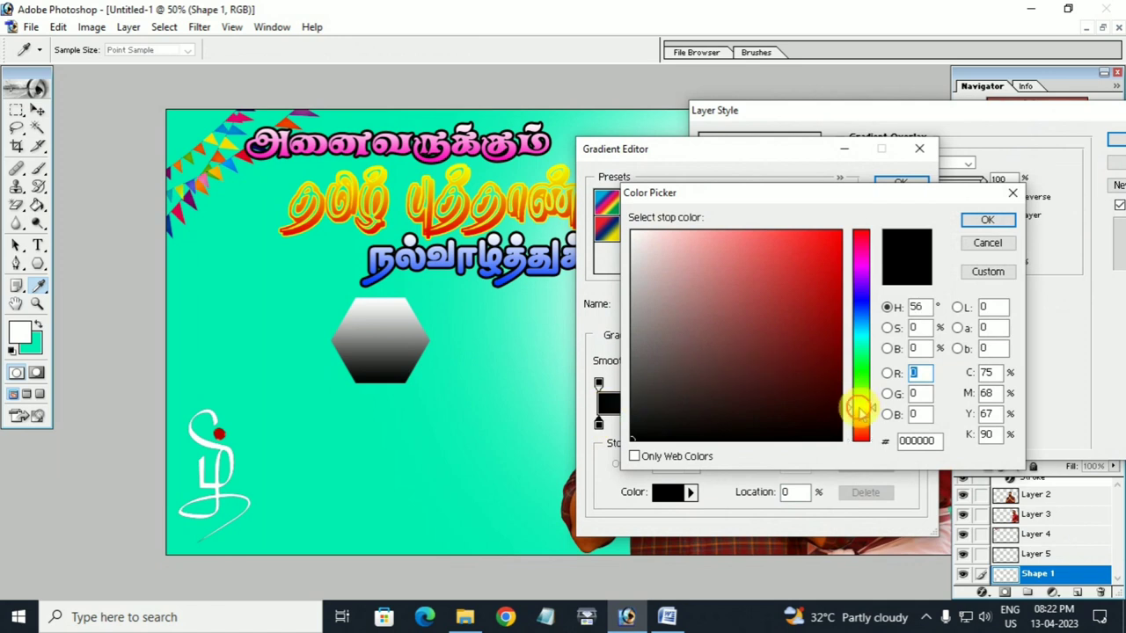
{"action": "left_click", "coordinate": [859, 407]}
{"action": "left_click_drag", "start_coordinate": [829, 290], "coordinate": [840, 198]}
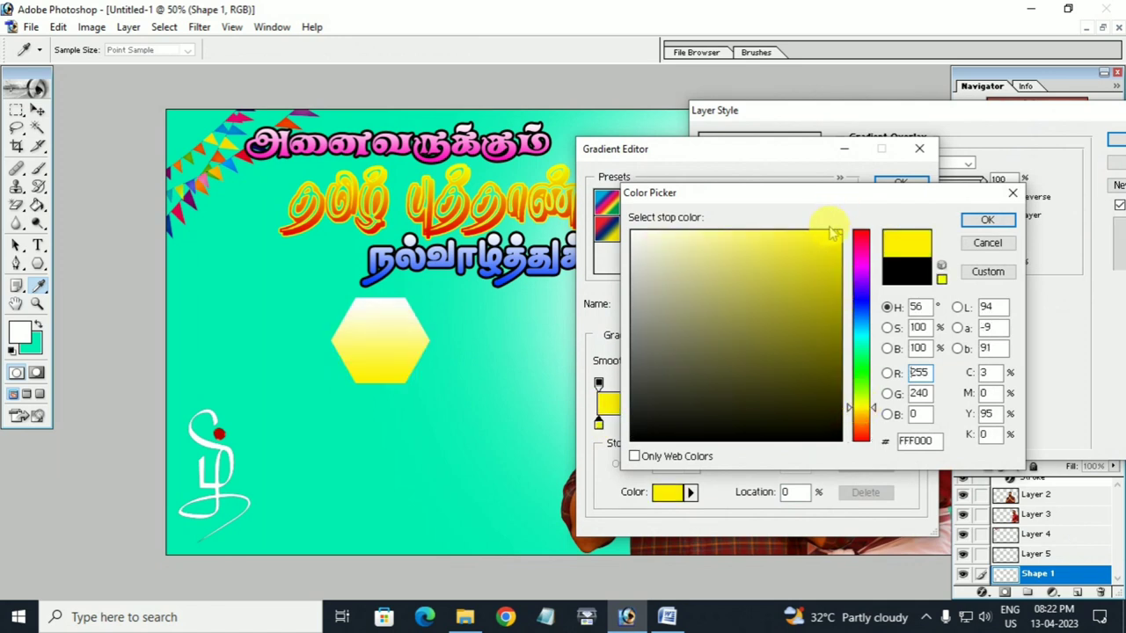
{"action": "left_click", "coordinate": [988, 221]}
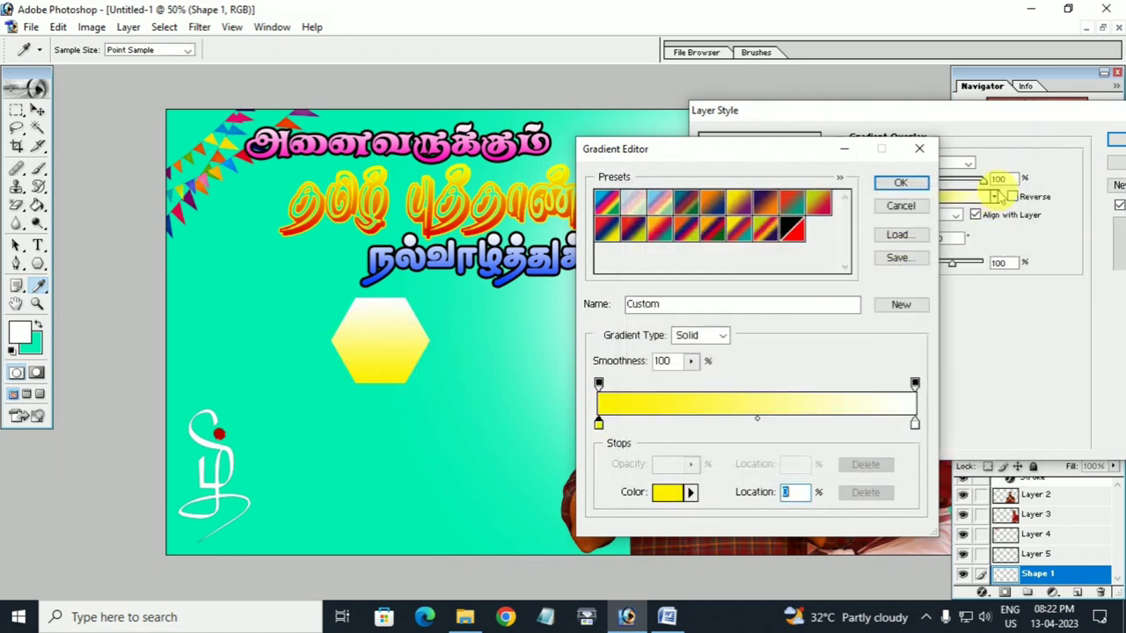
{"action": "left_click", "coordinate": [901, 183]}
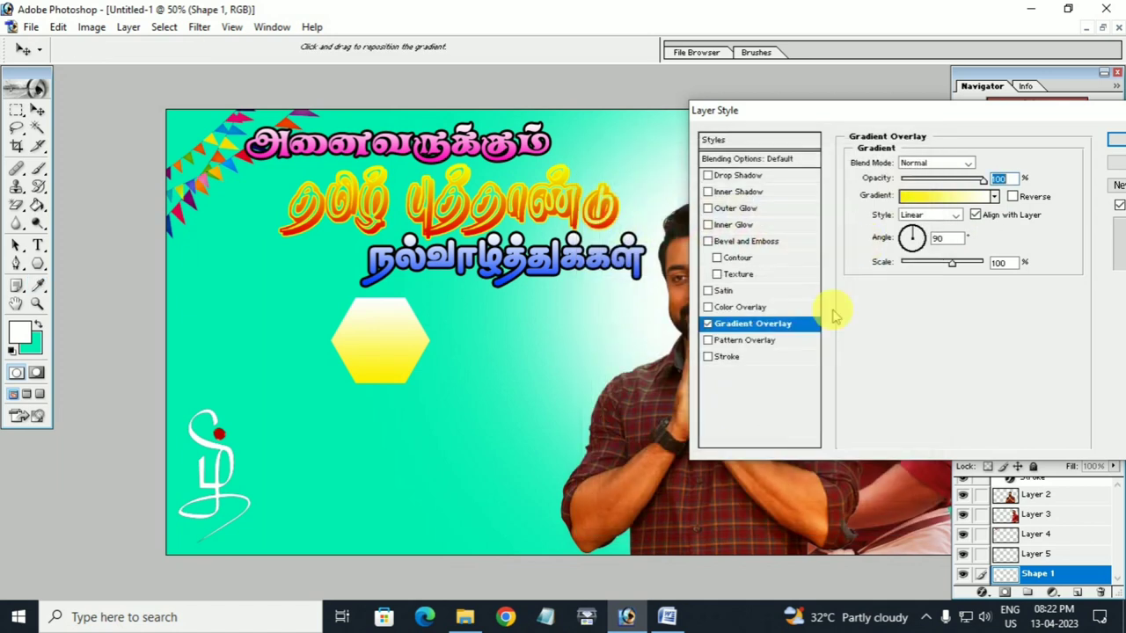
{"action": "left_click", "coordinate": [1113, 144]}
- Duplicate the yellow hexagon with Ctrl+J and arrange the copies into a honeycomb
{"action": "left_click_drag", "start_coordinate": [386, 359], "coordinate": [392, 385]}
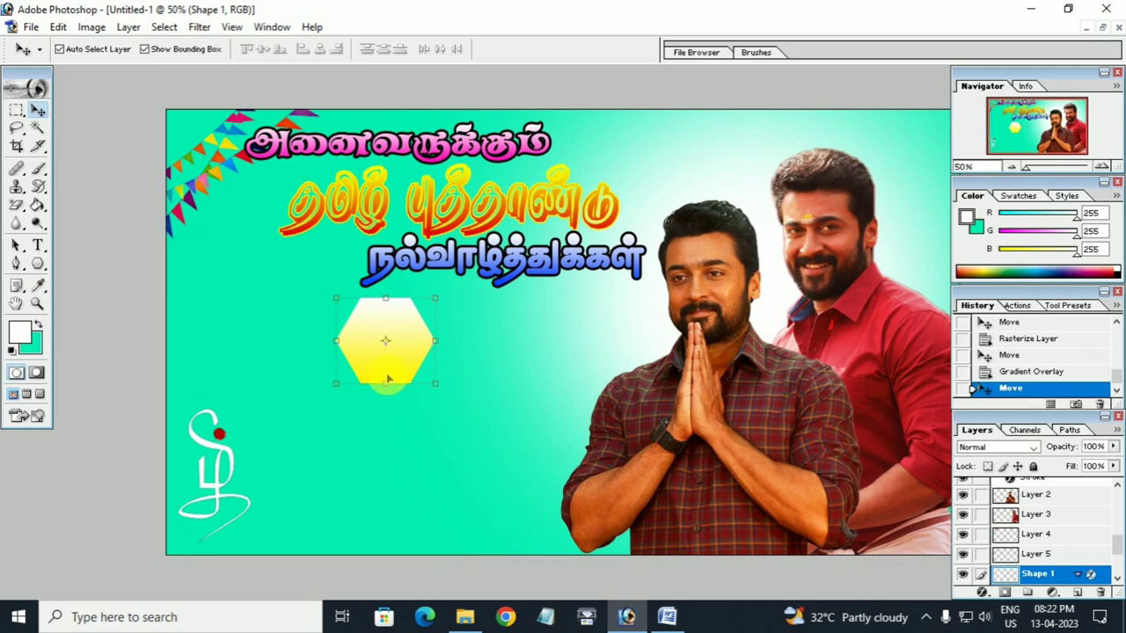
{"action": "key", "text": "ctrl+j"}
{"action": "left_click_drag", "start_coordinate": [388, 379], "coordinate": [463, 411]}
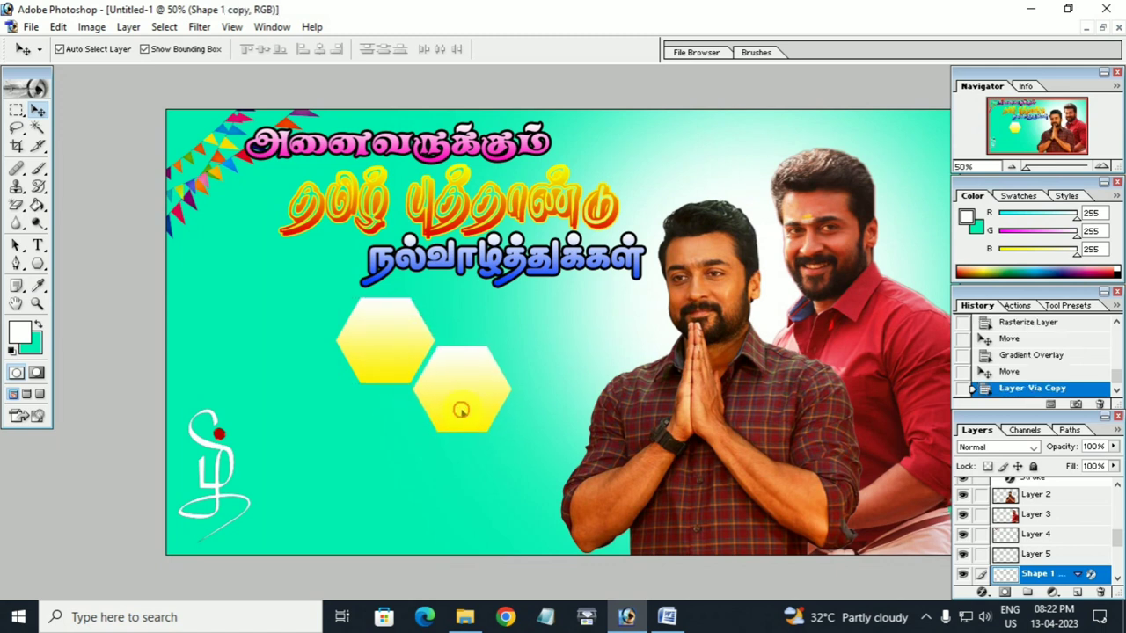
{"action": "left_click_drag", "start_coordinate": [460, 409], "coordinate": [462, 497]}
{"action": "key", "text": "ctrl+j"}
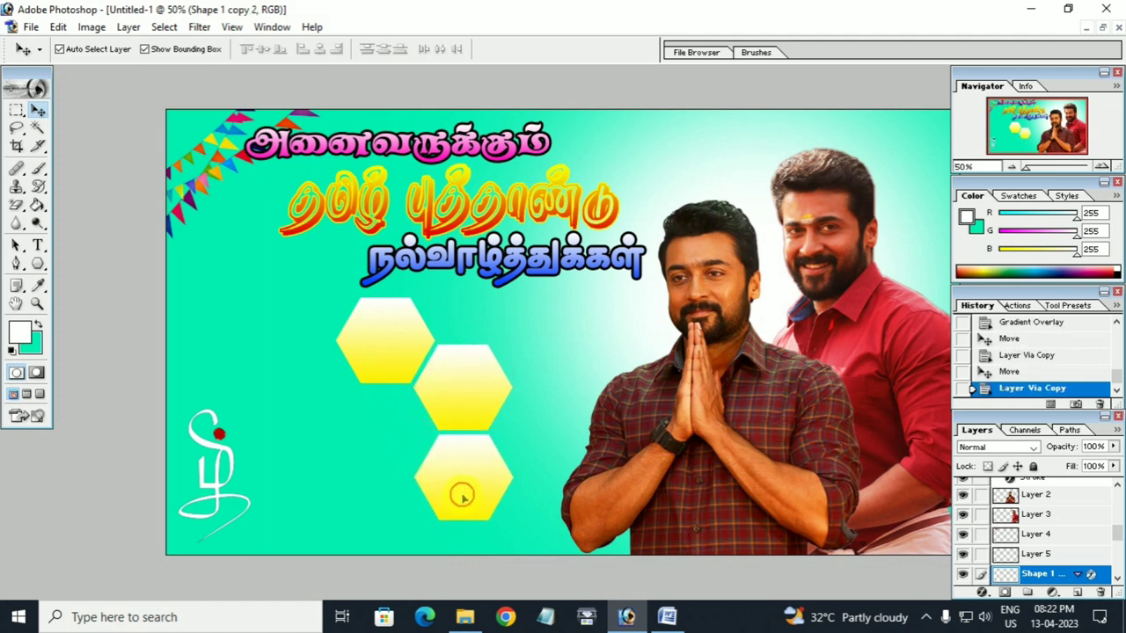
{"action": "mouse_move", "coordinate": [462, 495]}
{"action": "left_mouse_down"}
{"action": "mouse_move", "coordinate": [317, 403]}
{"action": "mouse_move", "coordinate": [307, 495]}
{"action": "left_mouse_up"}
{"action": "key", "text": "ctrl+j"}
{"action": "key", "text": "ctrl+j"}
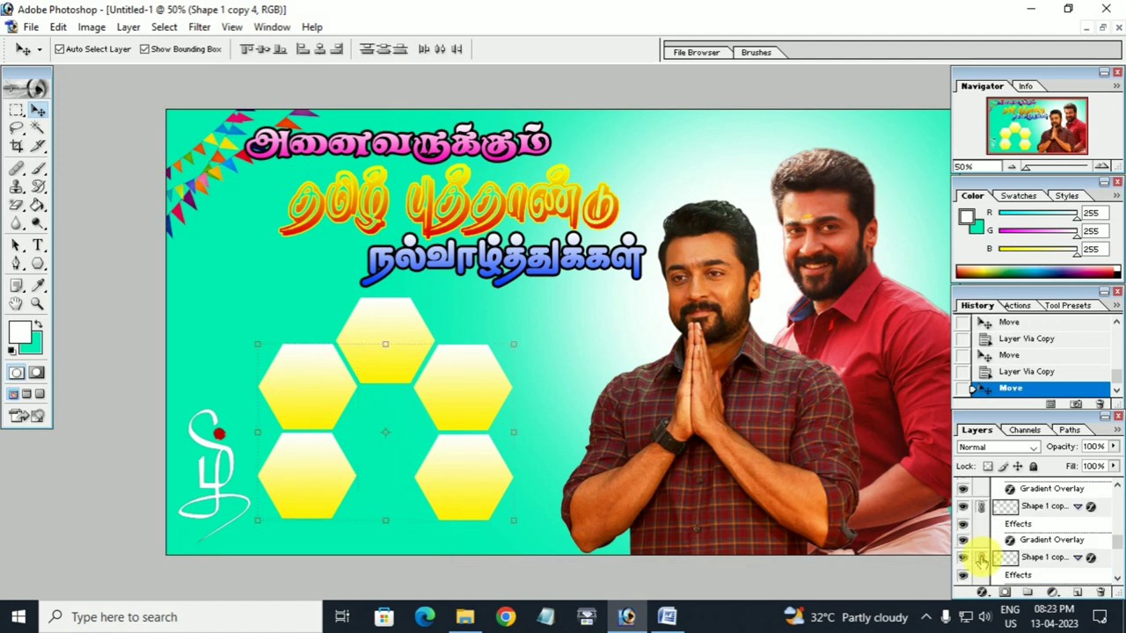
- Reposition the hexagon group and enlarge it to about 117%
{"action": "scroll", "coordinate": [981, 559], "scroll_direction": "down", "scroll_amount": 1}
{"action": "scroll", "coordinate": [981, 560], "scroll_direction": "down", "scroll_amount": 1}
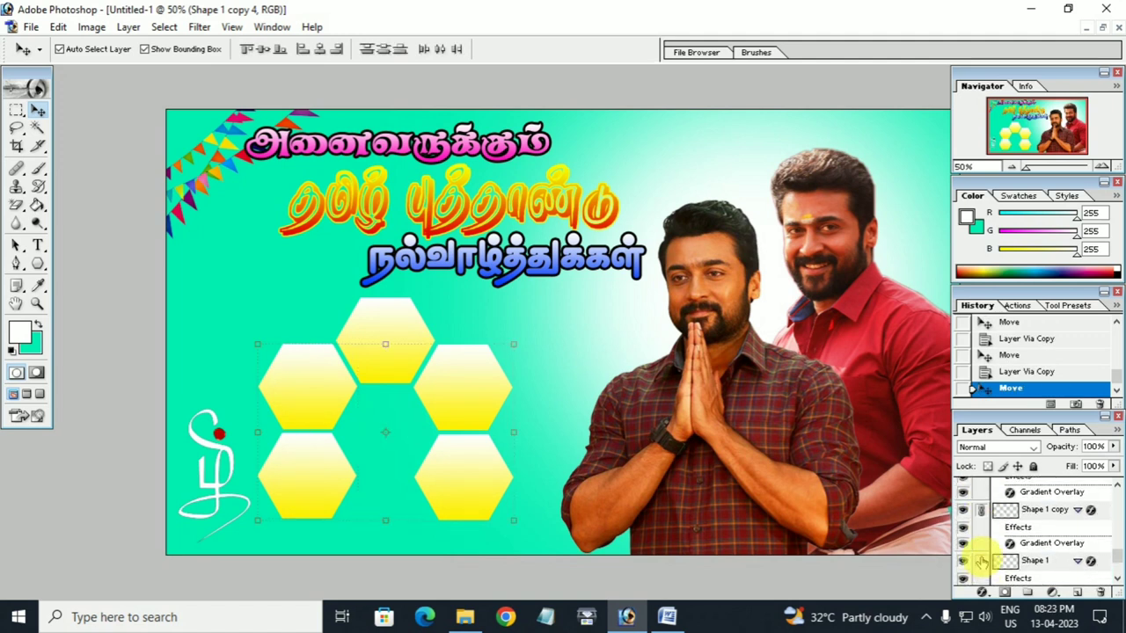
{"action": "mouse_move", "coordinate": [481, 403]}
{"action": "left_mouse_down"}
{"action": "mouse_move", "coordinate": [494, 427]}
{"action": "mouse_move", "coordinate": [486, 404]}
{"action": "left_mouse_up"}
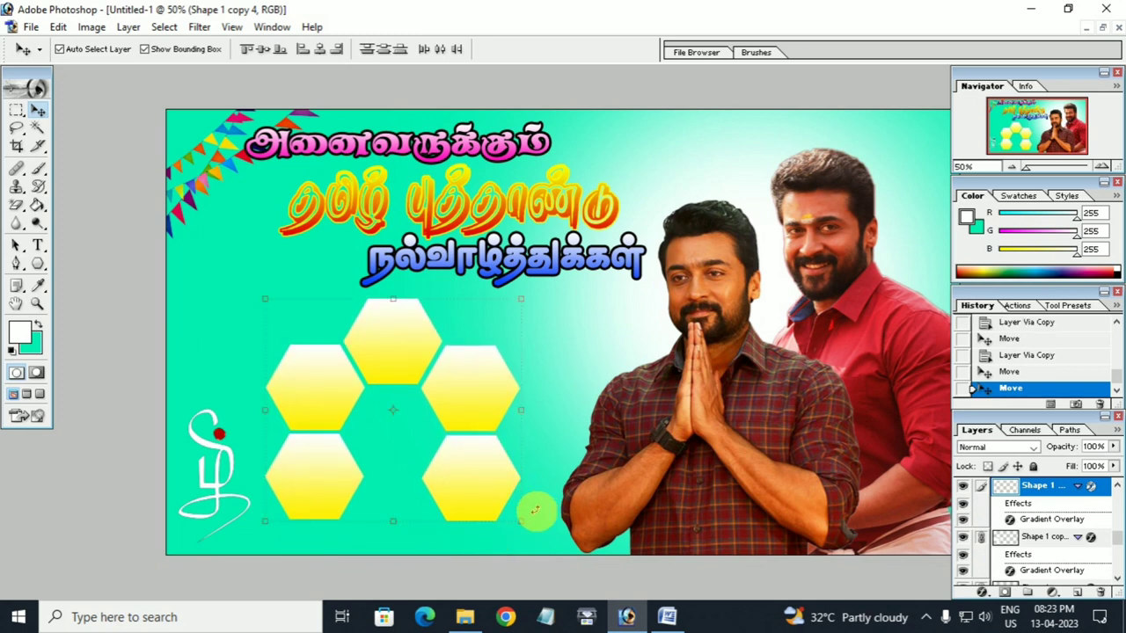
{"action": "left_click_drag", "start_coordinate": [521, 522], "coordinate": [563, 541]}
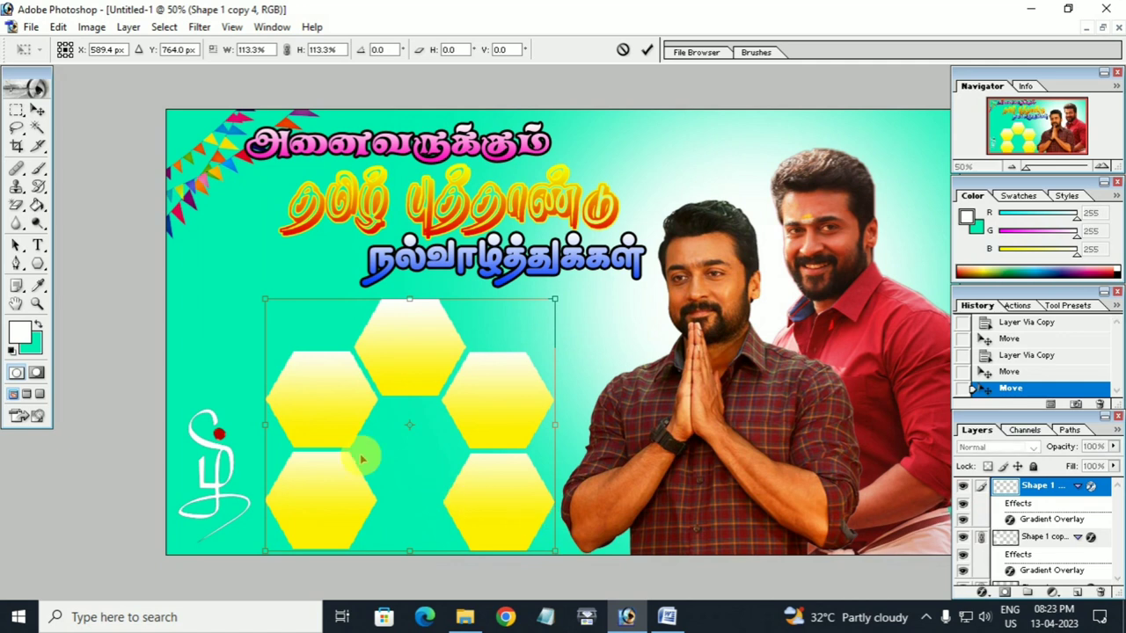
{"action": "left_click_drag", "start_coordinate": [310, 407], "coordinate": [254, 397]}
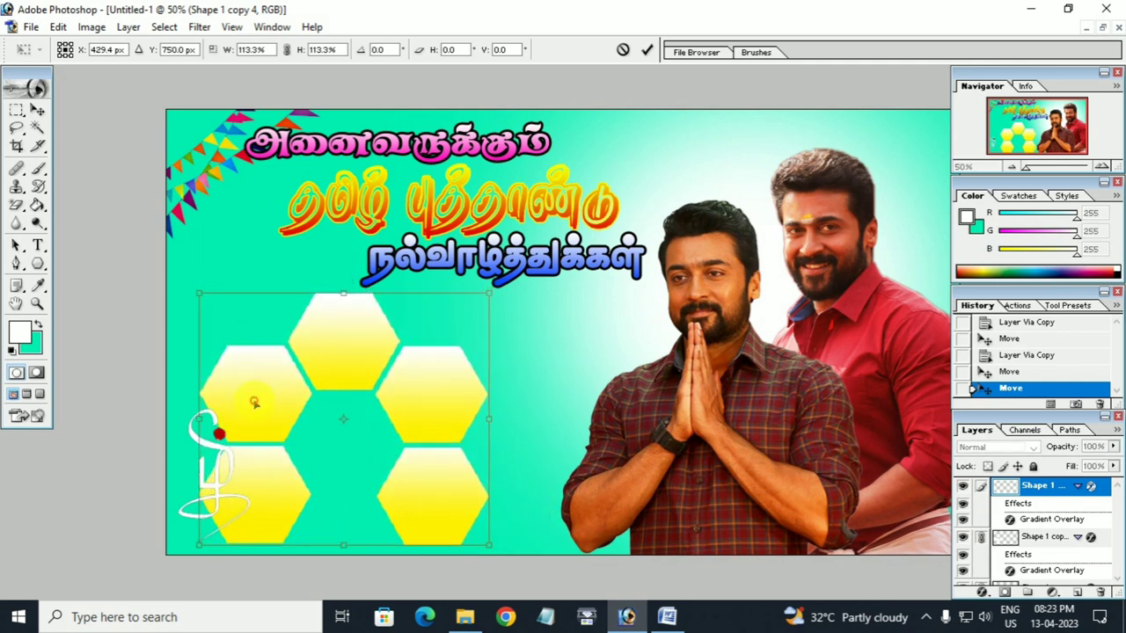
{"action": "mouse_move", "coordinate": [254, 397]}
{"action": "left_mouse_down"}
{"action": "mouse_move", "coordinate": [314, 403]}
{"action": "mouse_move", "coordinate": [258, 422]}
{"action": "left_mouse_up"}
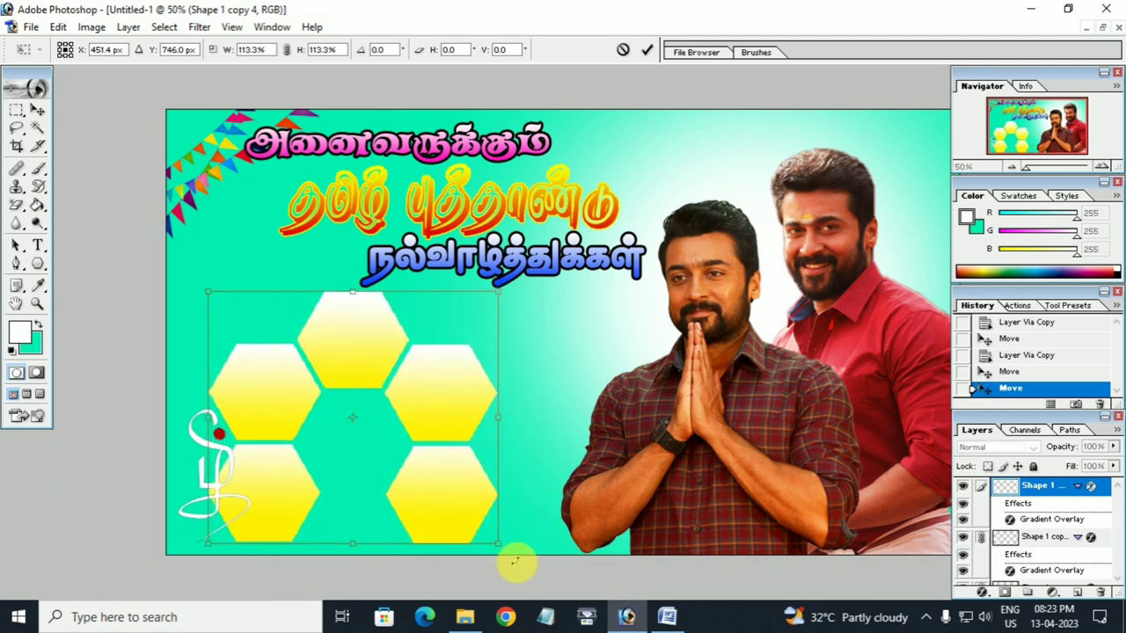
{"action": "left_click_drag", "start_coordinate": [498, 546], "coordinate": [513, 554]}
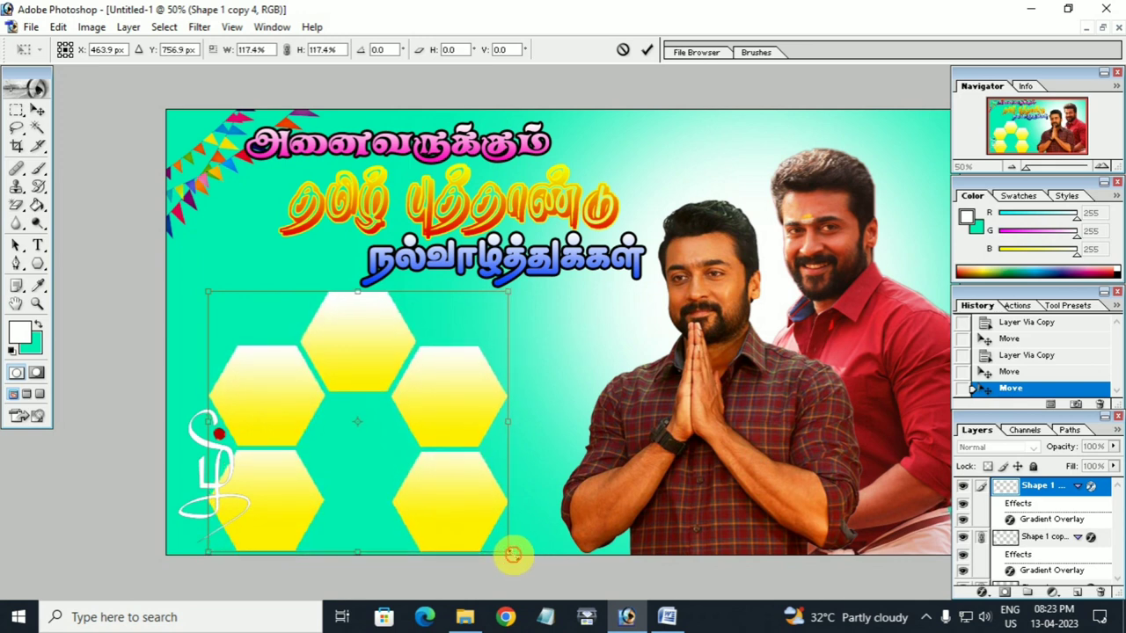
{"action": "key", "text": "Return"}
{"action": "left_click", "coordinate": [536, 445]}
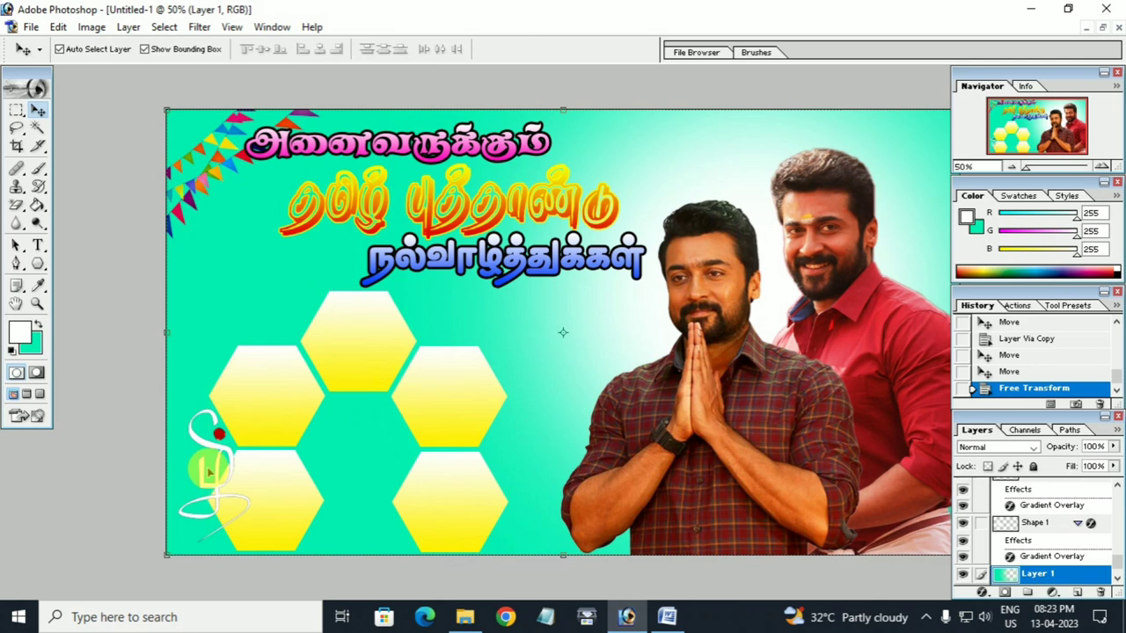
- Raise the Tamil logo above the hexagons and duplicate the lower-right hexagon
{"action": "left_click_drag", "start_coordinate": [218, 477], "coordinate": [232, 274]}
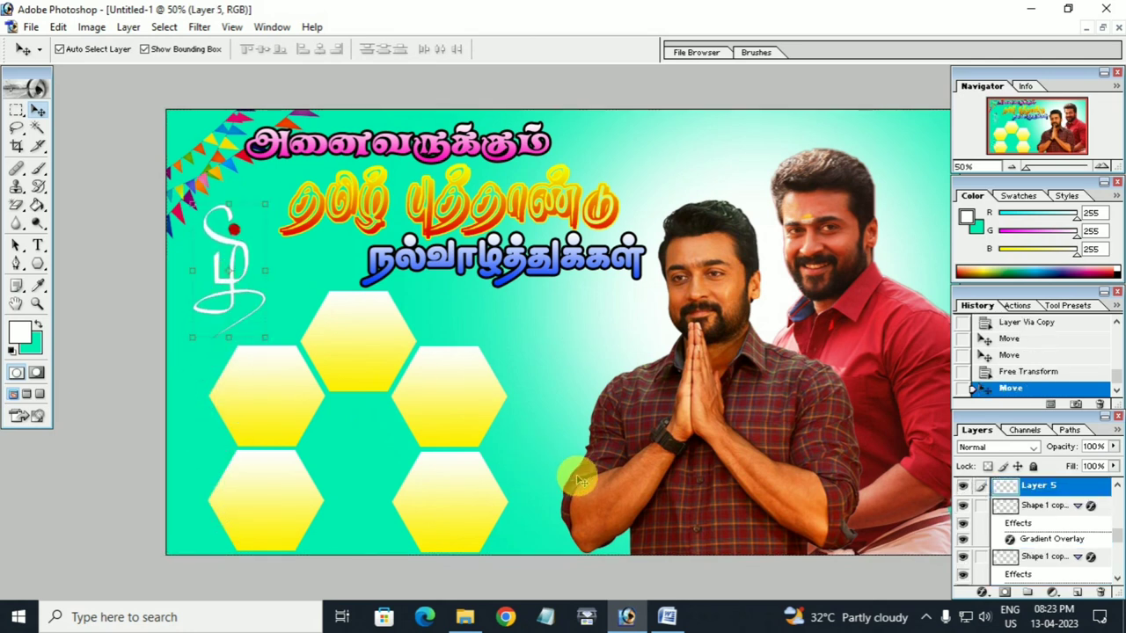
{"action": "key", "text": "alt+shift+bracketleft"}
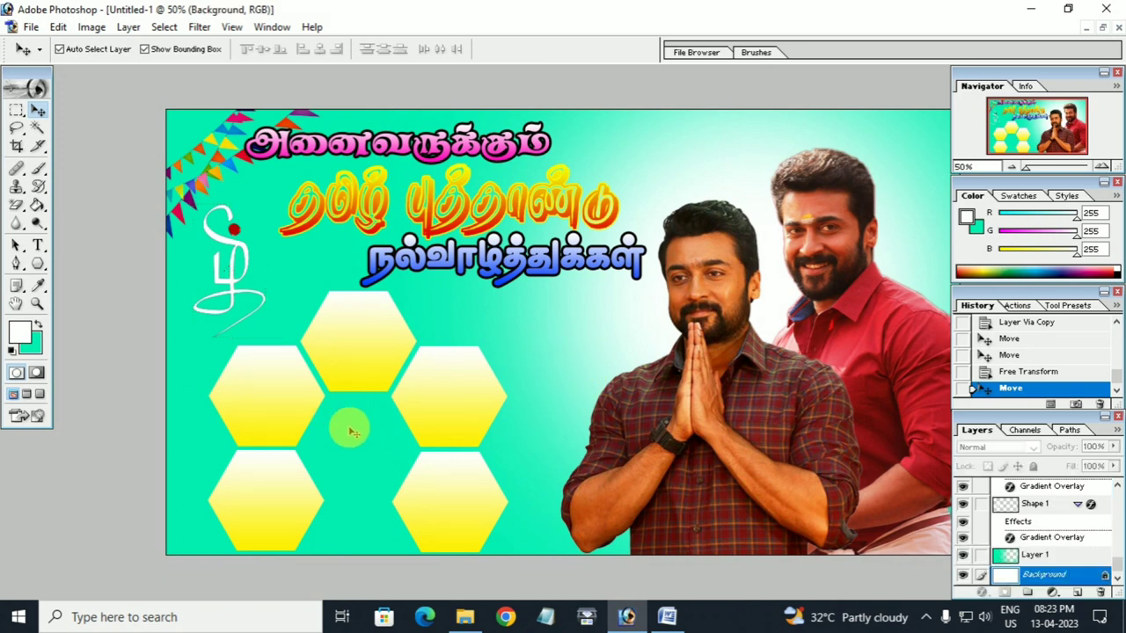
{"action": "scroll", "coordinate": [976, 546], "scroll_direction": "up", "scroll_amount": 2}
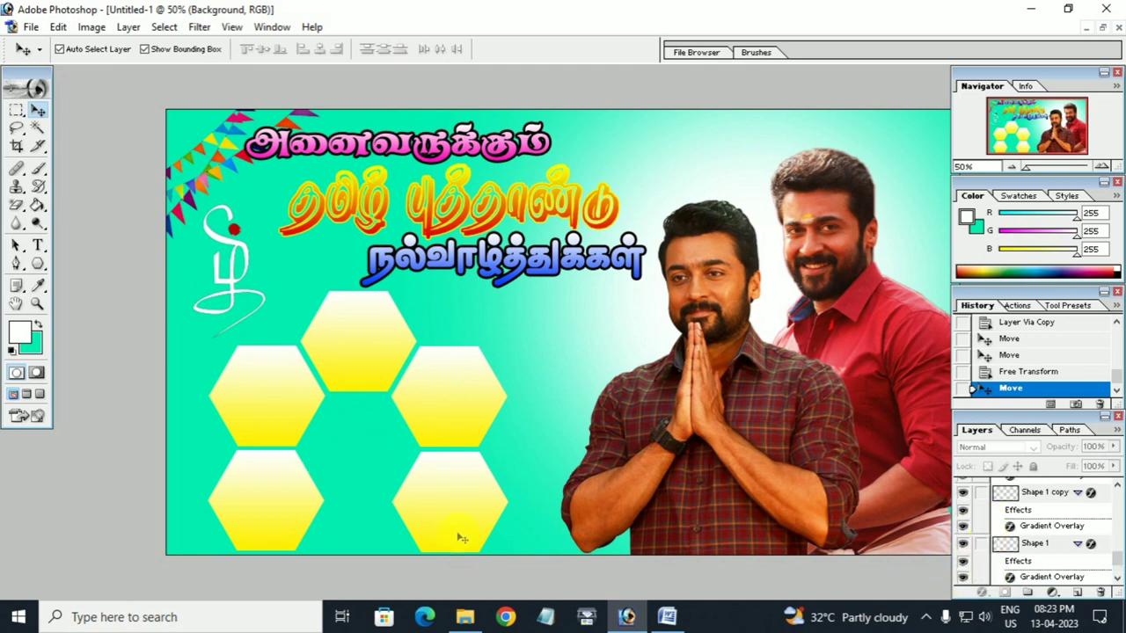
{"action": "left_click", "coordinate": [278, 507]}
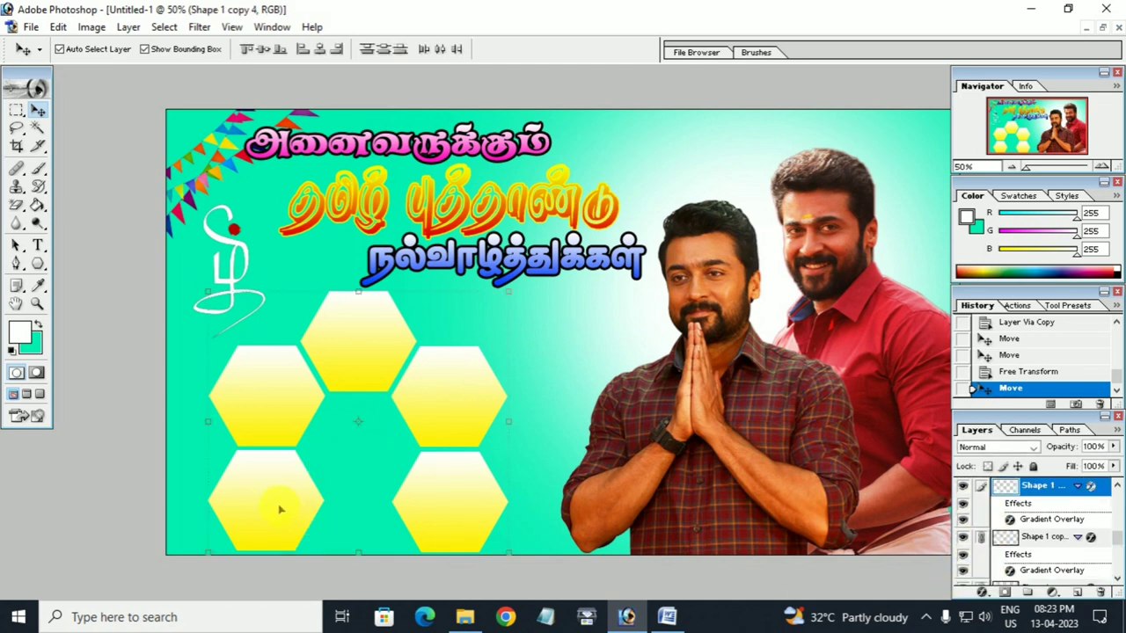
{"action": "key", "text": "ctrl+j"}
{"action": "left_click_drag", "start_coordinate": [280, 509], "coordinate": [271, 499]}
- Fill the honeycomb's centre gap with a hexagon copy, then add another copy below it
{"action": "left_click", "coordinate": [1042, 537]}
{"action": "scroll", "coordinate": [1052, 549], "scroll_direction": "down", "scroll_amount": 1}
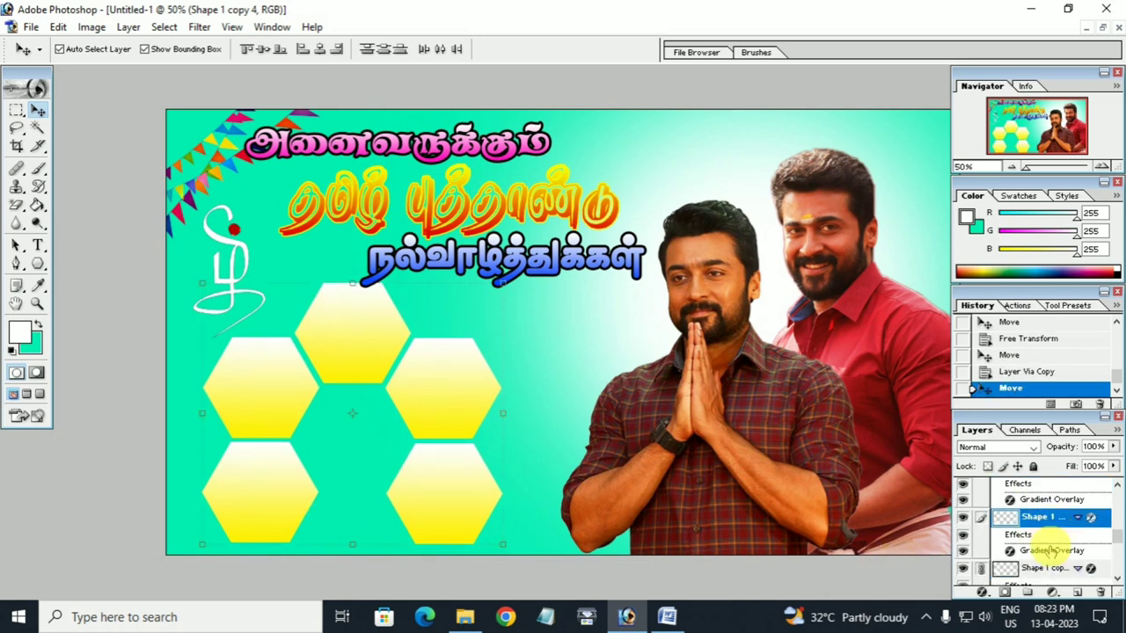
{"action": "scroll", "coordinate": [1041, 528], "scroll_direction": "up", "scroll_amount": 3}
{"action": "left_click", "coordinate": [1037, 535]}
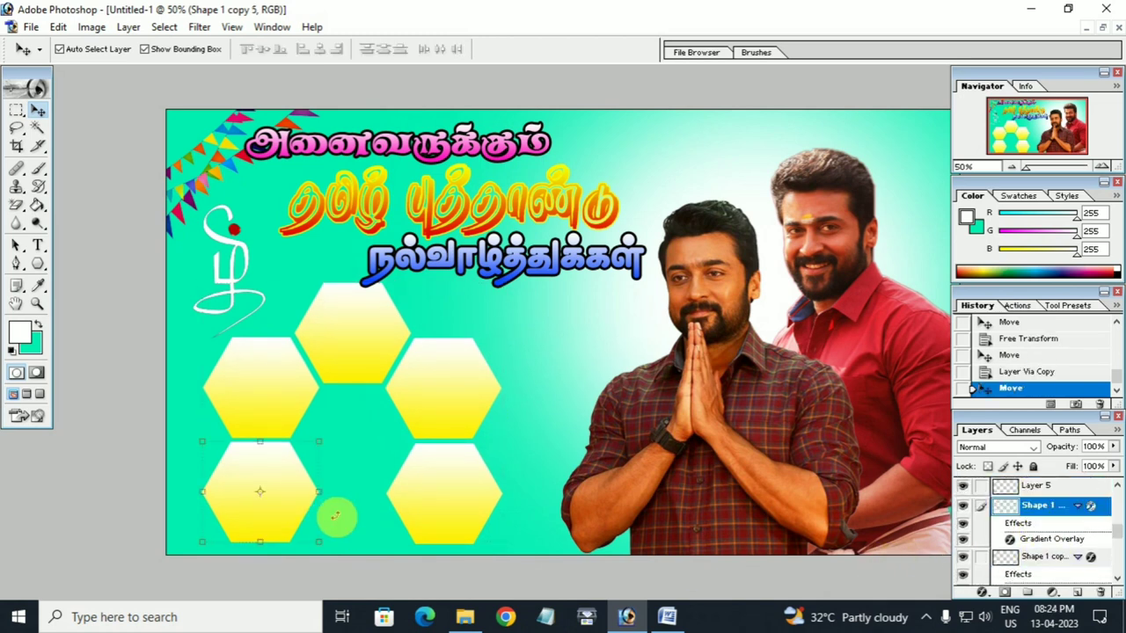
{"action": "left_click_drag", "start_coordinate": [273, 512], "coordinate": [365, 458]}
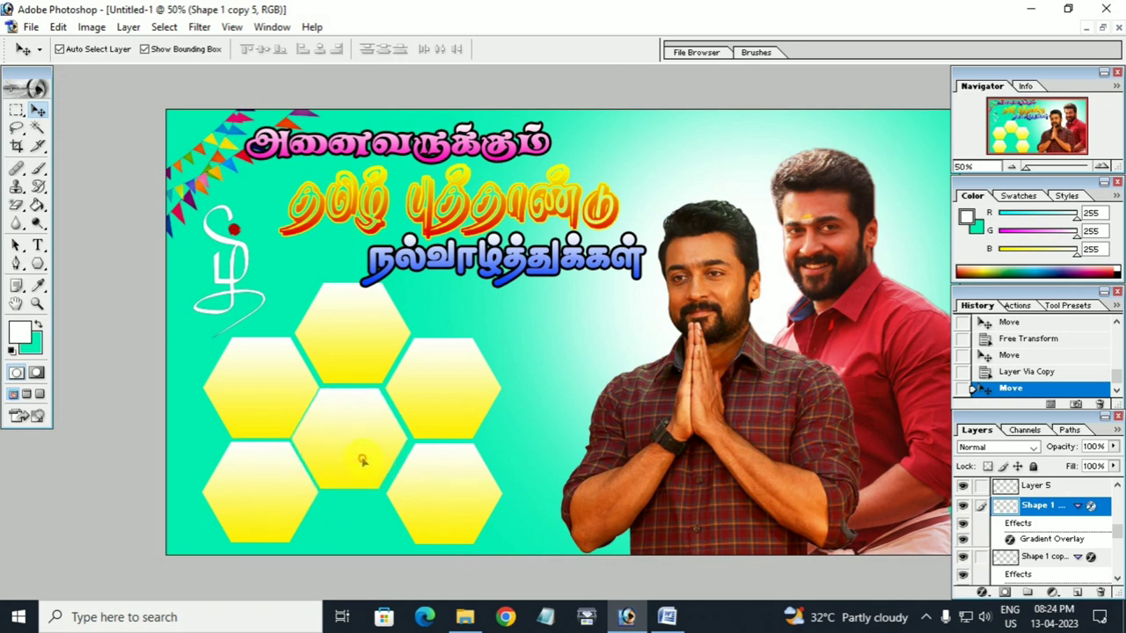
{"action": "left_click_drag", "start_coordinate": [364, 458], "coordinate": [367, 463]}
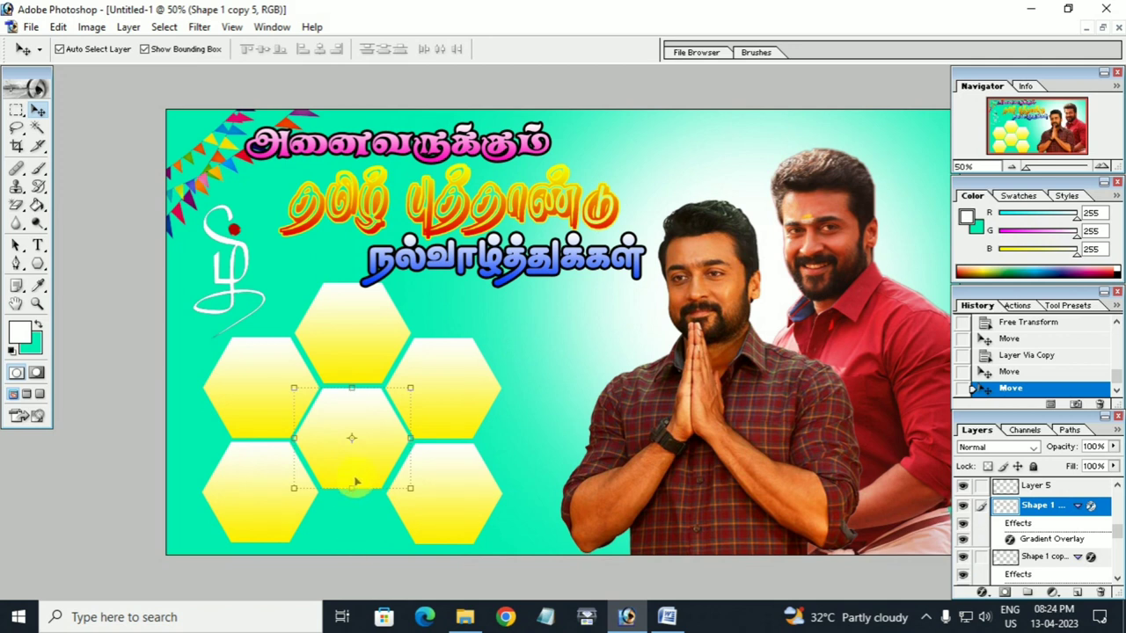
{"action": "key", "text": "ctrl+j"}
{"action": "left_click_drag", "start_coordinate": [352, 459], "coordinate": [358, 556]}
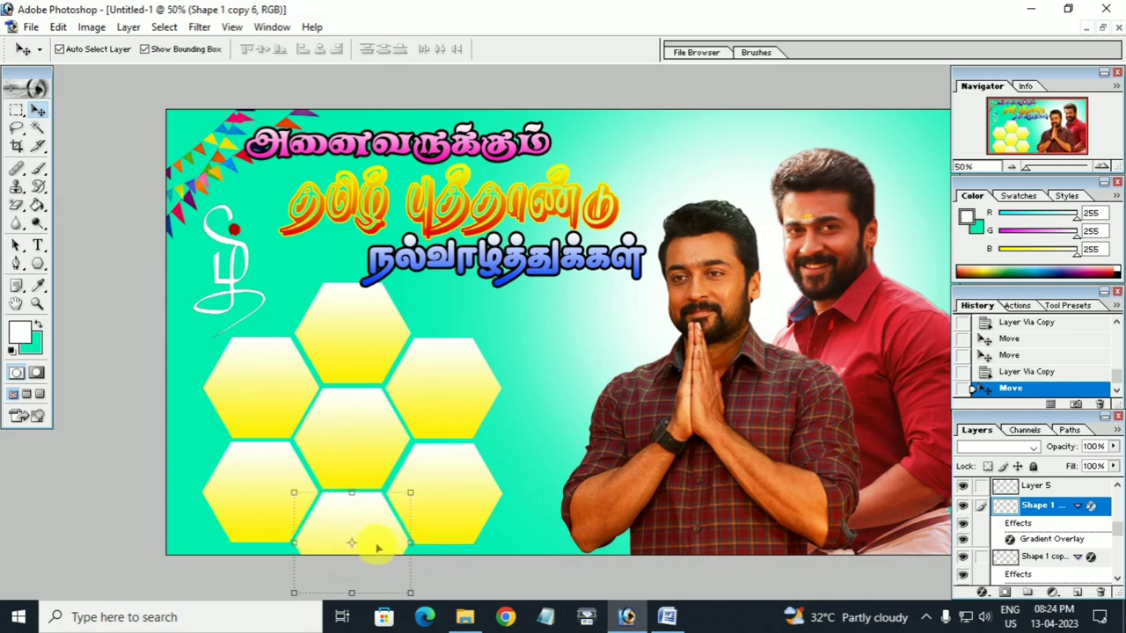
- Link all seven hexagons, shift the group up and right, and widen it to about 104%
{"action": "left_click", "coordinate": [980, 557]}
{"action": "scroll", "coordinate": [981, 545], "scroll_direction": "up", "scroll_amount": 3}
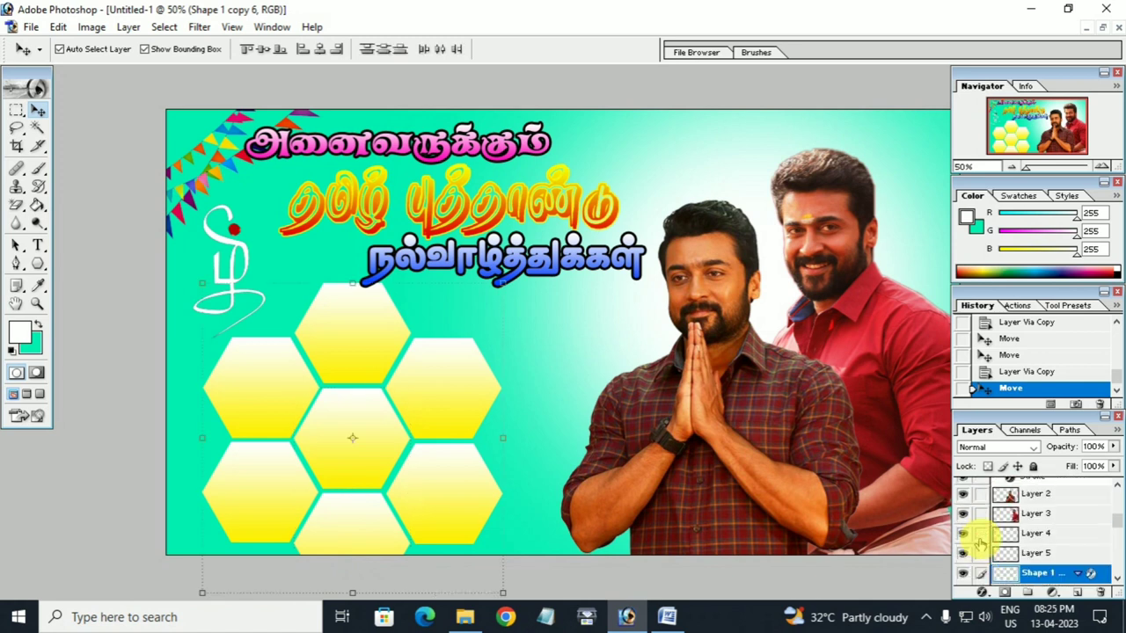
{"action": "mouse_move", "coordinate": [446, 478]}
{"action": "left_mouse_down"}
{"action": "mouse_move", "coordinate": [472, 428]}
{"action": "mouse_move", "coordinate": [460, 431]}
{"action": "mouse_move", "coordinate": [483, 434]}
{"action": "left_mouse_up"}
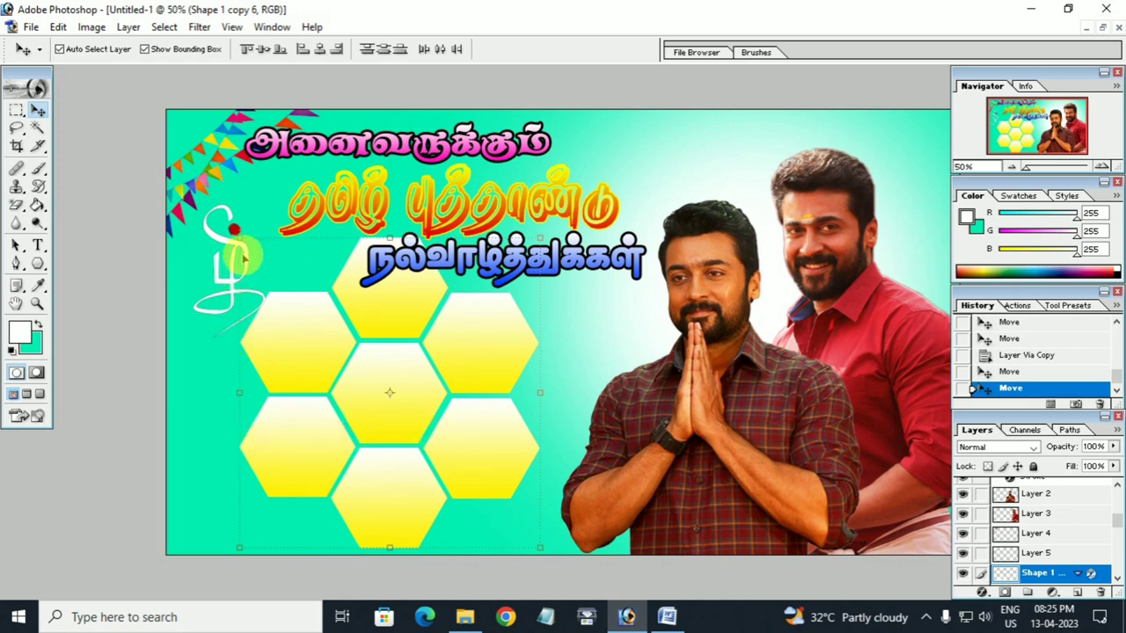
{"action": "key", "text": "ctrl+t"}
{"action": "left_click_drag", "start_coordinate": [239, 237], "coordinate": [227, 237]}
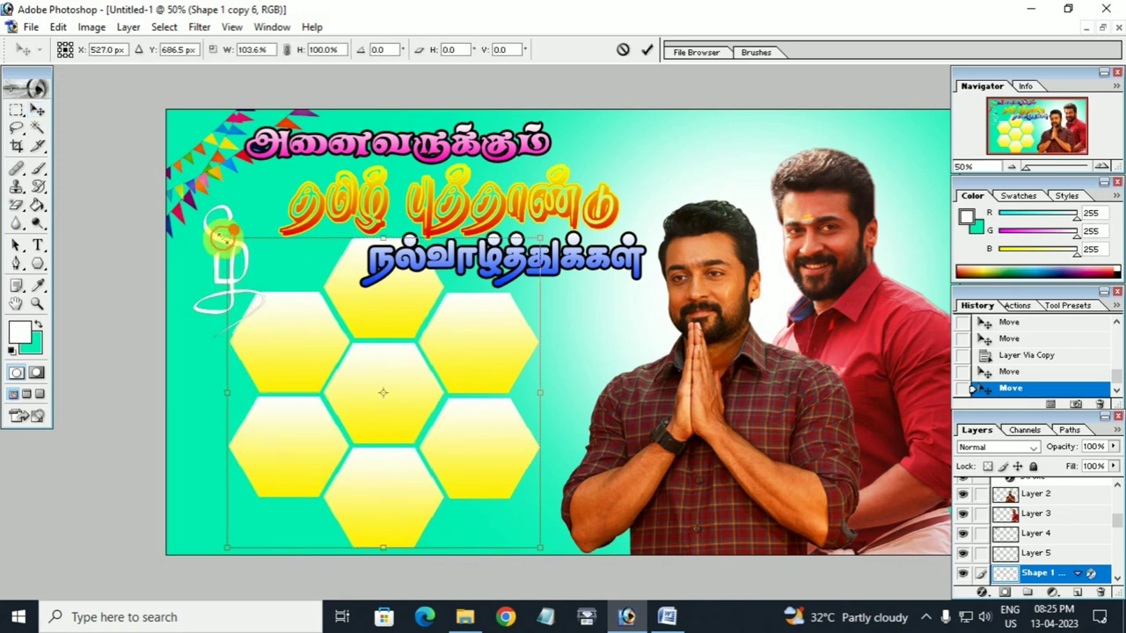
{"action": "mouse_move", "coordinate": [483, 382]}
{"action": "left_mouse_down"}
{"action": "mouse_move", "coordinate": [490, 377]}
{"action": "mouse_move", "coordinate": [473, 372]}
{"action": "left_mouse_up"}
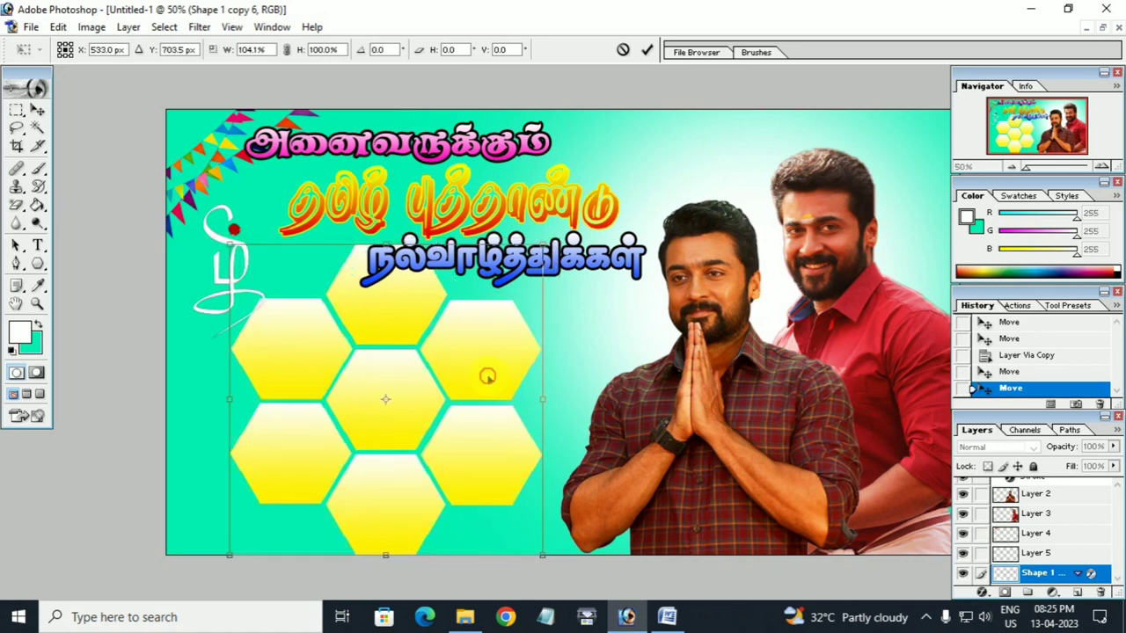
{"action": "key", "text": "Return"}
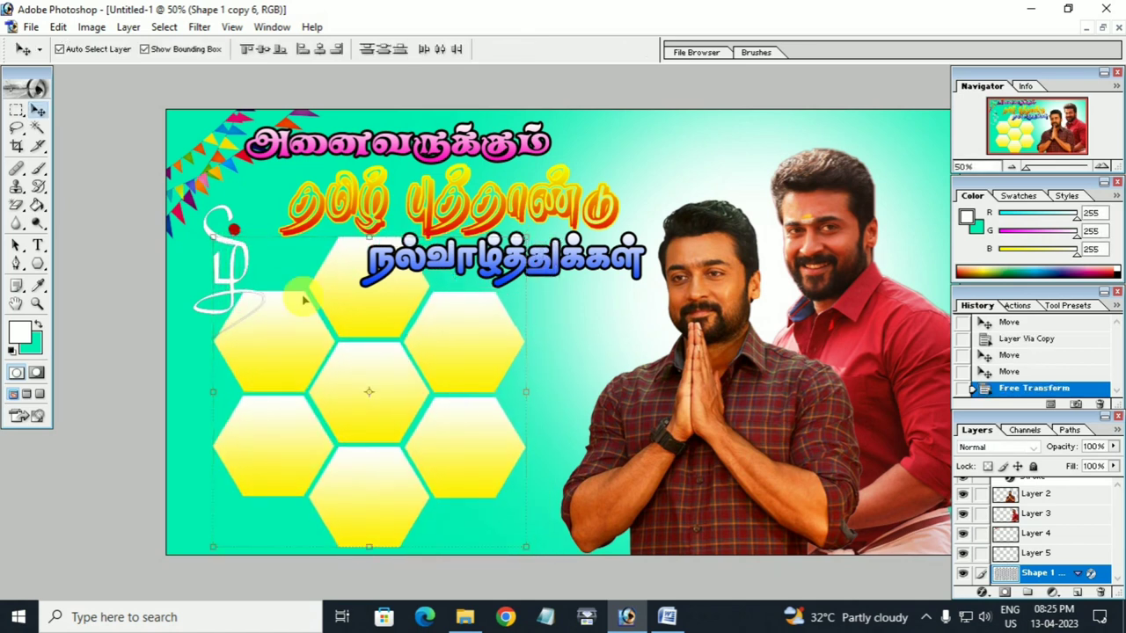
- Move the ழ logo beside the praying man and shift the hexagons slightly left
{"action": "left_click", "coordinate": [224, 233]}
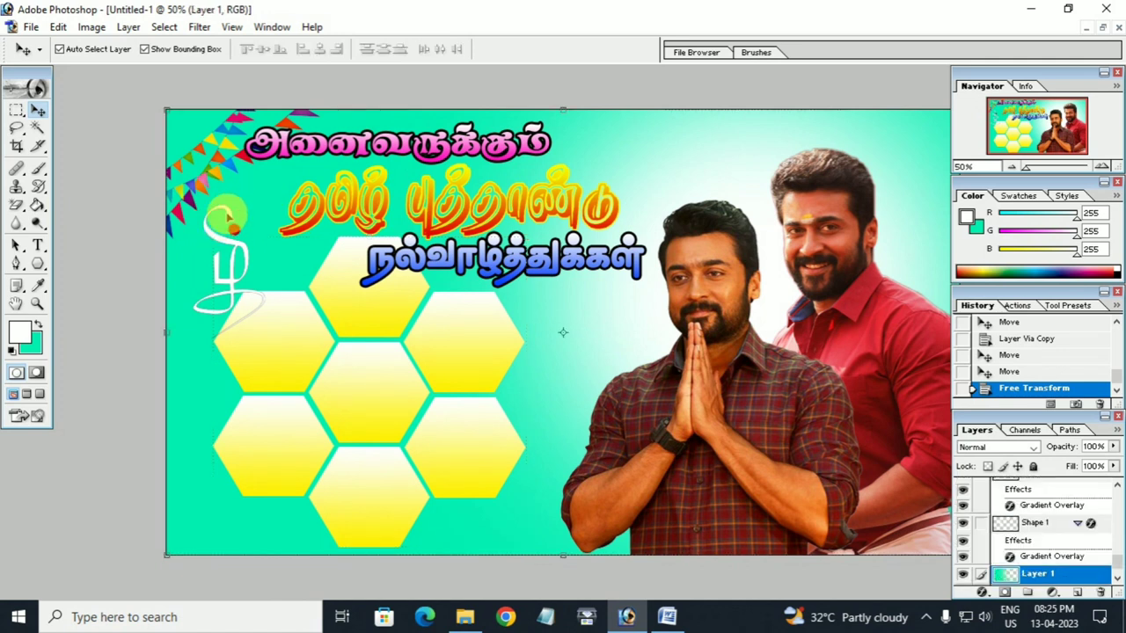
{"action": "mouse_move", "coordinate": [224, 230]}
{"action": "left_mouse_down"}
{"action": "mouse_move", "coordinate": [557, 309]}
{"action": "mouse_move", "coordinate": [546, 319]}
{"action": "left_mouse_up"}
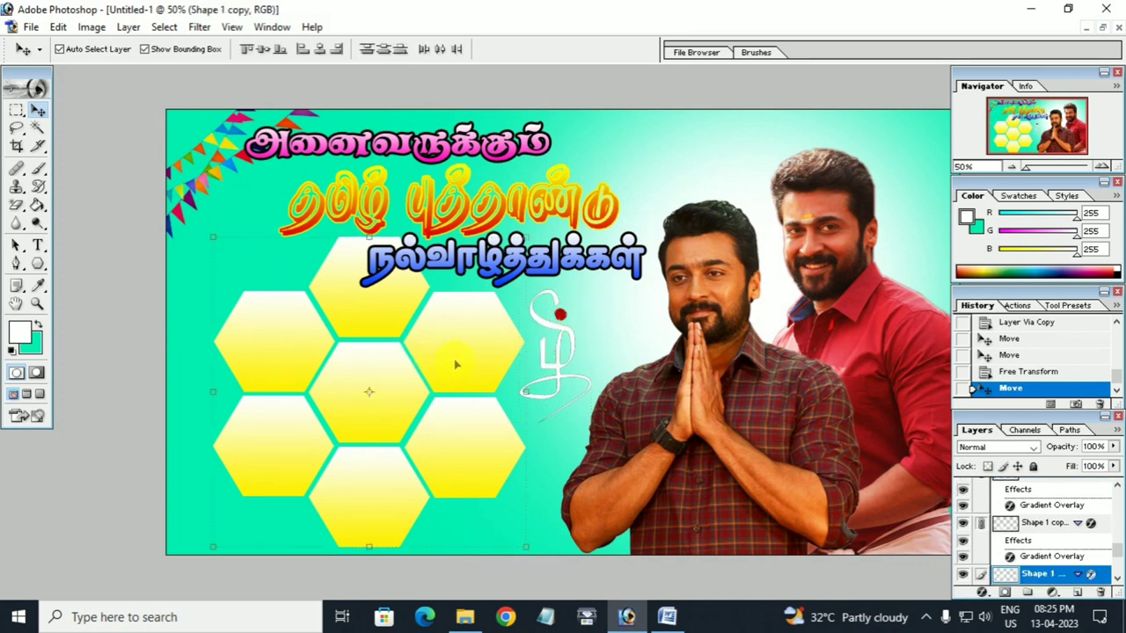
{"action": "left_click_drag", "start_coordinate": [454, 366], "coordinate": [431, 366]}
{"action": "left_click_drag", "start_coordinate": [559, 371], "coordinate": [543, 386]}
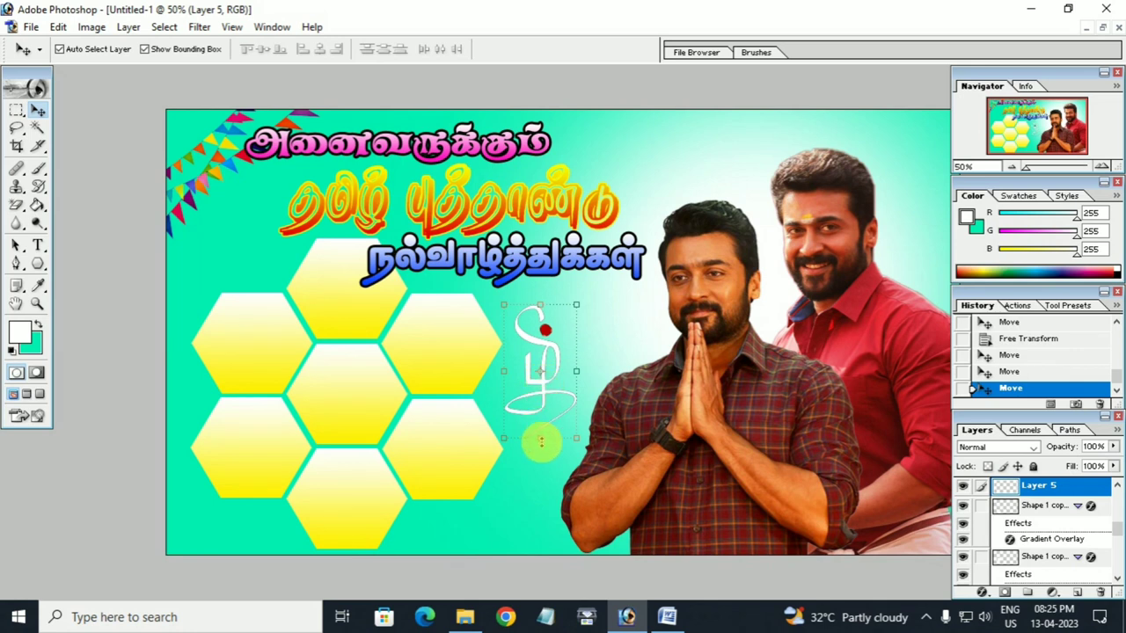
- Shrink the top அனைவருக்கும் text line
{"action": "left_click", "coordinate": [543, 487]}
{"action": "left_click", "coordinate": [457, 268]}
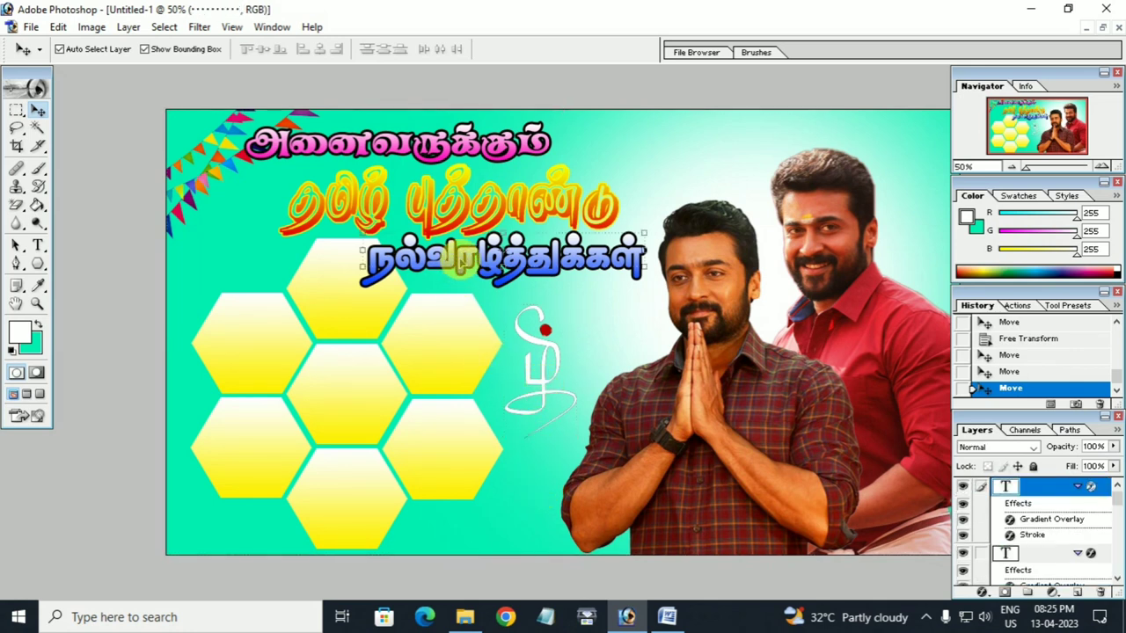
{"action": "left_click", "coordinate": [553, 167]}
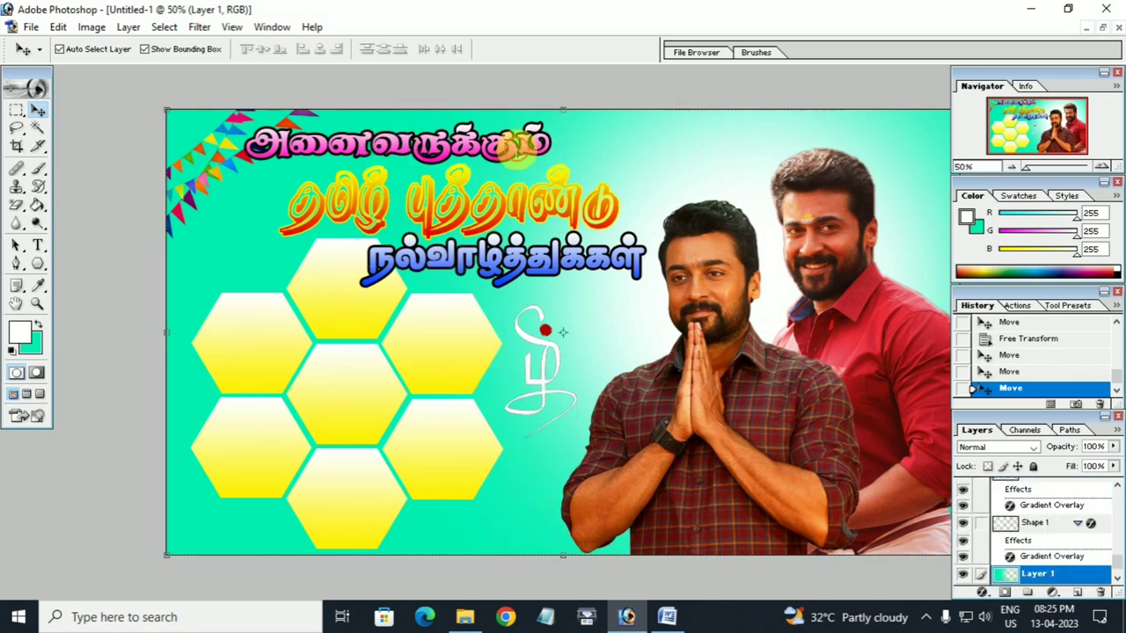
{"action": "left_click", "coordinate": [551, 160]}
{"action": "left_click_drag", "start_coordinate": [551, 156], "coordinate": [444, 158]}
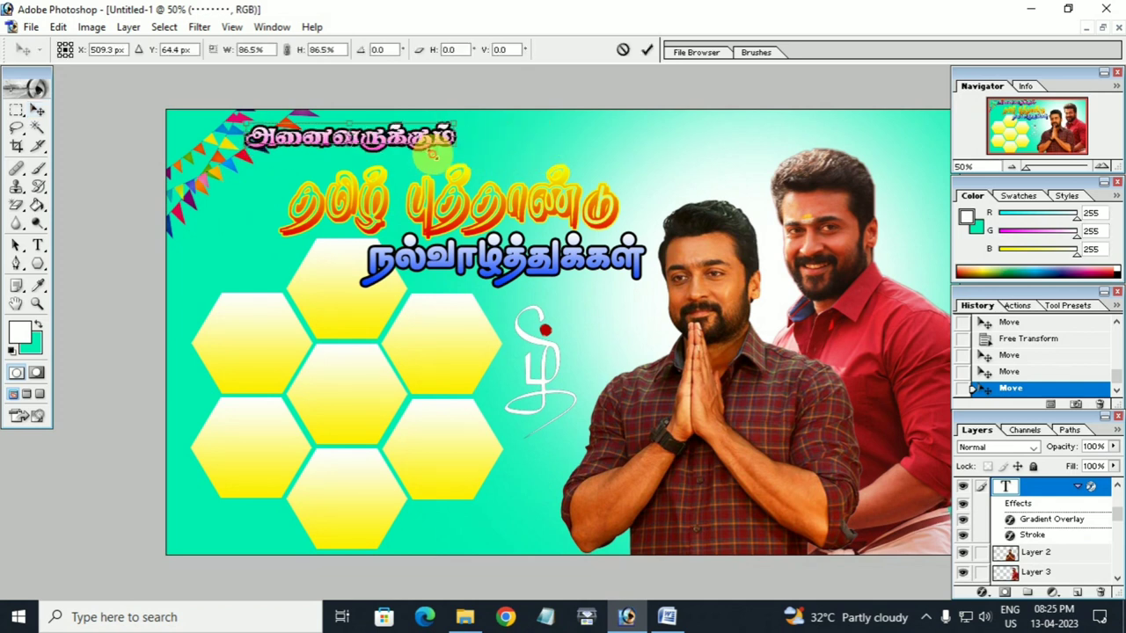
{"action": "key", "text": "Return"}
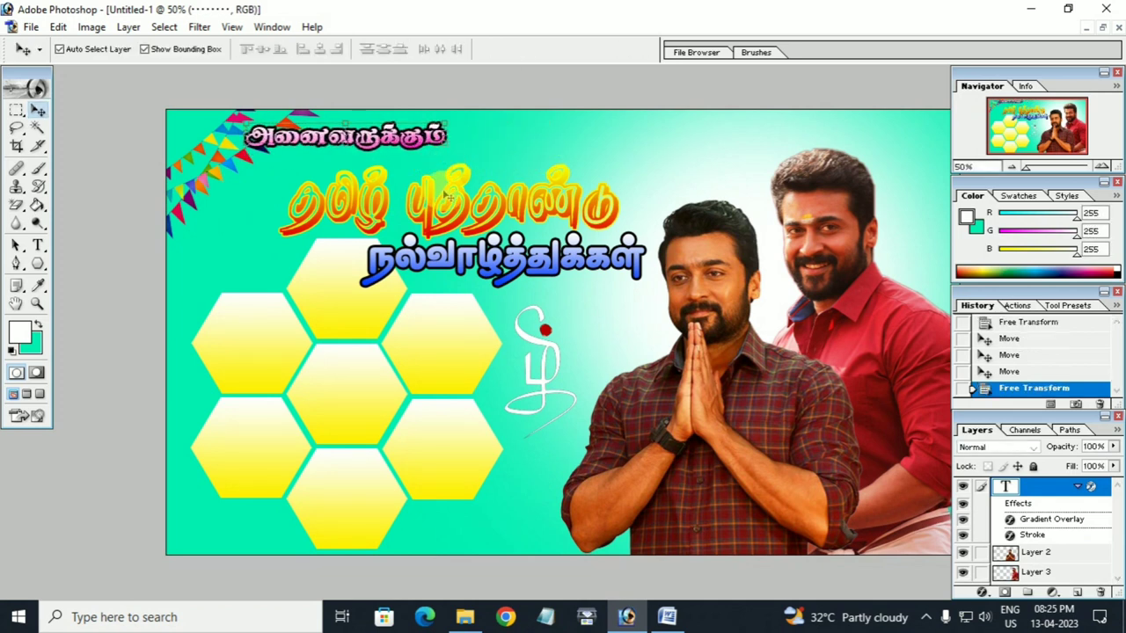
- Move the தமிழ் புத்தாண்டு title up and left and shrink it
{"action": "left_click_drag", "start_coordinate": [449, 208], "coordinate": [431, 196]}
{"action": "left_click_drag", "start_coordinate": [601, 217], "coordinate": [545, 202]}
{"action": "key", "text": "ctrl+t"}
{"action": "left_click_drag", "start_coordinate": [448, 181], "coordinate": [466, 182]}
{"action": "key", "text": "Return"}
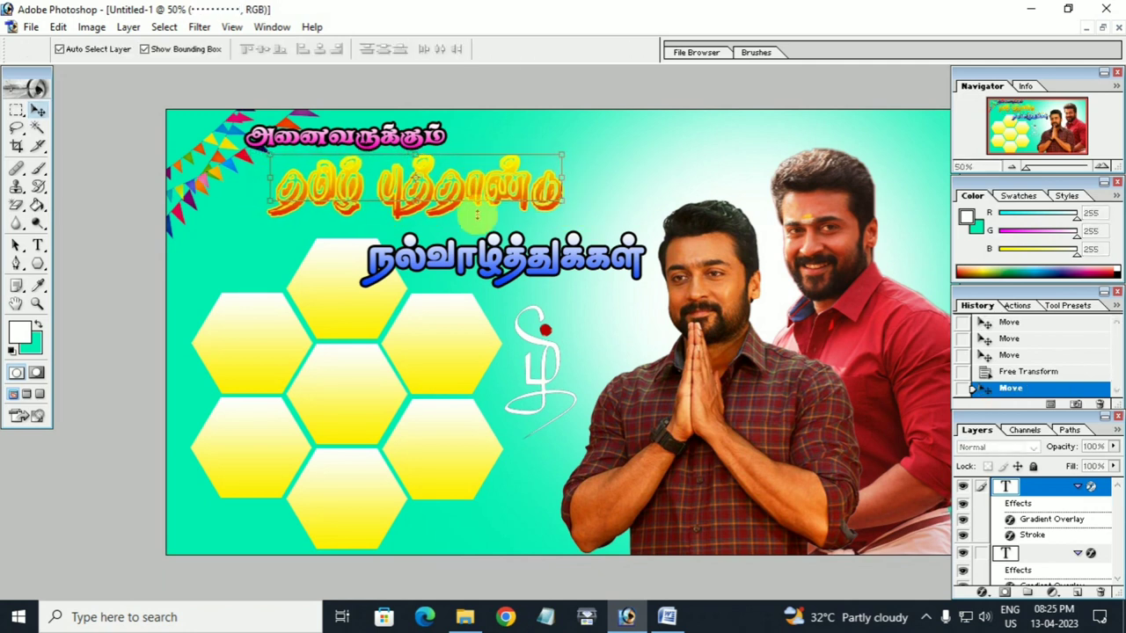
- Shrink the நல்வாழ்த்துக்கள் greeting, nudge it into place, and preview the poster
{"action": "left_click", "coordinate": [473, 259]}
{"action": "left_click", "coordinate": [486, 264]}
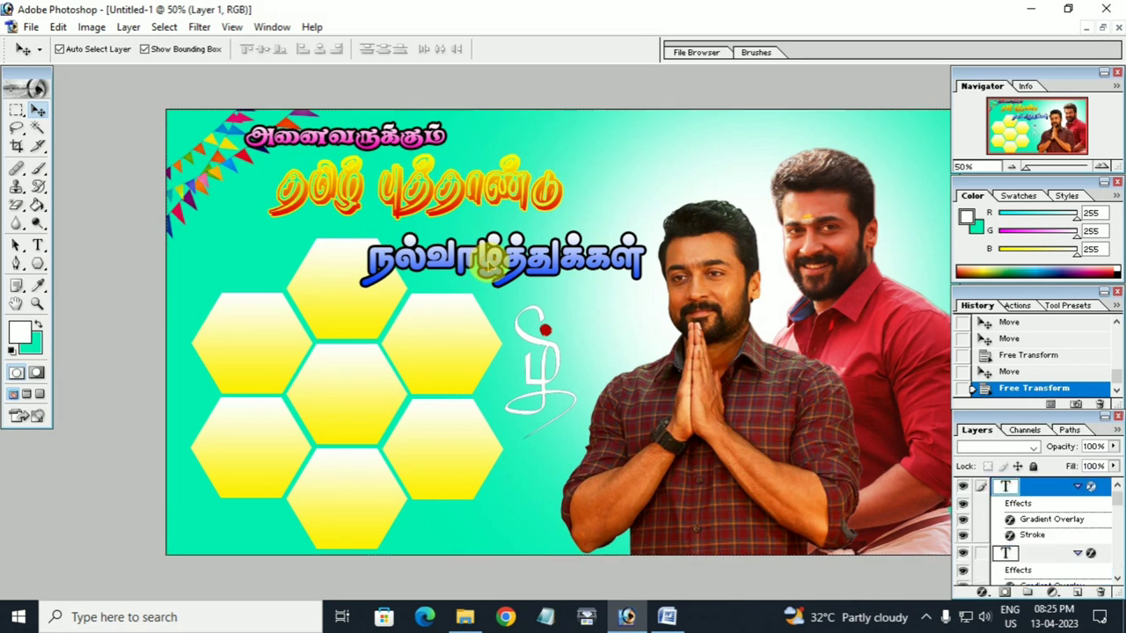
{"action": "key", "text": "ctrl+t"}
{"action": "left_click_drag", "start_coordinate": [359, 260], "coordinate": [444, 261]}
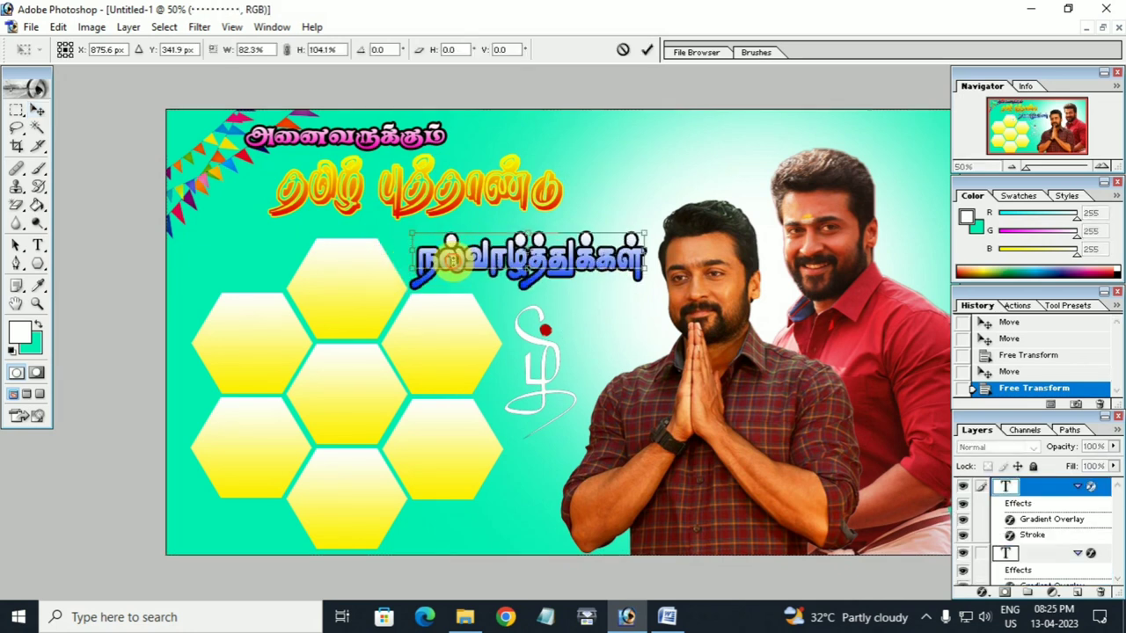
{"action": "key", "text": "Return"}
{"action": "left_click_drag", "start_coordinate": [473, 255], "coordinate": [467, 248]}
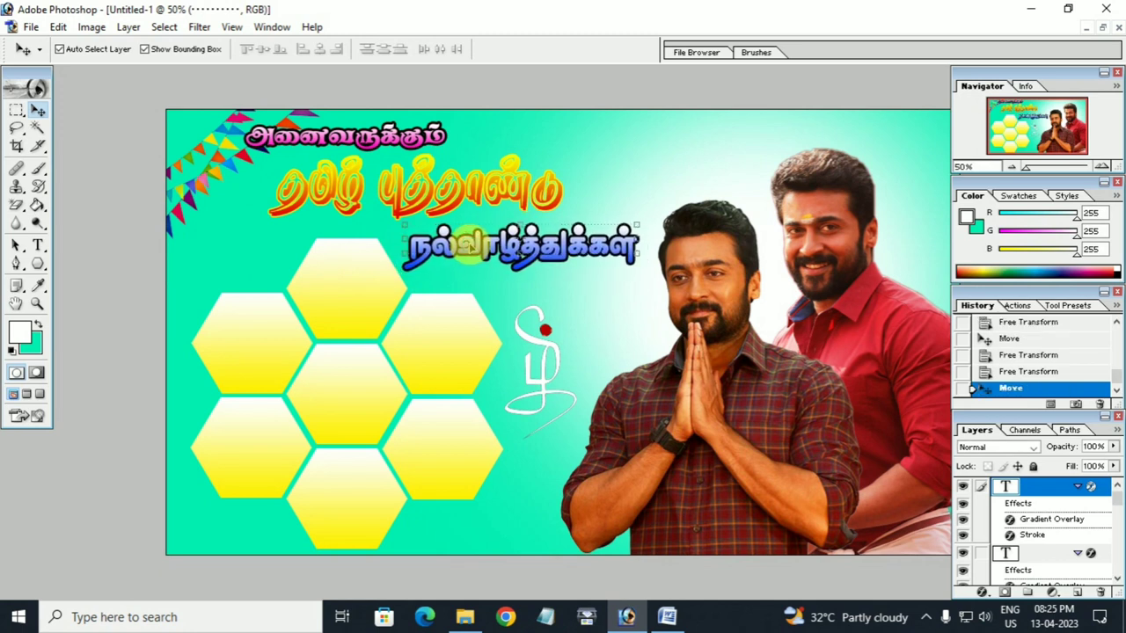
{"action": "left_click", "coordinate": [696, 178]}
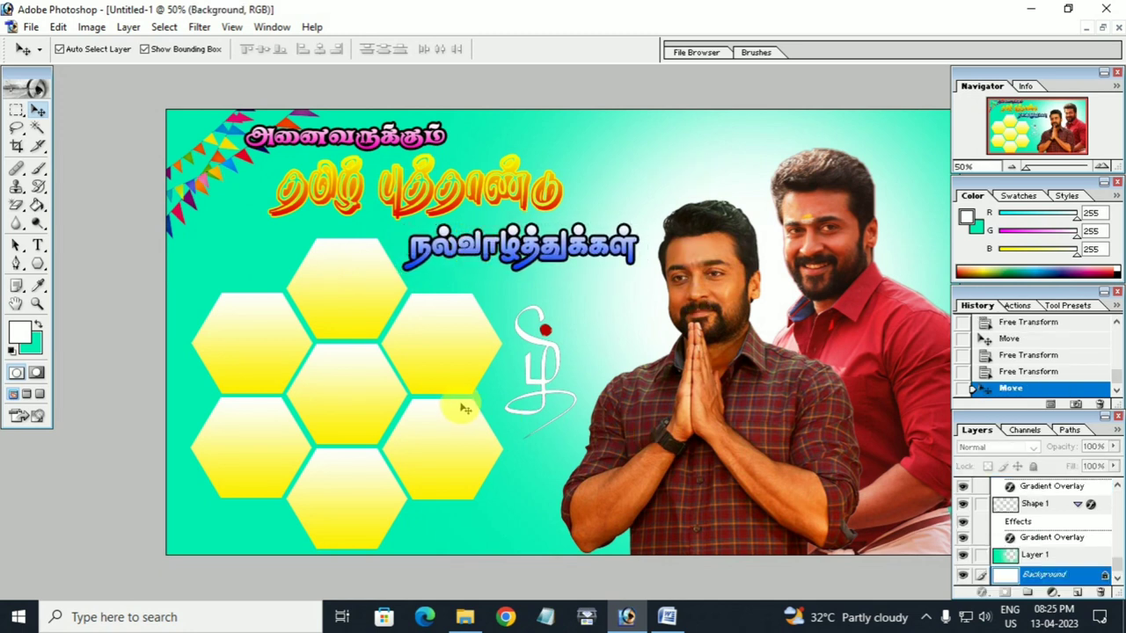
{"action": "key", "text": "Tab"}
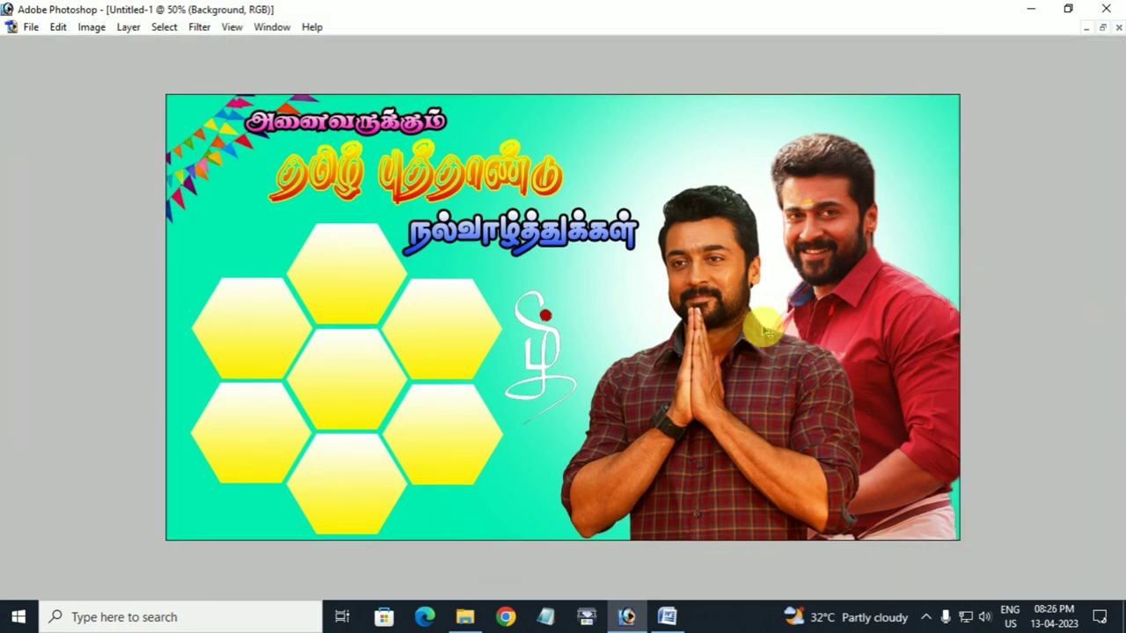
{"action": "key", "text": "Tab"}
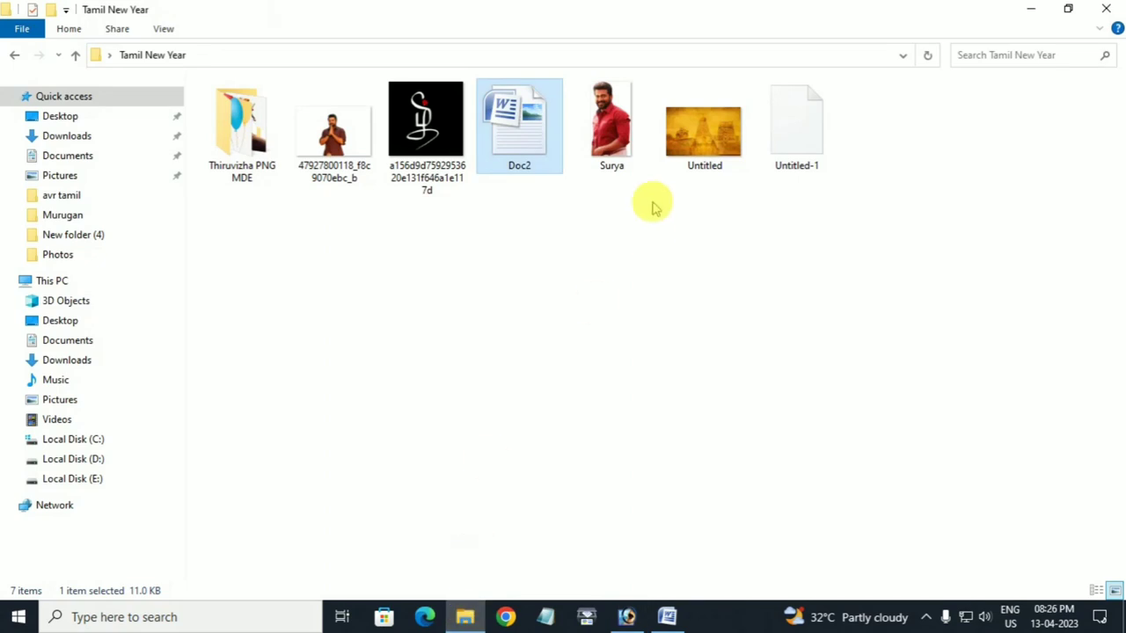
- Drag the Untitled temple image from the Tamil New Year folder into Photoshop
{"action": "left_click", "coordinate": [693, 168]}
{"action": "key", "text": "alt+Tab"}
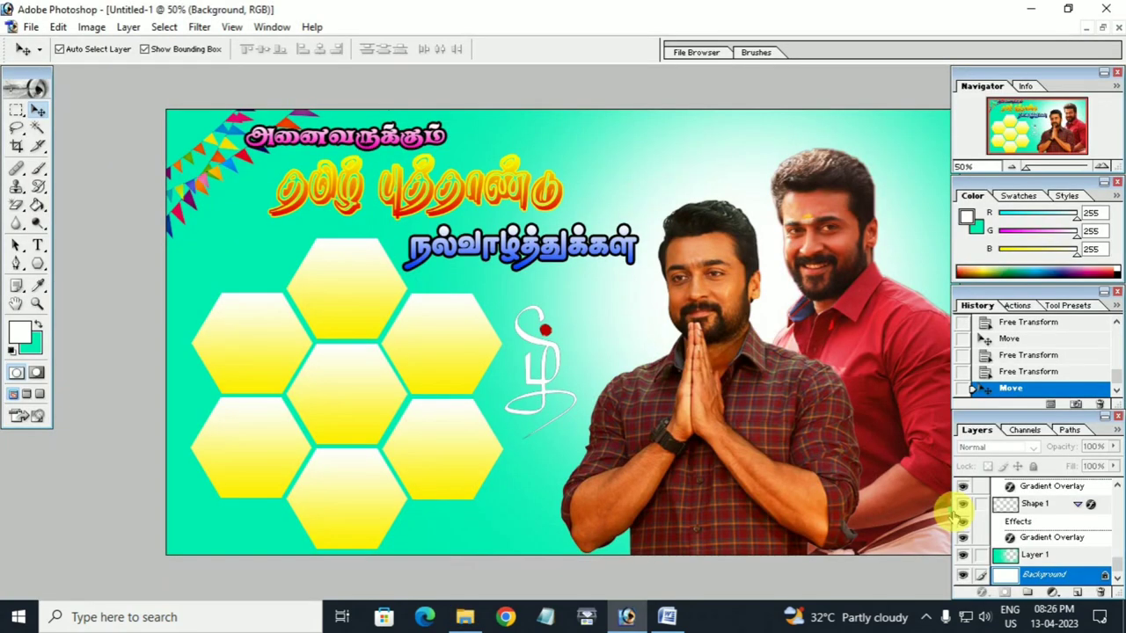
{"action": "left_click", "coordinate": [1037, 554]}
{"action": "key", "text": "alt+Tab"}
{"action": "left_click", "coordinate": [628, 352]}
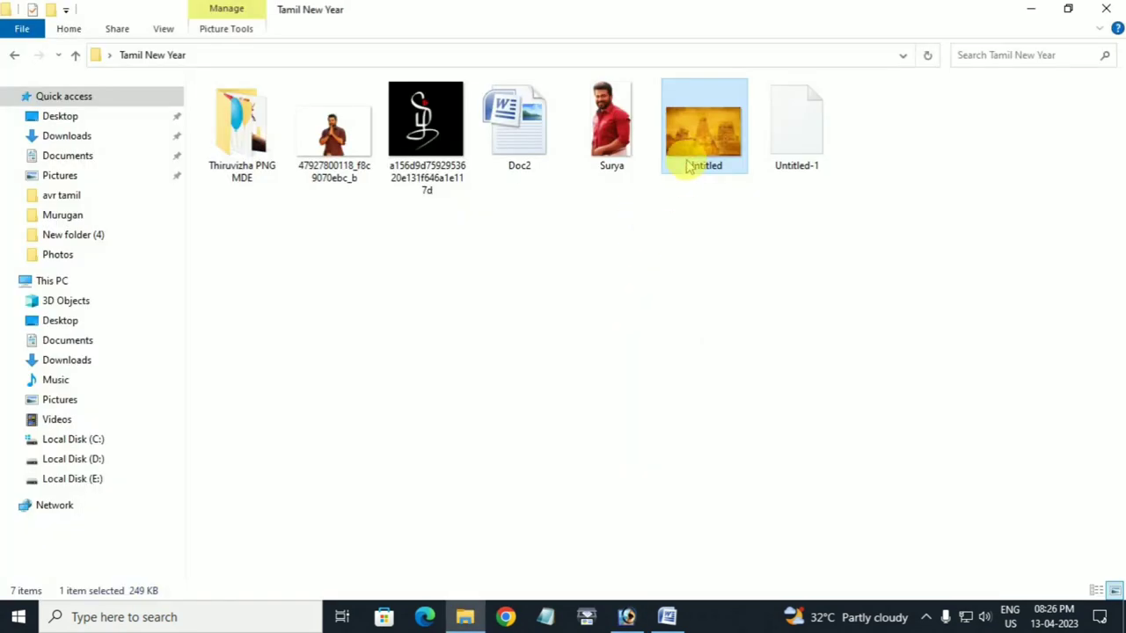
{"action": "left_click_drag", "start_coordinate": [691, 126], "coordinate": [746, 285]}
- Place the golden temple image as Layer 6 and stretch it to cover the whole canvas
{"action": "key", "text": "alt+Tab"}
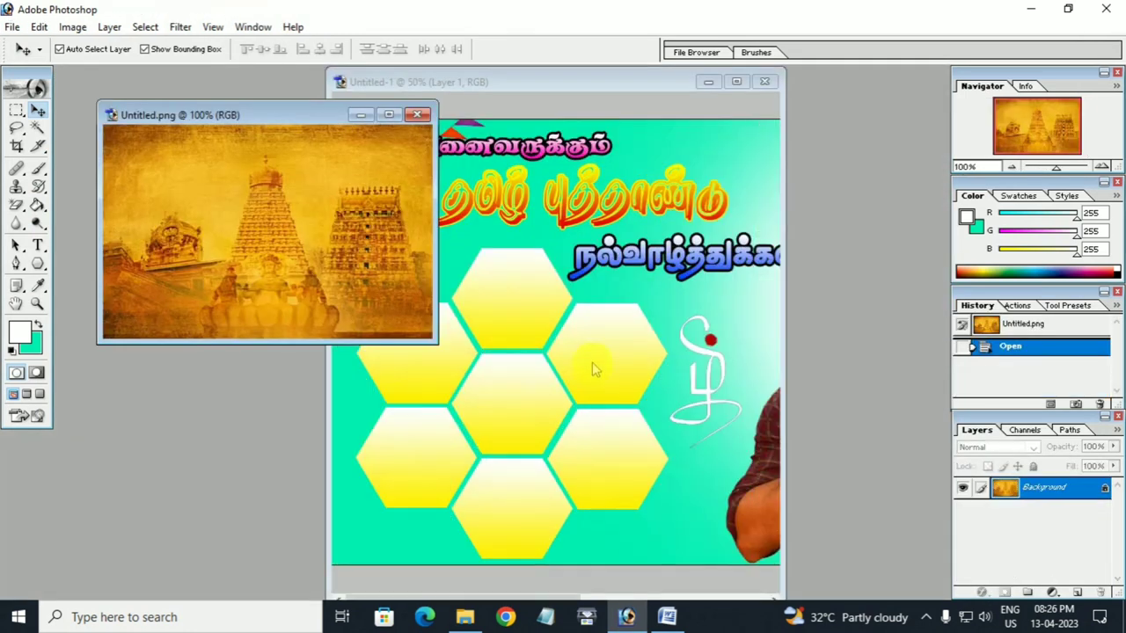
{"action": "left_click_drag", "start_coordinate": [340, 264], "coordinate": [533, 356]}
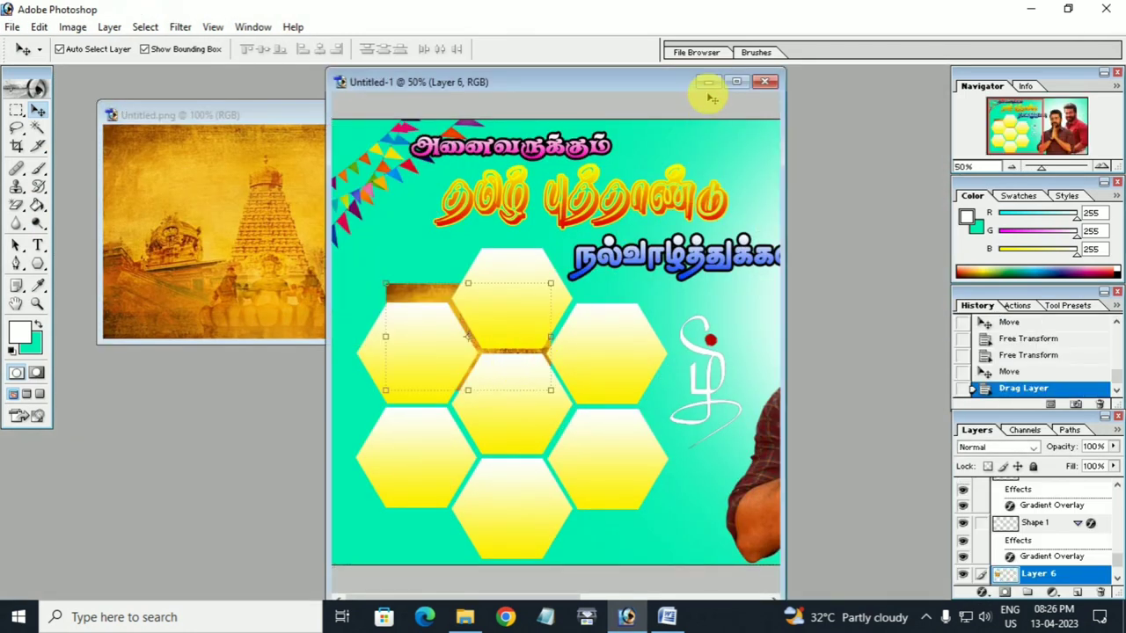
{"action": "left_click", "coordinate": [736, 81]}
{"action": "left_click_drag", "start_coordinate": [267, 287], "coordinate": [205, 124]}
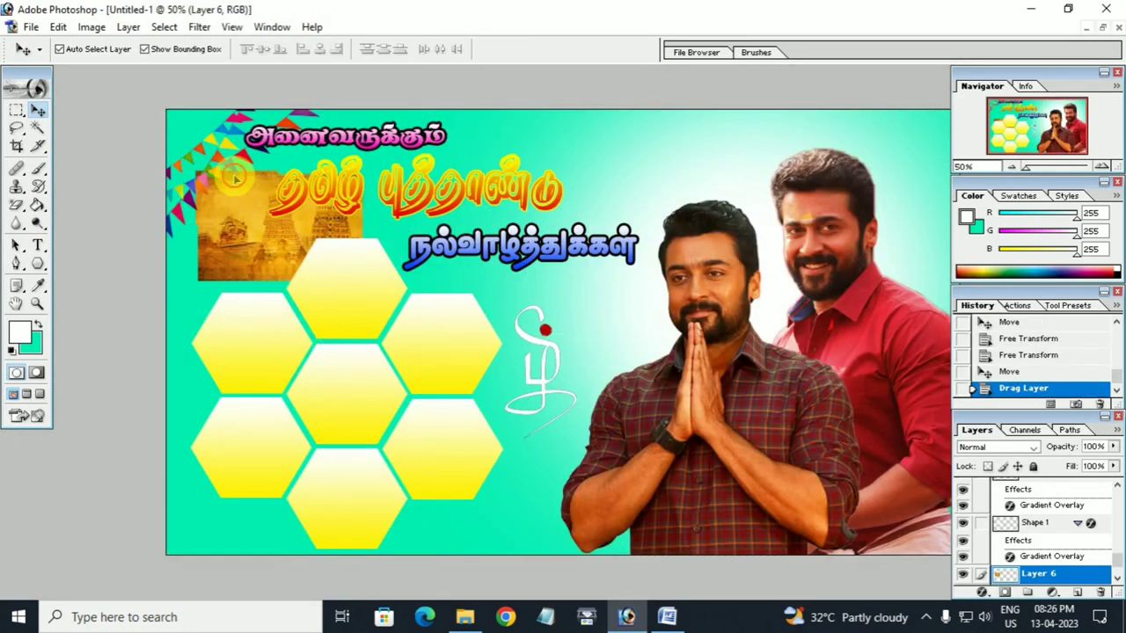
{"action": "left_click_drag", "start_coordinate": [323, 217], "coordinate": [1016, 541]}
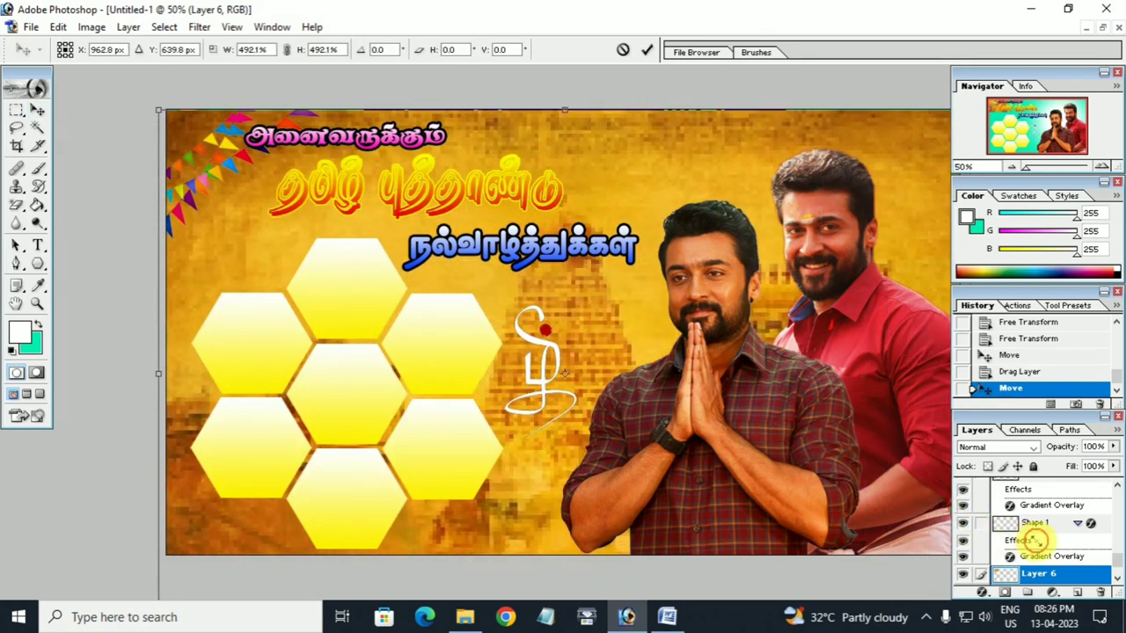
{"action": "left_click_drag", "start_coordinate": [1016, 540], "coordinate": [1038, 543]}
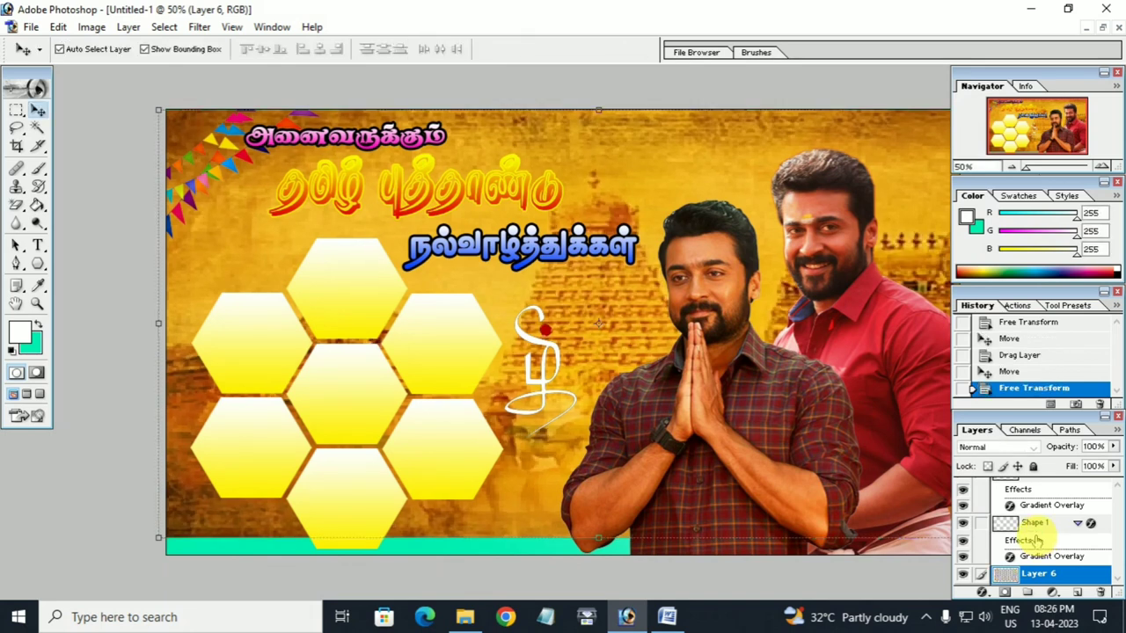
{"action": "key", "text": "Tab"}
{"action": "left_click_drag", "start_coordinate": [1036, 549], "coordinate": [979, 537]}
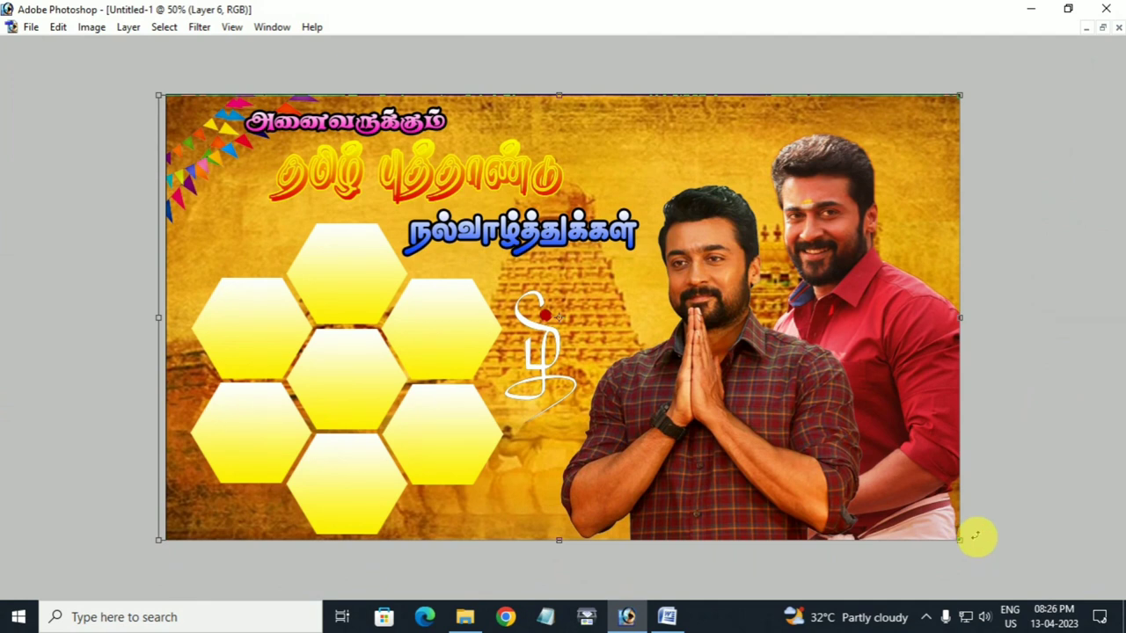
{"action": "key", "text": "Right"}
{"action": "key", "text": "Right"}
{"action": "key", "text": "Right"}
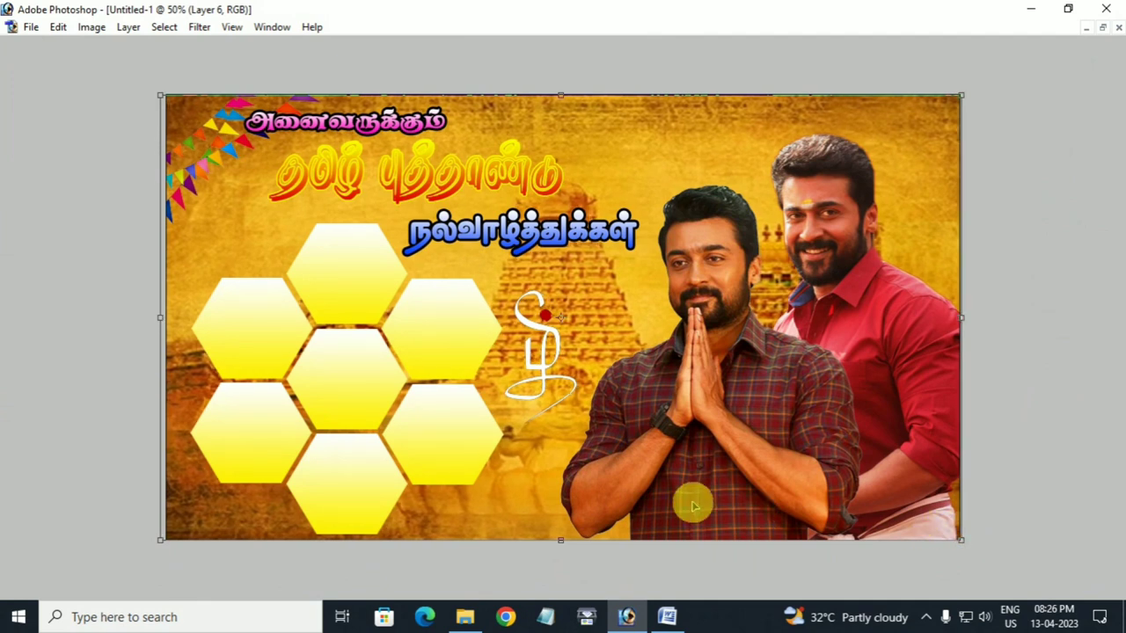
{"action": "key", "text": "Right"}
{"action": "key", "text": "Right"}
{"action": "key", "text": "Right"}
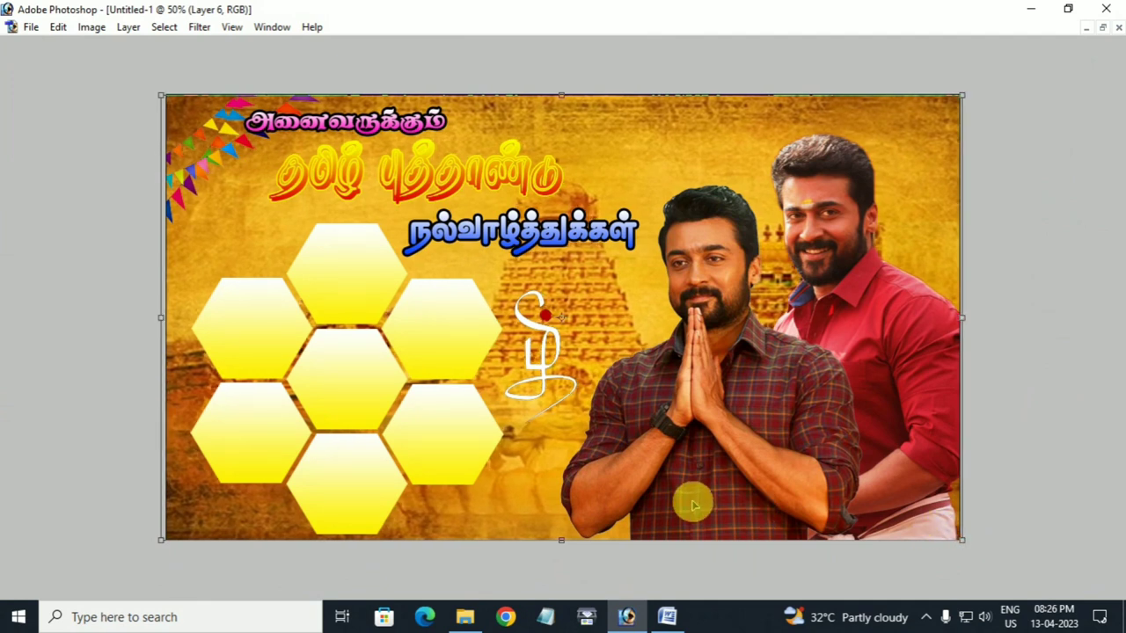
{"action": "key", "text": "Return"}
{"action": "key", "text": "Tab"}
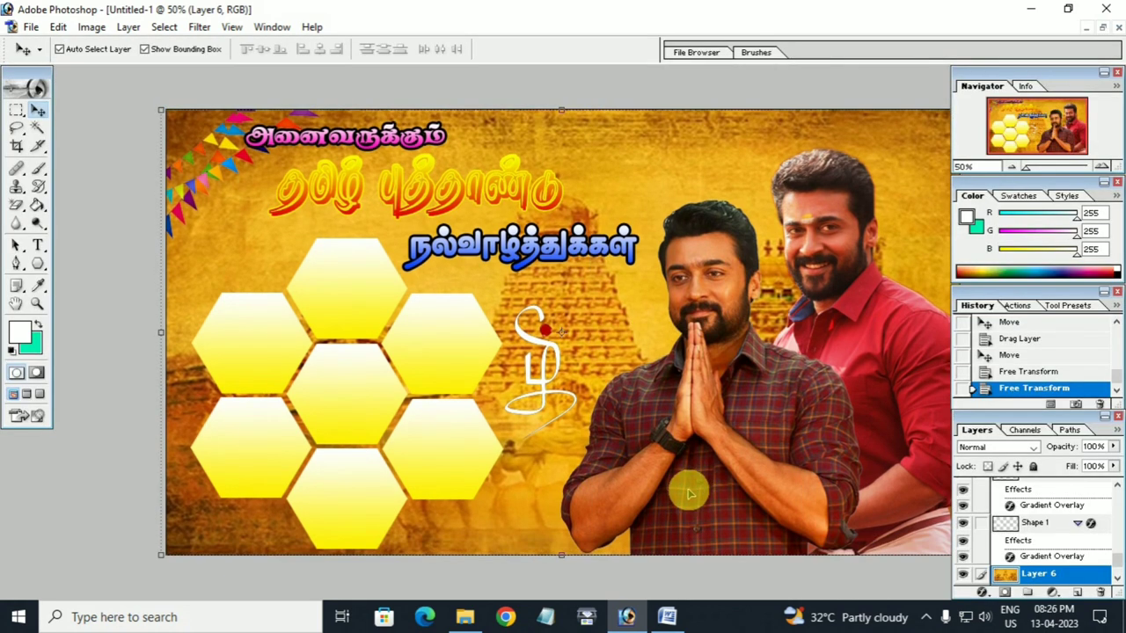
- Preview blend modes for temple Layer 6, from Dissolve through Vivid Light
{"action": "scroll", "coordinate": [1064, 541], "scroll_direction": "down", "scroll_amount": 2}
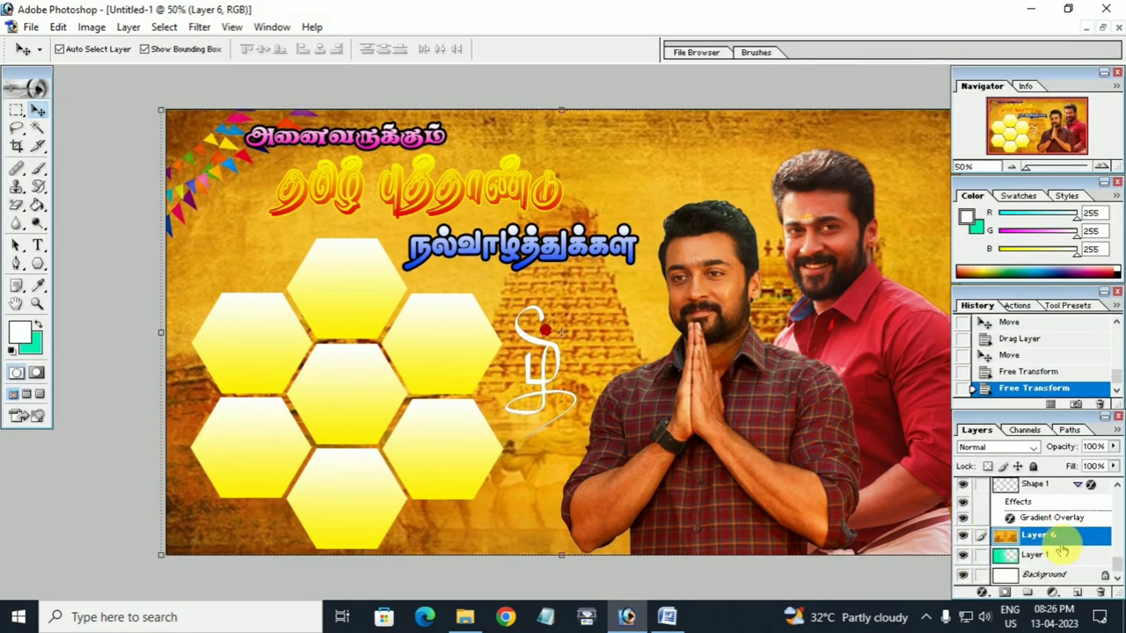
{"action": "left_click", "coordinate": [1003, 447]}
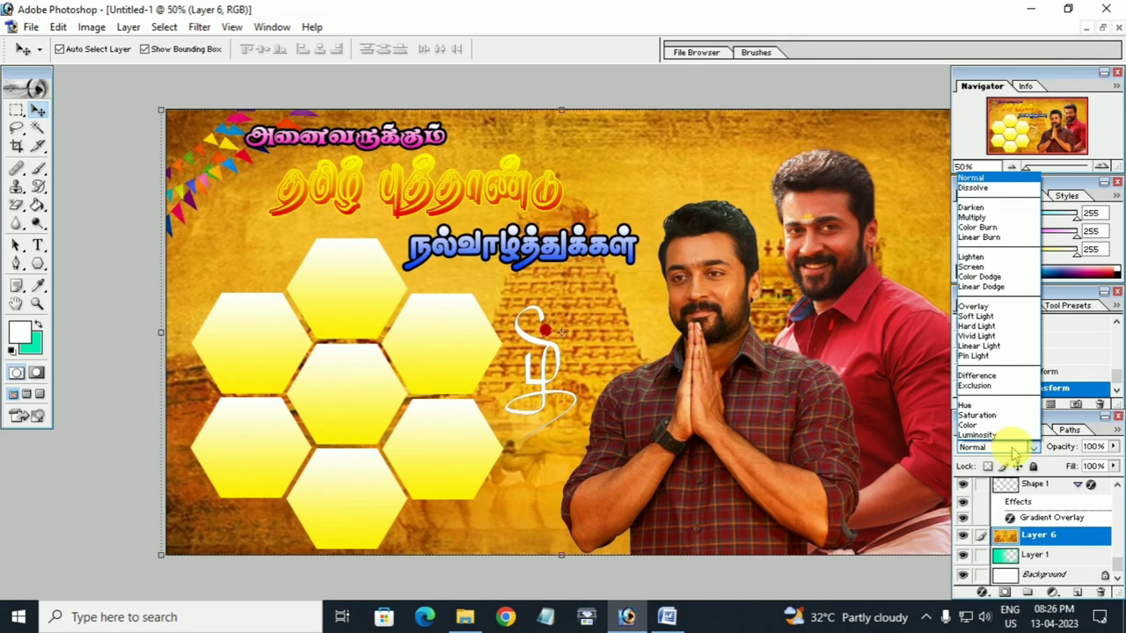
{"action": "left_click", "coordinate": [997, 189]}
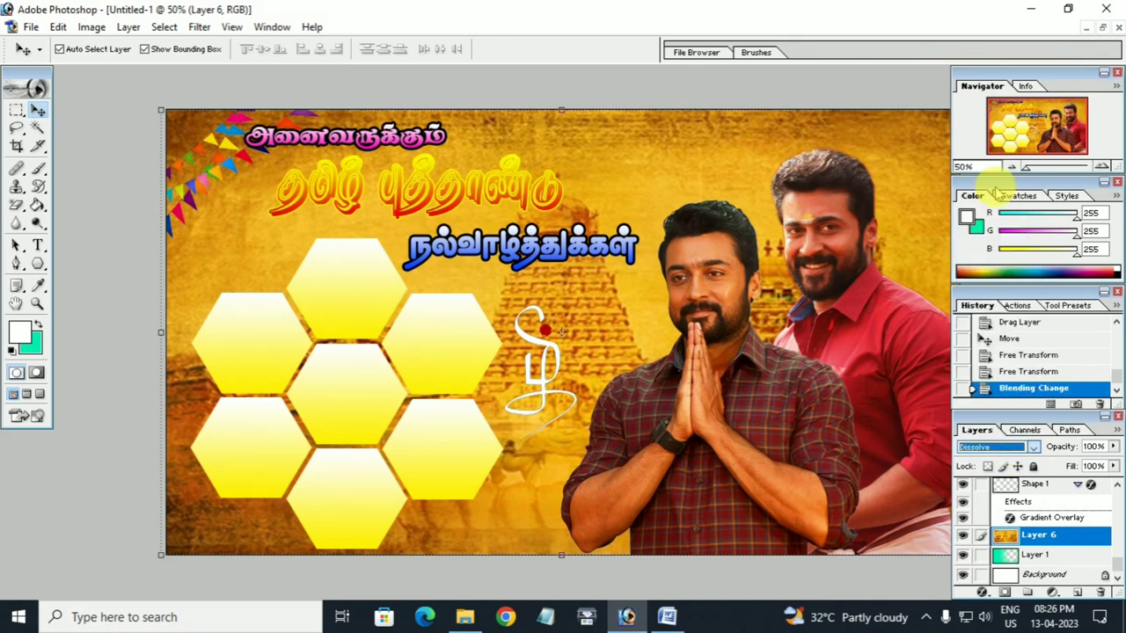
{"action": "key", "text": "Down"}
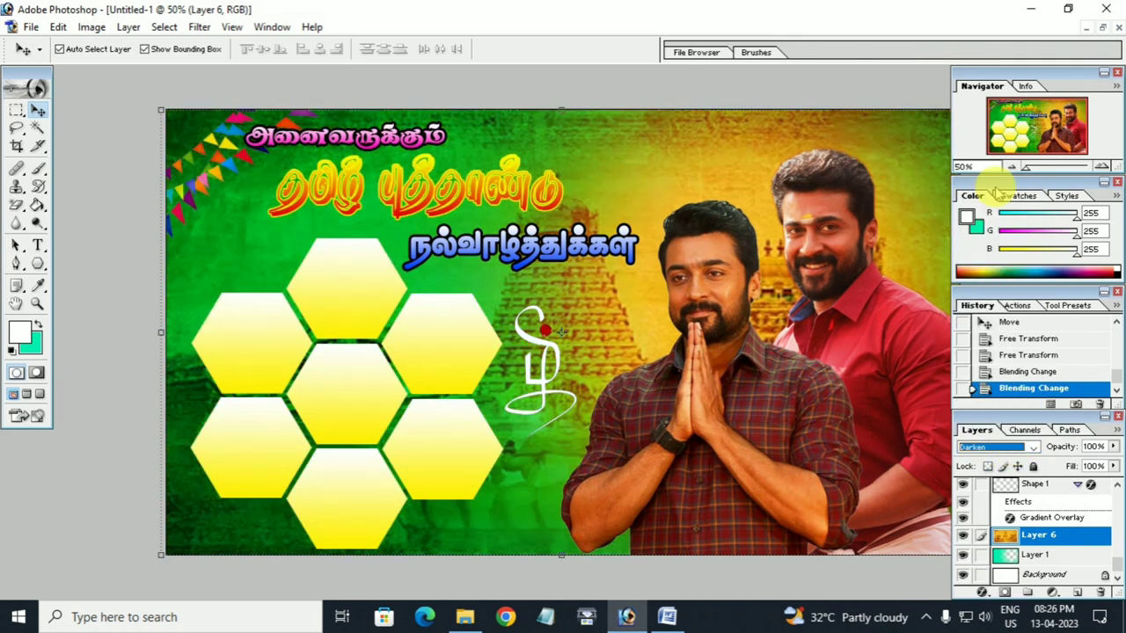
{"action": "key", "text": "Down"}
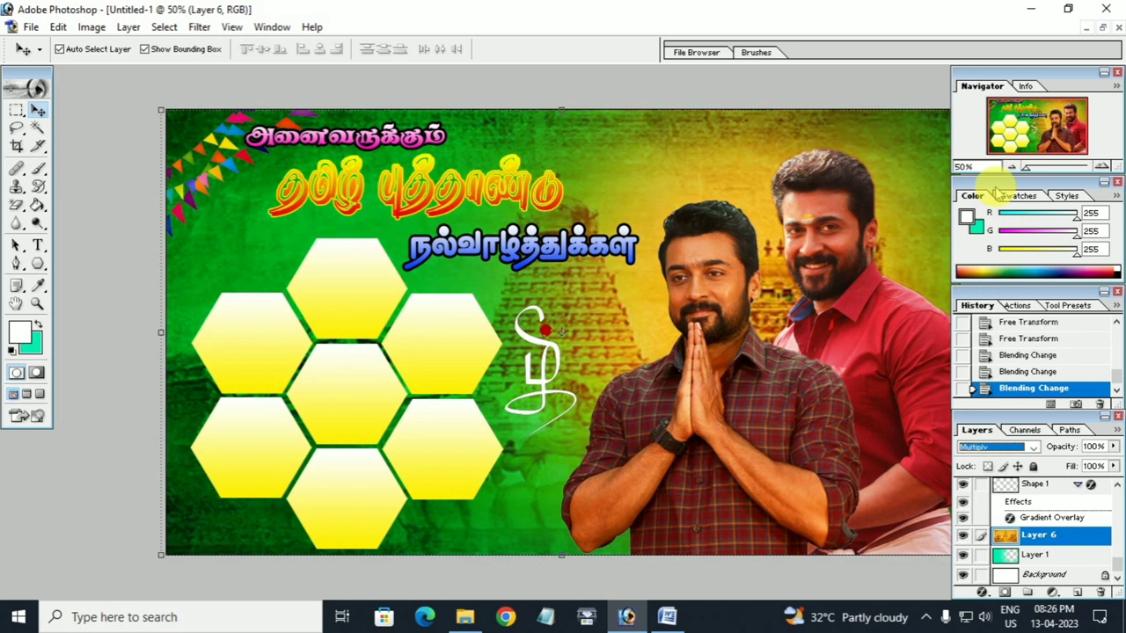
{"action": "key", "text": "Down"}
{"action": "key", "text": "Down"}
{"action": "key", "text": "Down"}
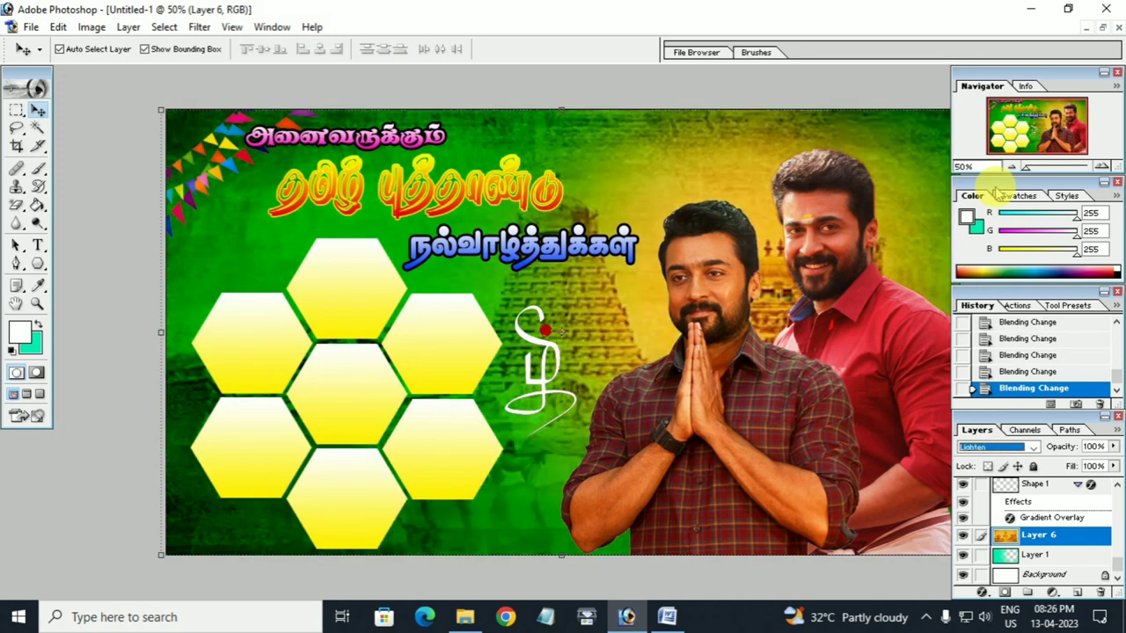
{"action": "key", "text": "Up"}
{"action": "key", "text": "Down"}
{"action": "key", "text": "Down"}
{"action": "key", "text": "Down"}
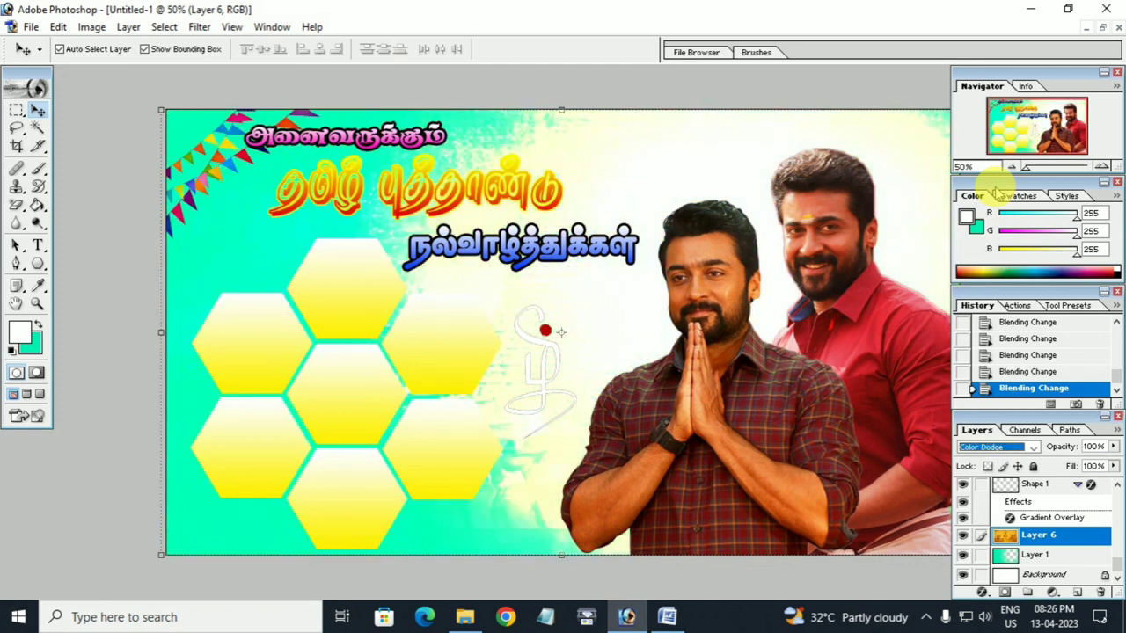
{"action": "key", "text": "Down"}
{"action": "key", "text": "Down"}
{"action": "key", "text": "Down"}
{"action": "key", "text": "Down"}
{"action": "key", "text": "Down"}
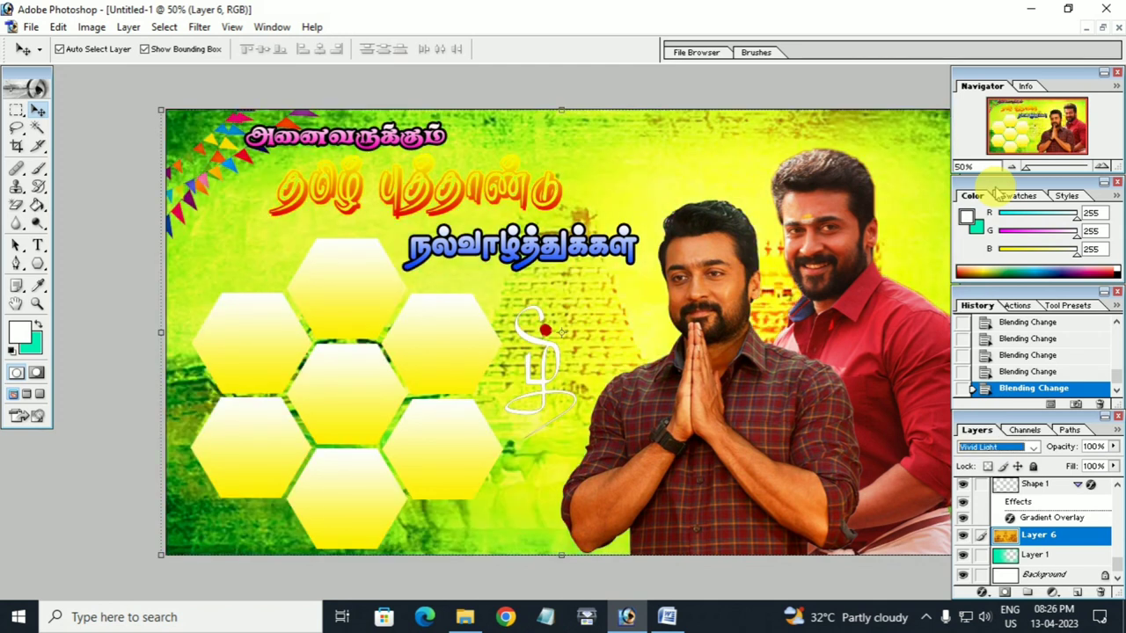
{"action": "key", "text": "Down"}
- Settle temple Layer 6 on Linear Burn and check the whole poster at 50% zoom
{"action": "key", "text": "Down"}
{"action": "key", "text": "Down"}
{"action": "key", "text": "Down"}
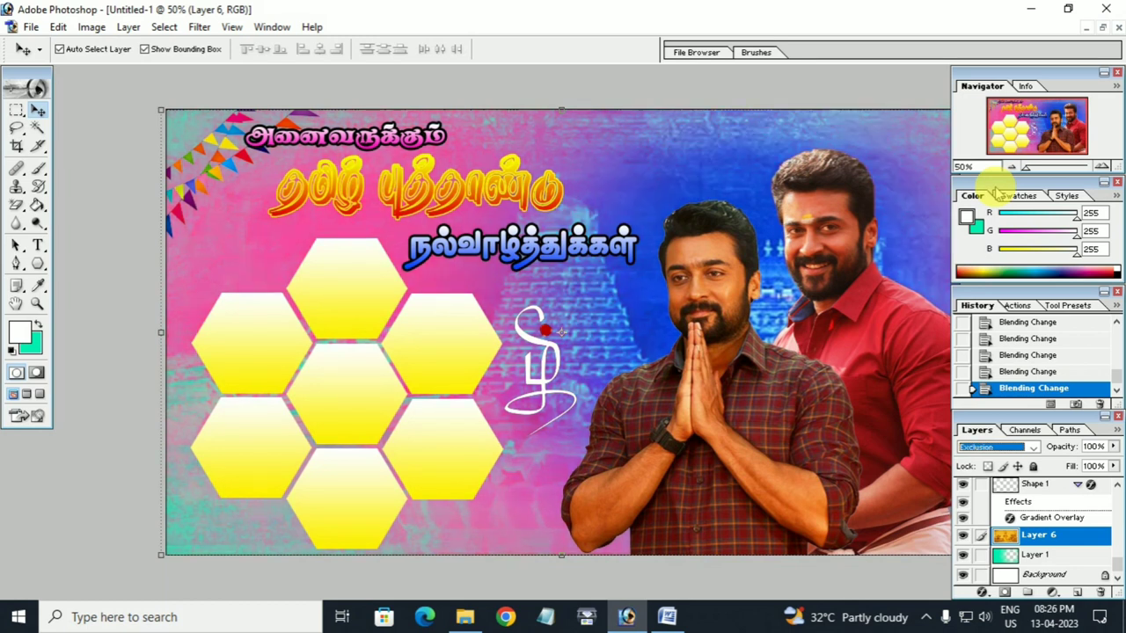
{"action": "key", "text": "Up"}
{"action": "key", "text": "Down"}
{"action": "key", "text": "Down"}
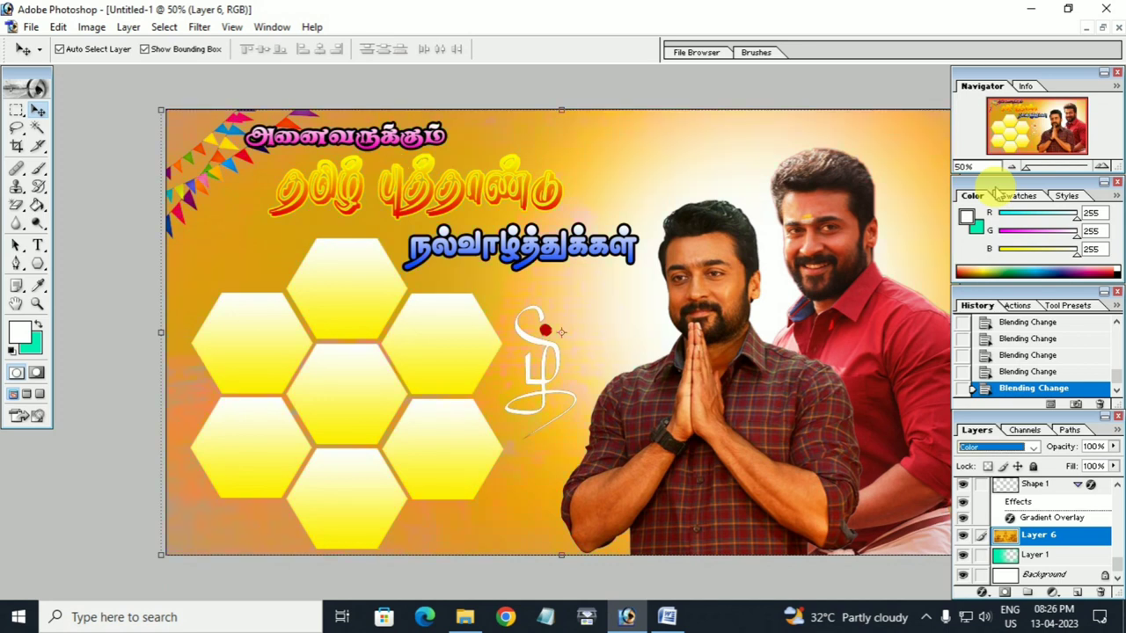
{"action": "key", "text": "Down"}
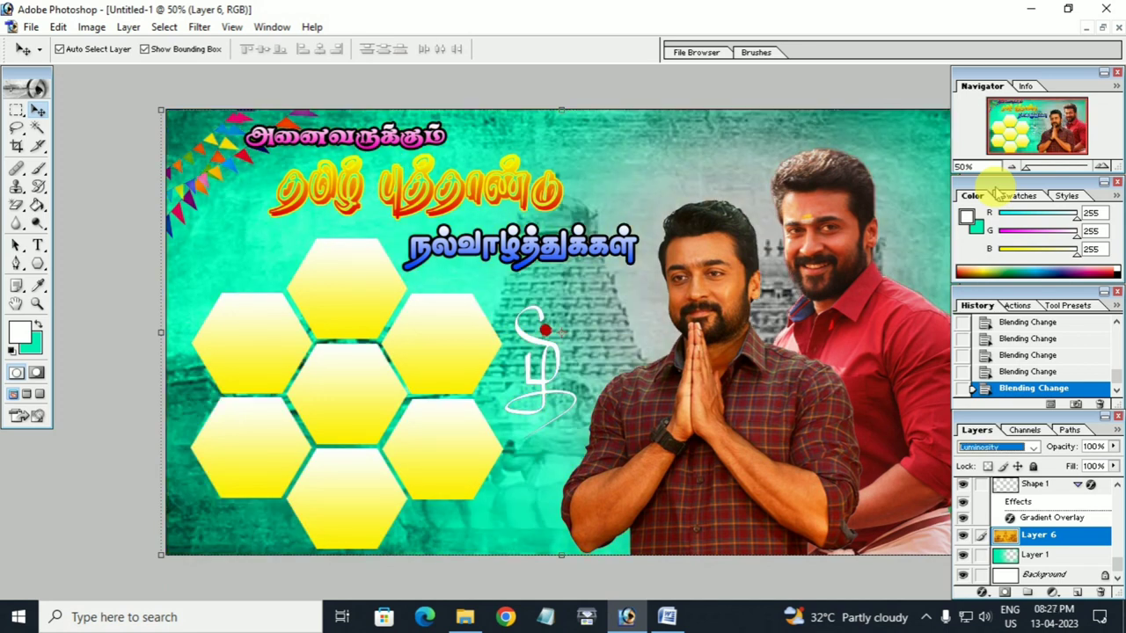
{"action": "key", "text": "Up"}
{"action": "key", "text": "Up"}
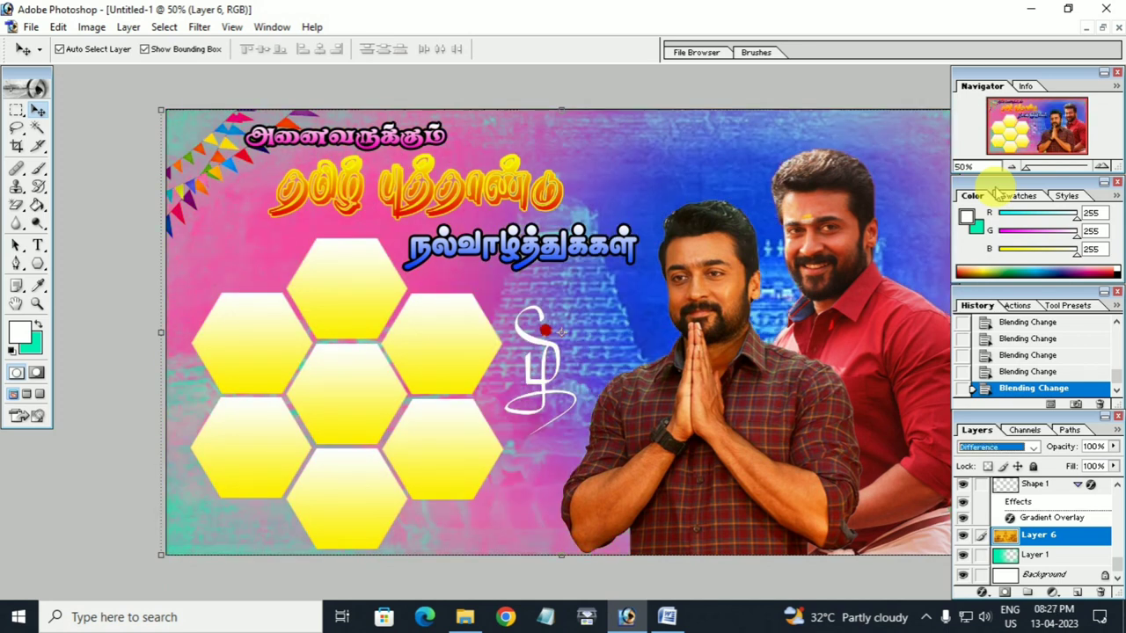
{"action": "key", "text": "Up"}
{"action": "key", "text": "Up"}
{"action": "key", "text": "Up"}
{"action": "key", "text": "Up"}
{"action": "key", "text": "Up"}
{"action": "key", "text": "Up"}
{"action": "key", "text": "Up"}
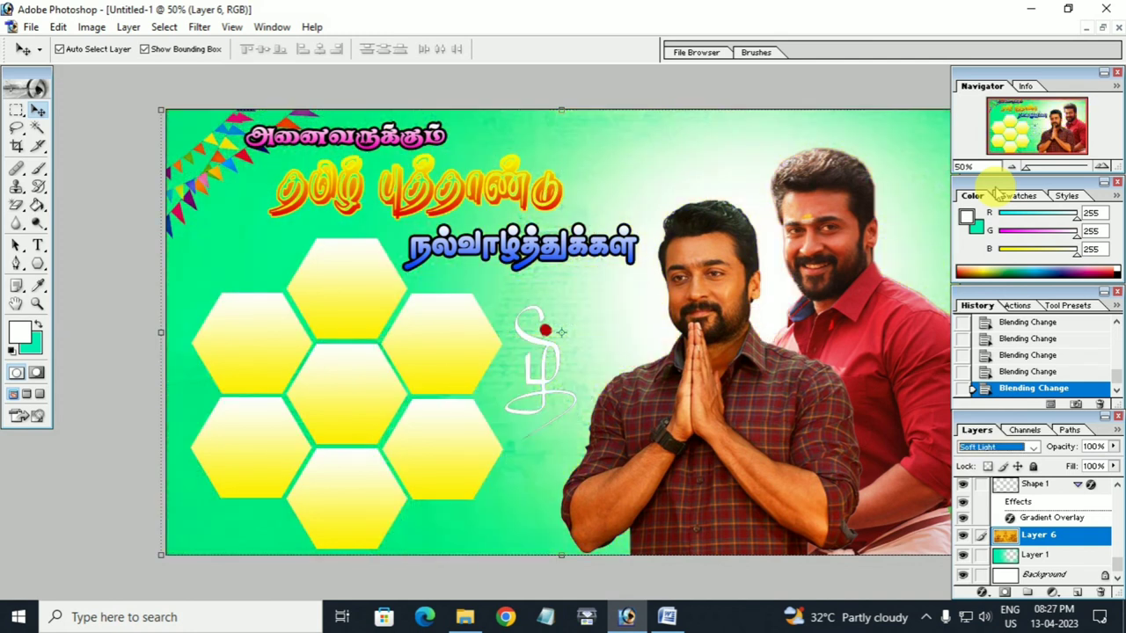
{"action": "key", "text": "Up"}
{"action": "key", "text": "Up"}
{"action": "key", "text": "Up"}
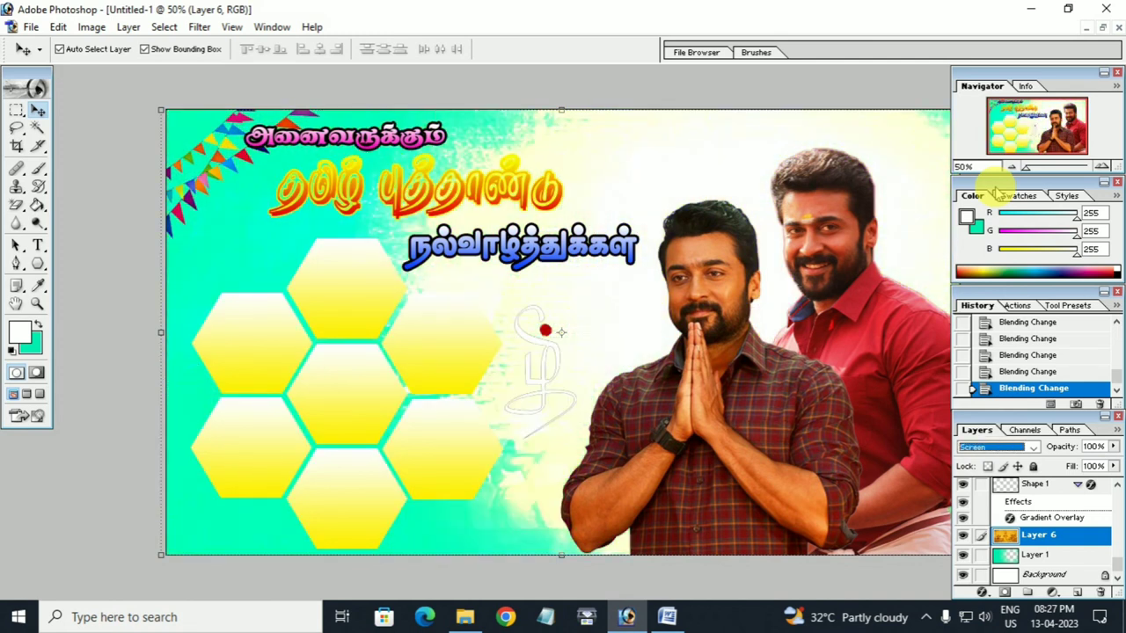
{"action": "key", "text": "Up"}
{"action": "key", "text": "Up"}
{"action": "key", "text": "Down"}
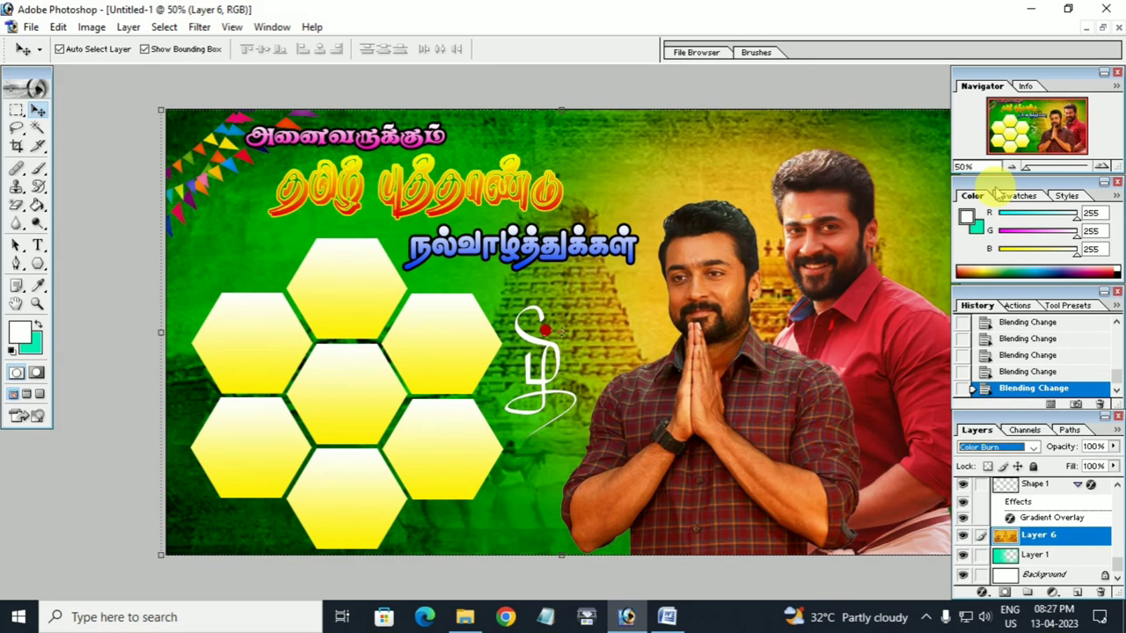
{"action": "key", "text": "Up"}
{"action": "key", "text": "ctrl+minus"}
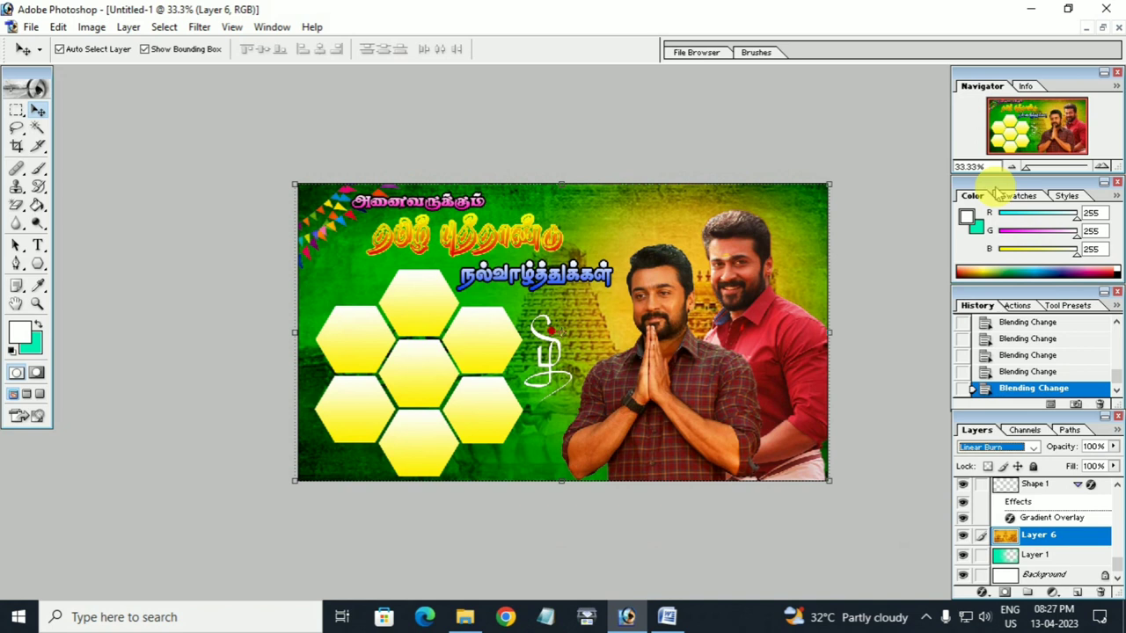
{"action": "key", "text": "ctrl+plus"}
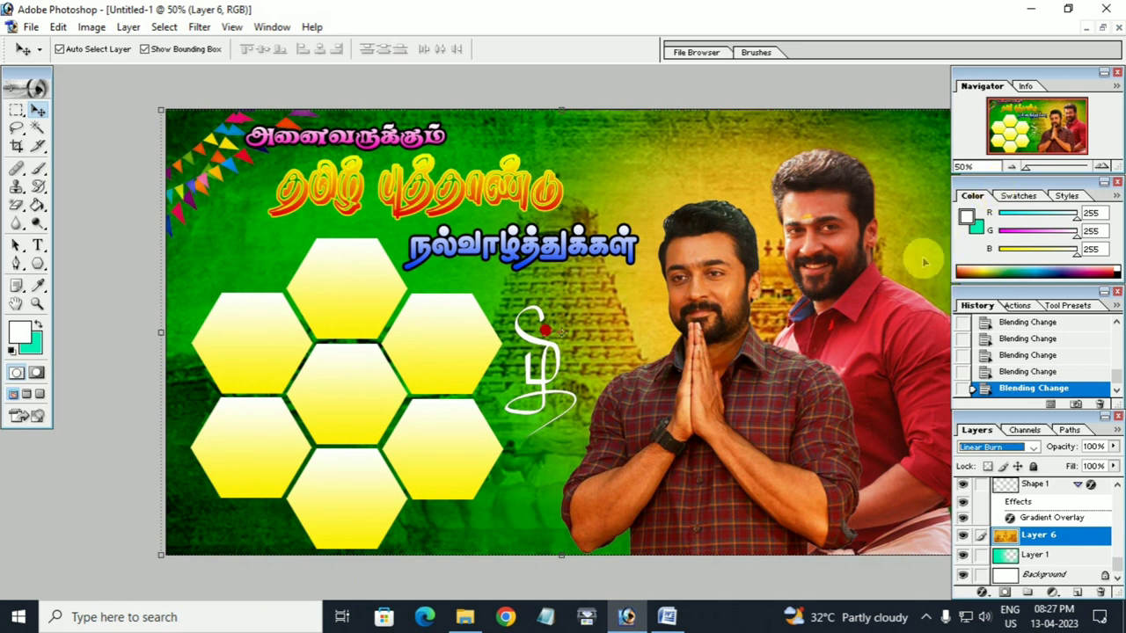
- Enlarge the white Tamil letter on Layer 5 slightly
{"action": "left_click", "coordinate": [543, 380]}
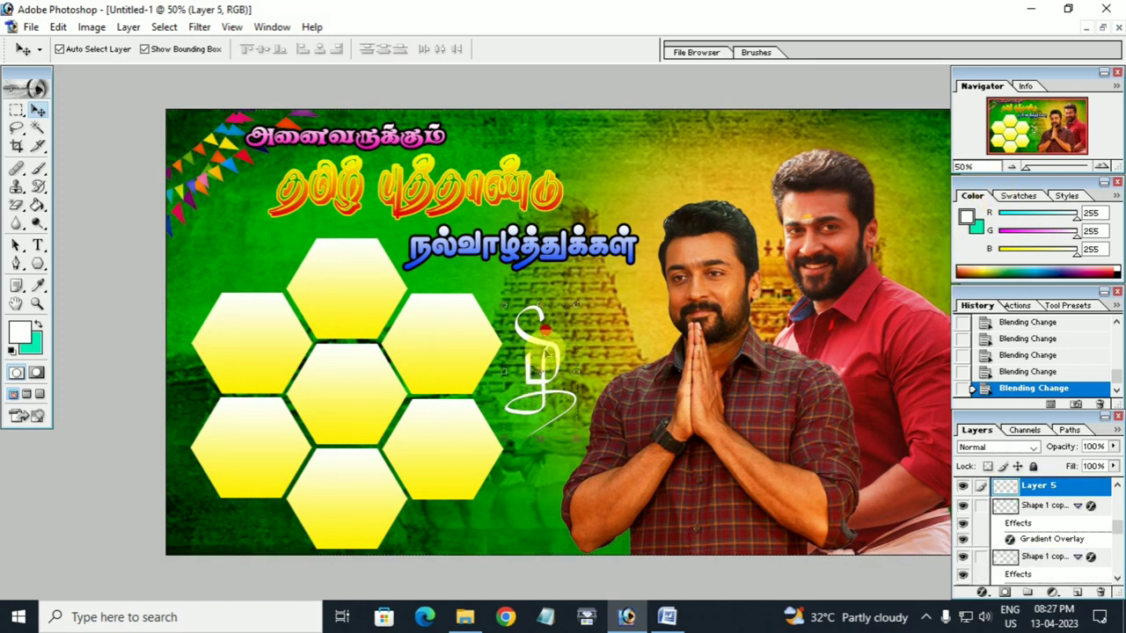
{"action": "key", "text": "ctrl+t"}
{"action": "left_click_drag", "start_coordinate": [581, 304], "coordinate": [592, 286]}
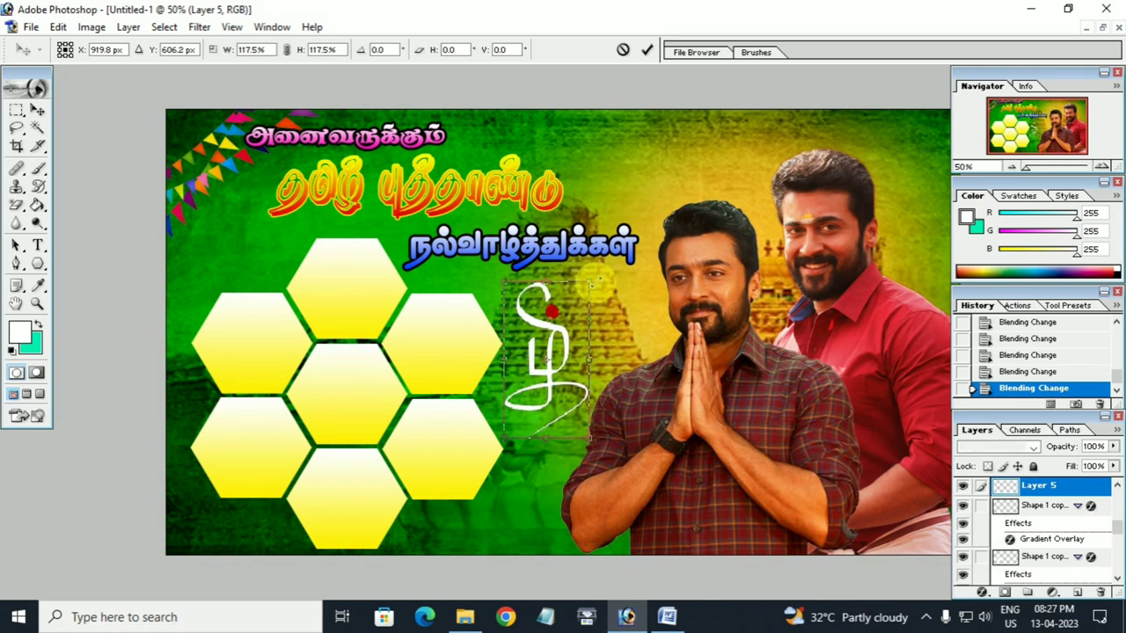
{"action": "key", "text": "Return"}
- Fade the red-shirt man's Layer 3 to 70% opacity and preview the poster
{"action": "left_click", "coordinate": [890, 356]}
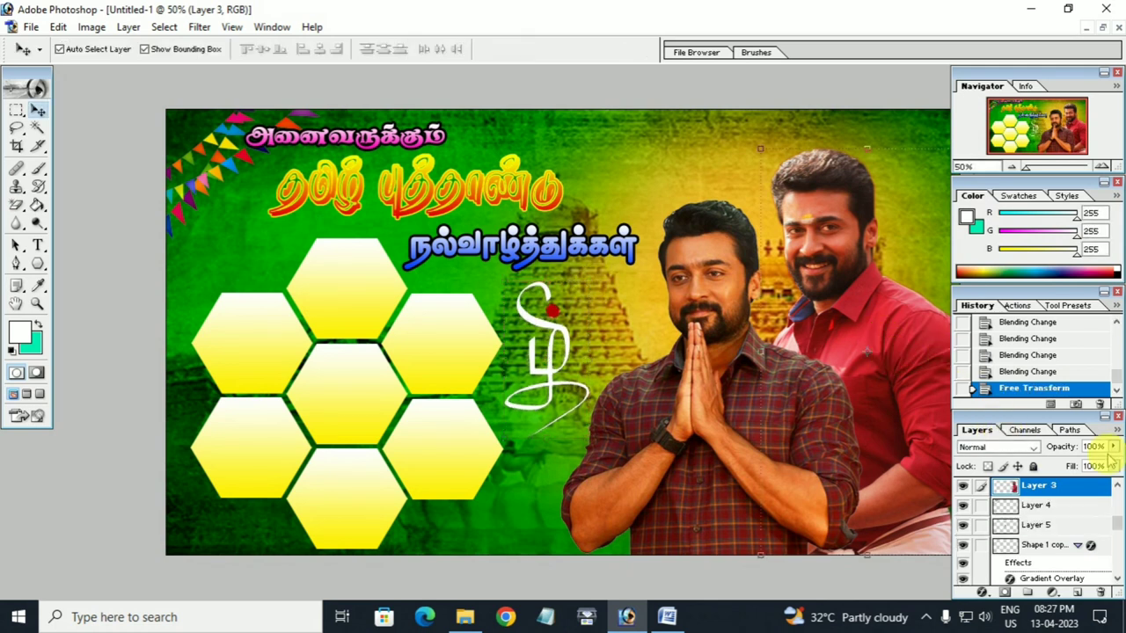
{"action": "left_click", "coordinate": [1113, 447]}
{"action": "left_click_drag", "start_coordinate": [1112, 466], "coordinate": [1088, 467]}
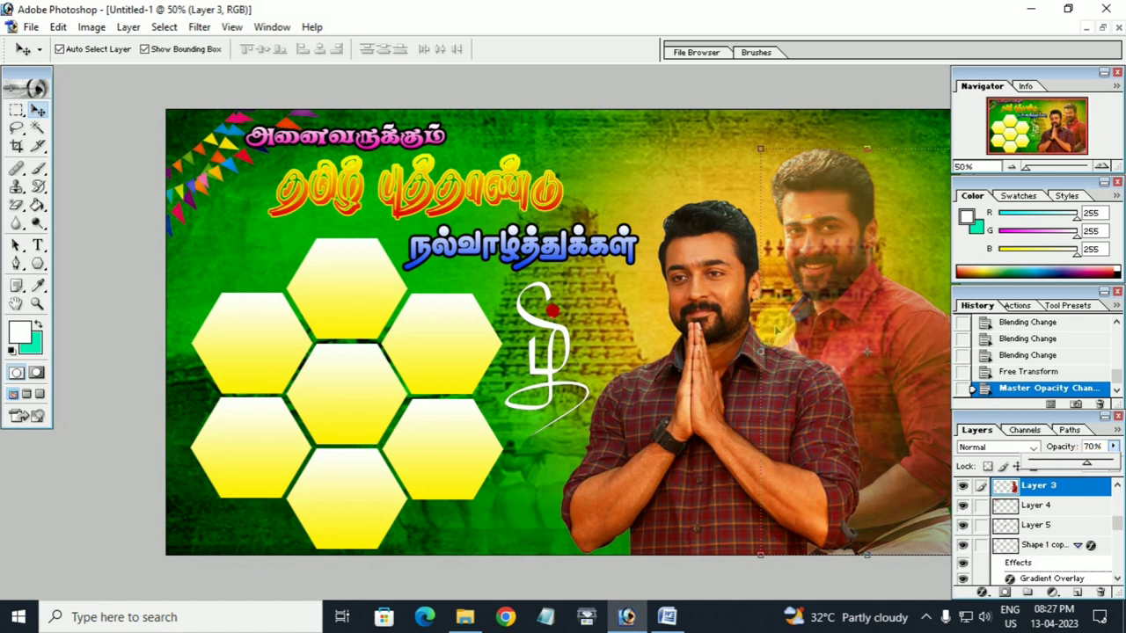
{"action": "left_click", "coordinate": [655, 152]}
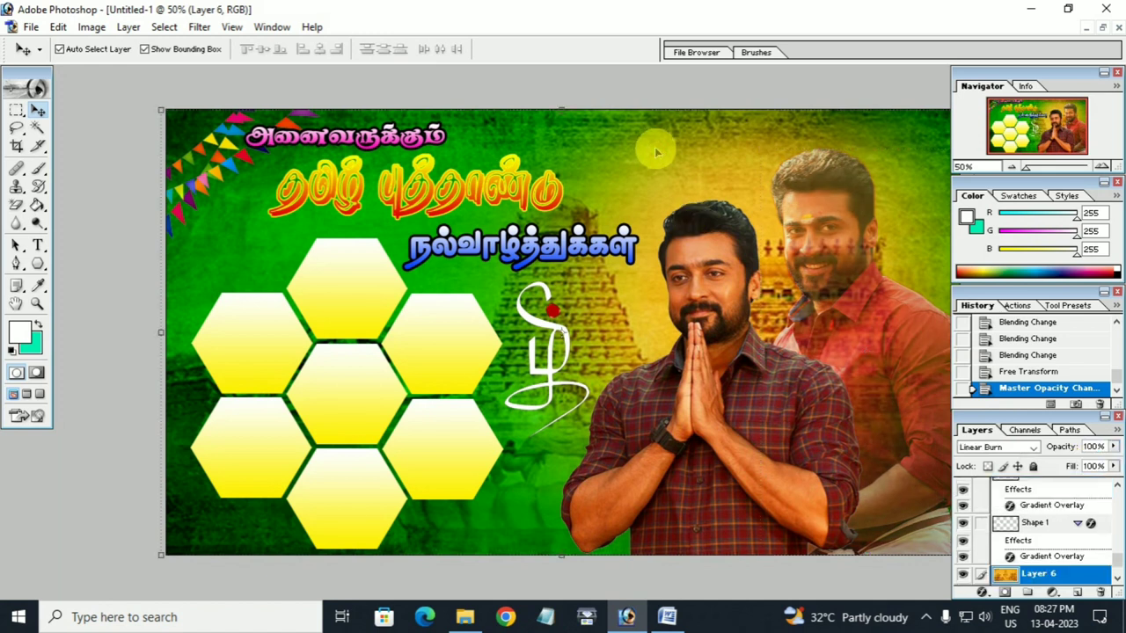
{"action": "key", "text": "Tab"}
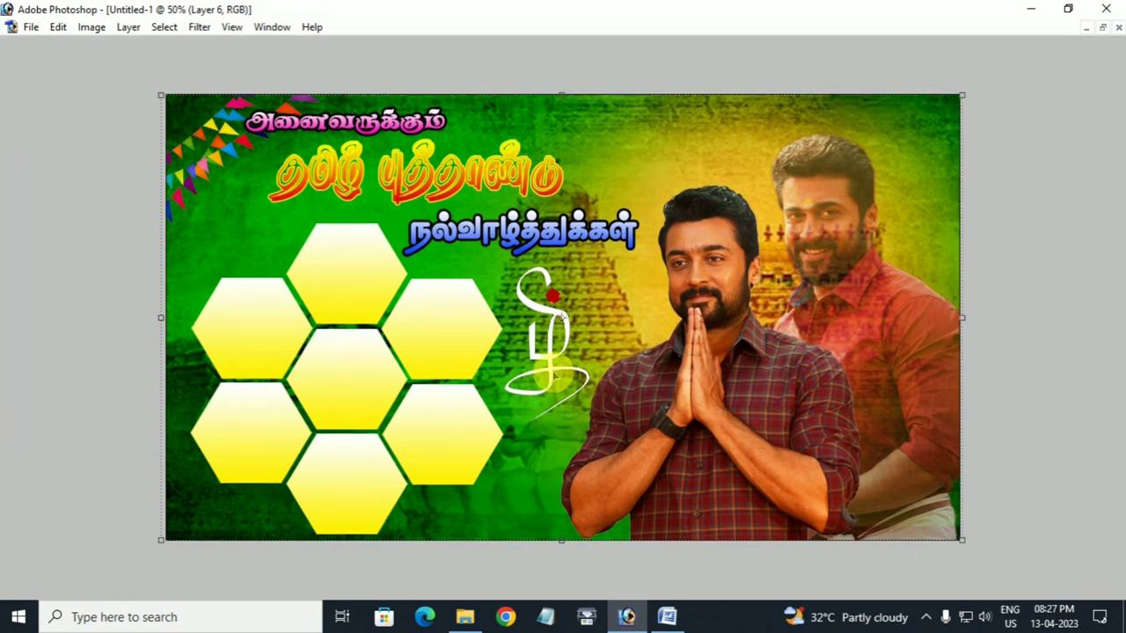
- Nudge the white Tamil letter slightly lower and minimise Photoshop to the desktop
{"action": "mouse_move", "coordinate": [554, 374]}
{"action": "left_mouse_down"}
{"action": "mouse_move", "coordinate": [556, 385]}
{"action": "mouse_move", "coordinate": [547, 374]}
{"action": "left_mouse_up"}
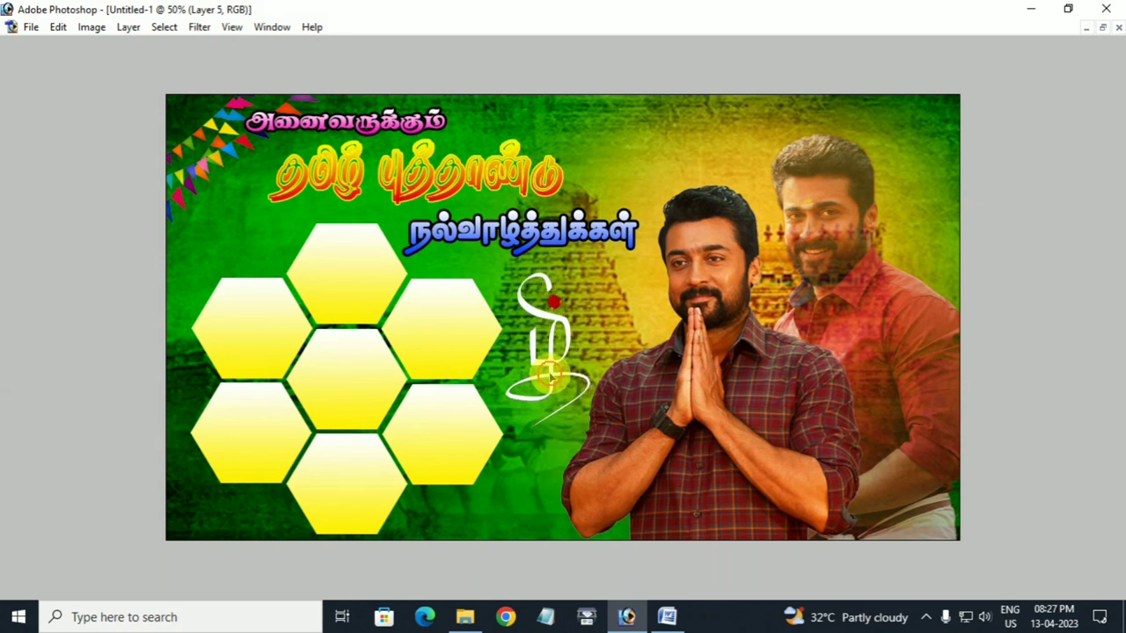
{"action": "left_click", "coordinate": [533, 499]}
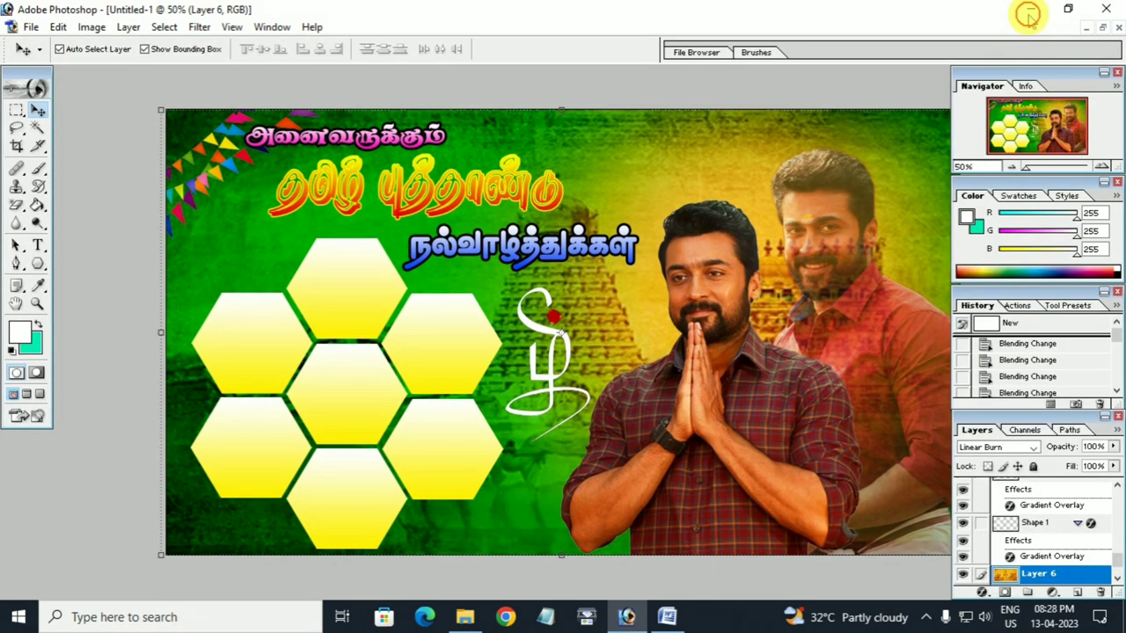
{"action": "left_click", "coordinate": [1028, 10]}
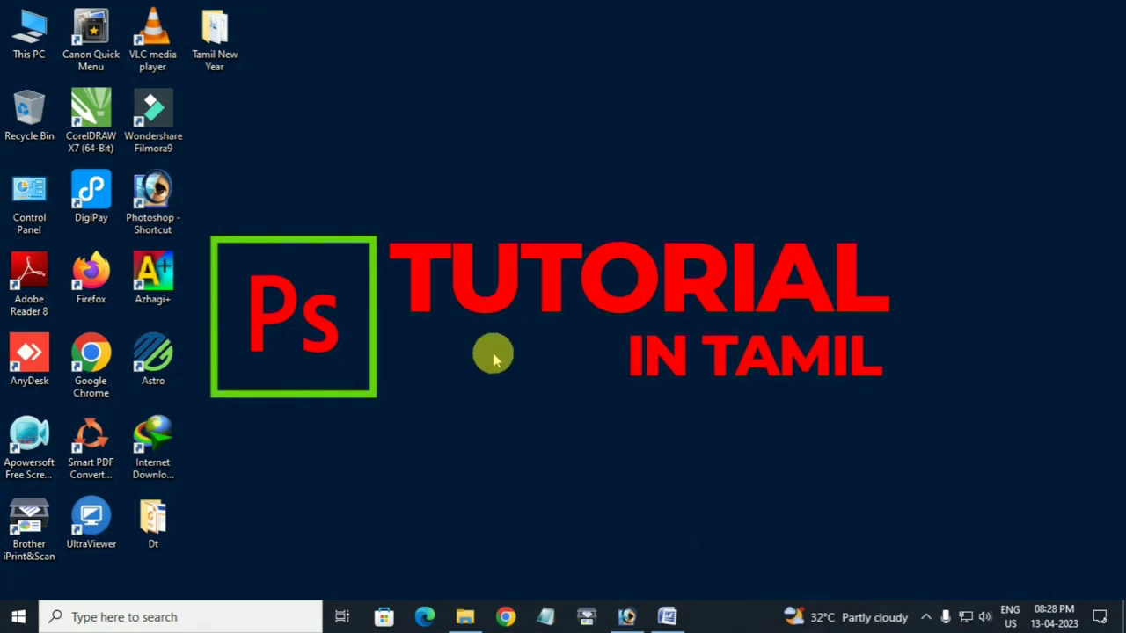